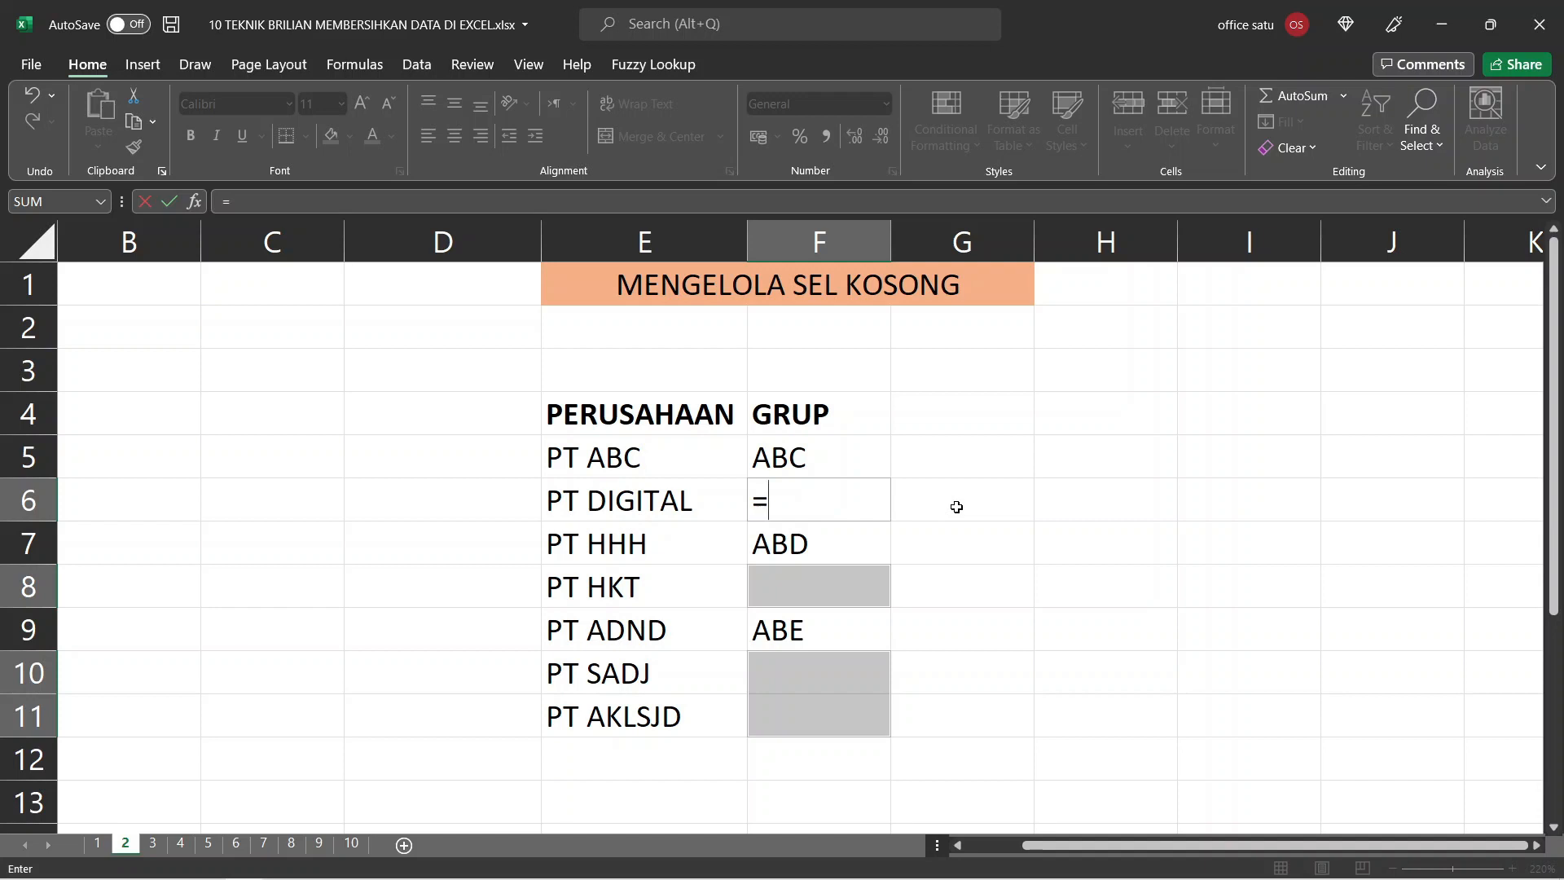
- Fill all selected blank cells in the GRUP column with a formula referencing the cell directly above, =F5 in F6
{"action": "key", "text": "Up"}
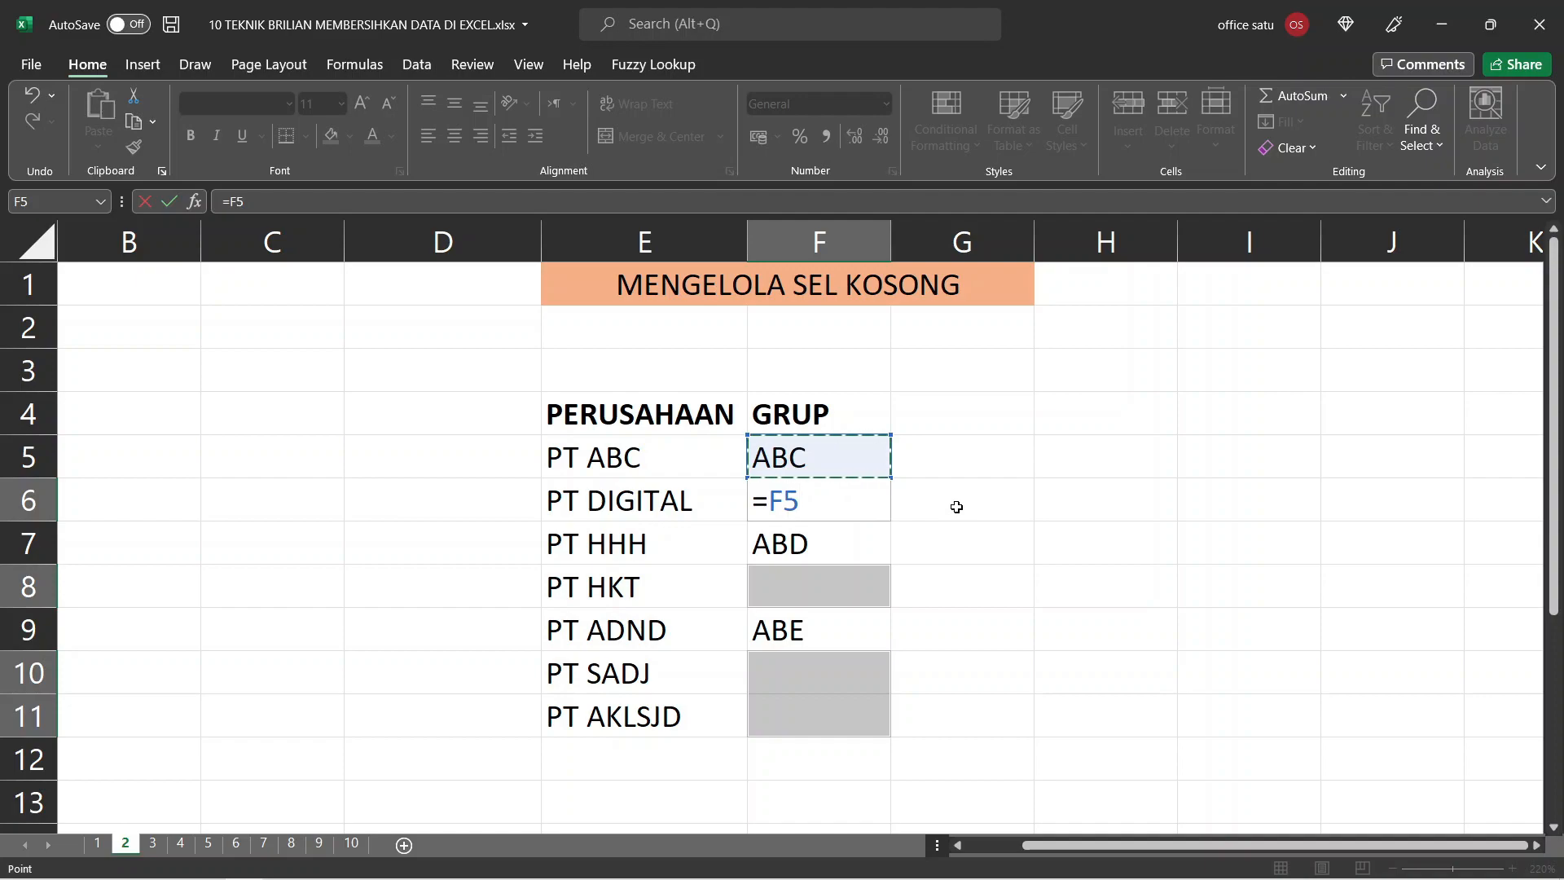
{"action": "key", "text": "ctrl+Return"}
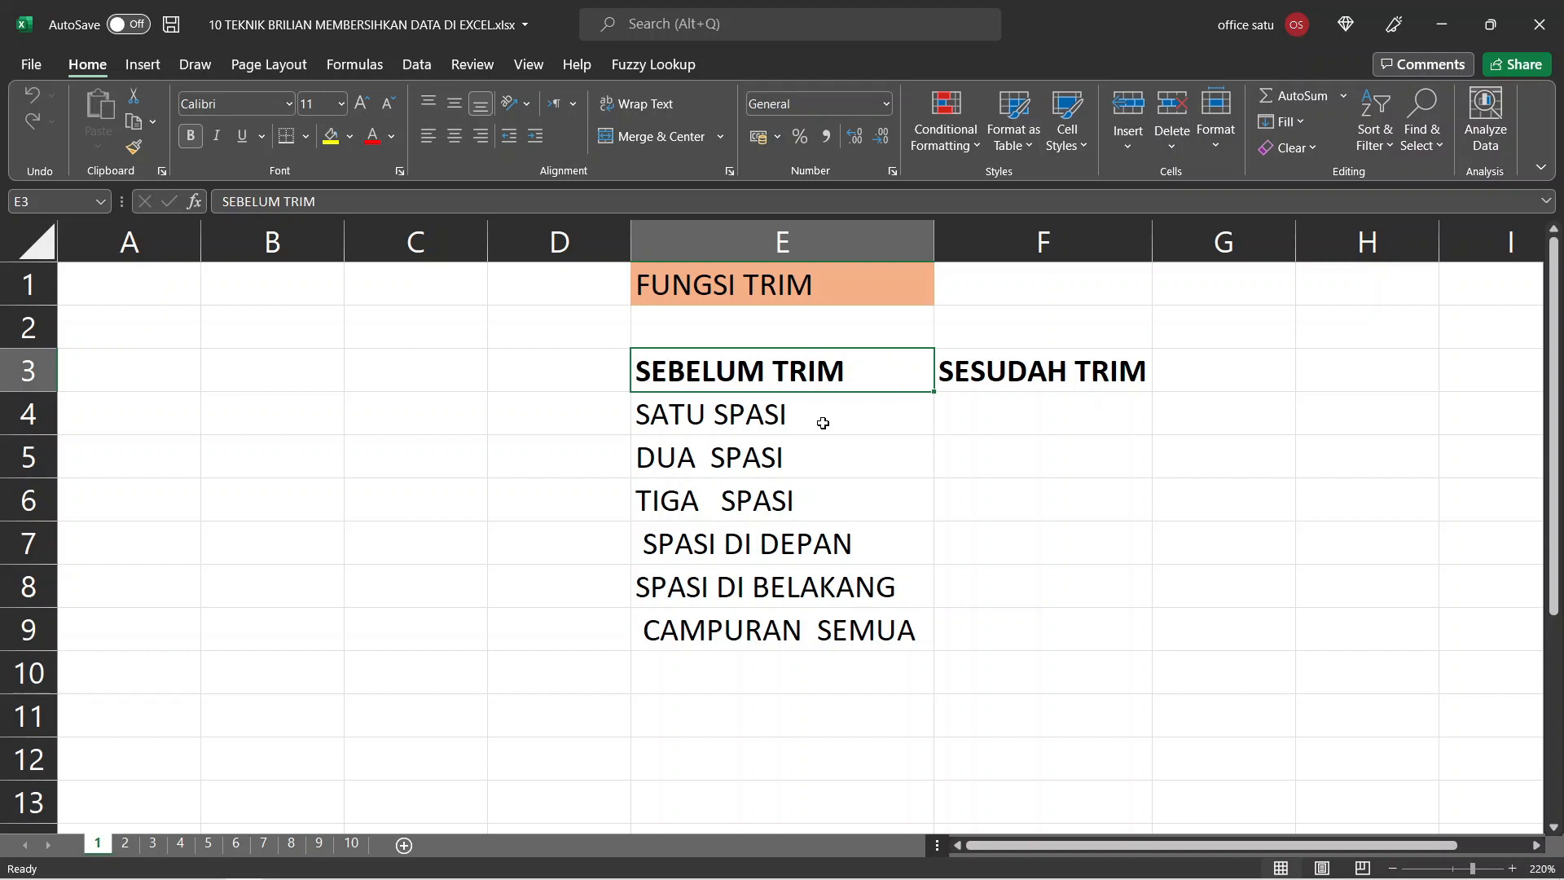
- Examine the sample texts in the SEBELUM TRIM column, from E4 down to E9, for their spacing
{"action": "left_click", "coordinate": [1054, 414]}
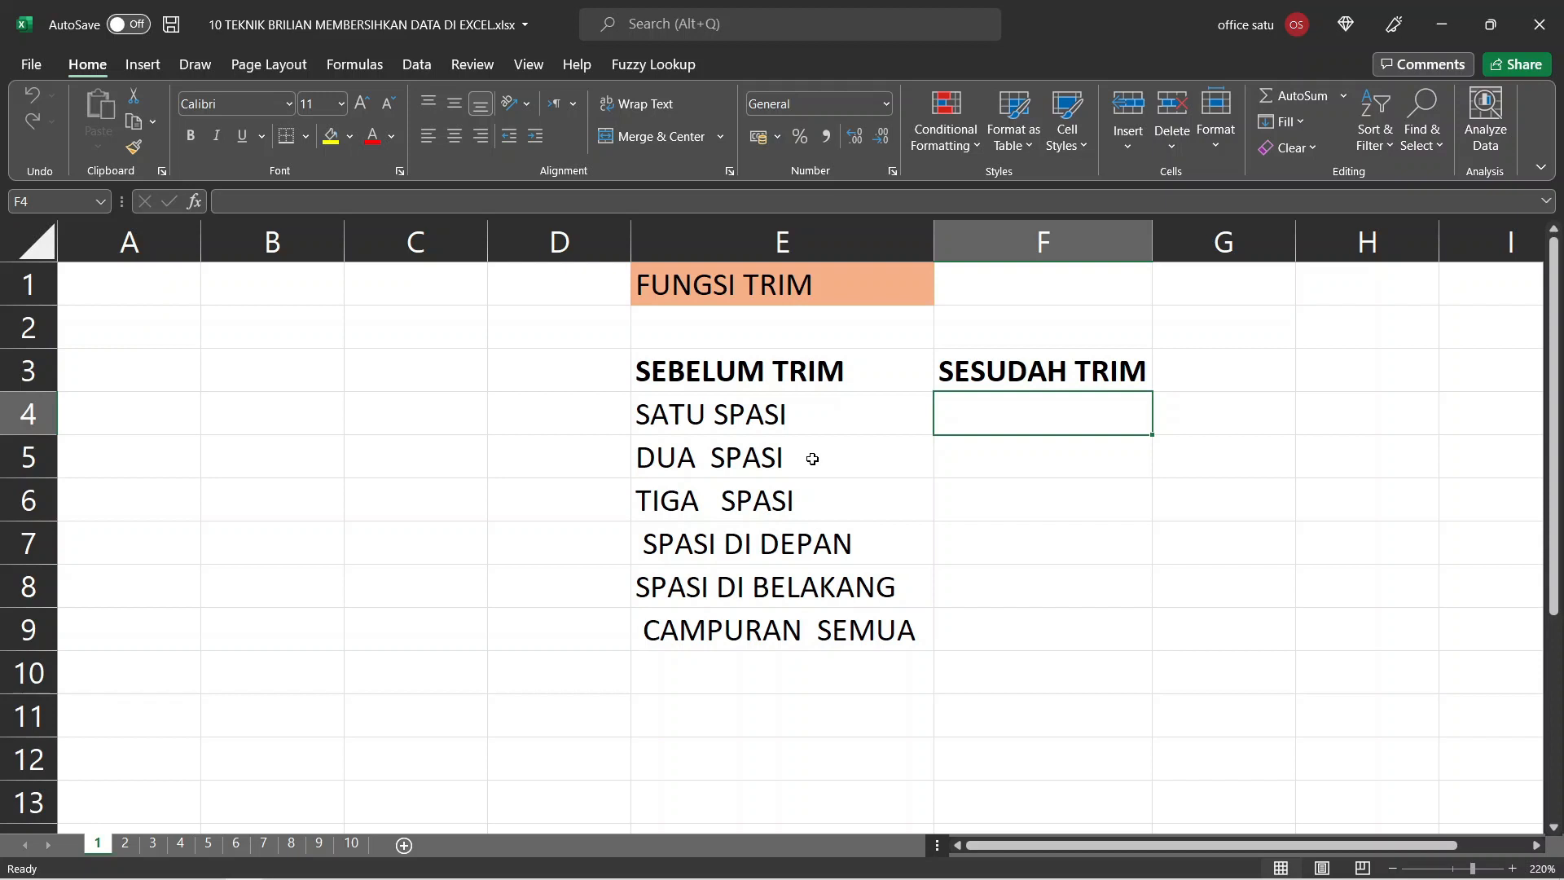
{"action": "left_click", "coordinate": [810, 431]}
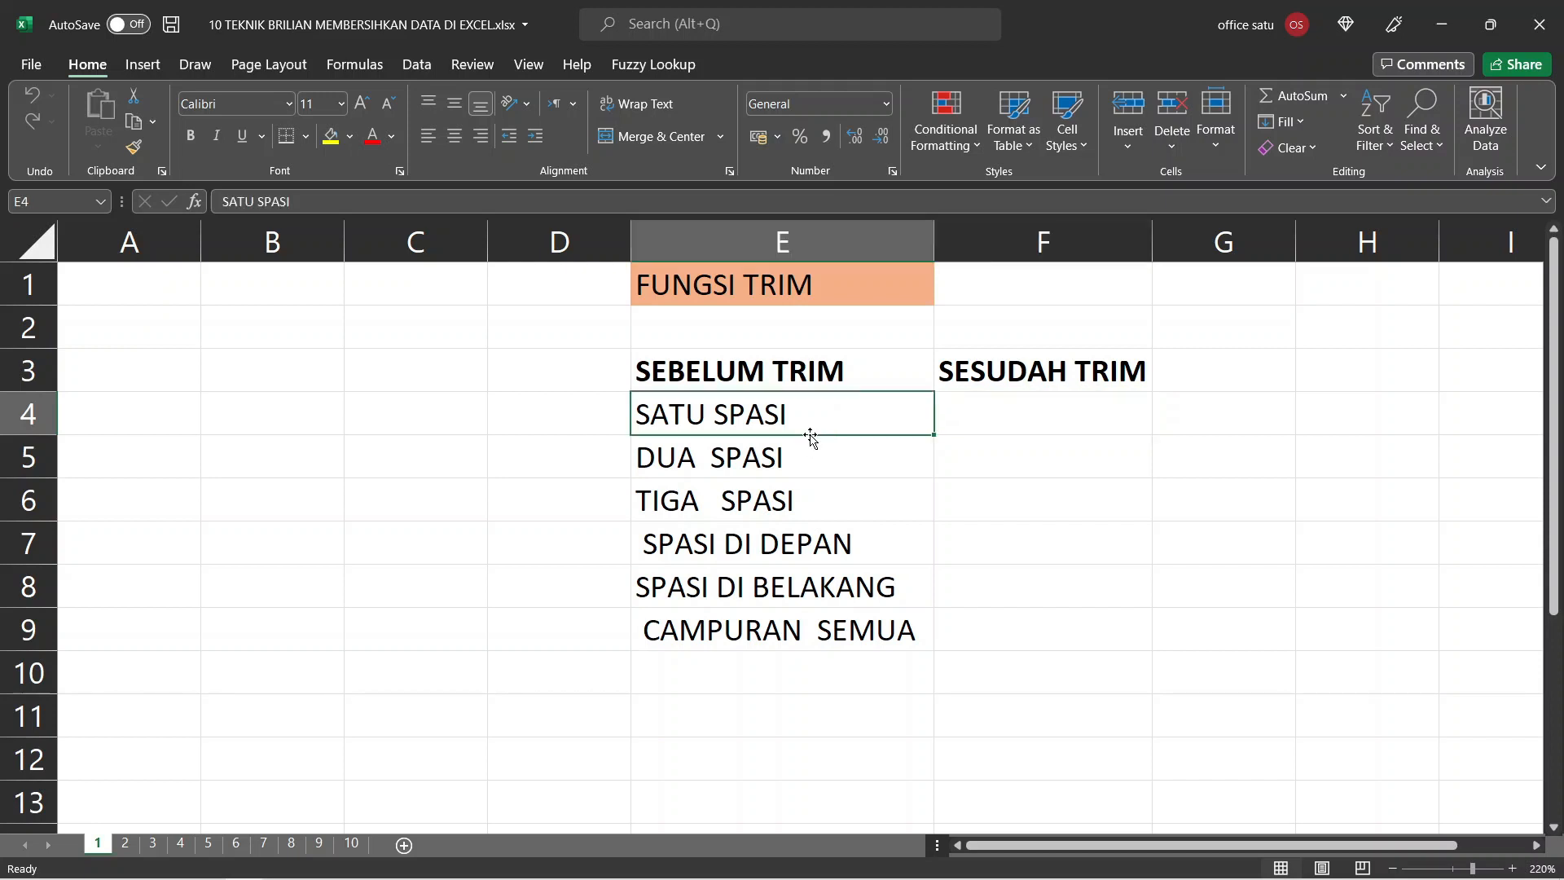
{"action": "key", "text": "Up"}
{"action": "left_click", "coordinate": [810, 434]}
{"action": "key", "text": "Down"}
{"action": "key", "text": "Down"}
{"action": "key", "text": "Down"}
{"action": "key", "text": "Down"}
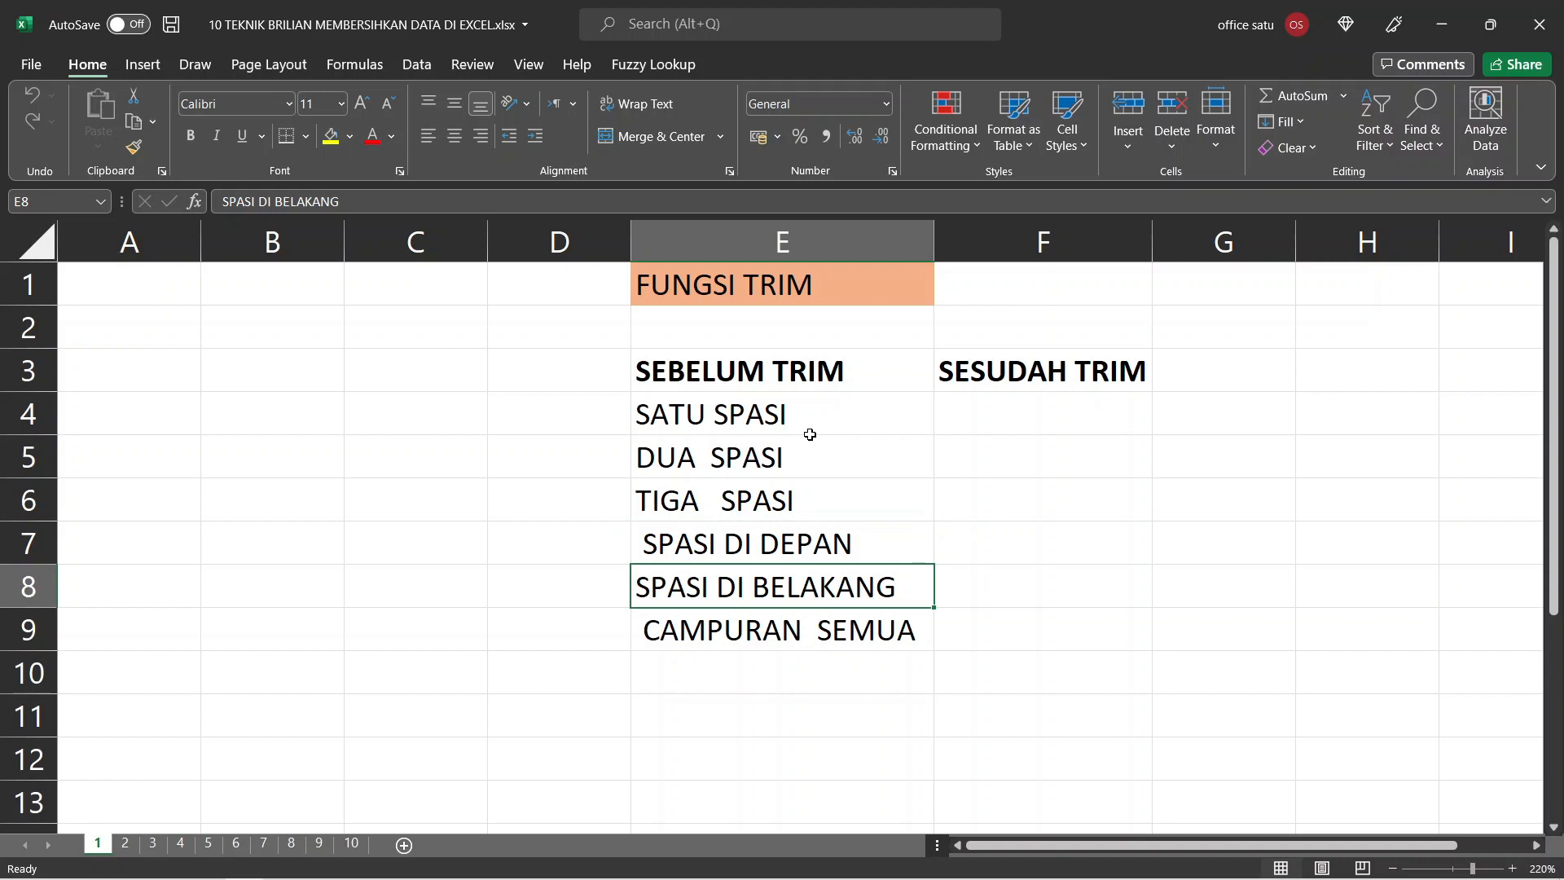
{"action": "key", "text": "Down"}
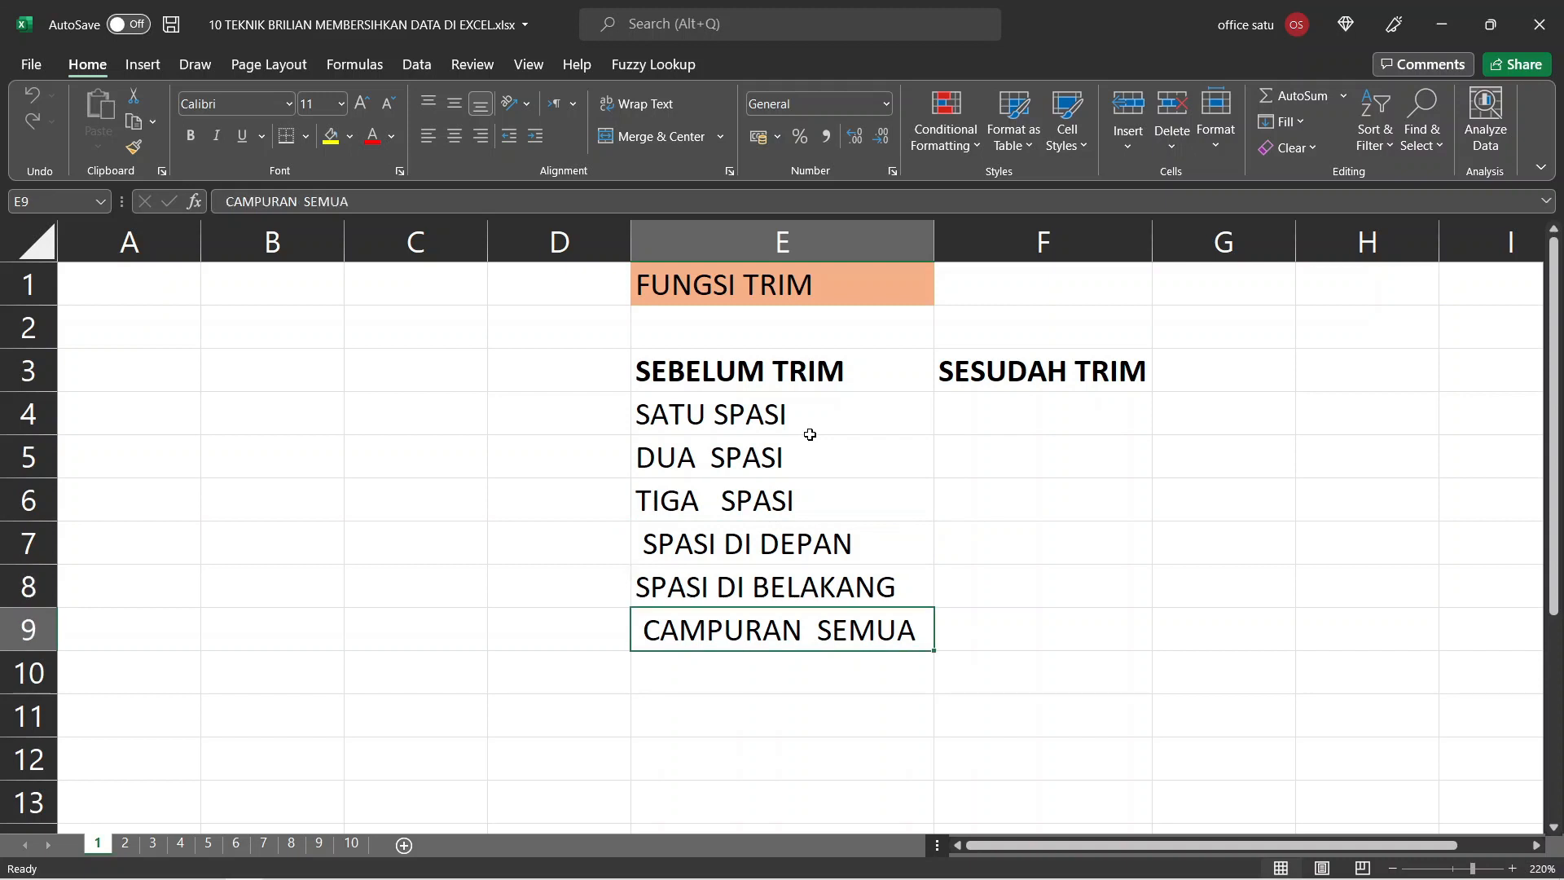
- Enter the formula =TRIM(E4) in cell F4 under SESUDAH TRIM
{"action": "key", "text": "Up"}
{"action": "key", "text": "Up"}
{"action": "key", "text": "Up"}
{"action": "key", "text": "Up"}
{"action": "key", "text": "Up"}
{"action": "key", "text": "Right"}
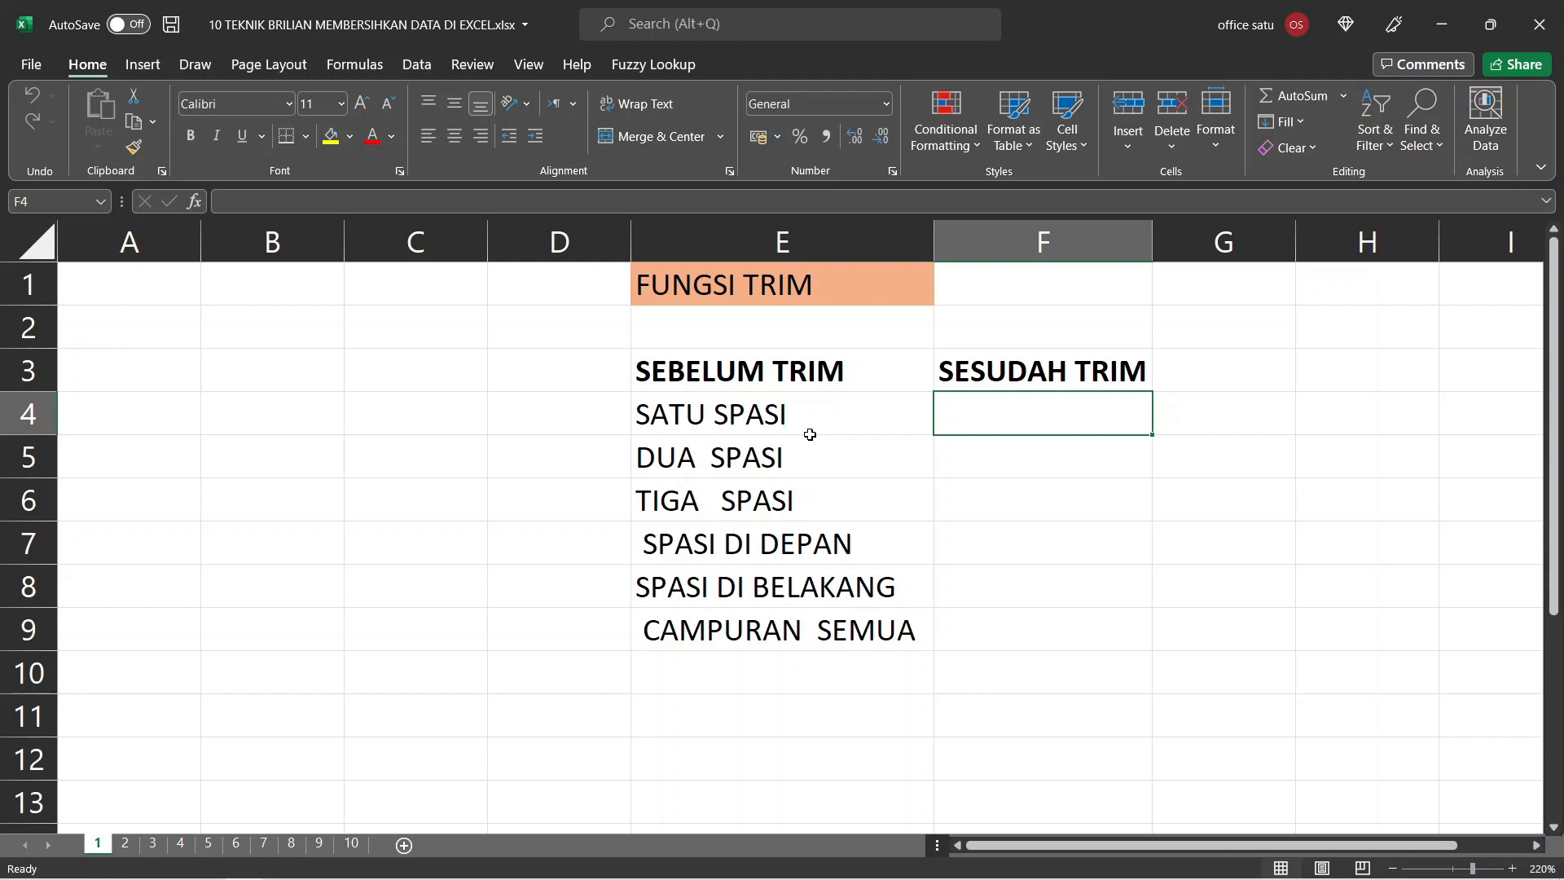
{"action": "type", "text": "="}
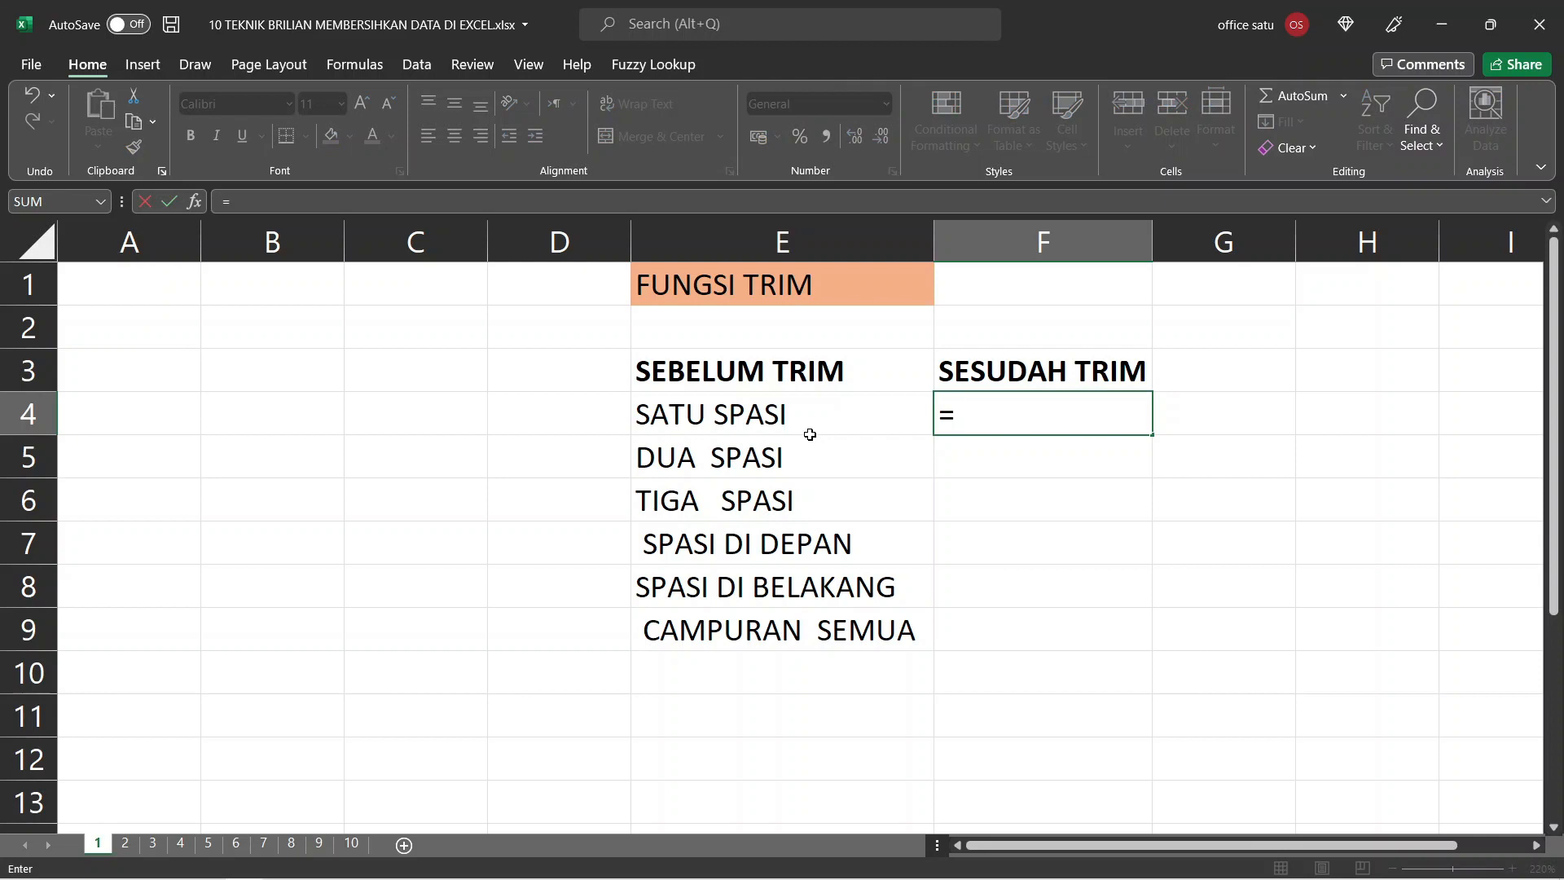
{"action": "type", "text": "trim"}
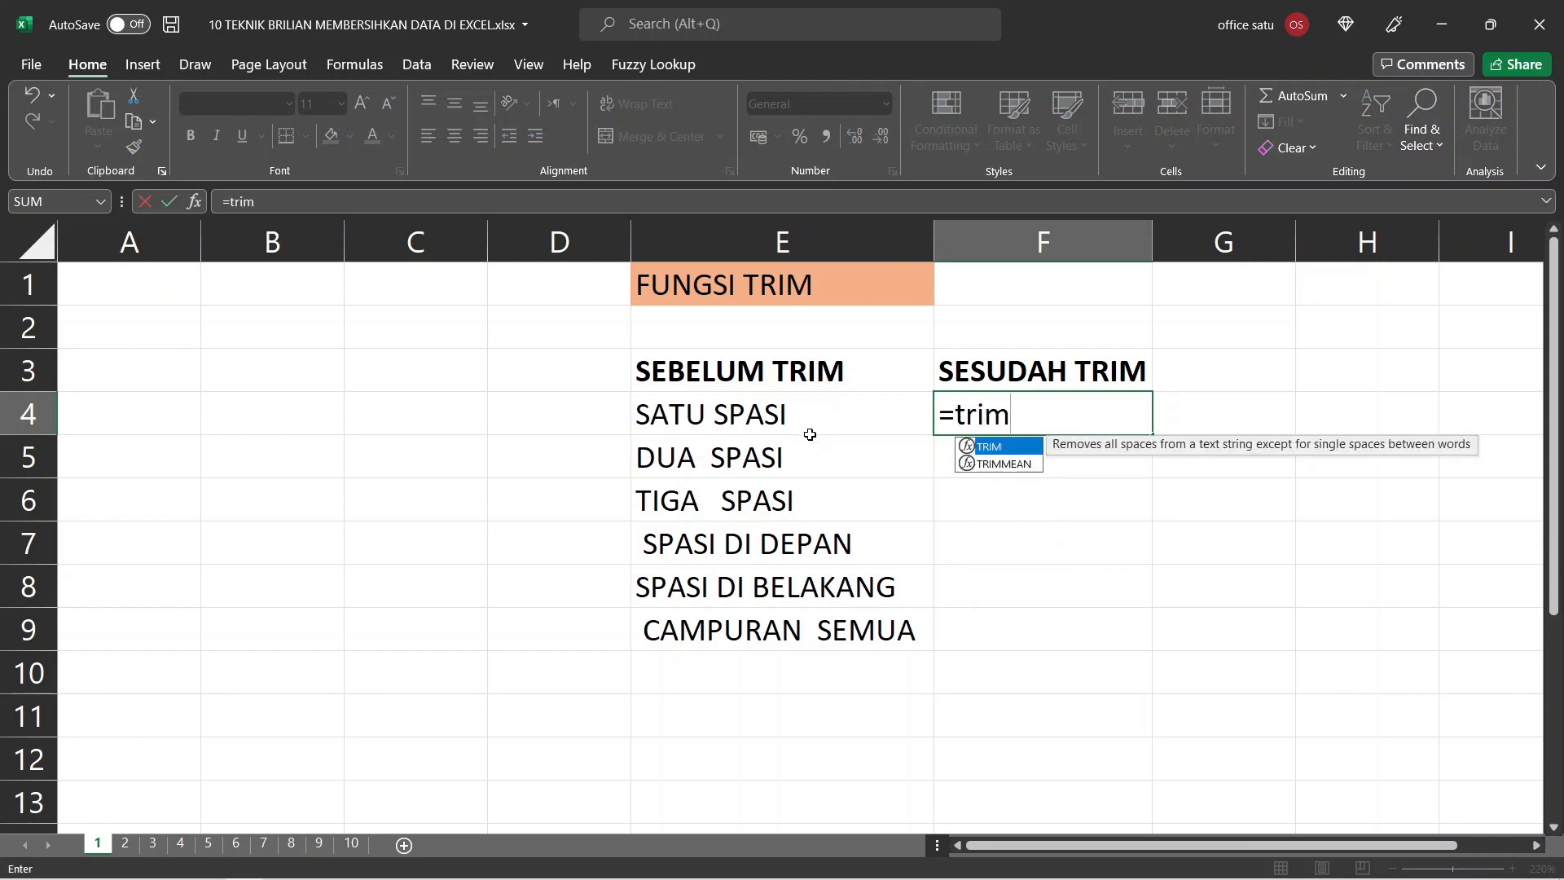
{"action": "type", "text": "("}
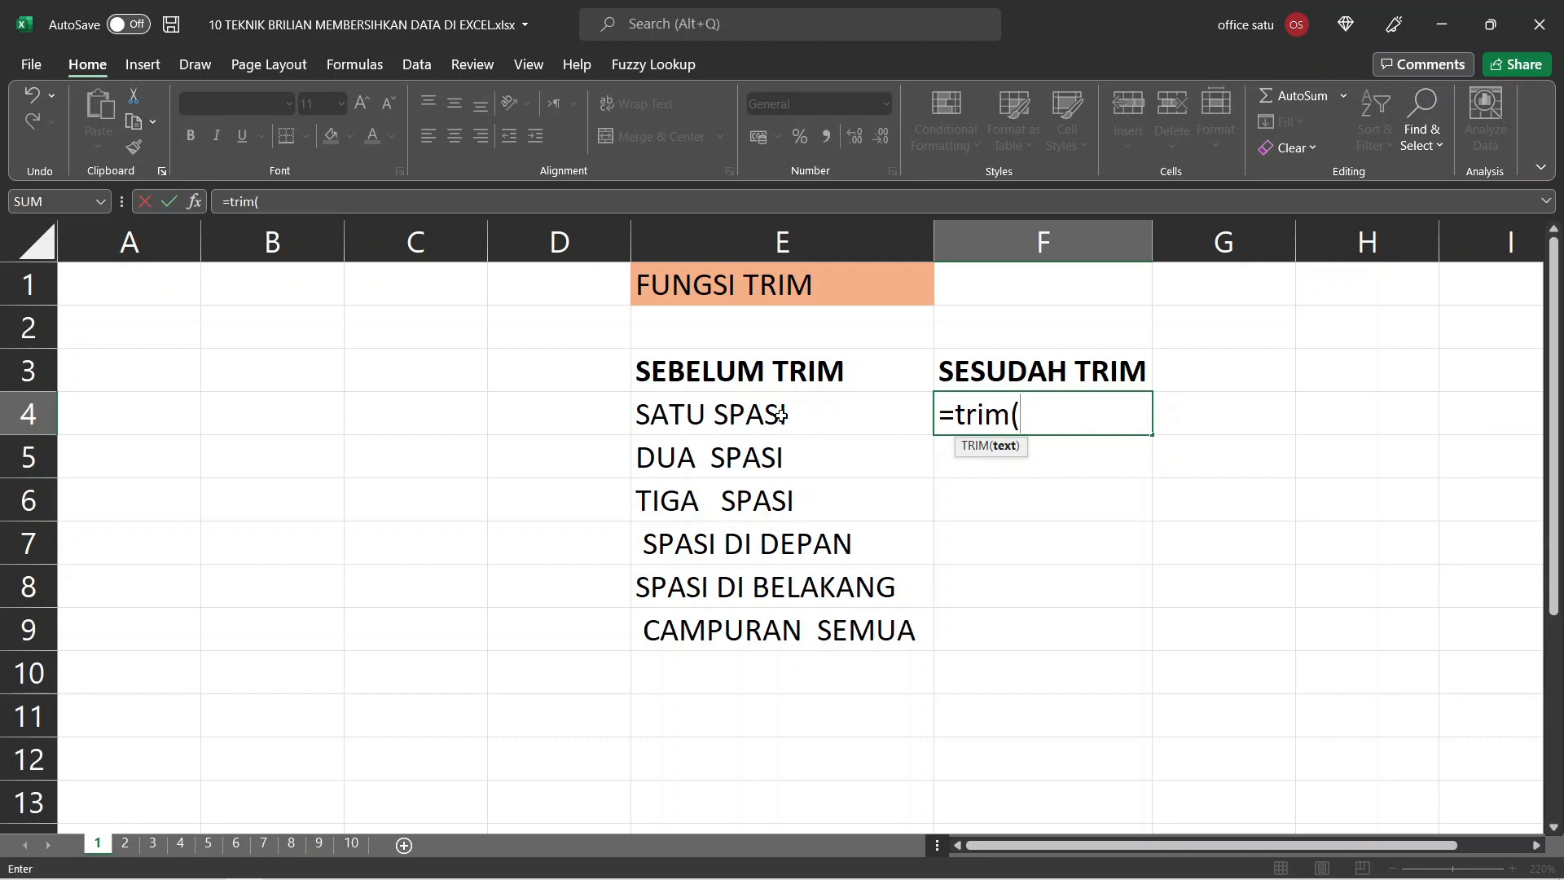
{"action": "left_click", "coordinate": [780, 415]}
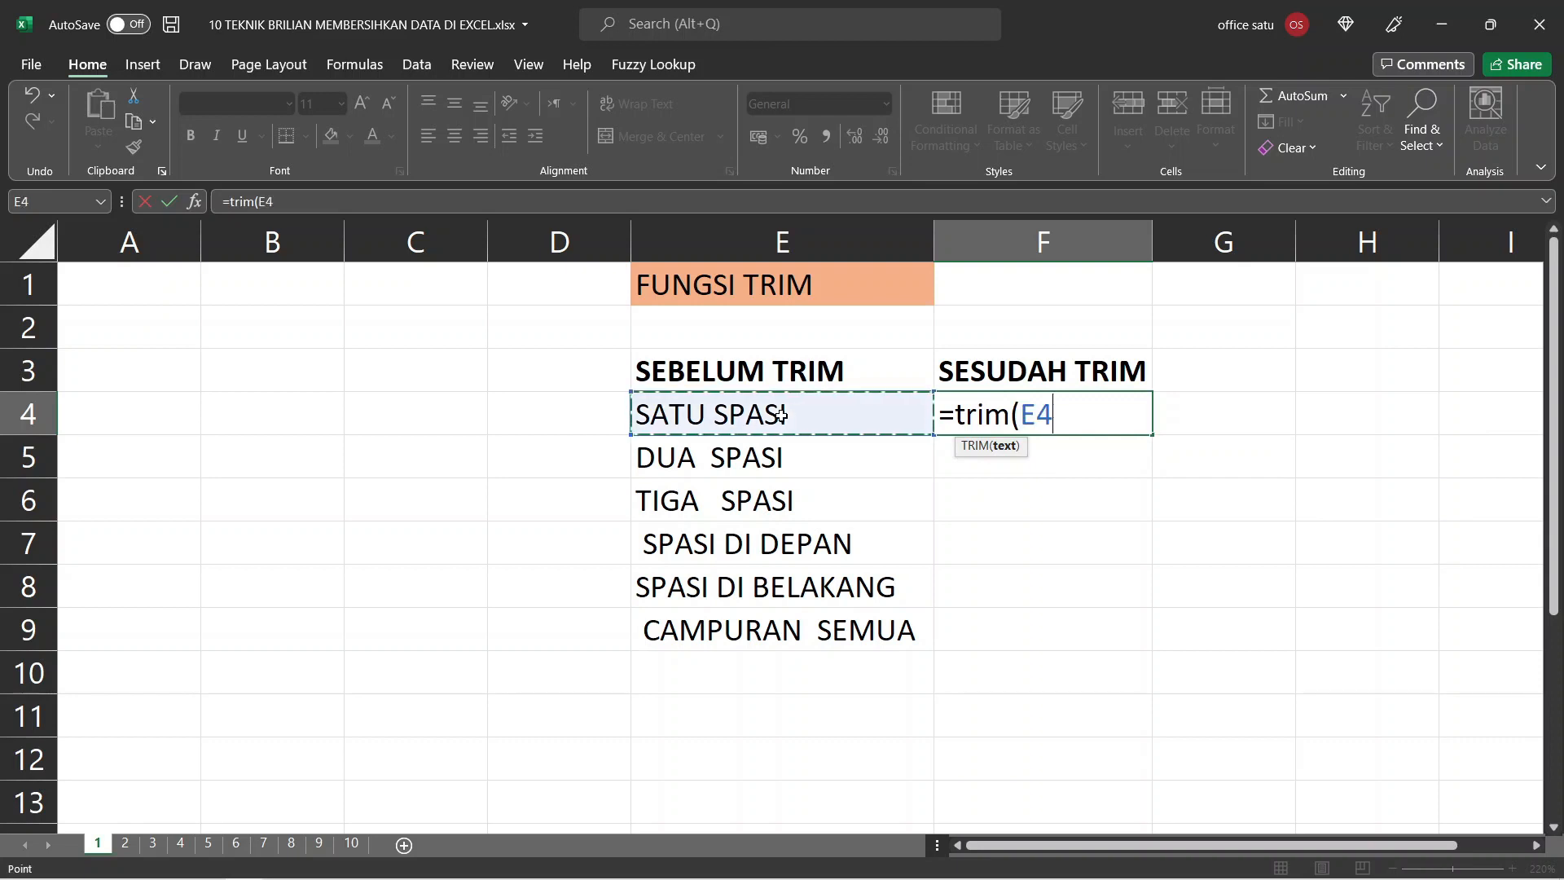
{"action": "type", "text": ")"}
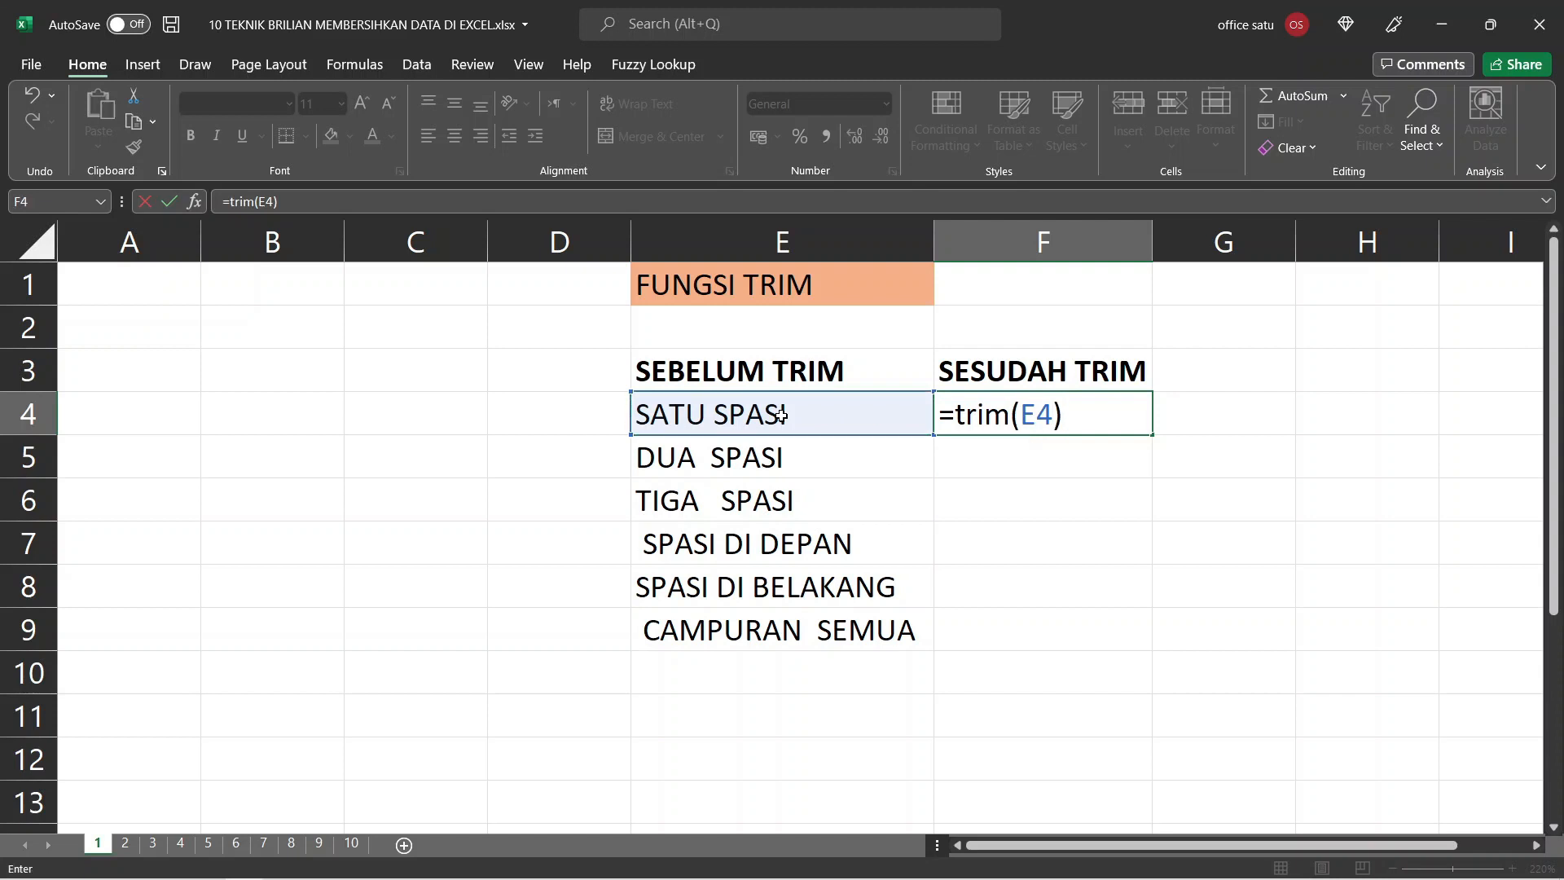
{"action": "key", "text": "Return"}
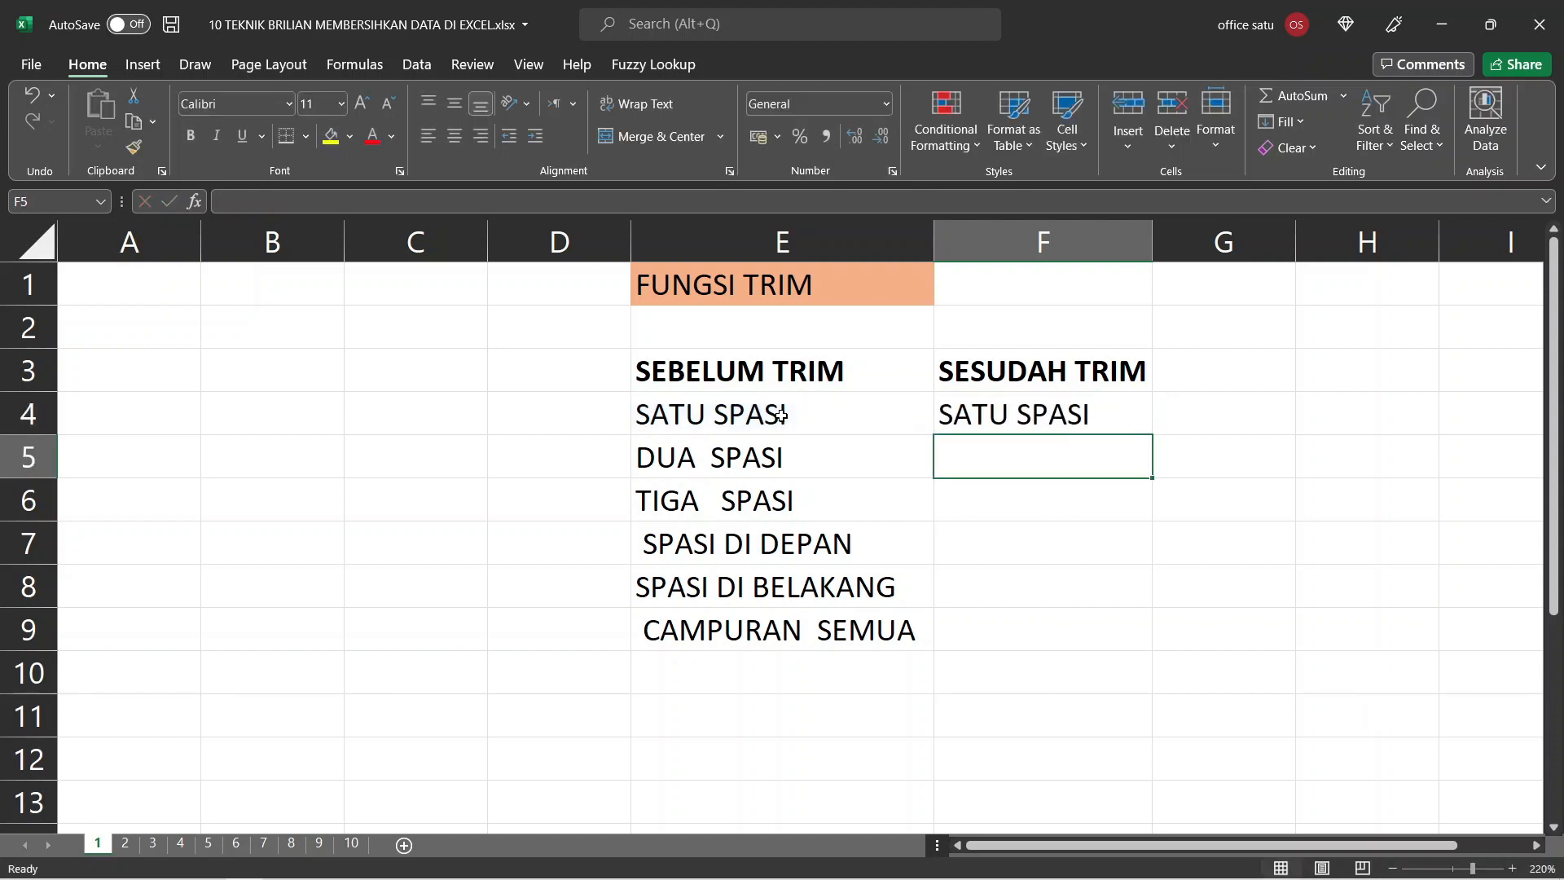
- Copy the TRIM formula from F4 down through F9 to clean all the sample texts
{"action": "key", "text": "Up"}
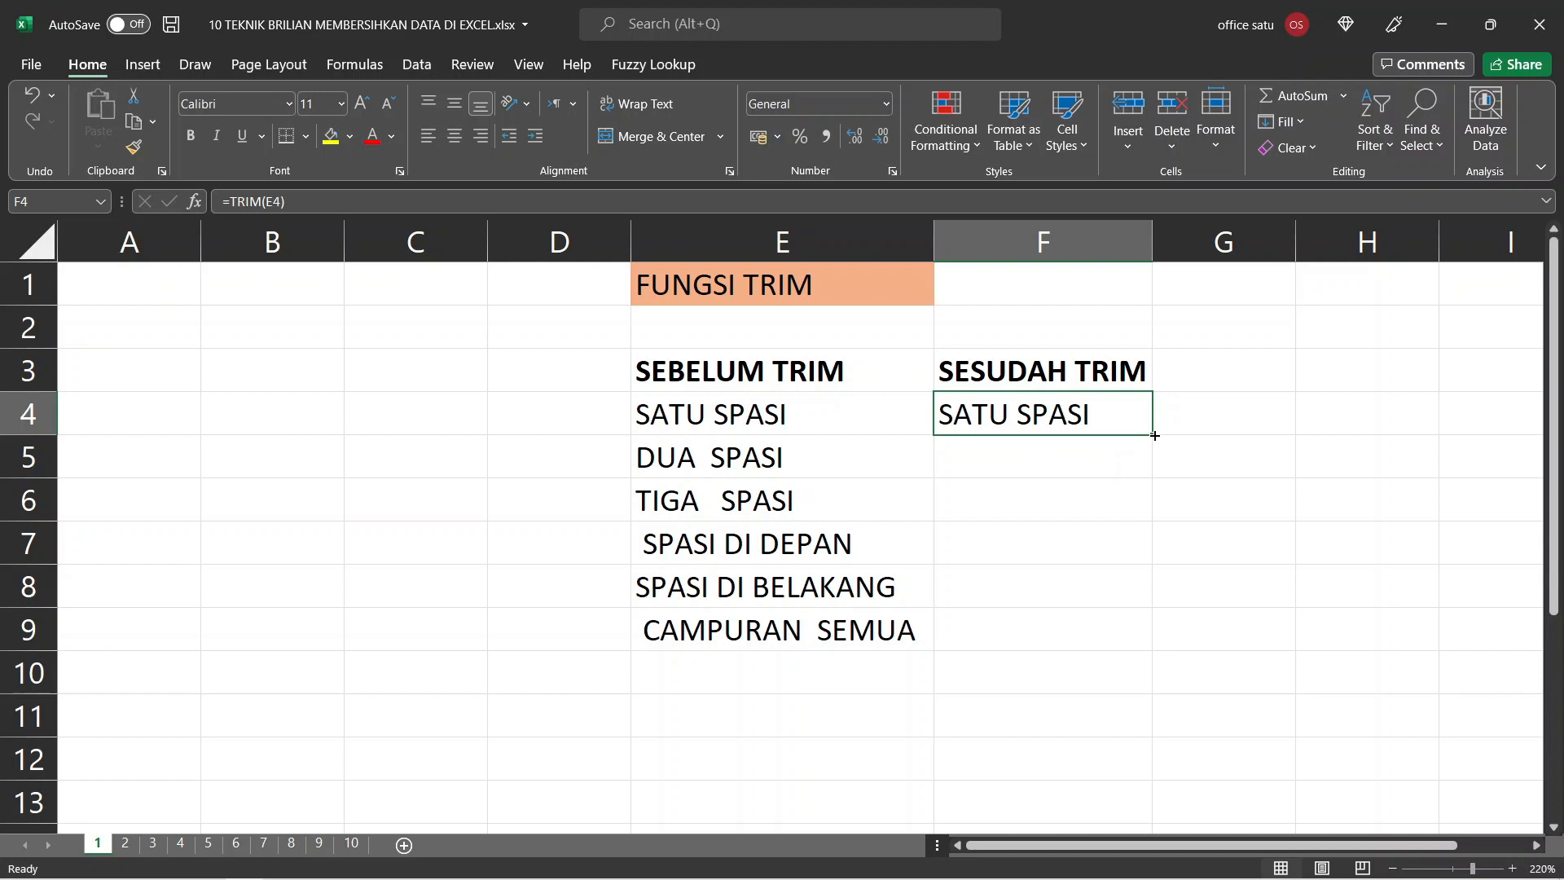
{"action": "left_click_drag", "start_coordinate": [1154, 436], "coordinate": [1151, 474]}
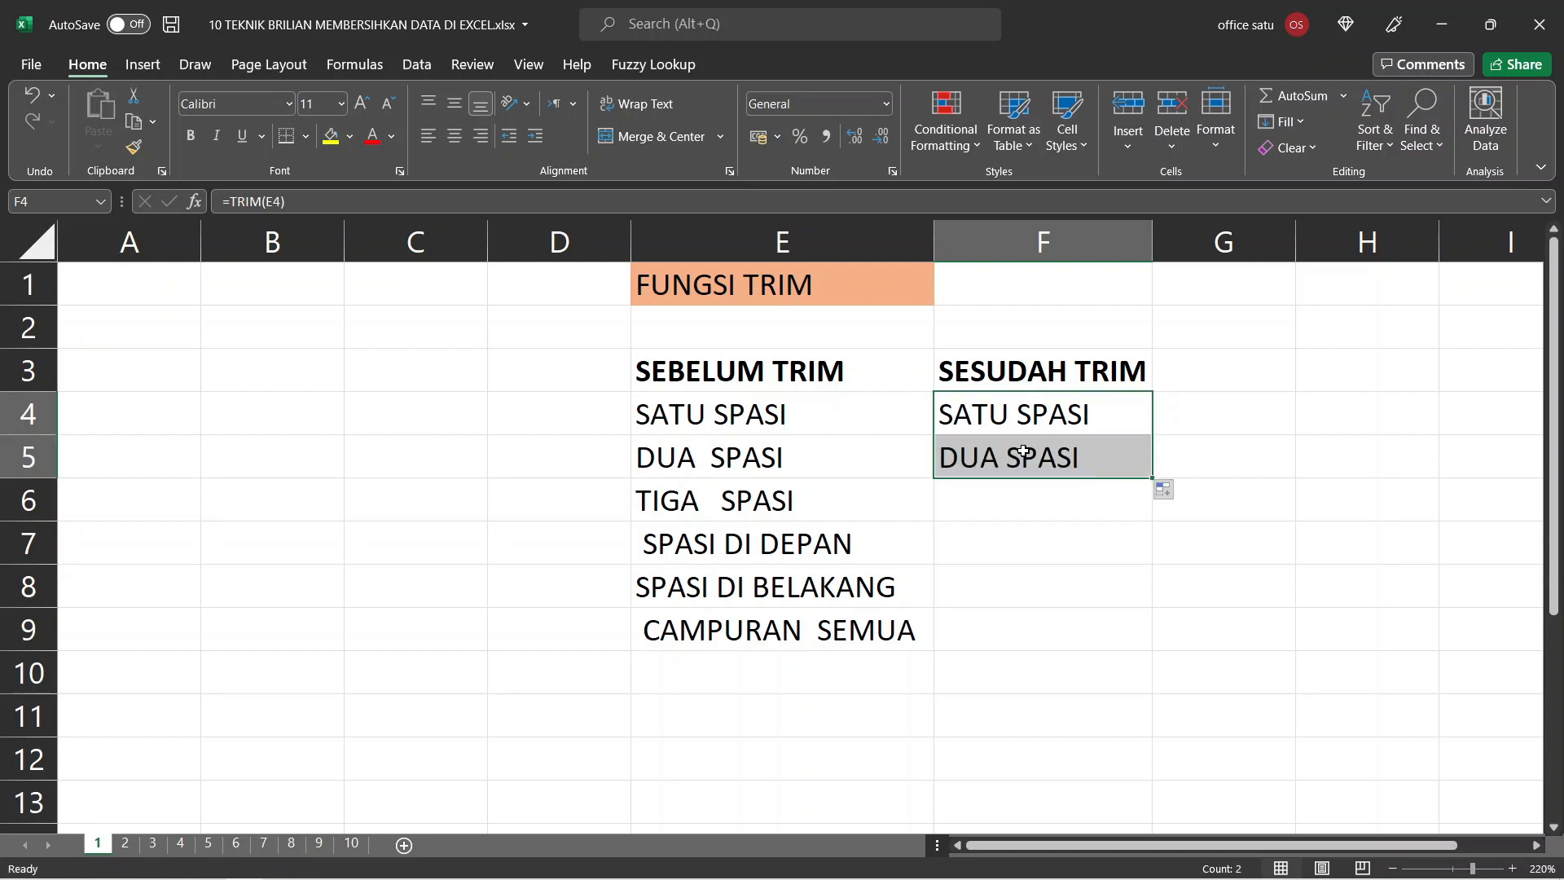
{"action": "left_click", "coordinate": [1062, 526]}
{"action": "left_click", "coordinate": [1134, 449]}
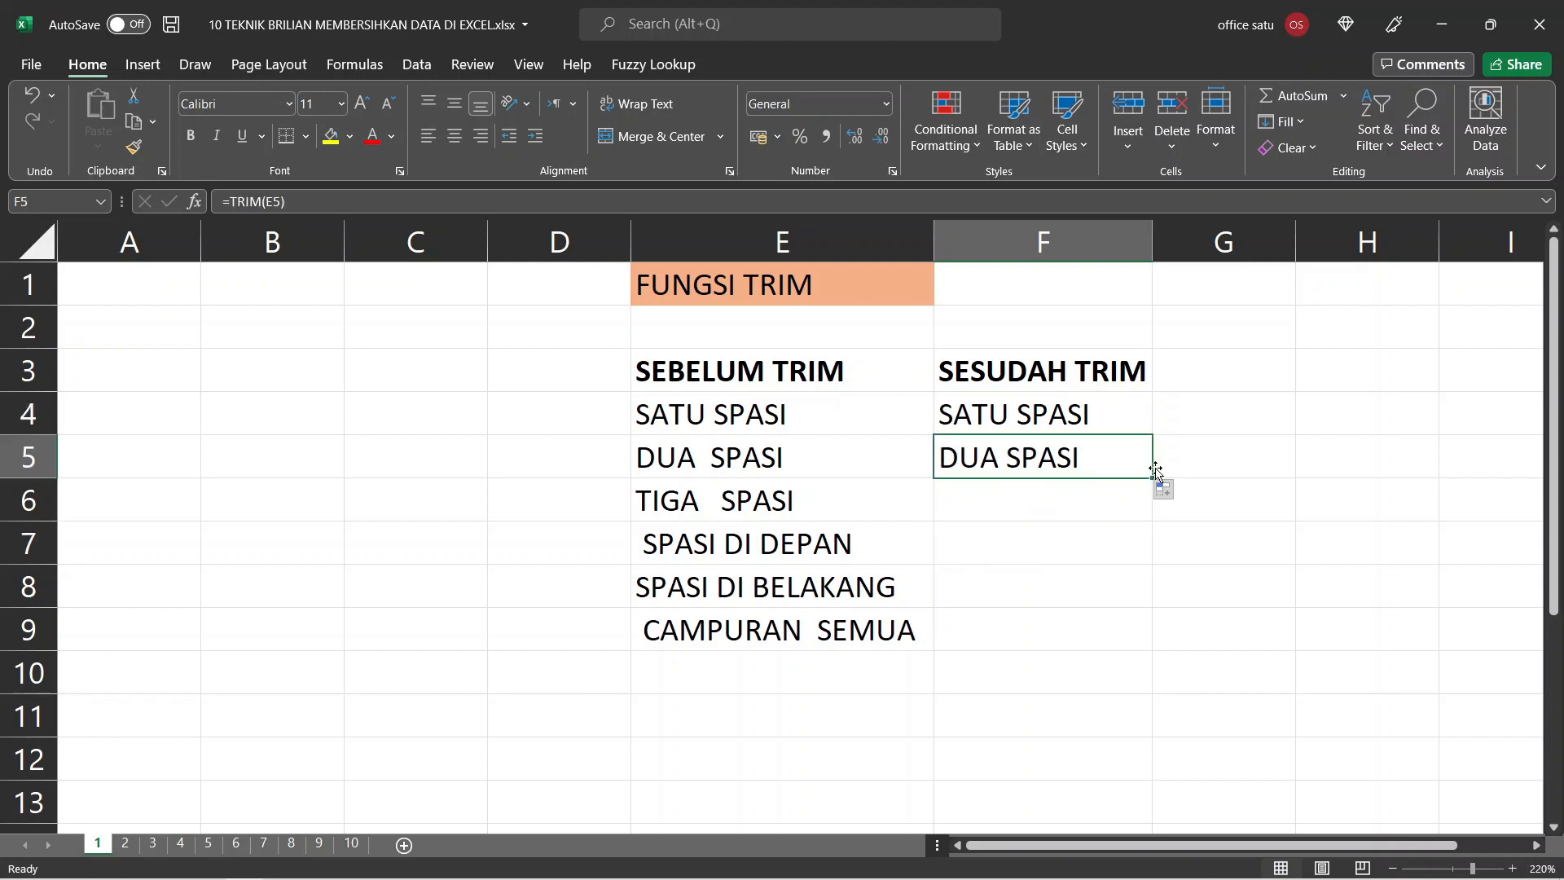
{"action": "left_click_drag", "start_coordinate": [1153, 479], "coordinate": [1156, 537]}
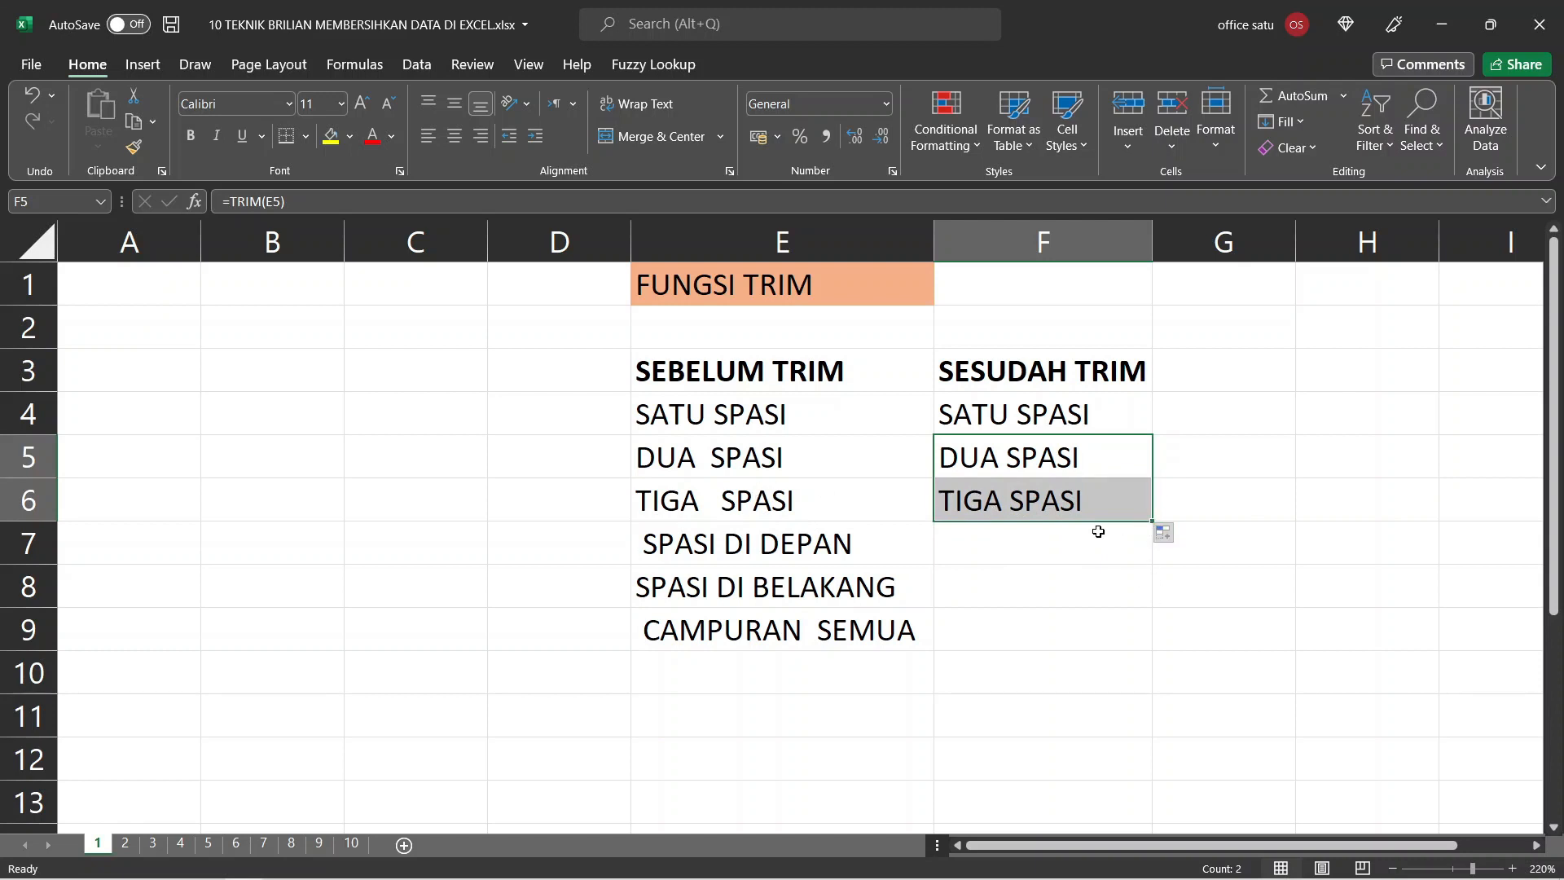
{"action": "left_click_drag", "start_coordinate": [1151, 522], "coordinate": [1149, 648]}
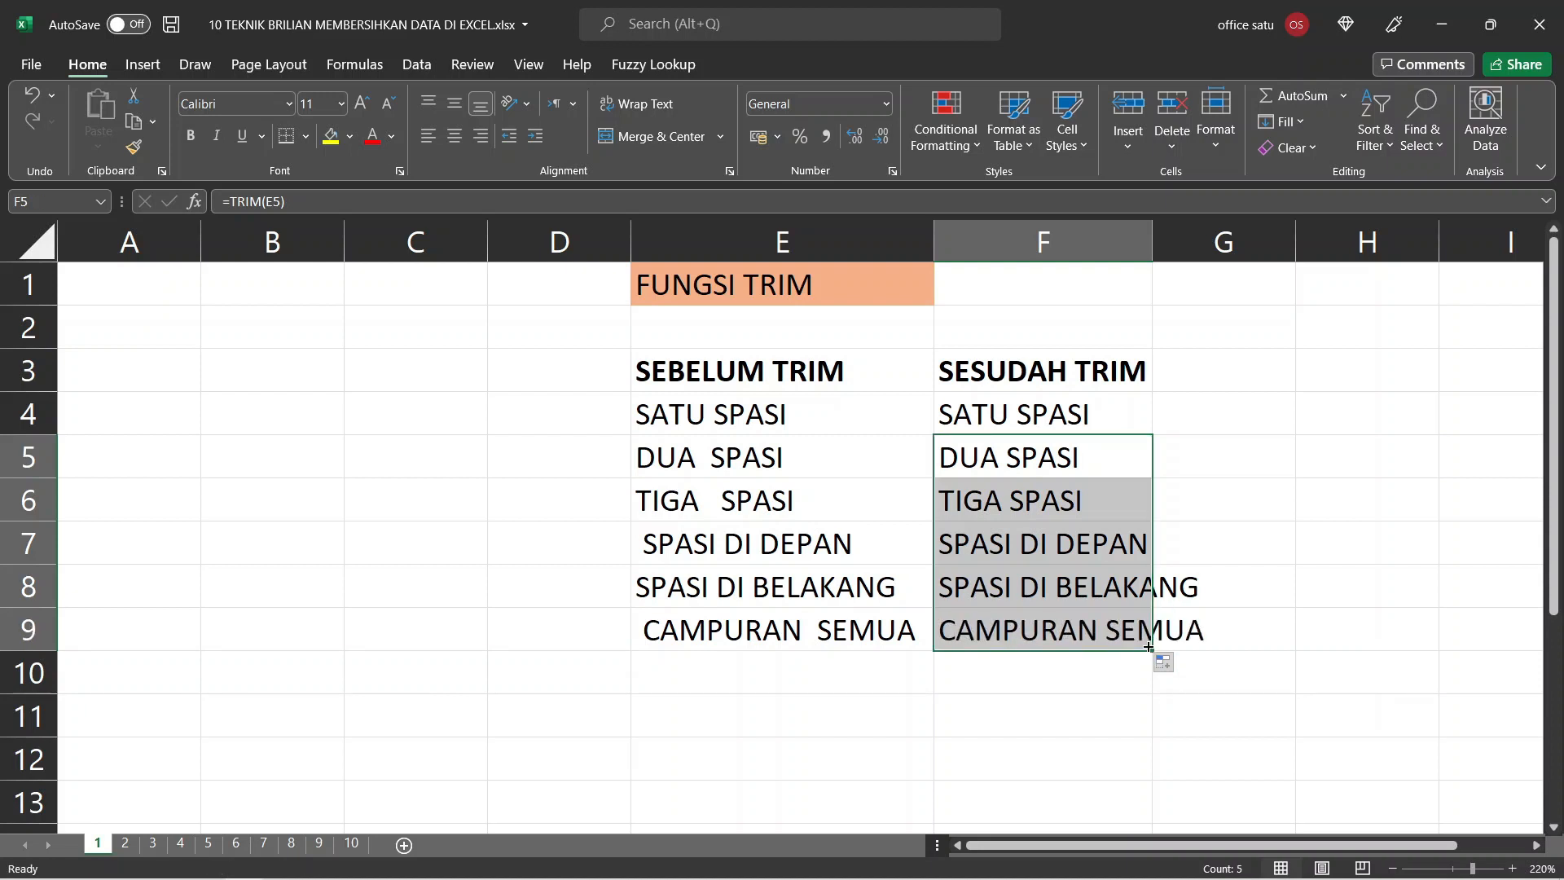
{"action": "left_click", "coordinate": [1224, 386]}
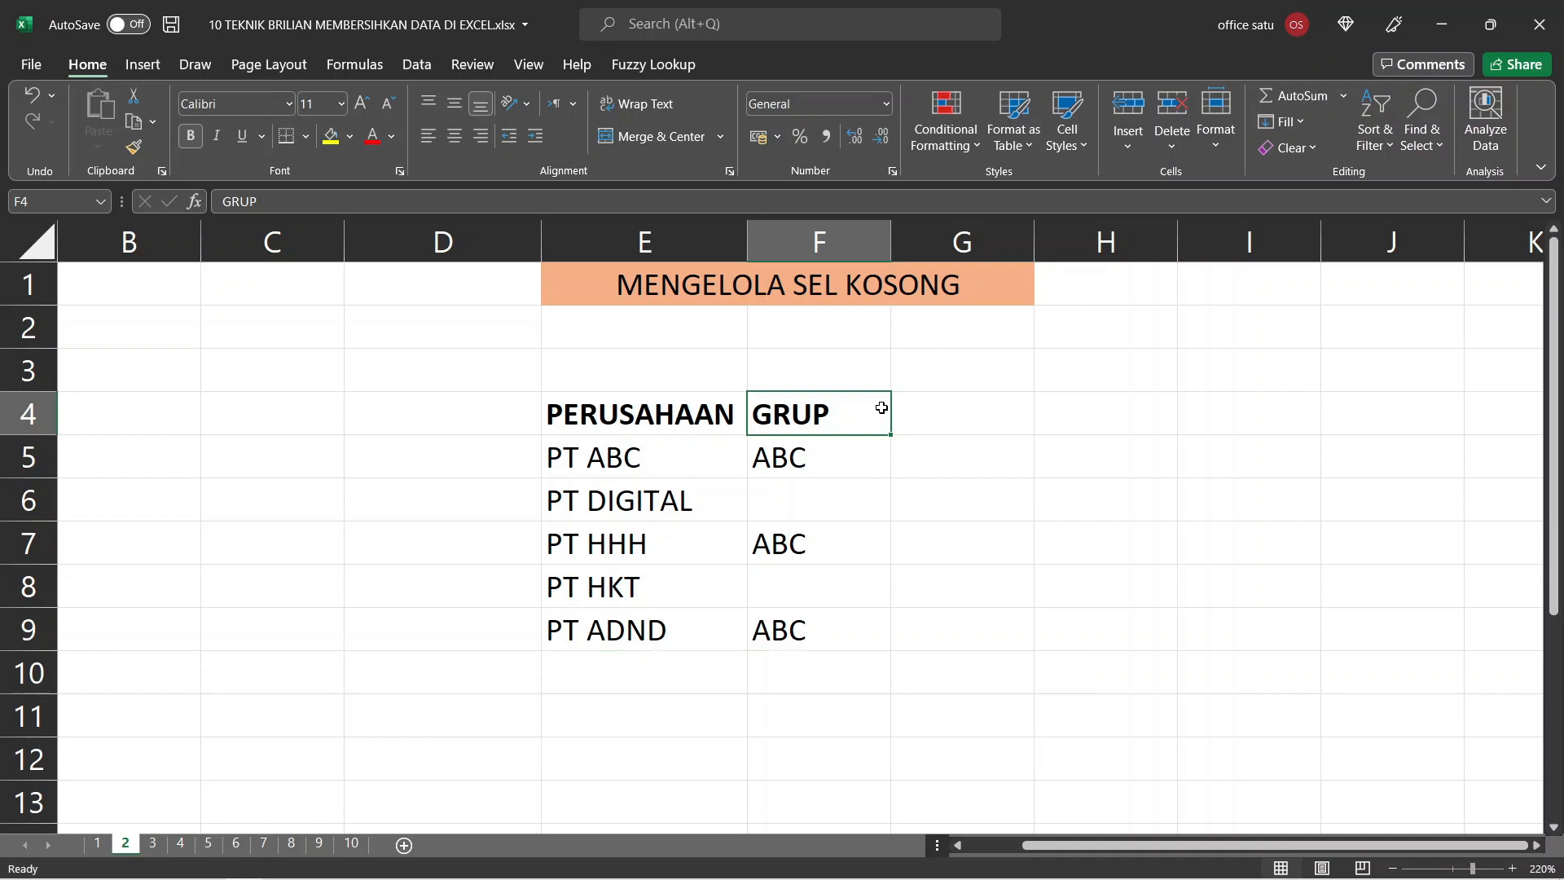
- Examine the PERUSAHAAN and GRUP columns on sheet 2 for blank cells, ending at F6
{"action": "key", "text": "Left"}
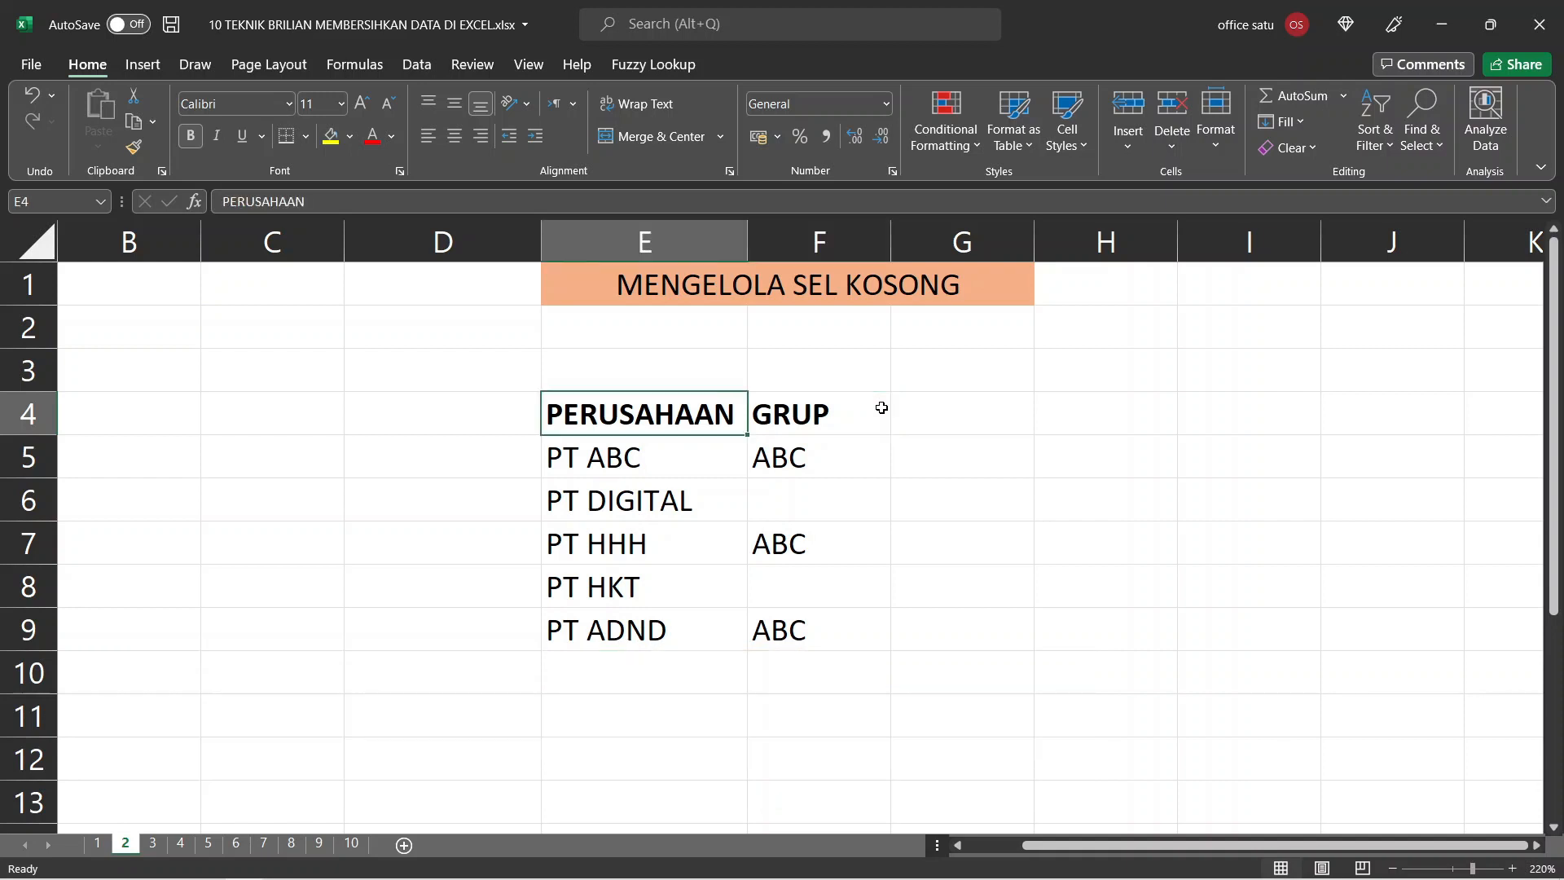
{"action": "key", "text": "Right"}
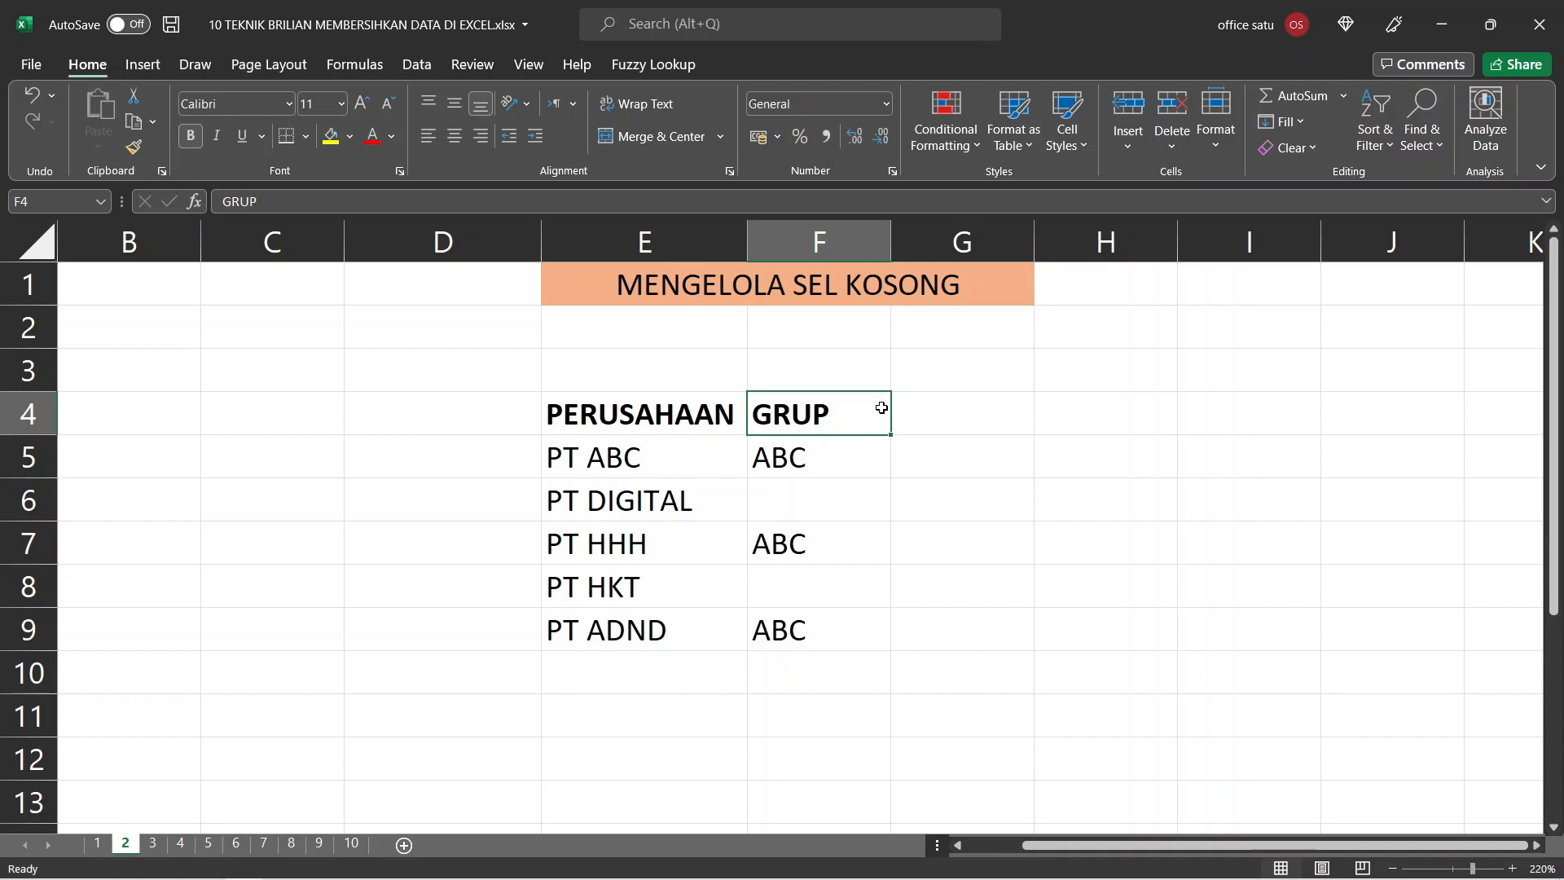
{"action": "key", "text": "Right"}
{"action": "key", "text": "Right"}
{"action": "key", "text": "Down"}
{"action": "key", "text": "Left"}
{"action": "key", "text": "Left"}
{"action": "key", "text": "Down"}
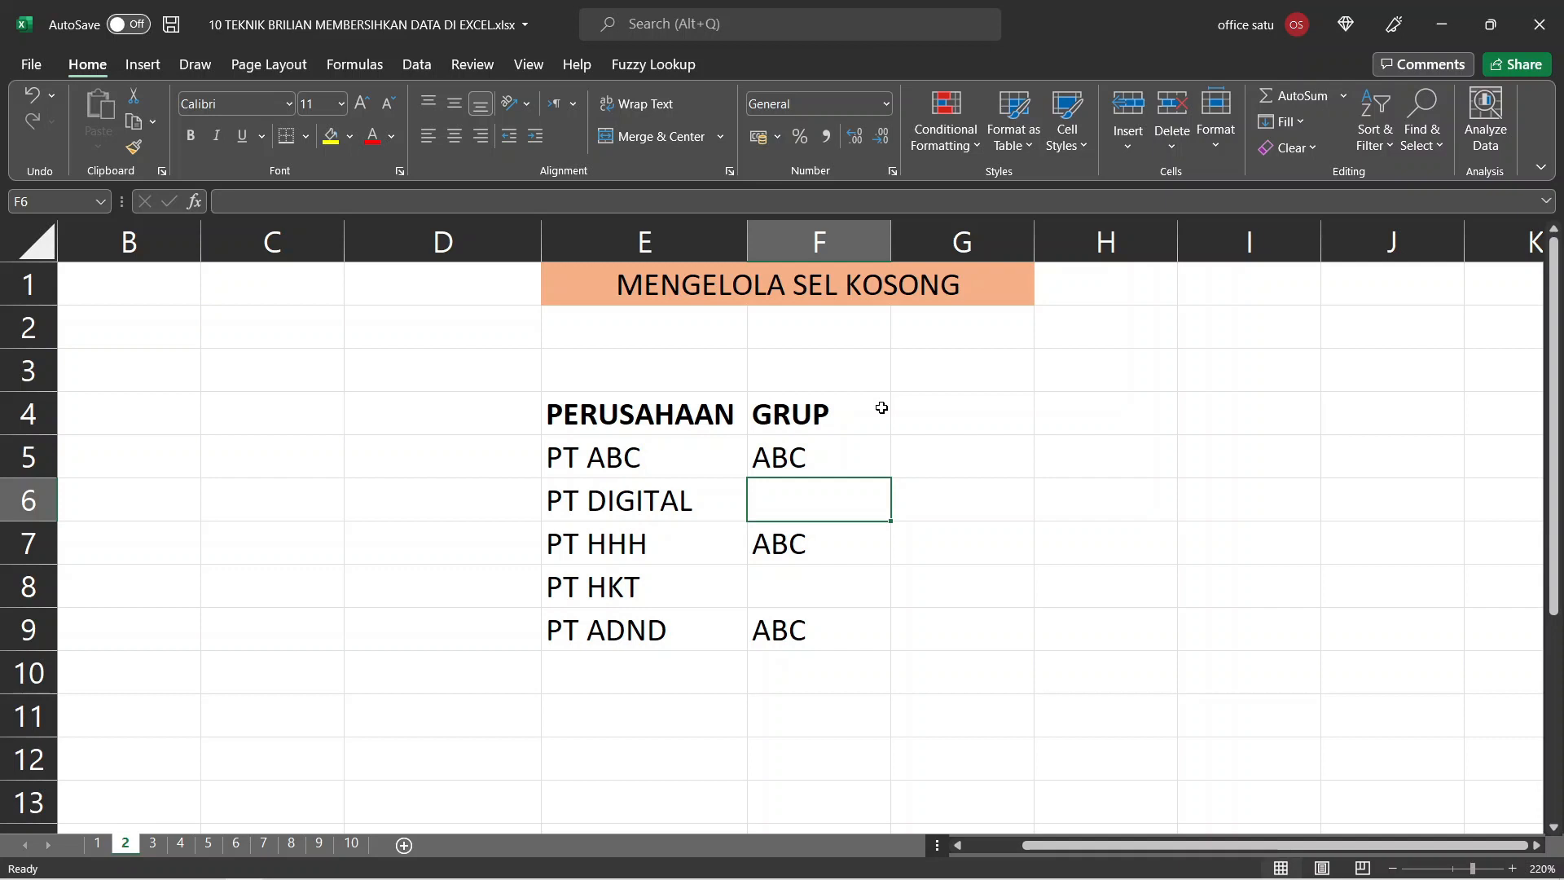
- Enter TIDAK DIKETAHUI as the GRUP value for PT DIGITAL in cell F6
{"action": "type", "text": "IN"}
{"action": "key", "text": "BackSpace"}
{"action": "key", "text": "BackSpace"}
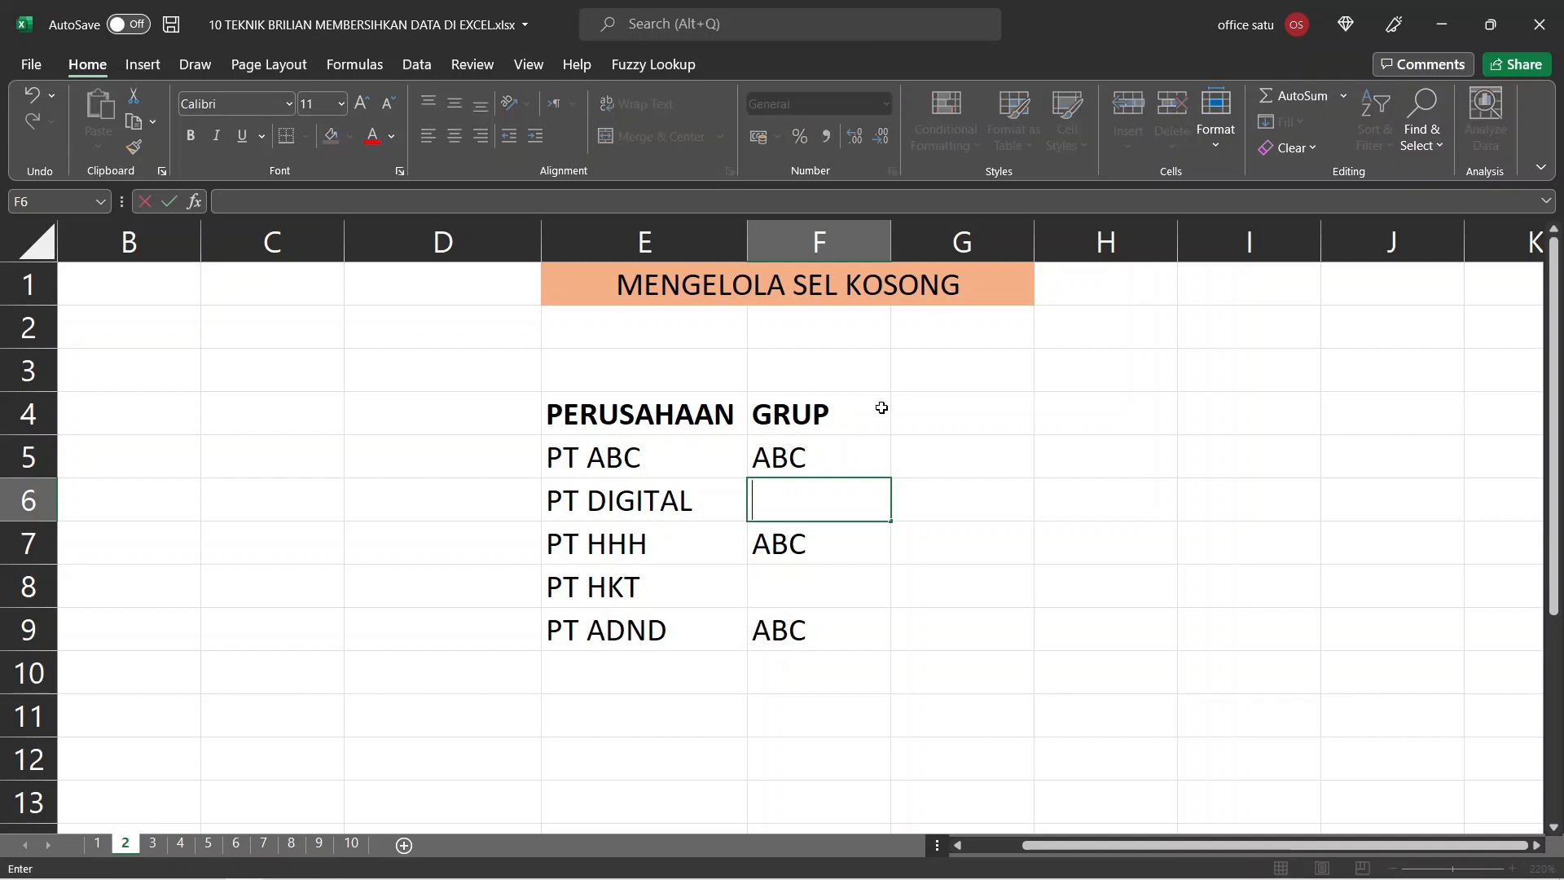
{"action": "type", "text": "TIDAK DIKETAHUI"}
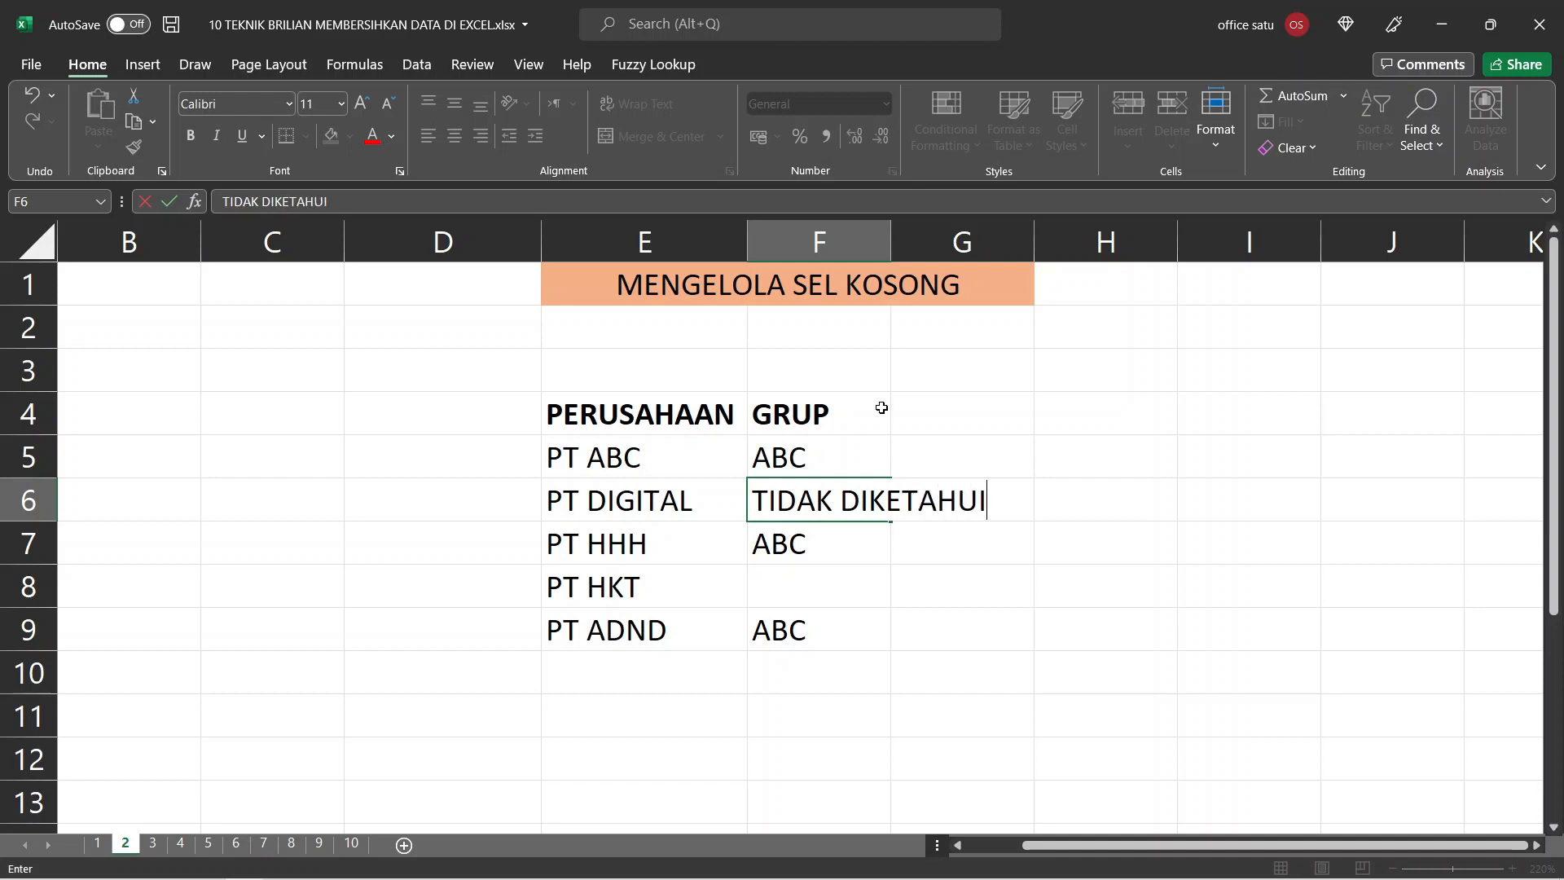
{"action": "key", "text": "Return"}
{"action": "key", "text": "Return"}
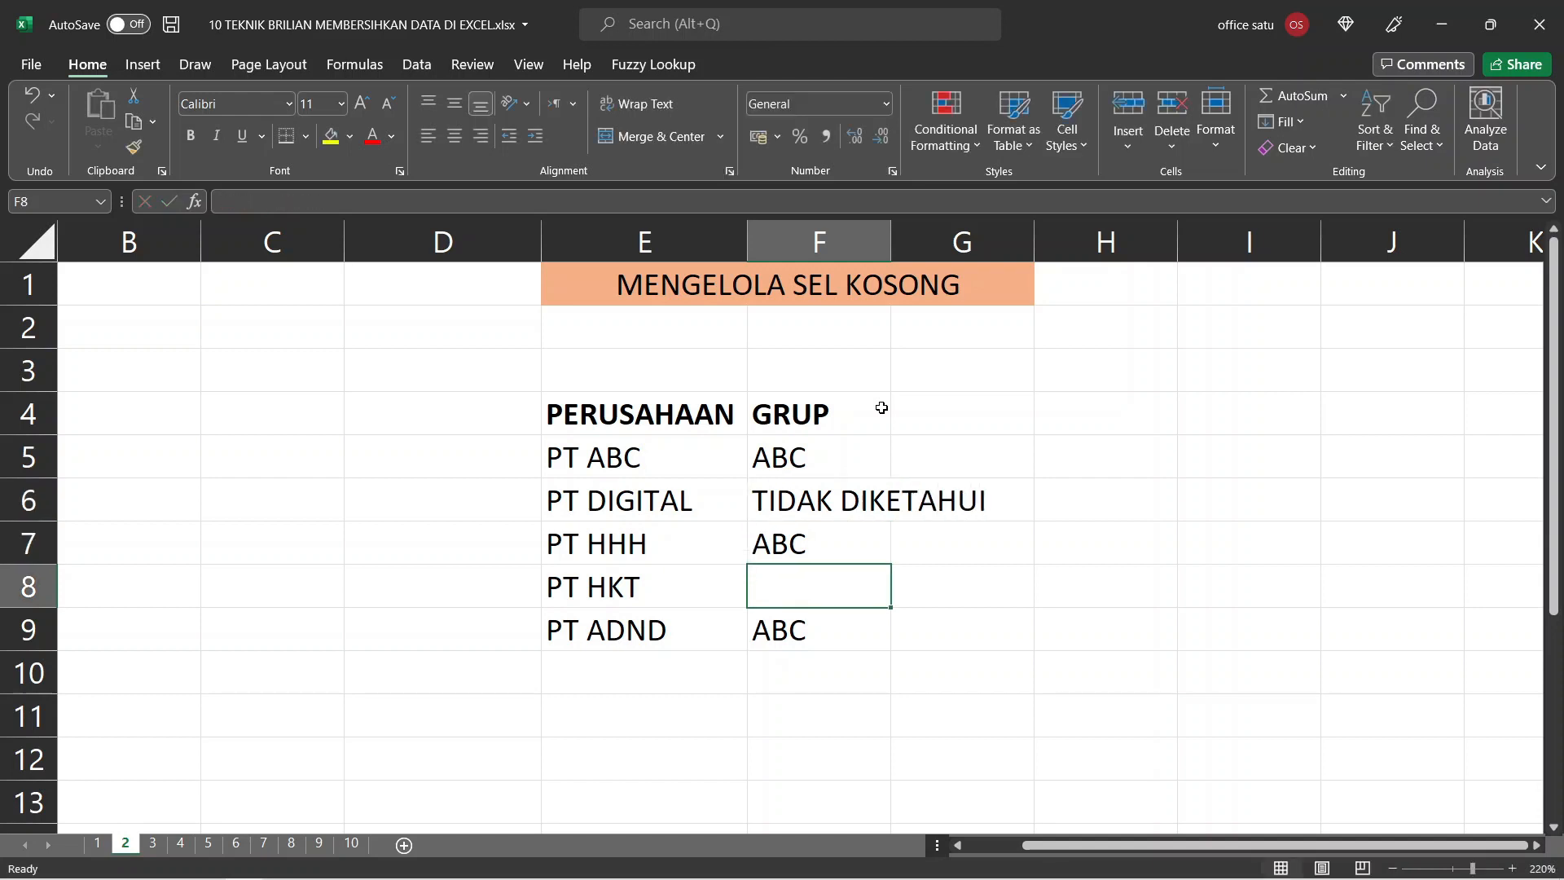
- Clear the GRUP entry for PT DIGITAL in cell F6
{"action": "key", "text": "Up"}
{"action": "key", "text": "Up"}
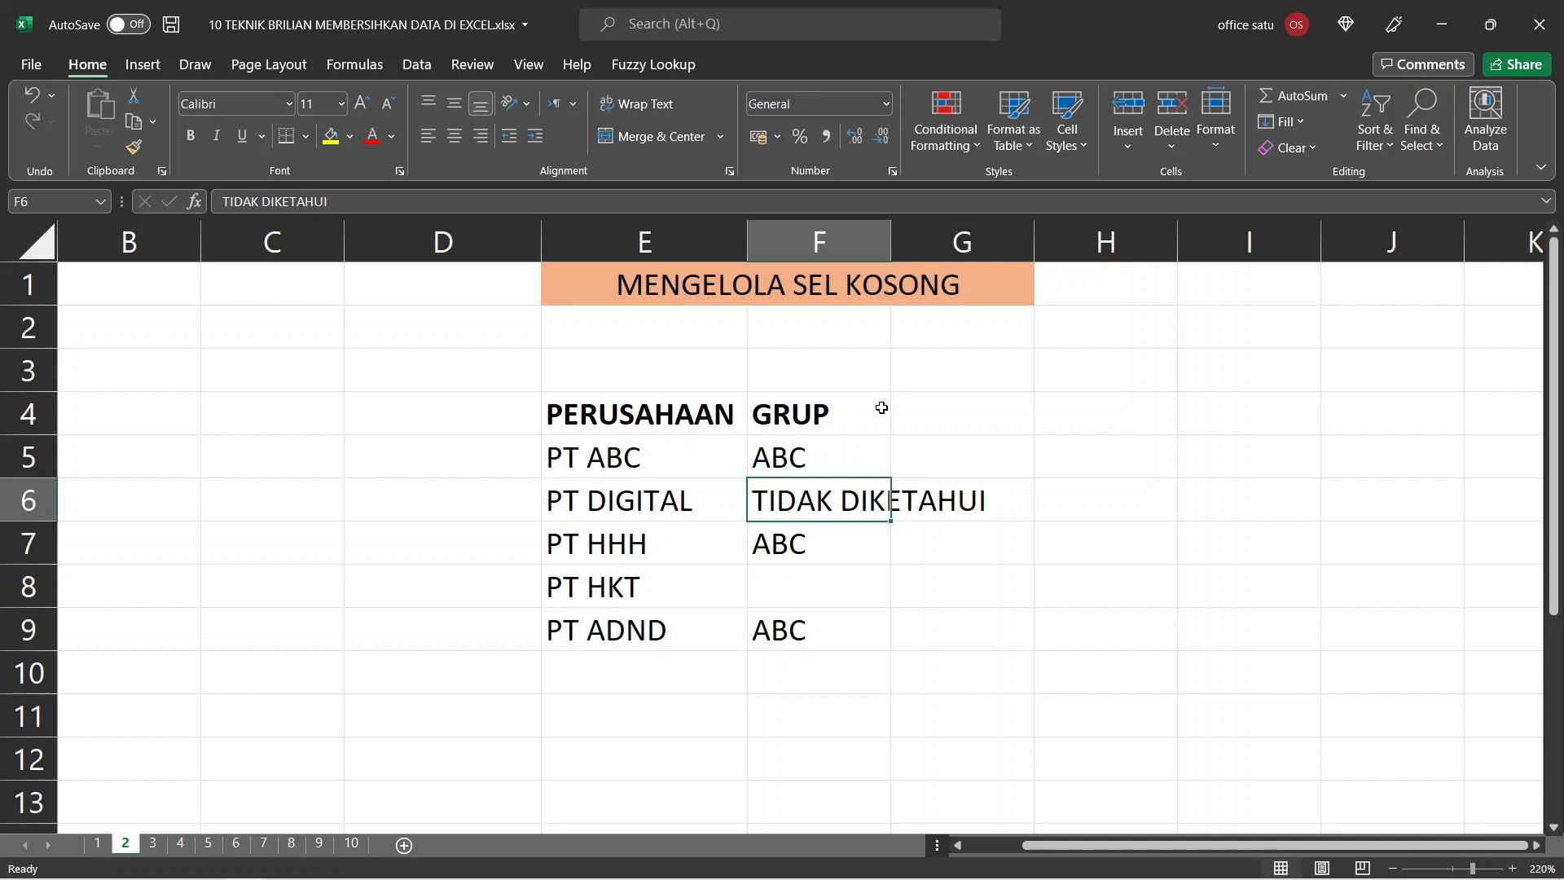
{"action": "key", "text": "Up"}
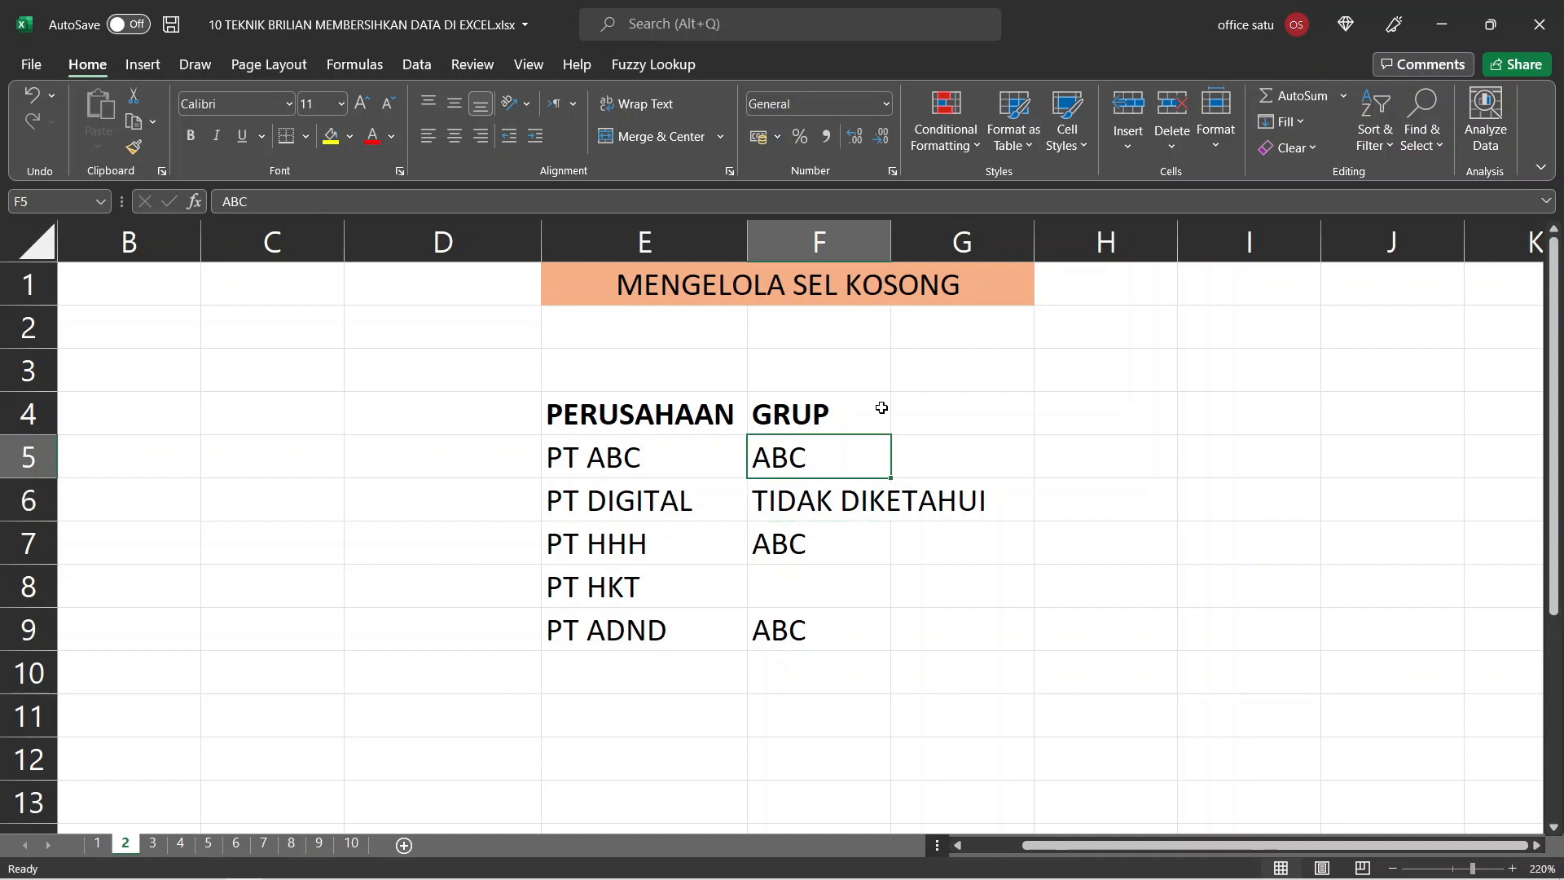
{"action": "key", "text": "Down"}
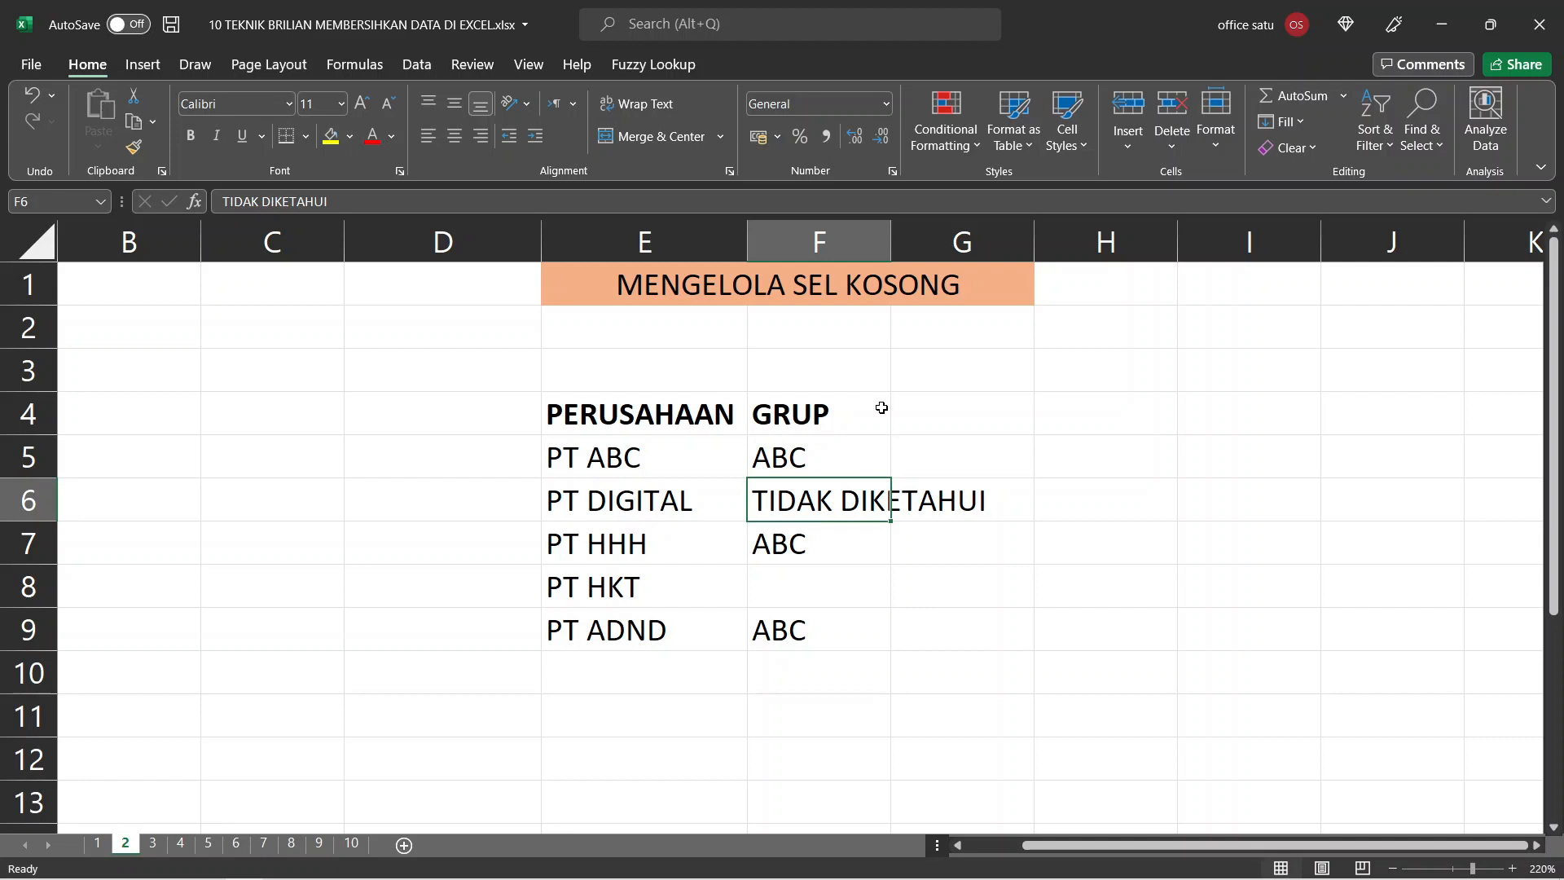
{"action": "key", "text": "Delete"}
- Select only the blank cells within the GRUP range F5:F9 using Go To Special with the Blanks option
{"action": "key", "text": "Up"}
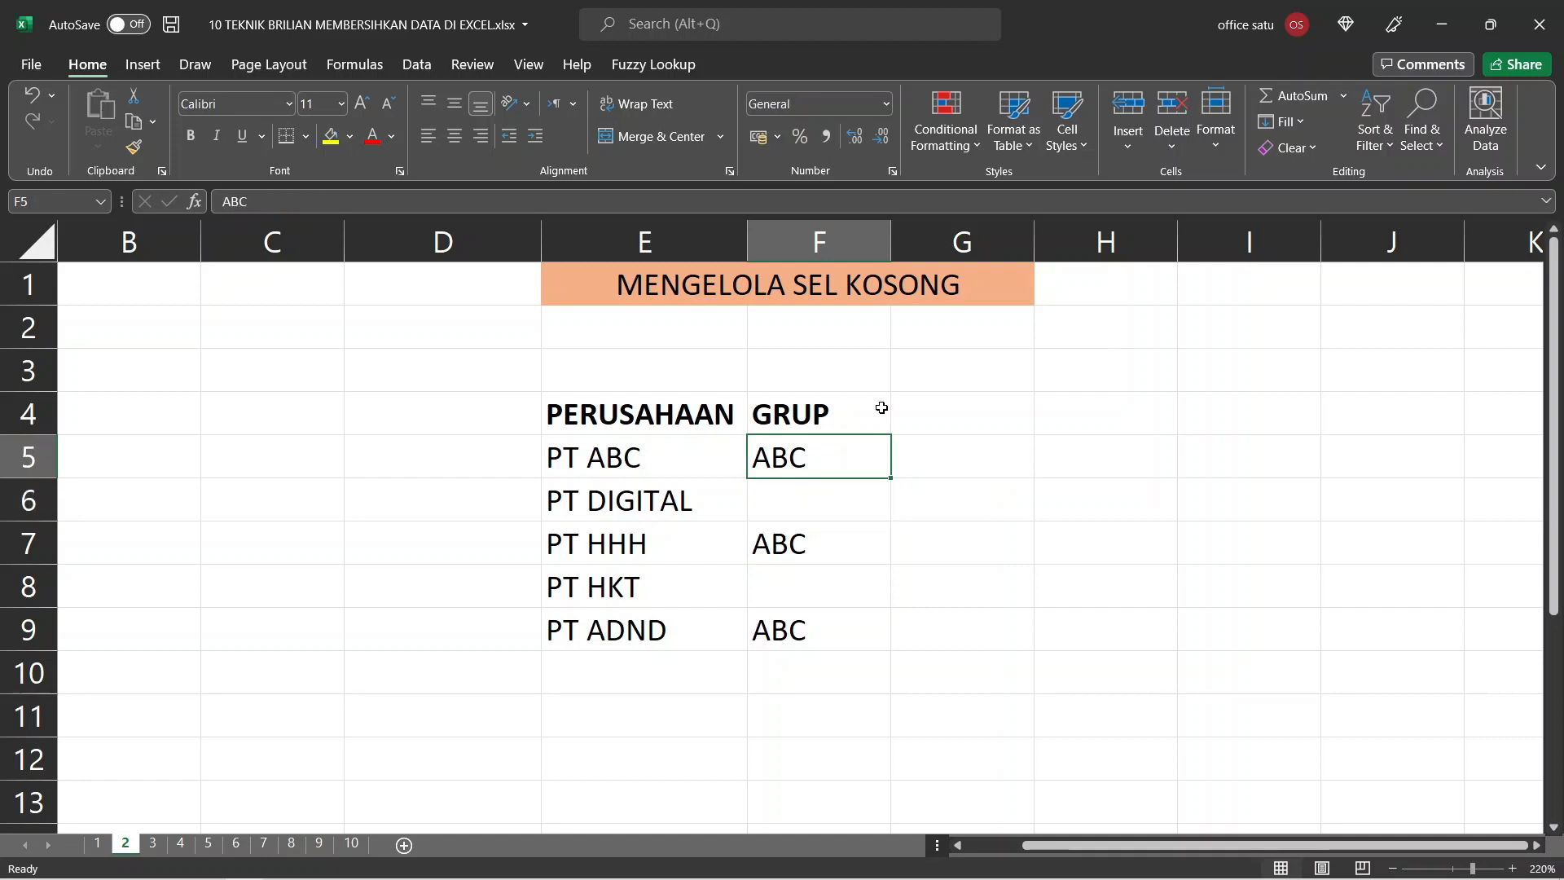
{"action": "key", "text": "ctrl+shift+Down"}
{"action": "key", "text": "ctrl+shift+Down"}
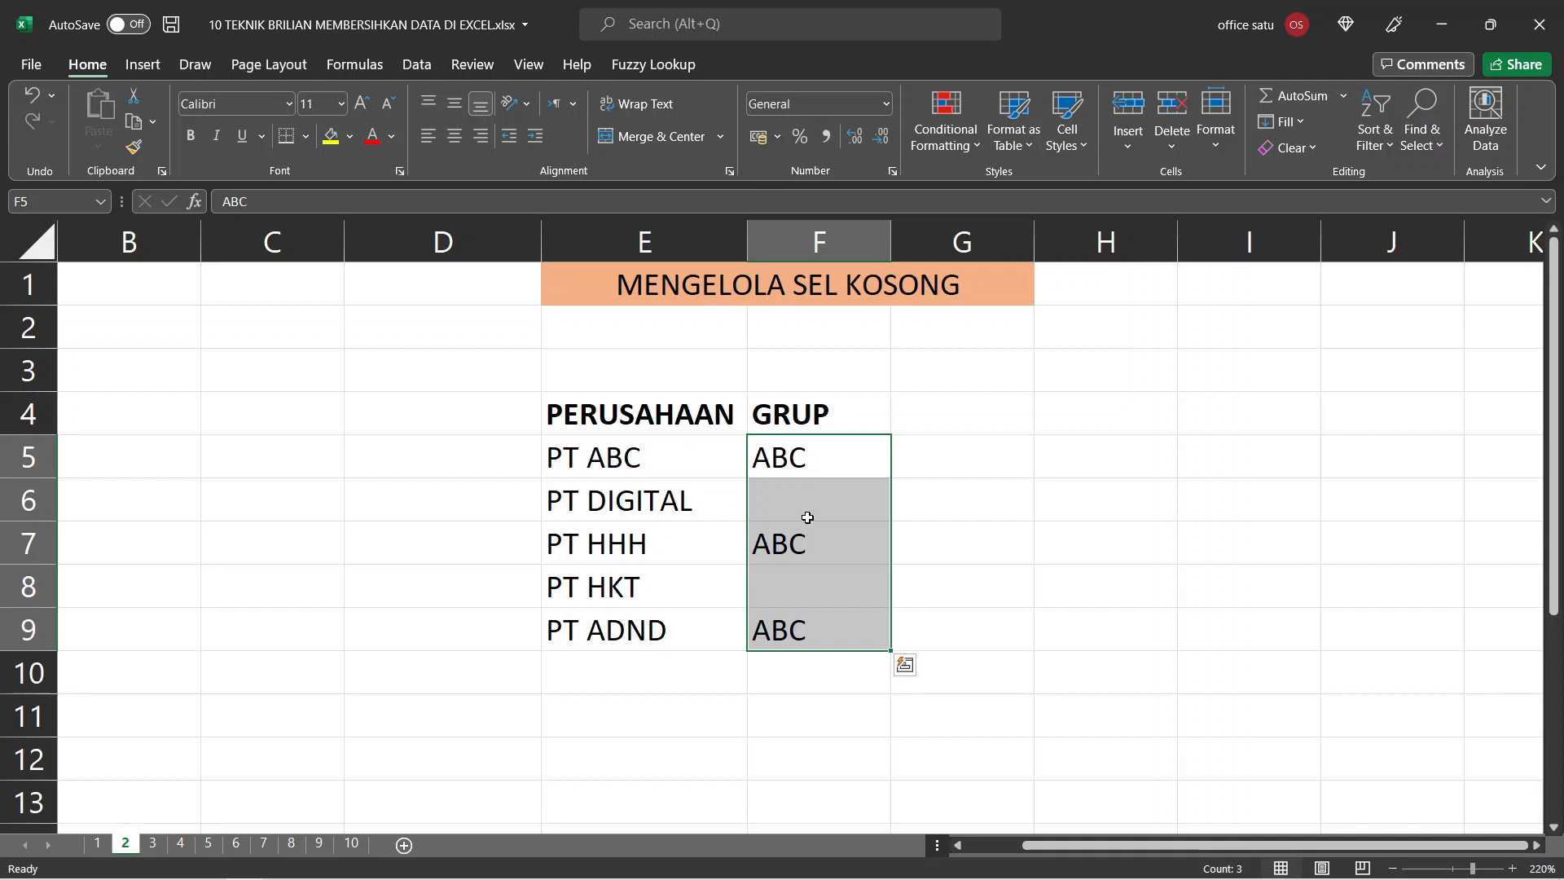
{"action": "left_click", "coordinate": [795, 528]}
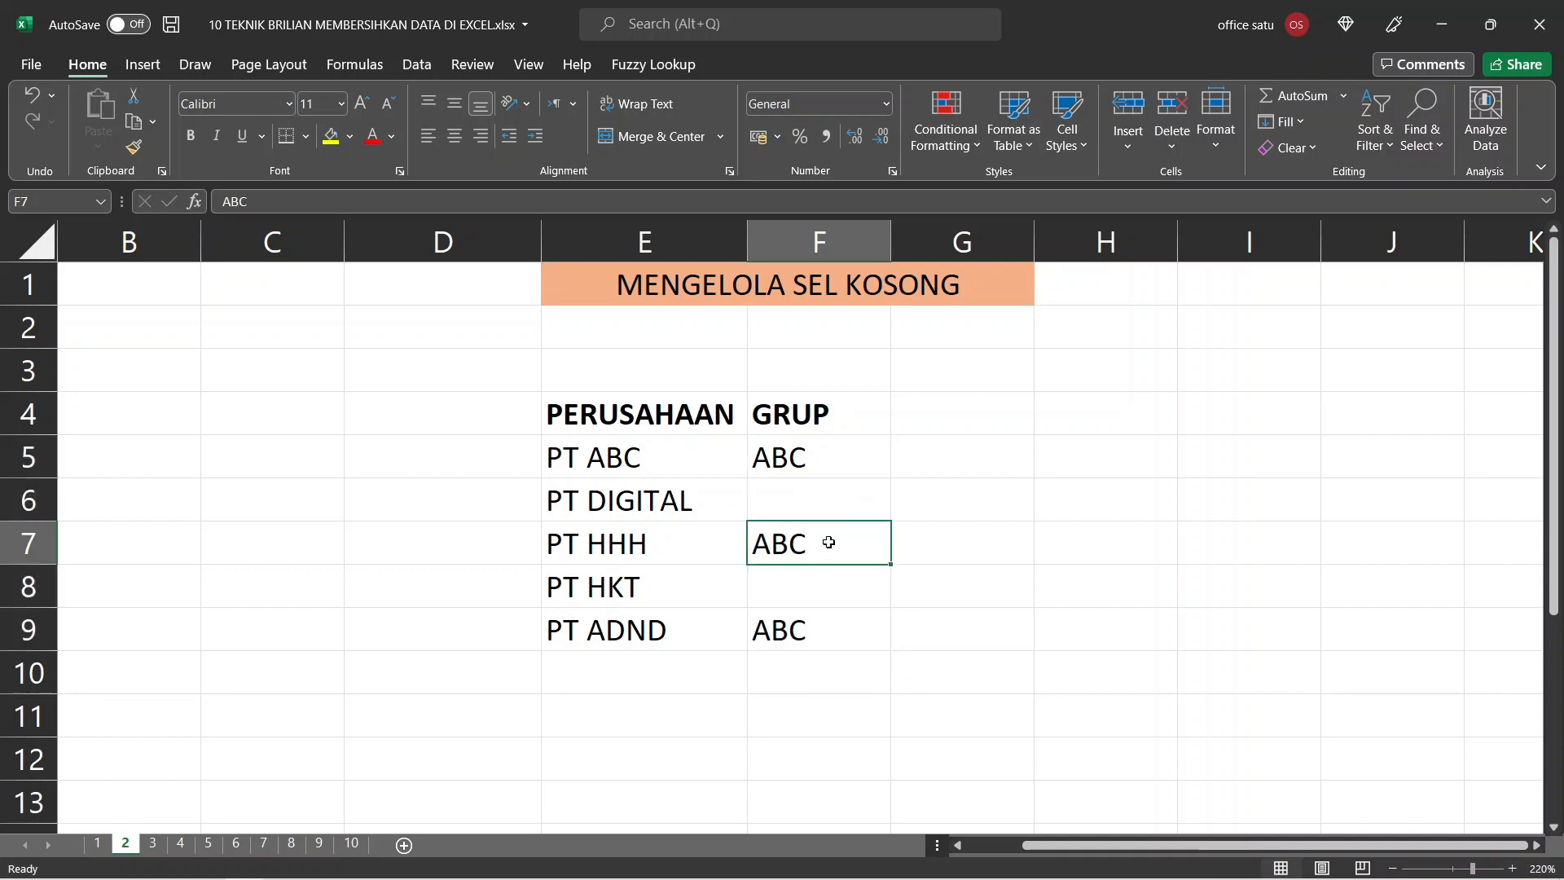
{"action": "left_click", "coordinate": [825, 453]}
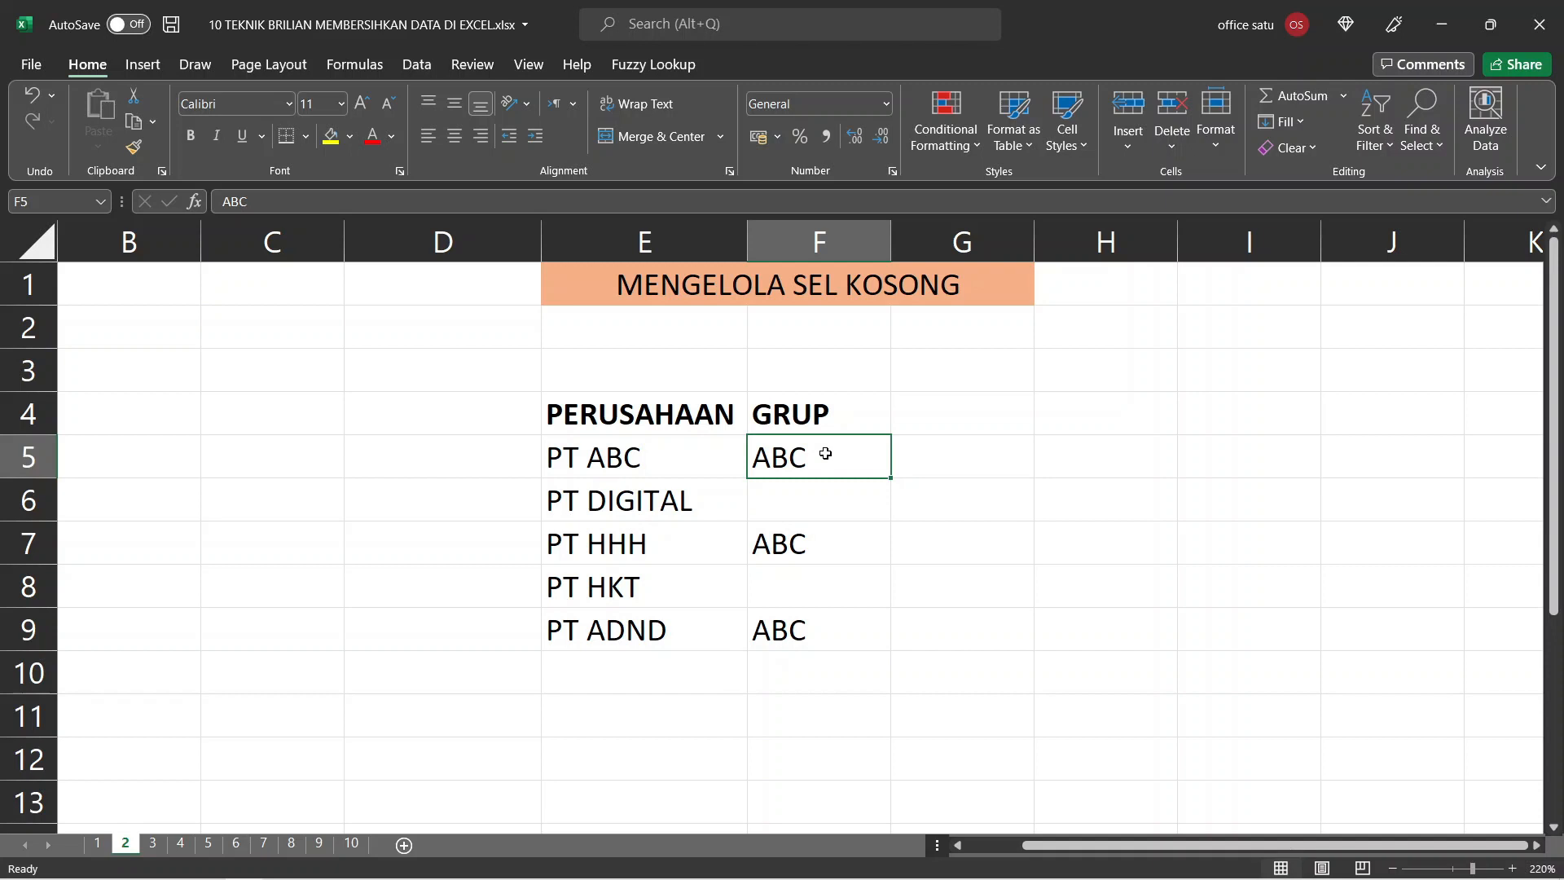
{"action": "key", "text": "ctrl+shift+Down"}
{"action": "key", "text": "ctrl+shift+Down"}
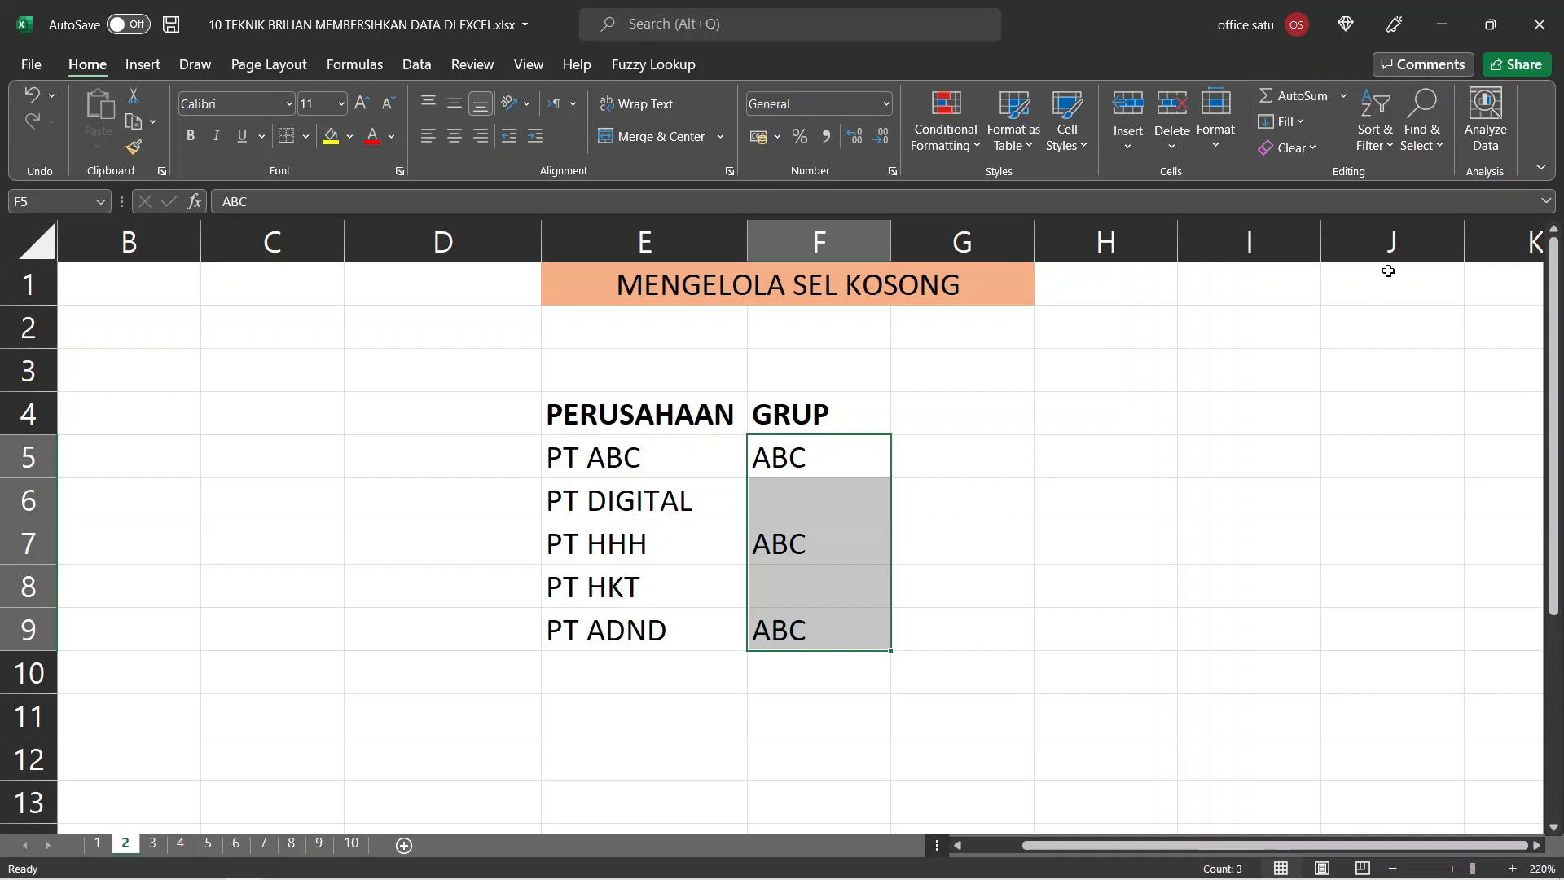
{"action": "left_click", "coordinate": [1426, 138]}
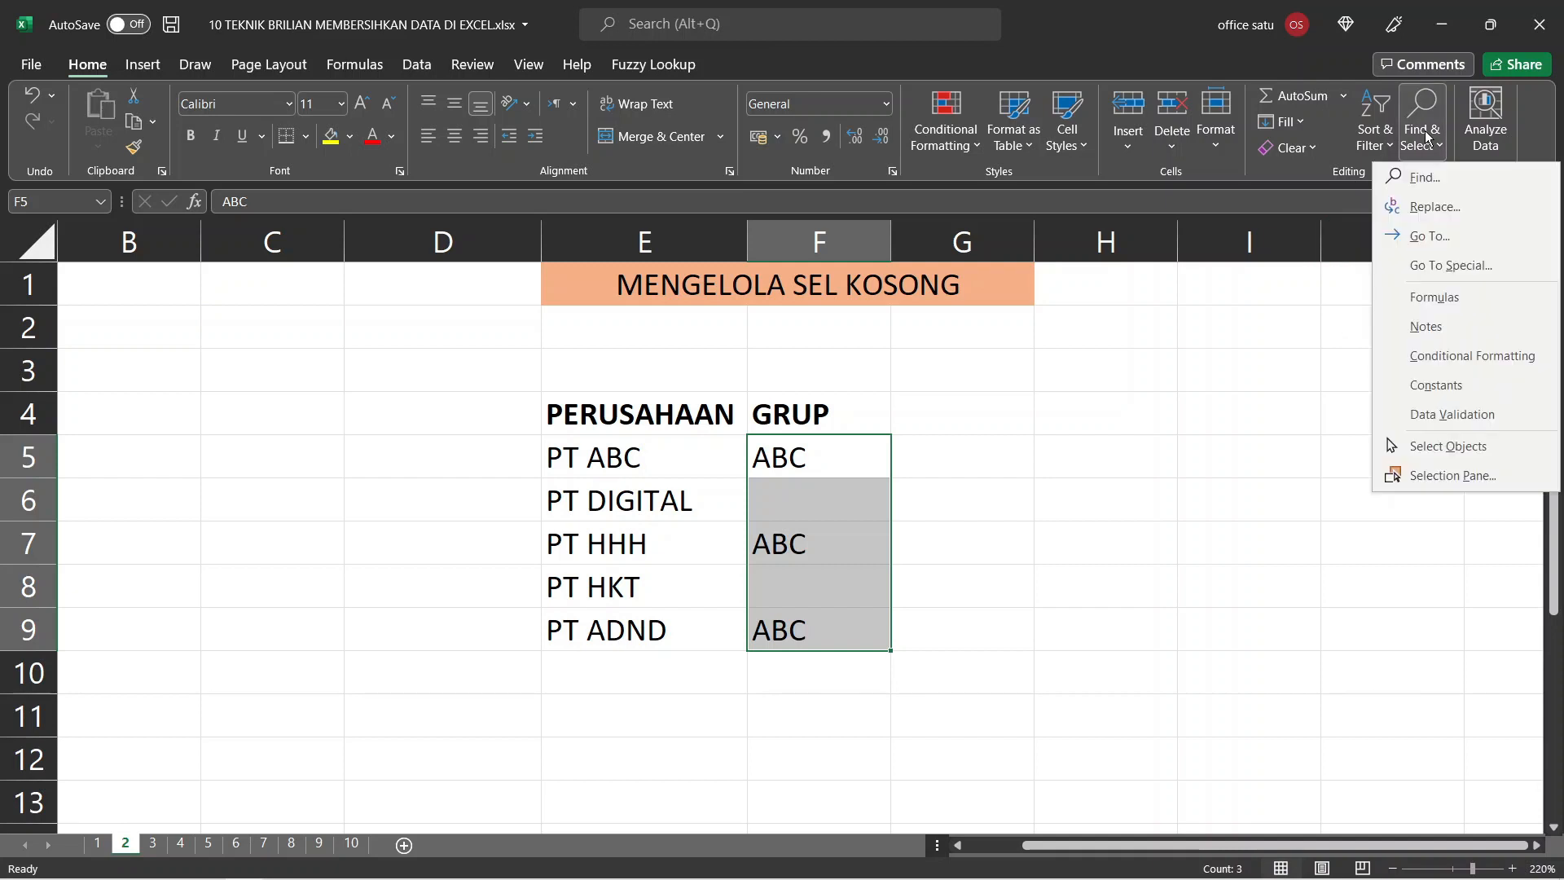
{"action": "left_click", "coordinate": [1463, 267]}
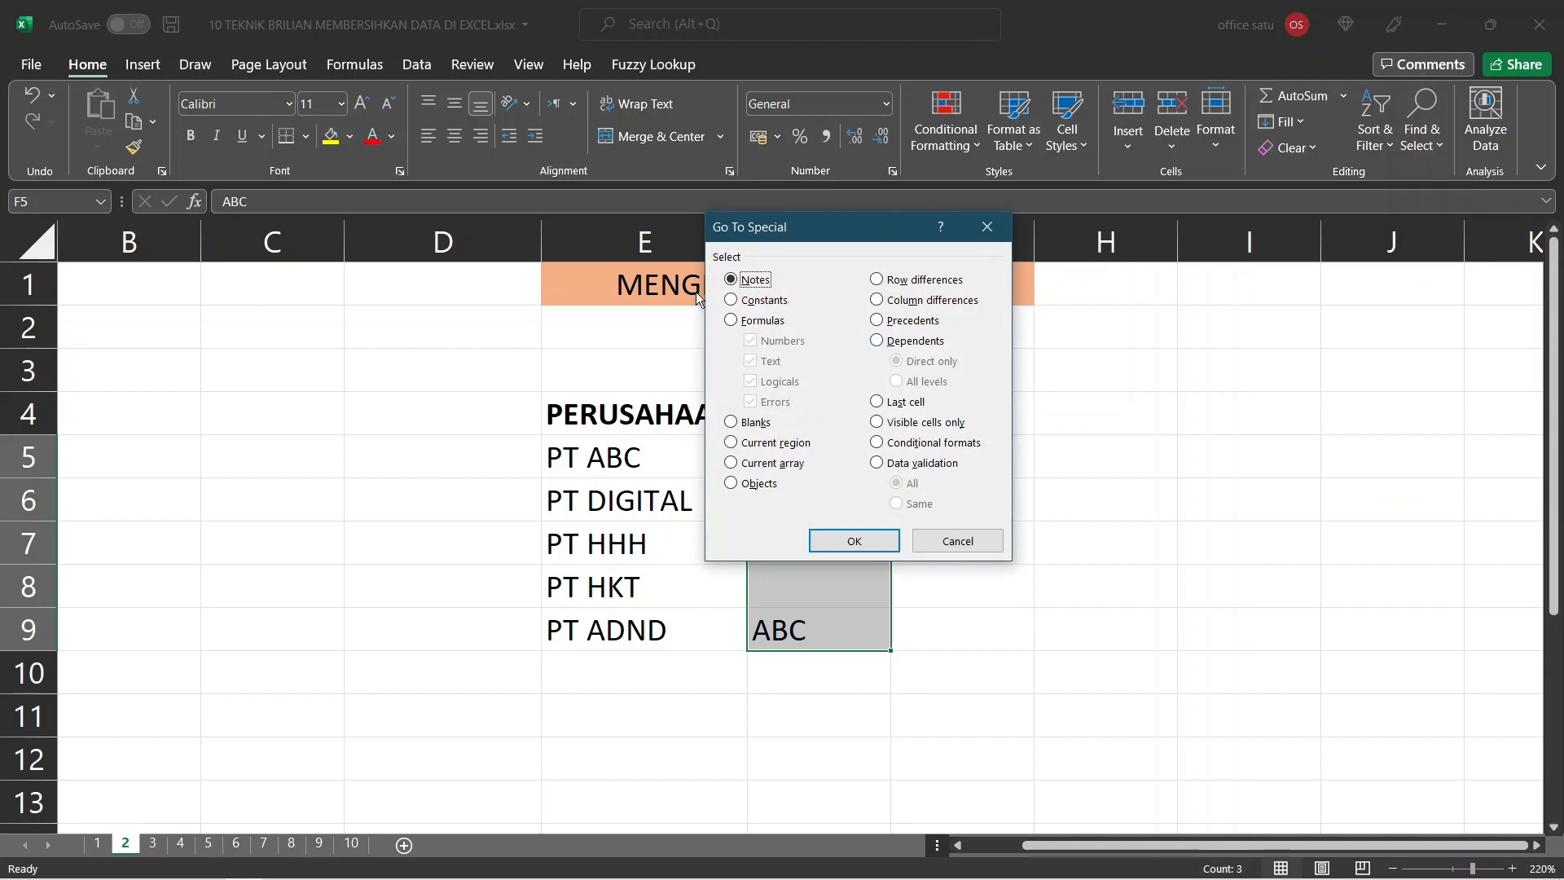
{"action": "left_click", "coordinate": [758, 423]}
{"action": "left_click", "coordinate": [853, 542]}
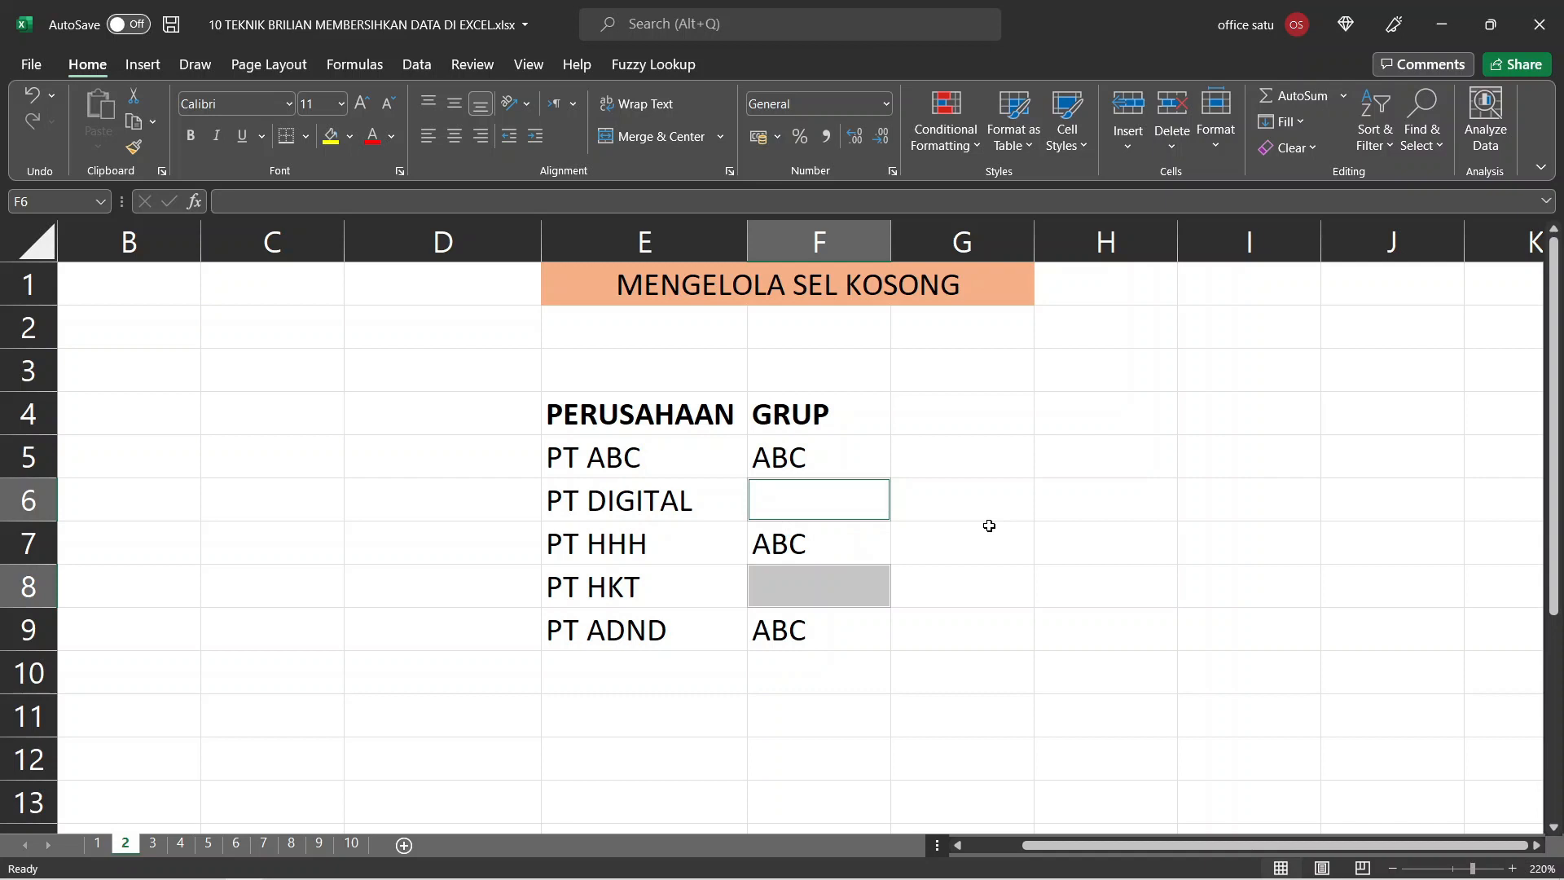
- Fill all the selected blank GRUP cells with TIDAK DIKETAHUI in a single entry
{"action": "type", "text": "T"}
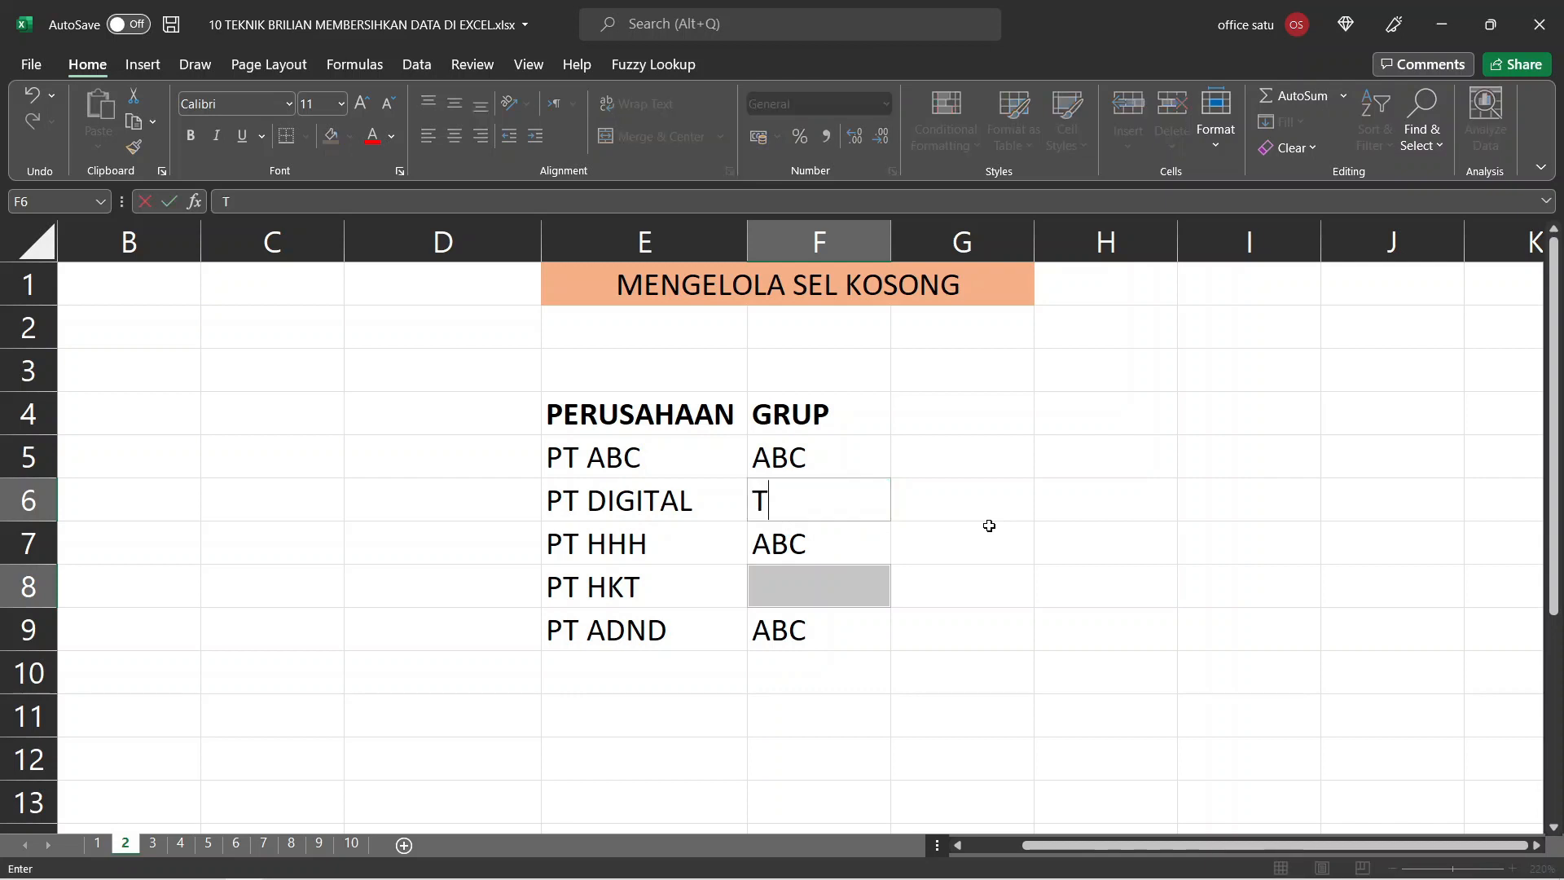
{"action": "type", "text": "IDAK DIKETAHUI"}
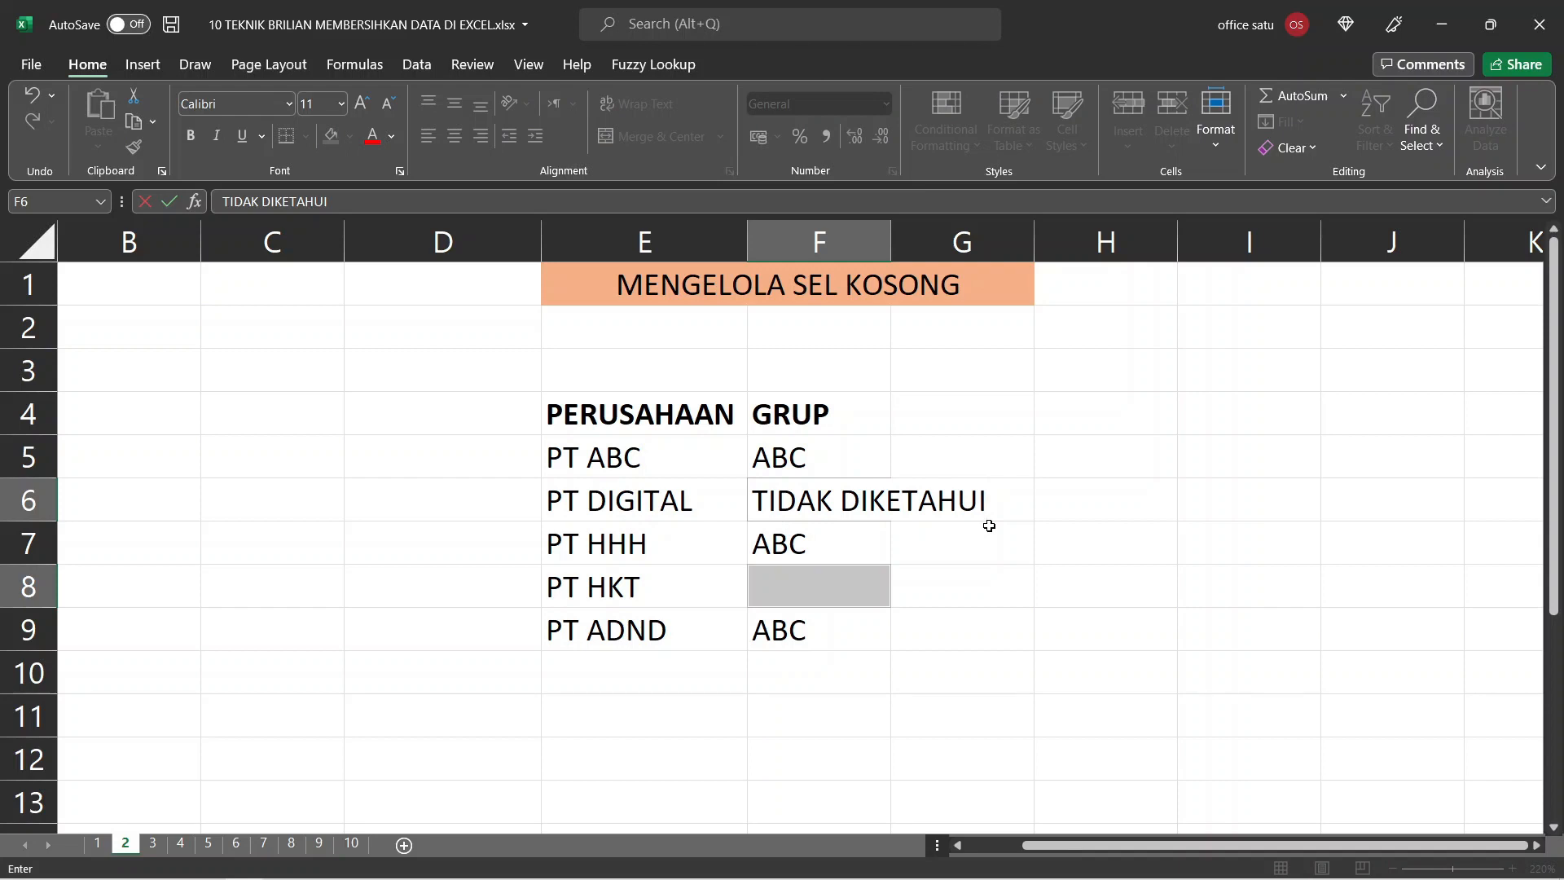
{"action": "key", "text": "ctrl+Return"}
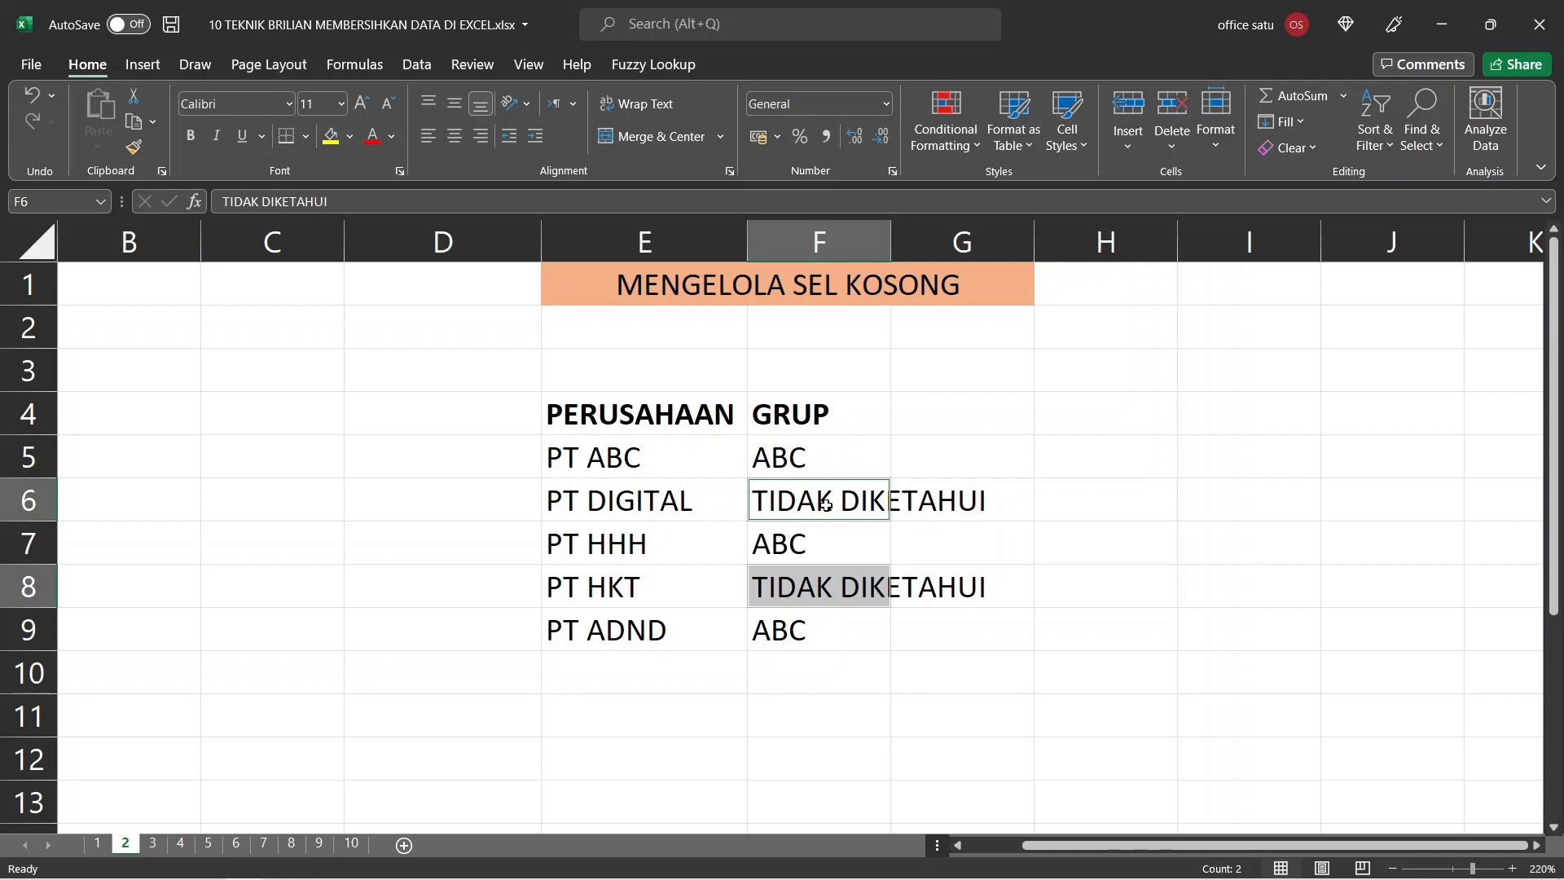
- Undo the TIDAK DIKETAHUI fill in F6 and F8 and return to cell F5
{"action": "key", "text": "ctrl+z"}
{"action": "key", "text": "ctrl+z"}
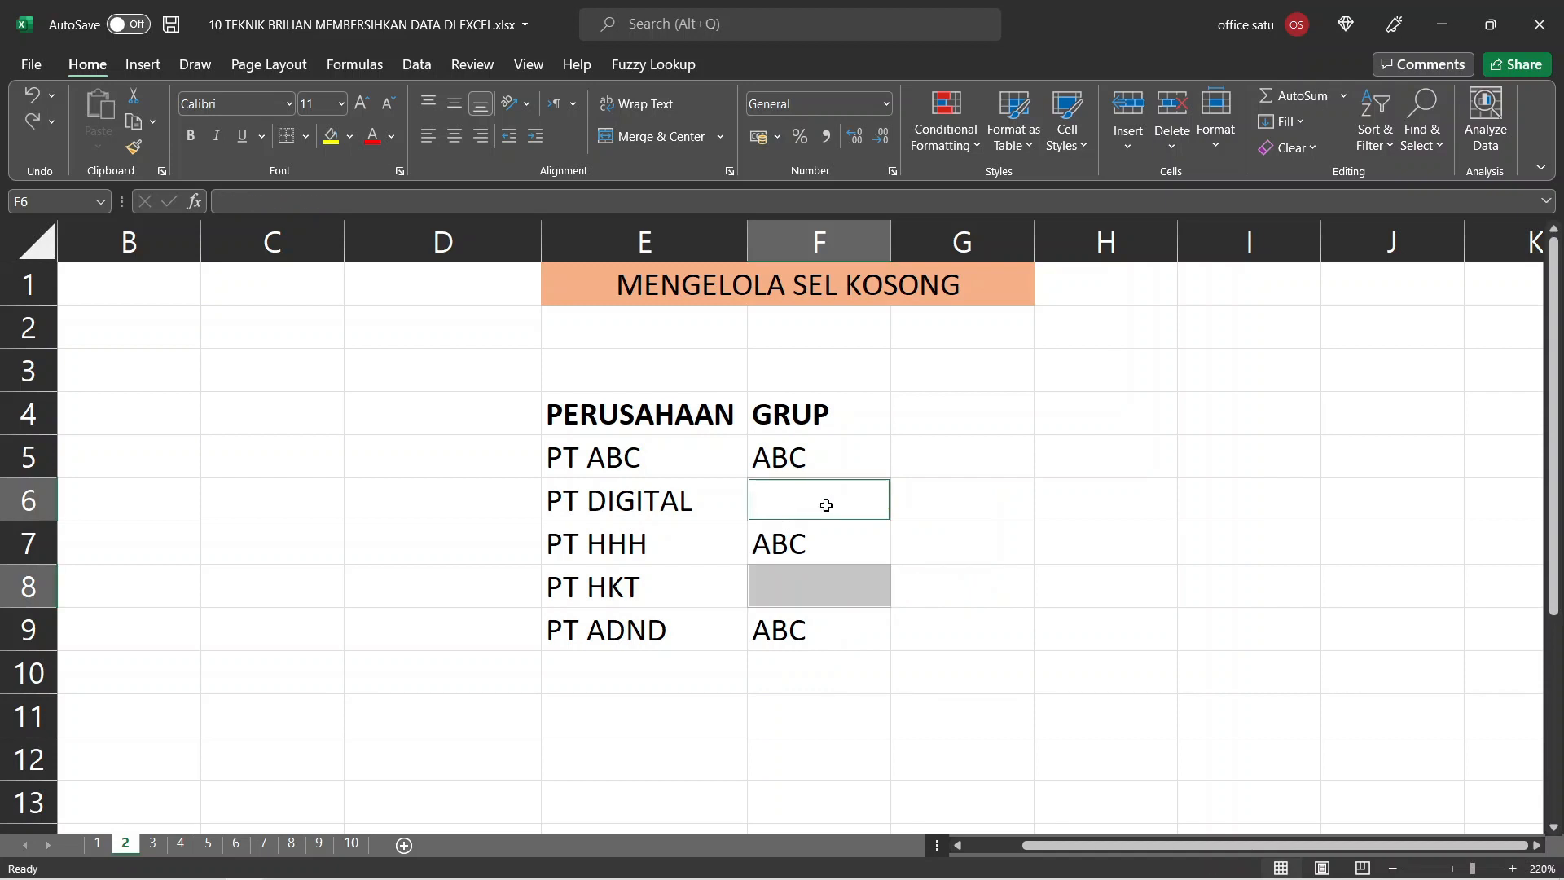
{"action": "key", "text": "Up"}
{"action": "key", "text": "Down"}
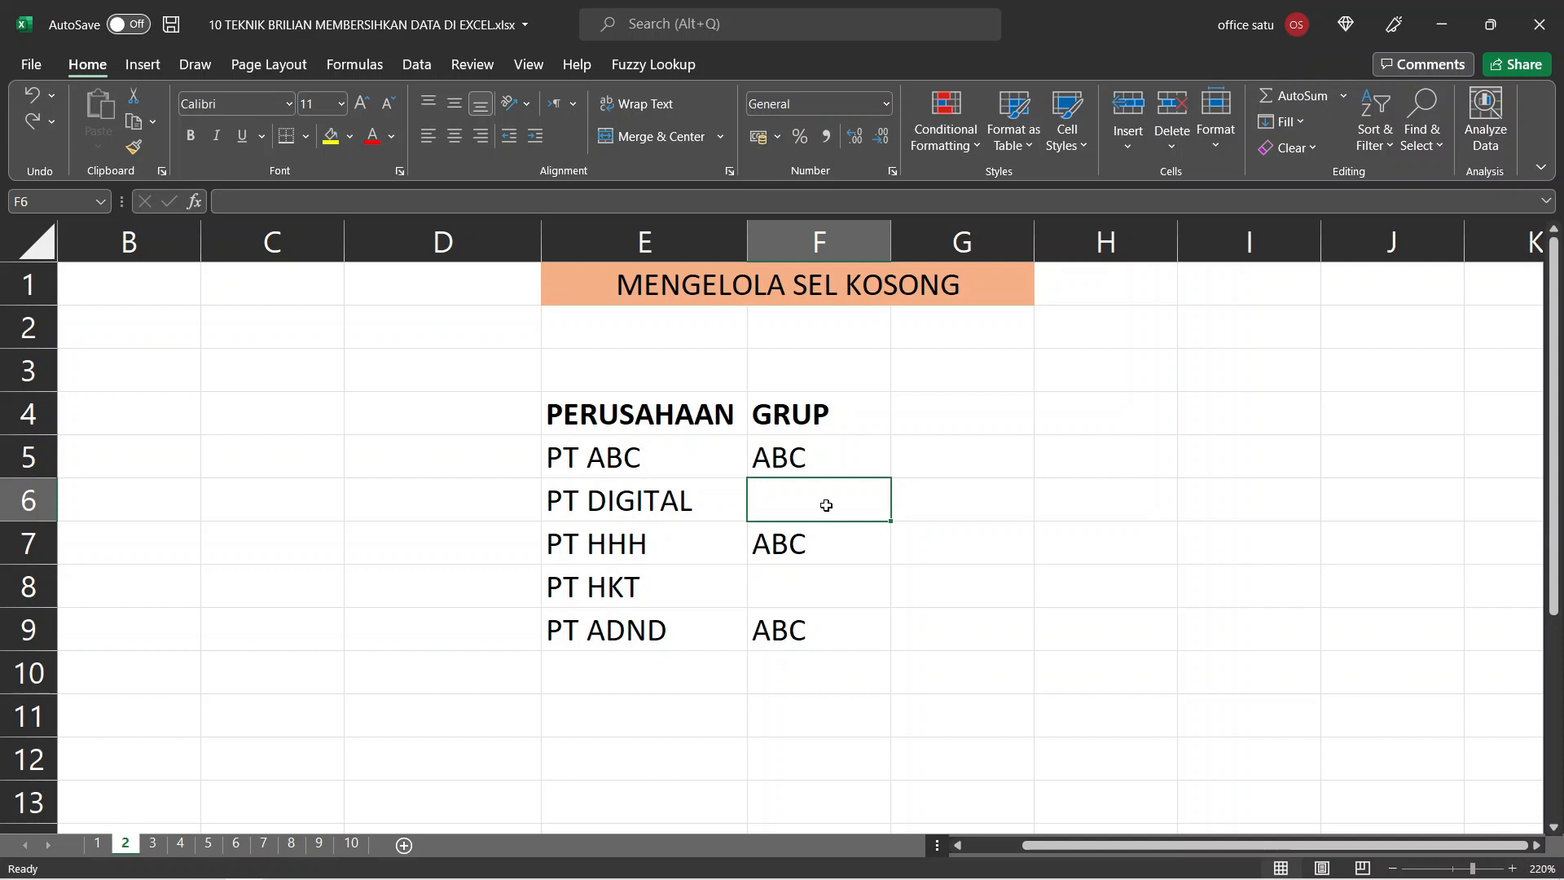
{"action": "key", "text": "Up"}
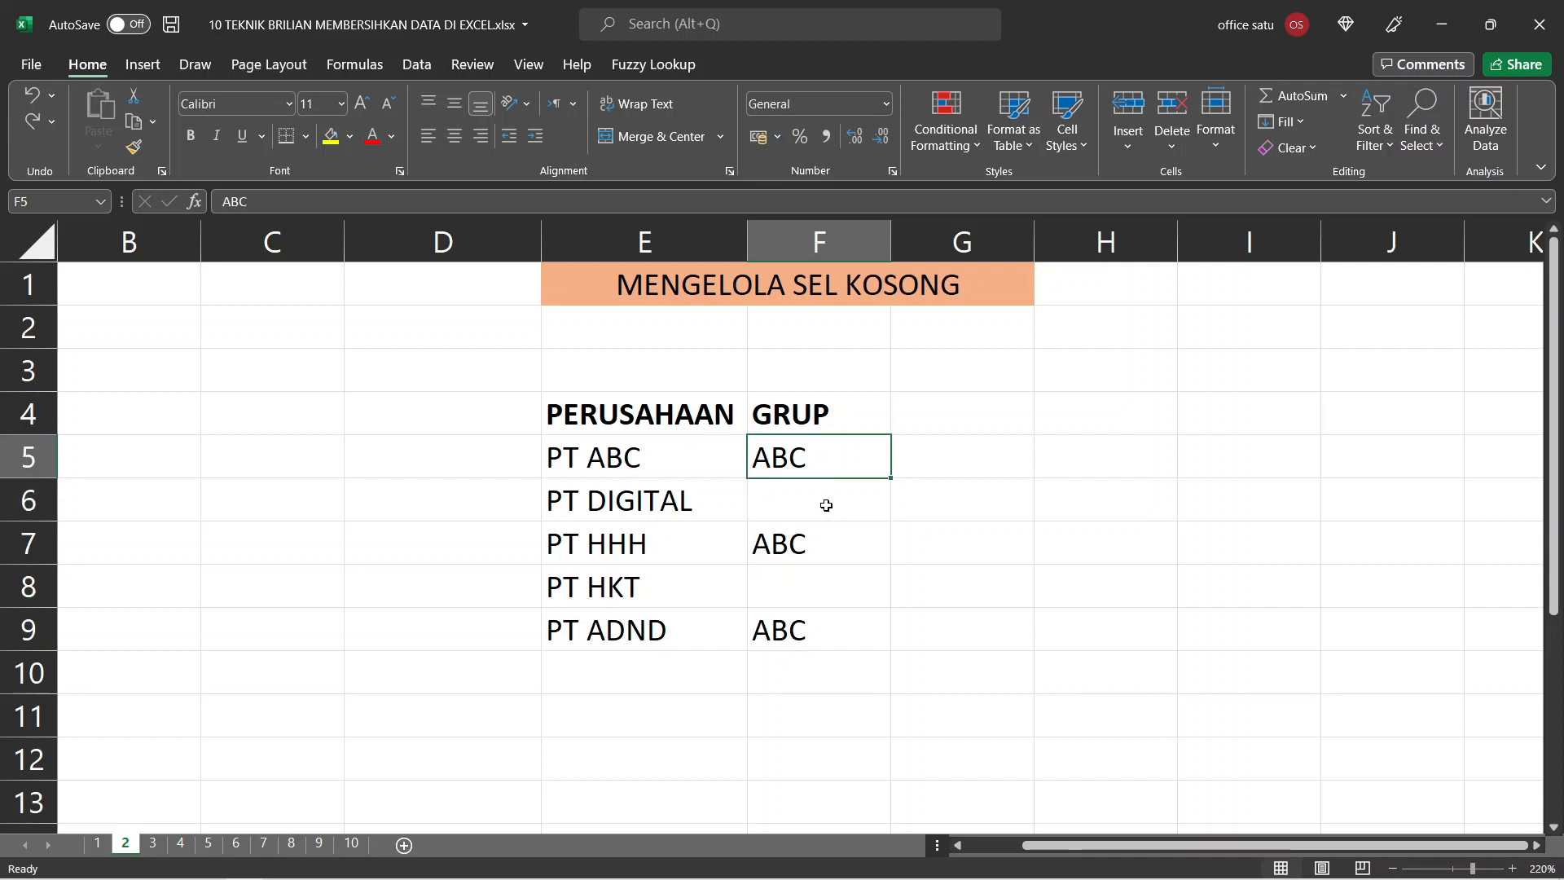
- Change the GRUP value of PT HHH in F7 to ABD and of PT ADND in F9 to ABE
{"action": "key", "text": "Down"}
{"action": "key", "text": "Down"}
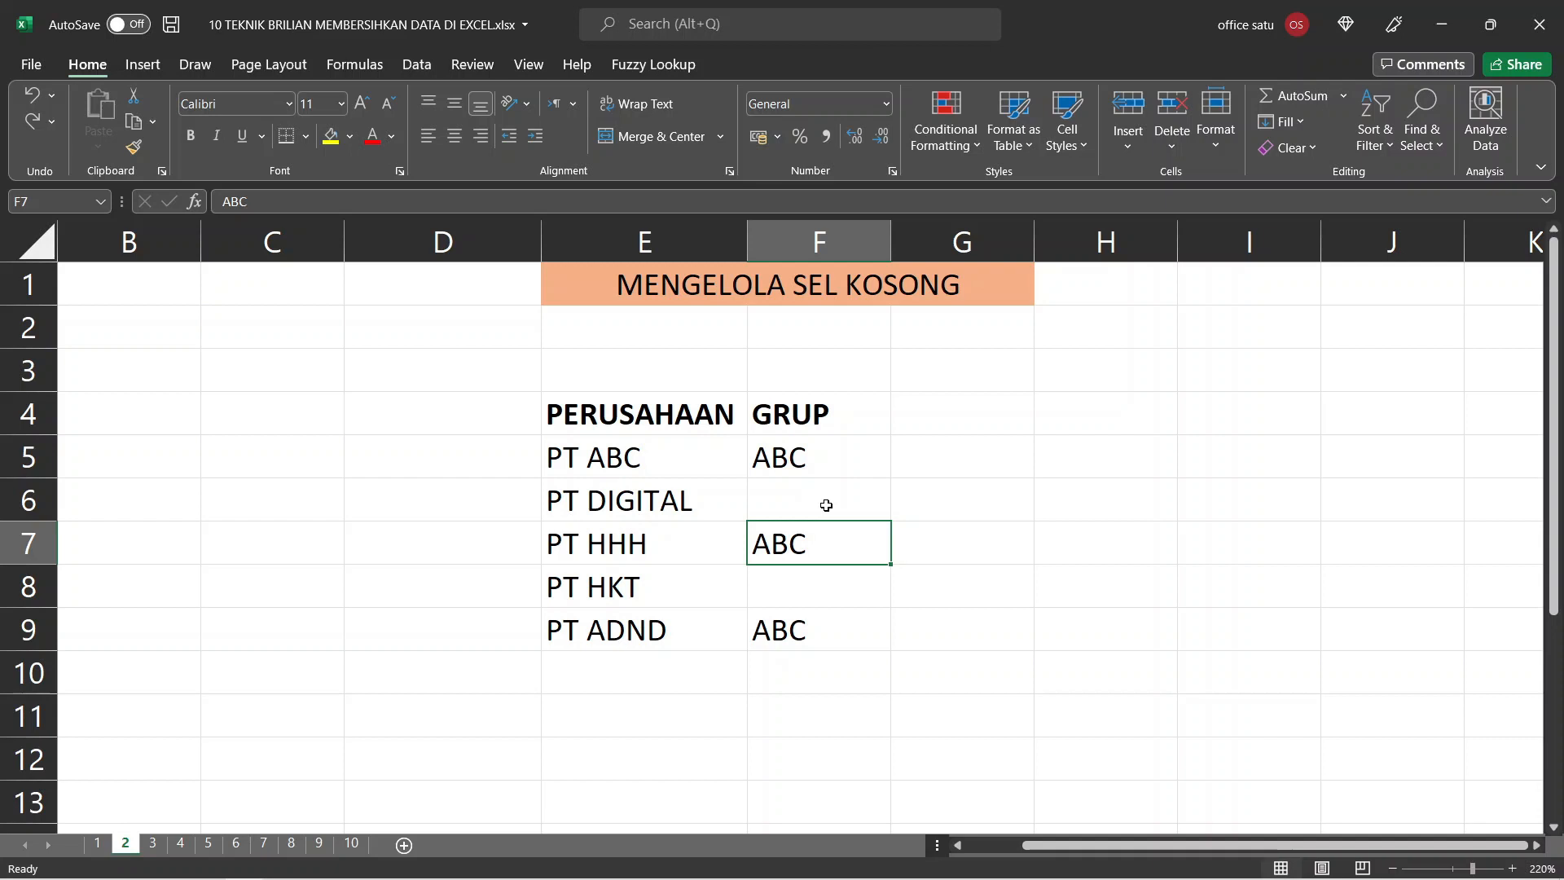
{"action": "key", "text": "F2"}
{"action": "key", "text": "shift+Left"}
{"action": "type", "text": "D"}
{"action": "key", "text": "Return"}
{"action": "key", "text": "Down"}
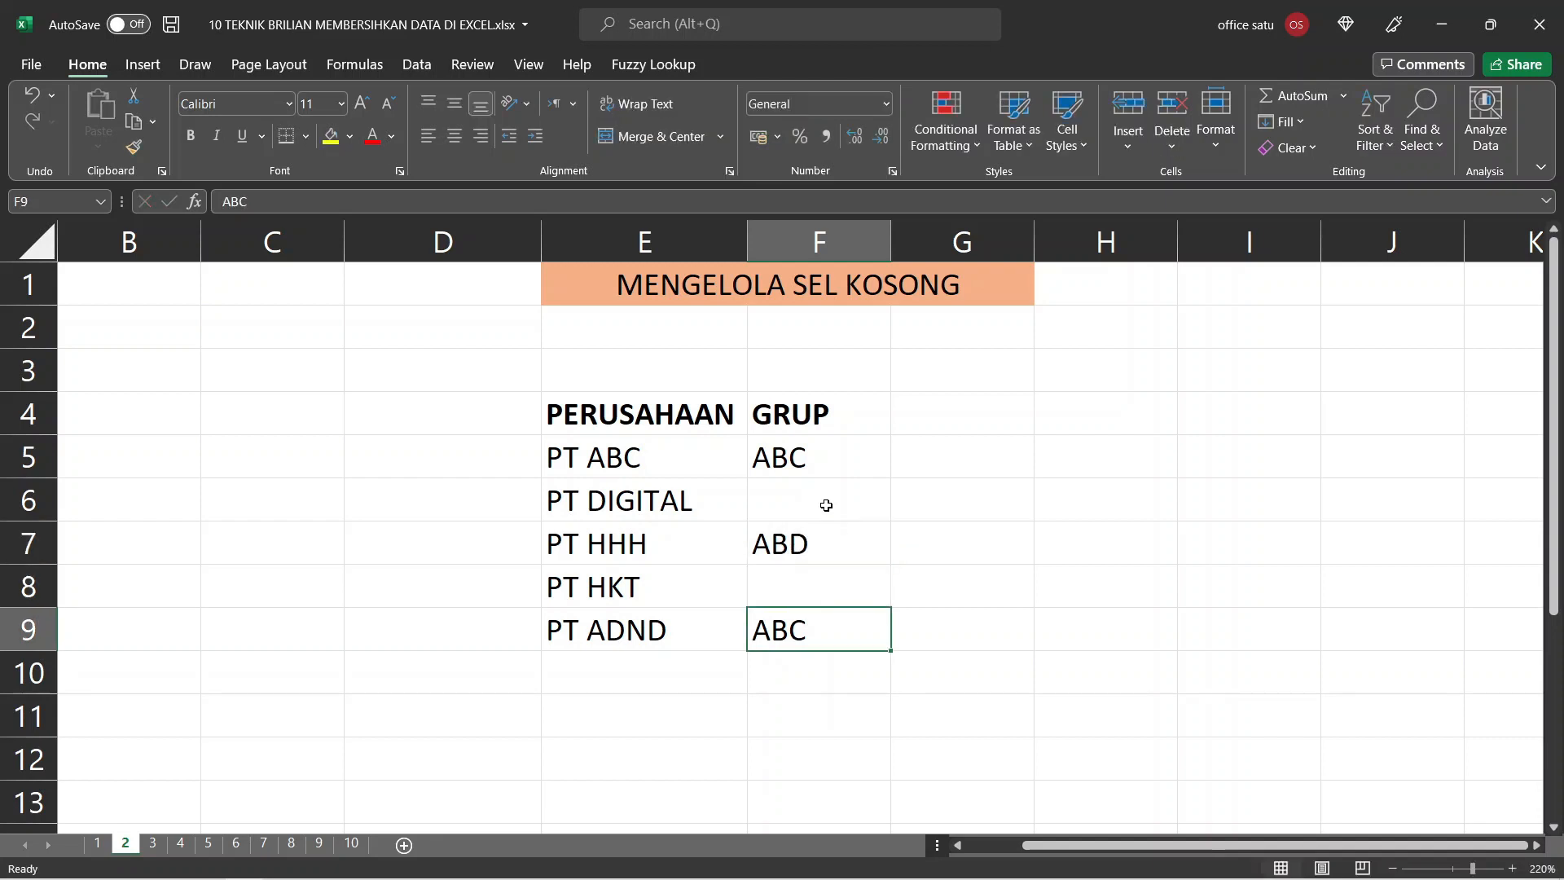
{"action": "type", "text": "ABE"}
{"action": "key", "text": "Return"}
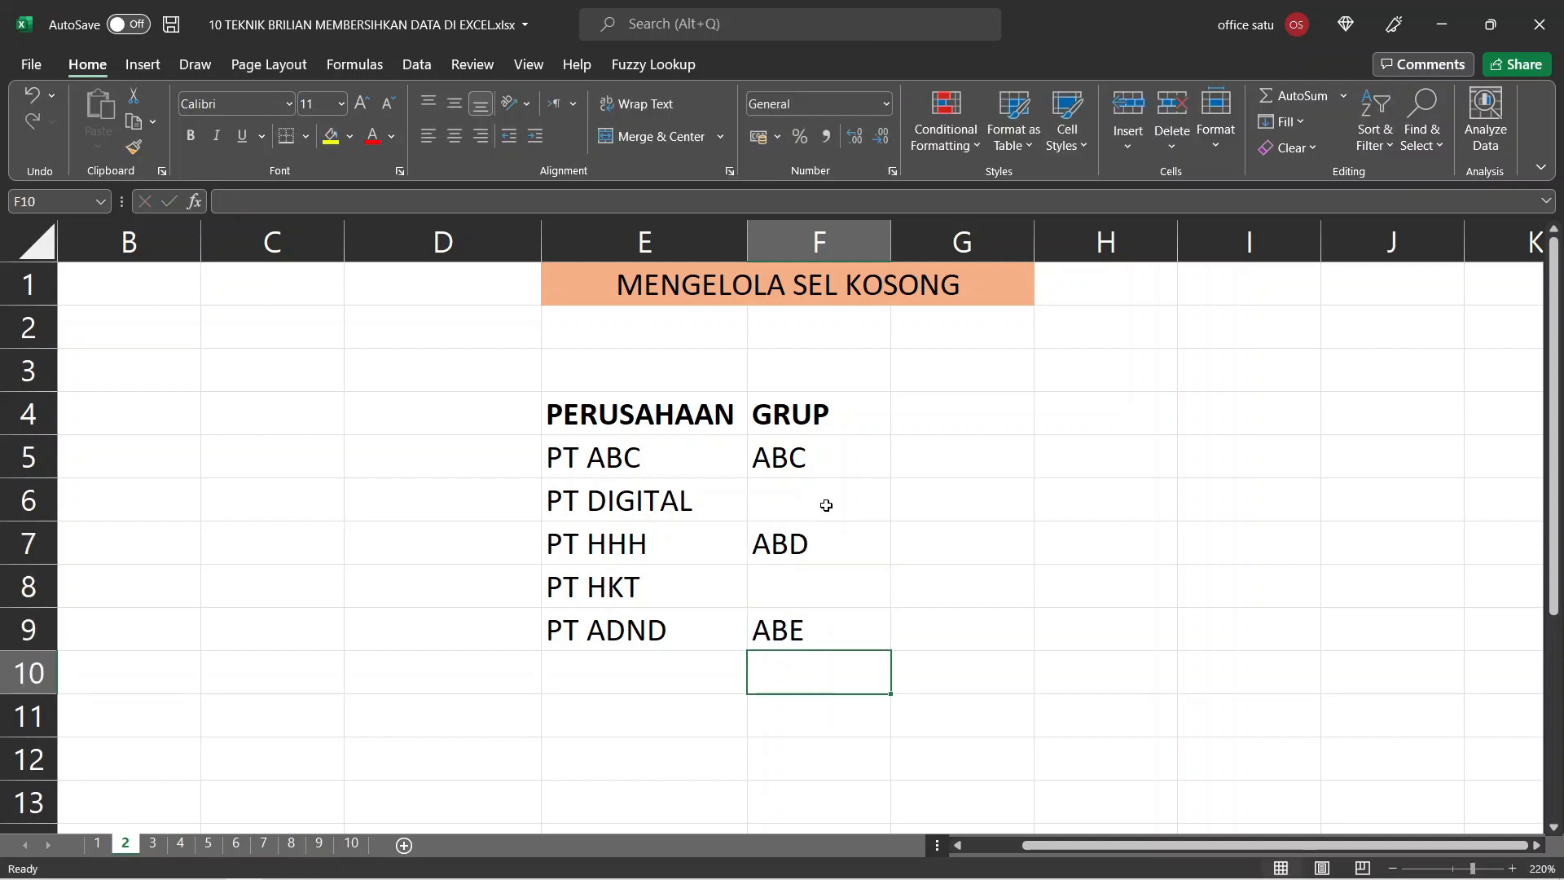
- Add the companies PT SADJ and PT AKLSJD below the PERUSAHAAN list in cells E10 and E11
{"action": "key", "text": "Up"}
{"action": "key", "text": "Down"}
{"action": "key", "text": "Left"}
{"action": "key", "text": "Up"}
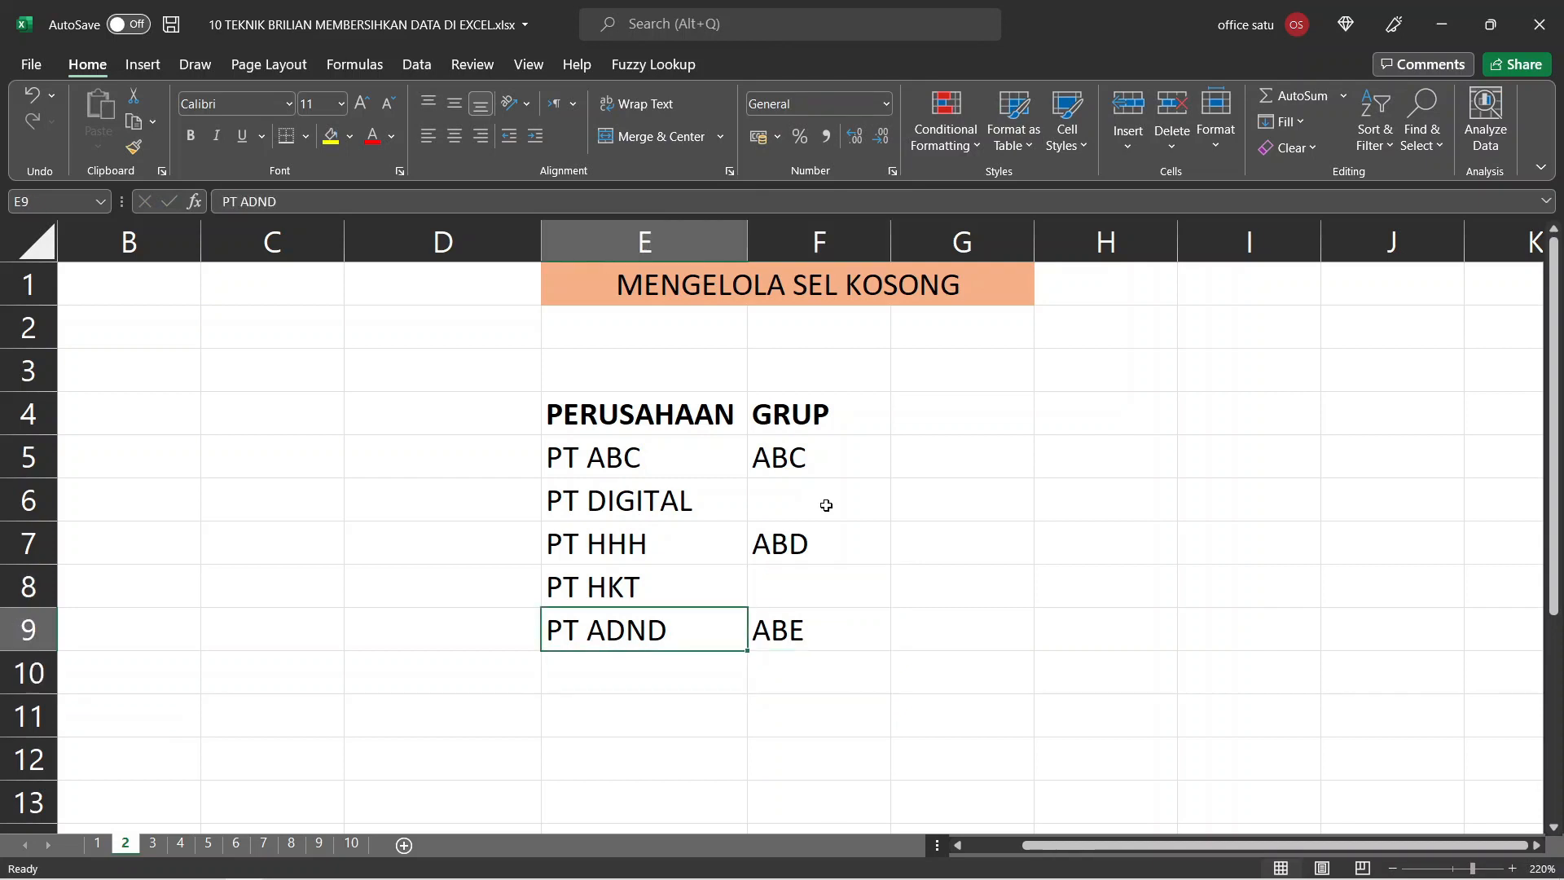
{"action": "key", "text": "Down"}
{"action": "type", "text": "pt"}
{"action": "key", "text": "BackSpace"}
{"action": "key", "text": "BackSpace"}
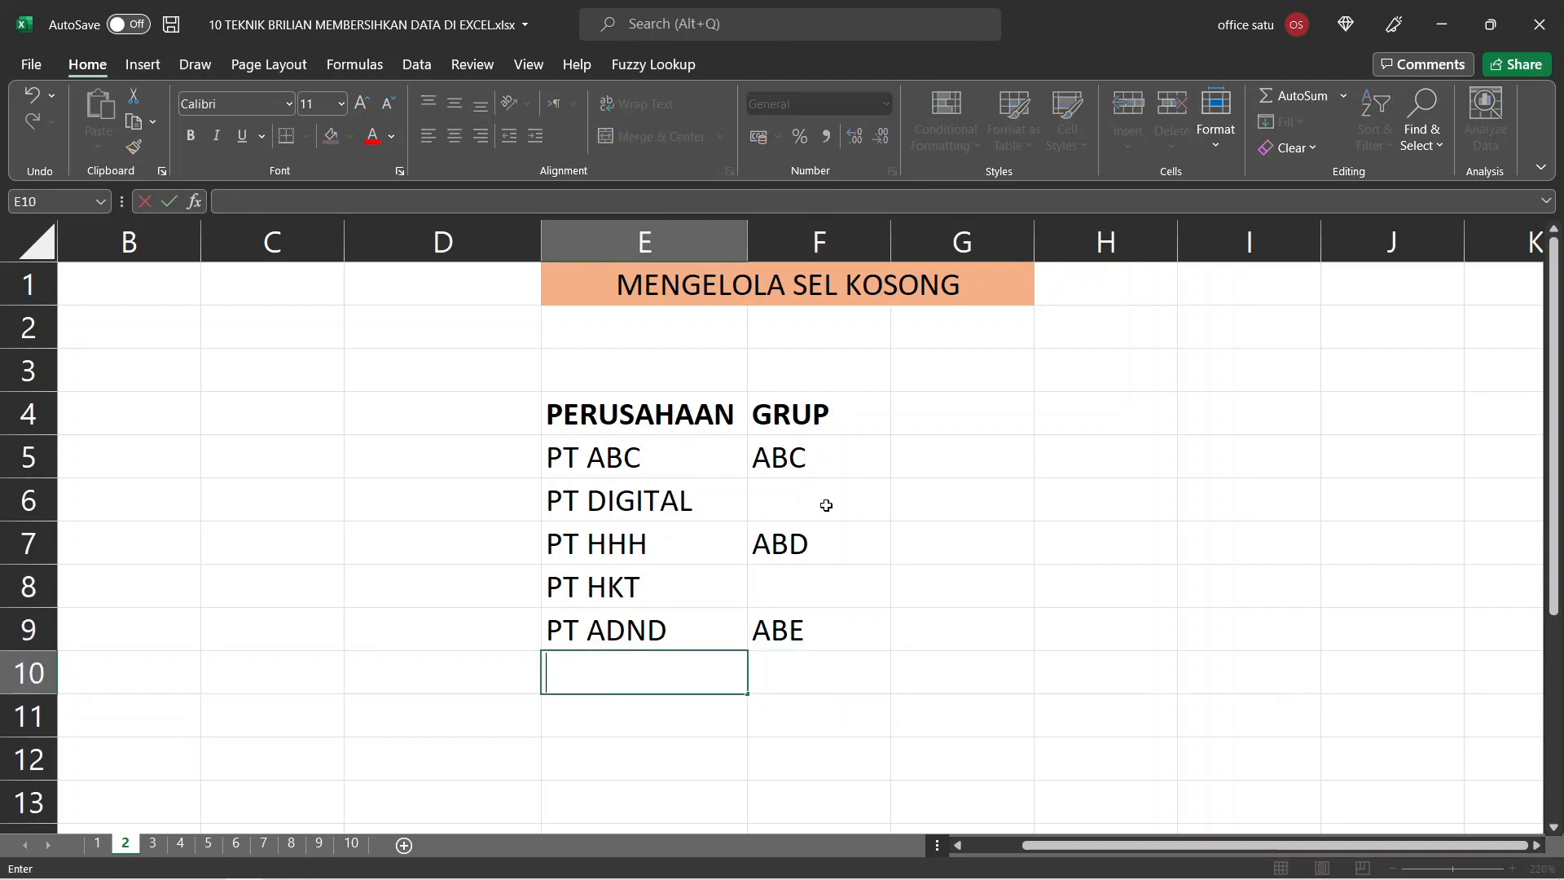
{"action": "type", "text": "PT SADJ"}
{"action": "key", "text": "Return"}
{"action": "type", "text": "PT "}
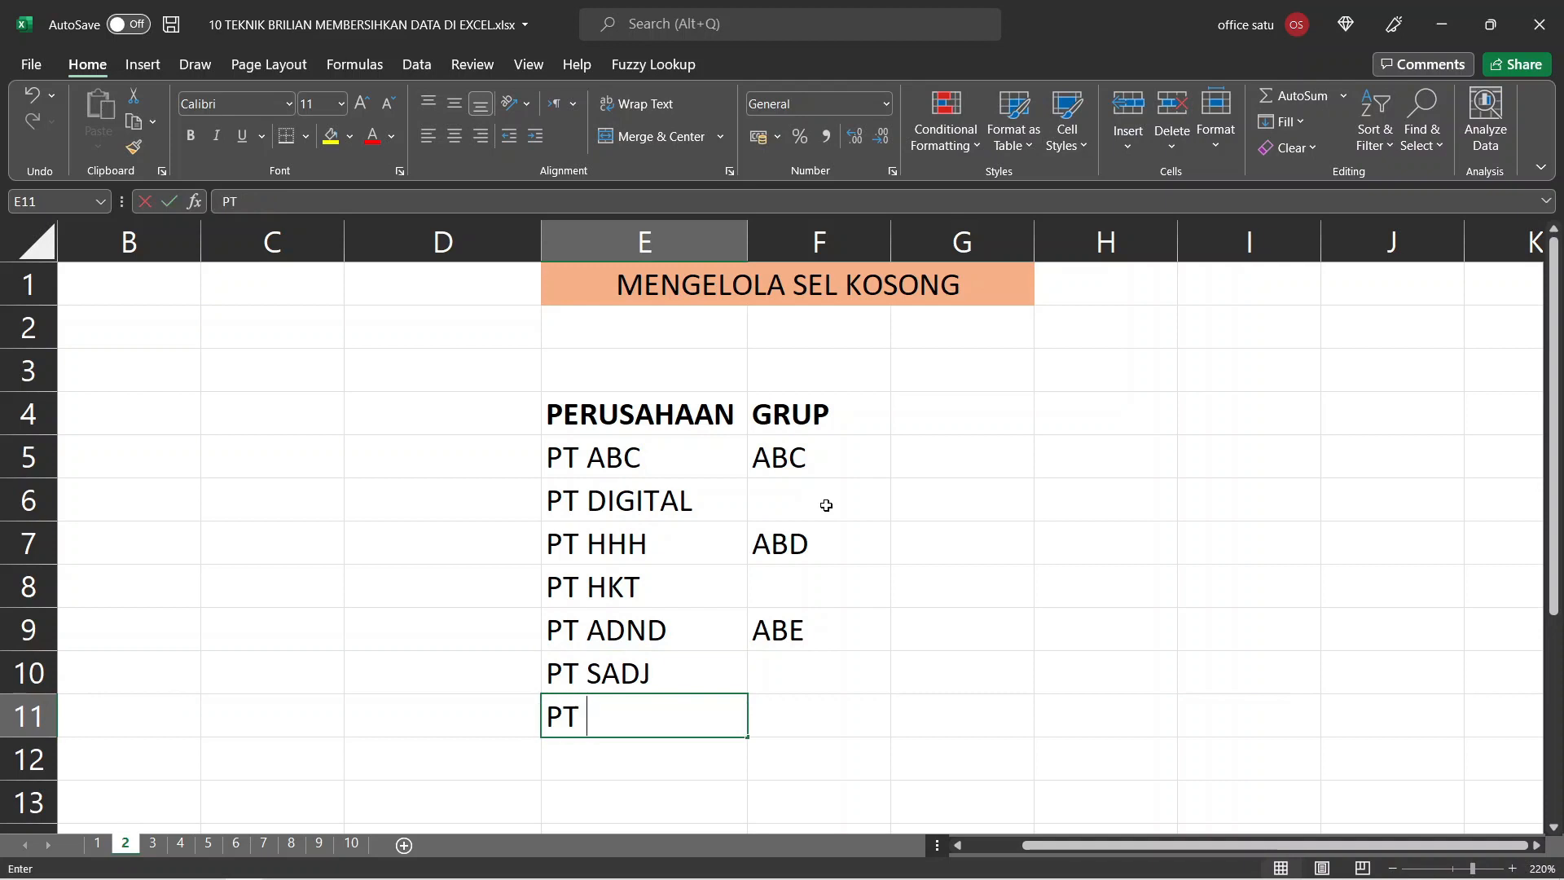
{"action": "type", "text": "AKLSJD"}
{"action": "key", "text": "Return"}
- Select the blank cells in the extended GRUP range F5:F11 using Go To Special with the Blanks option
{"action": "key", "text": "Right"}
{"action": "key", "text": "Up"}
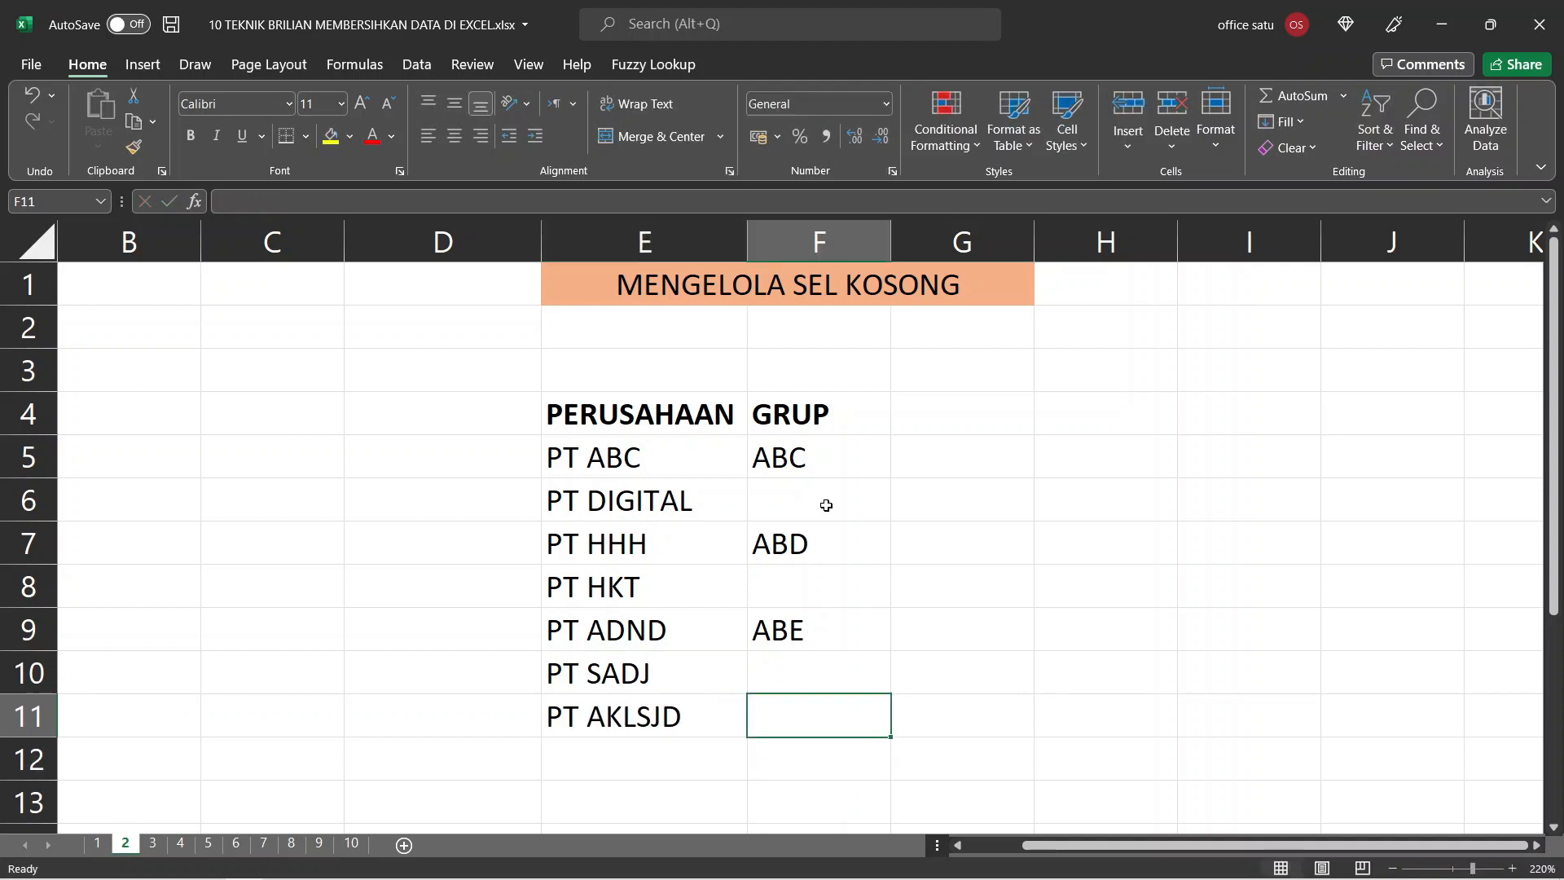
{"action": "key", "text": "shift+Up"}
{"action": "key", "text": "shift+Up"}
{"action": "key", "text": "Down"}
{"action": "key", "text": "Up"}
{"action": "key", "text": "Up"}
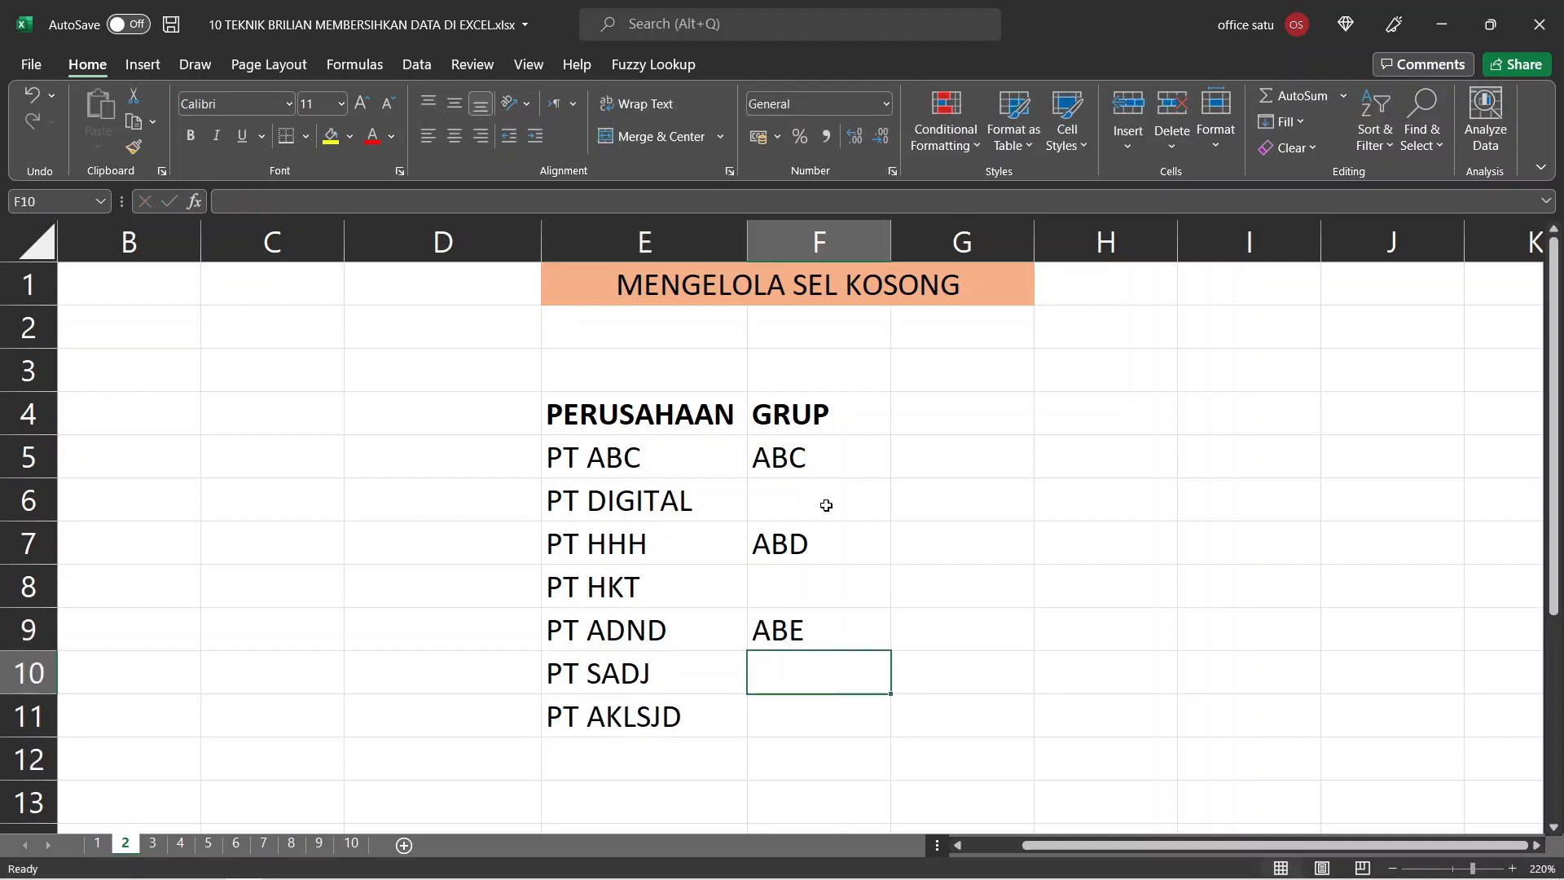
{"action": "key", "text": "Down"}
{"action": "key", "text": "shift+Up"}
{"action": "key", "text": "shift+Up"}
{"action": "key", "text": "shift+Up"}
{"action": "key", "text": "shift+Up"}
{"action": "key", "text": "shift+Up"}
{"action": "key", "text": "shift+Up"}
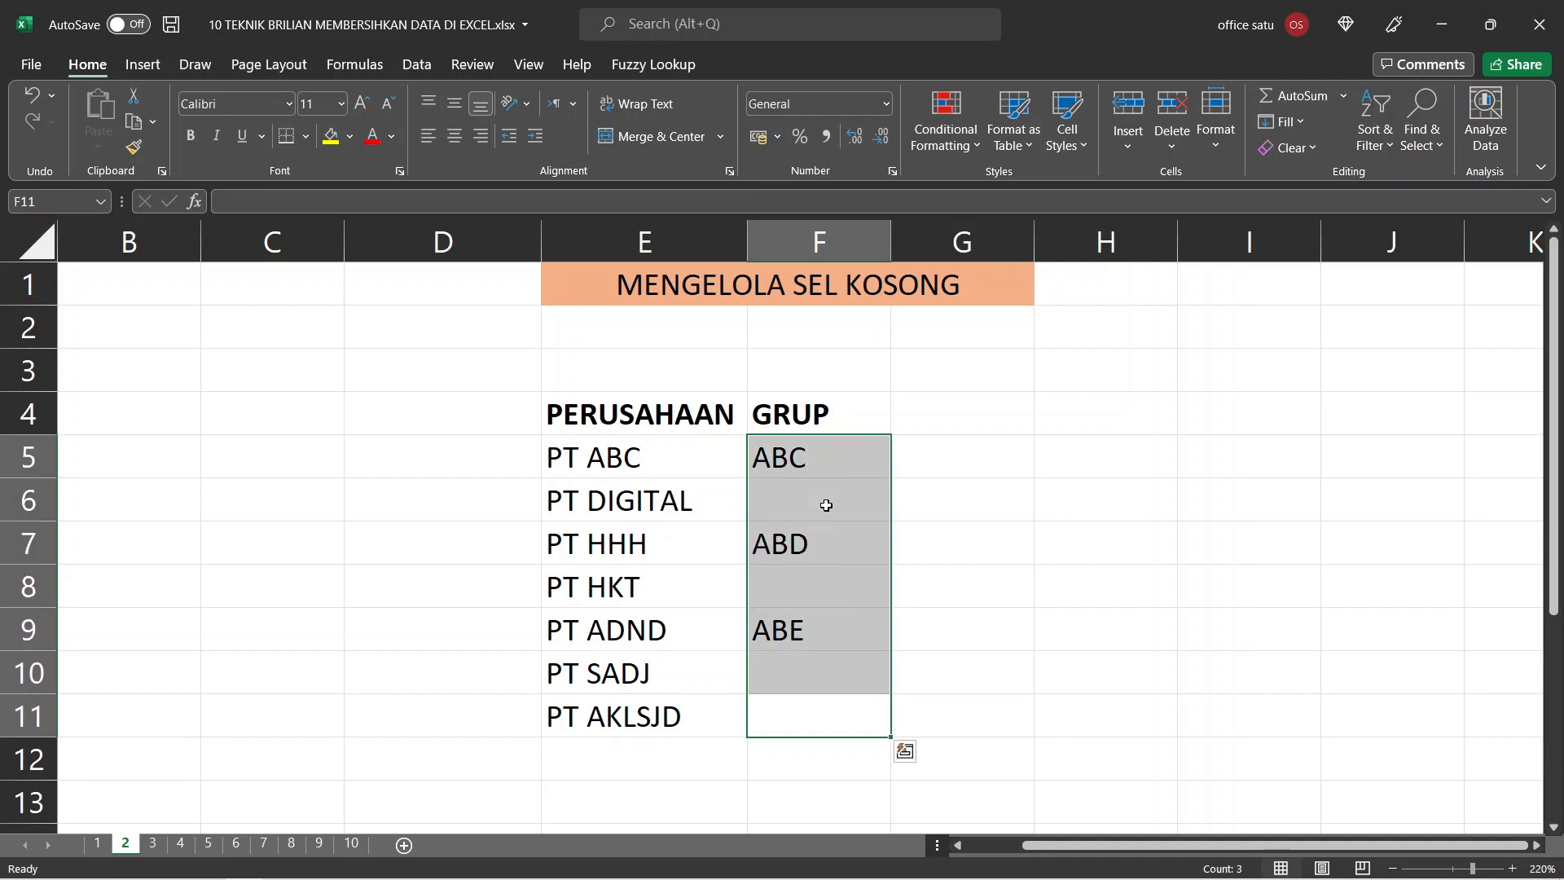
{"action": "left_click", "coordinate": [1434, 151]}
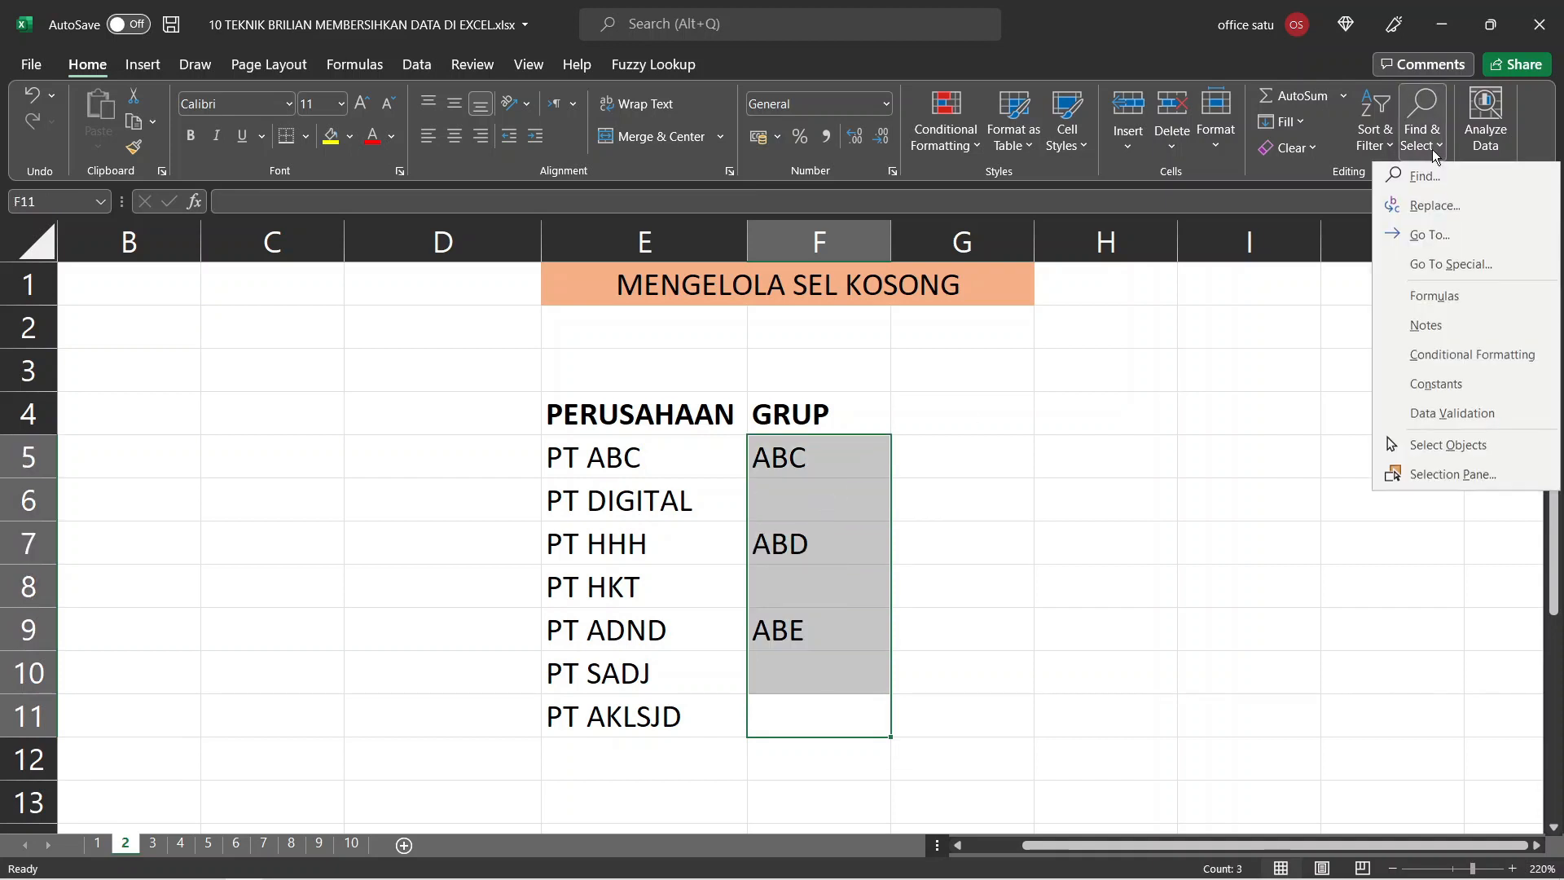
{"action": "left_click", "coordinate": [1458, 264]}
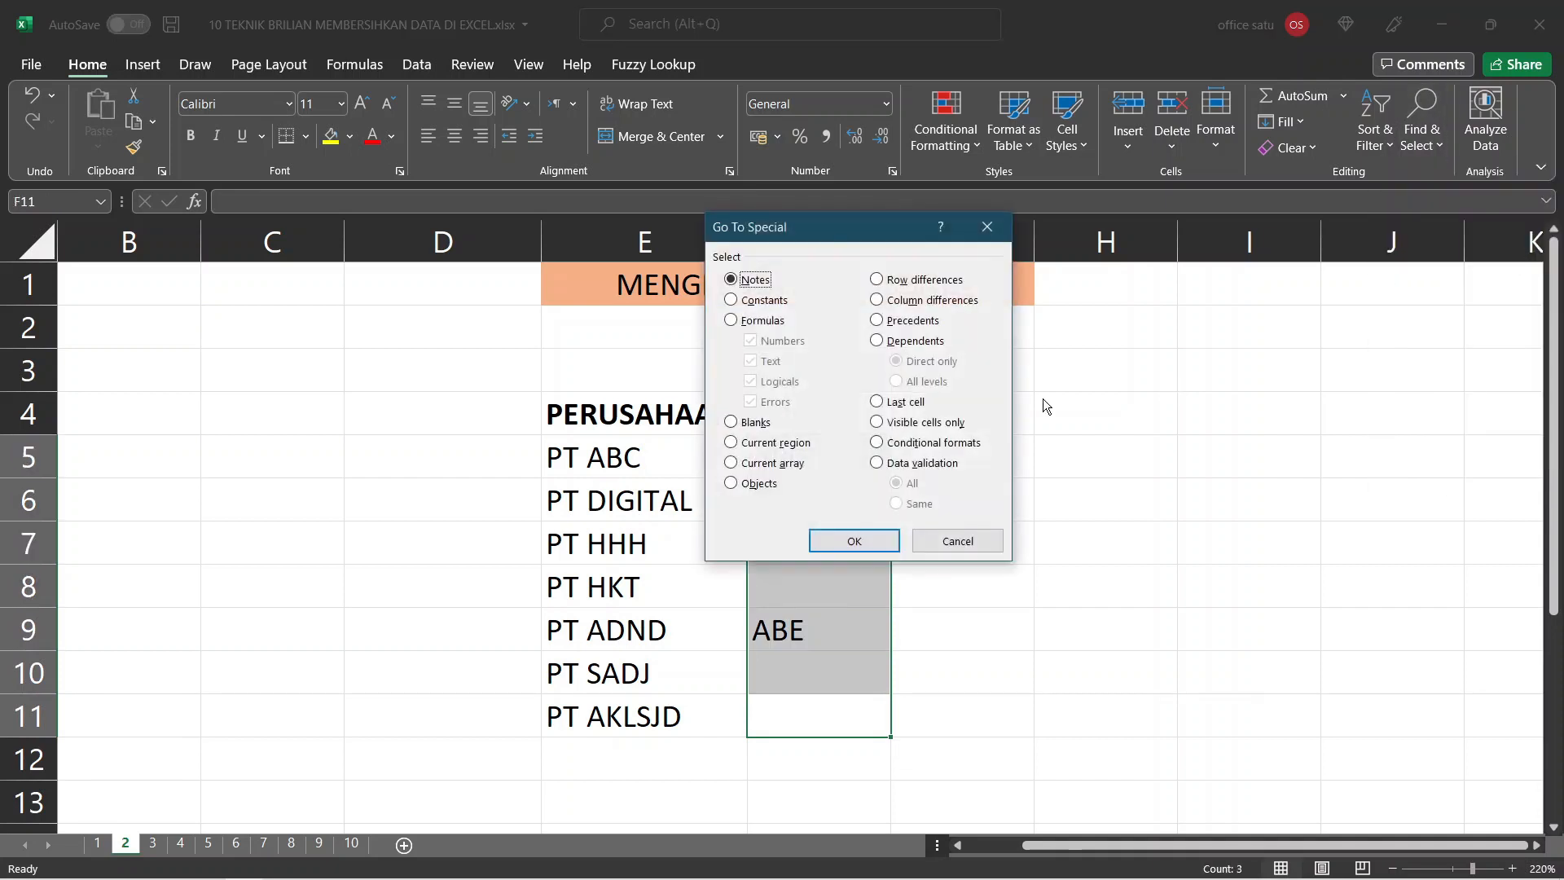
{"action": "left_click", "coordinate": [769, 422]}
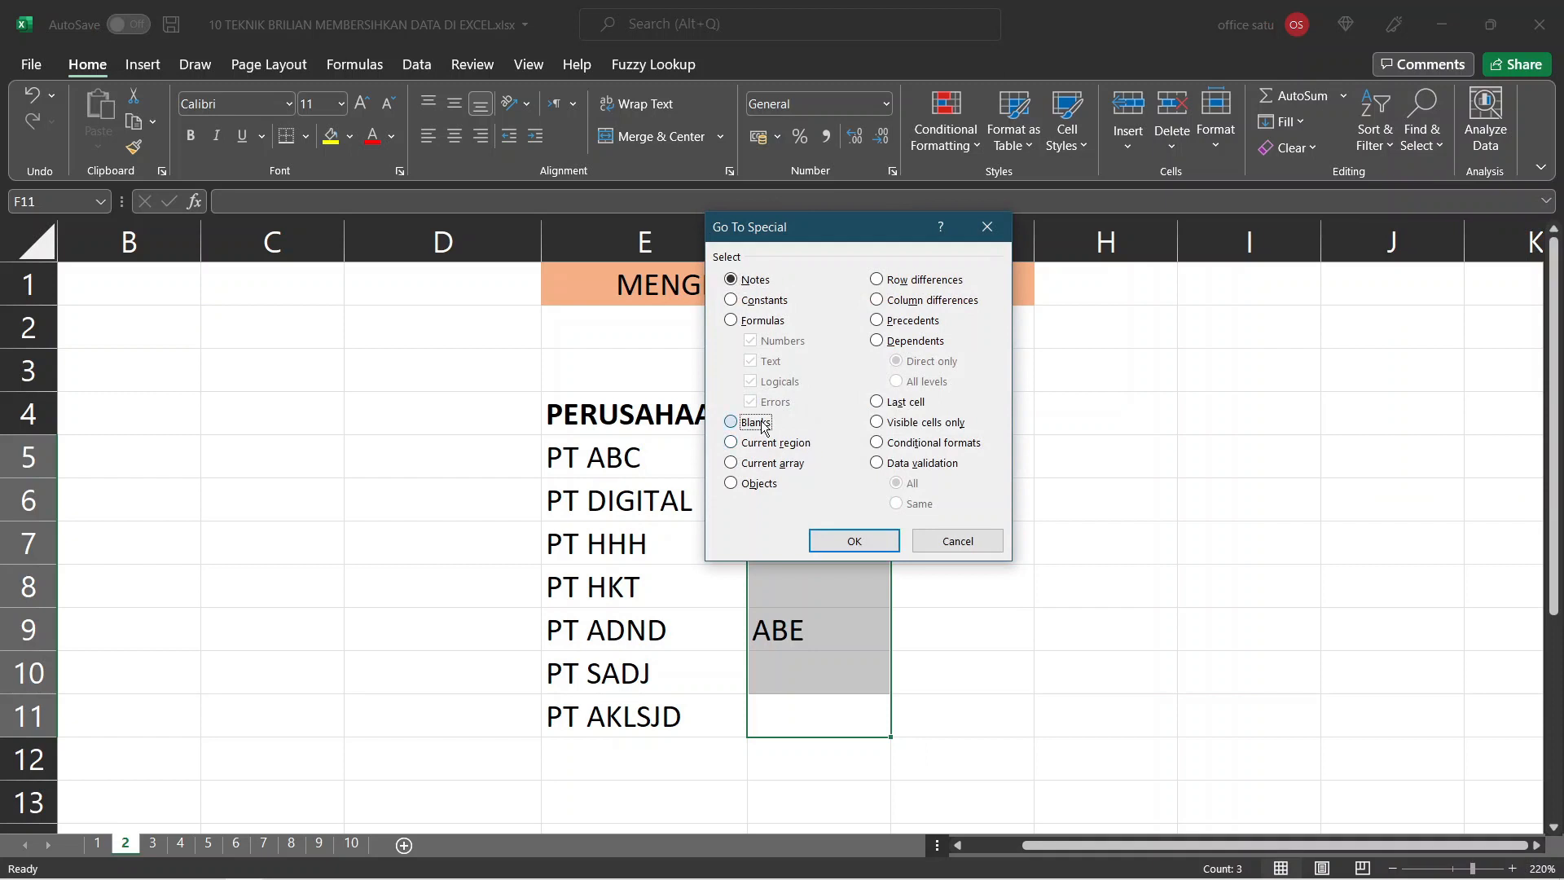
{"action": "left_click", "coordinate": [873, 541]}
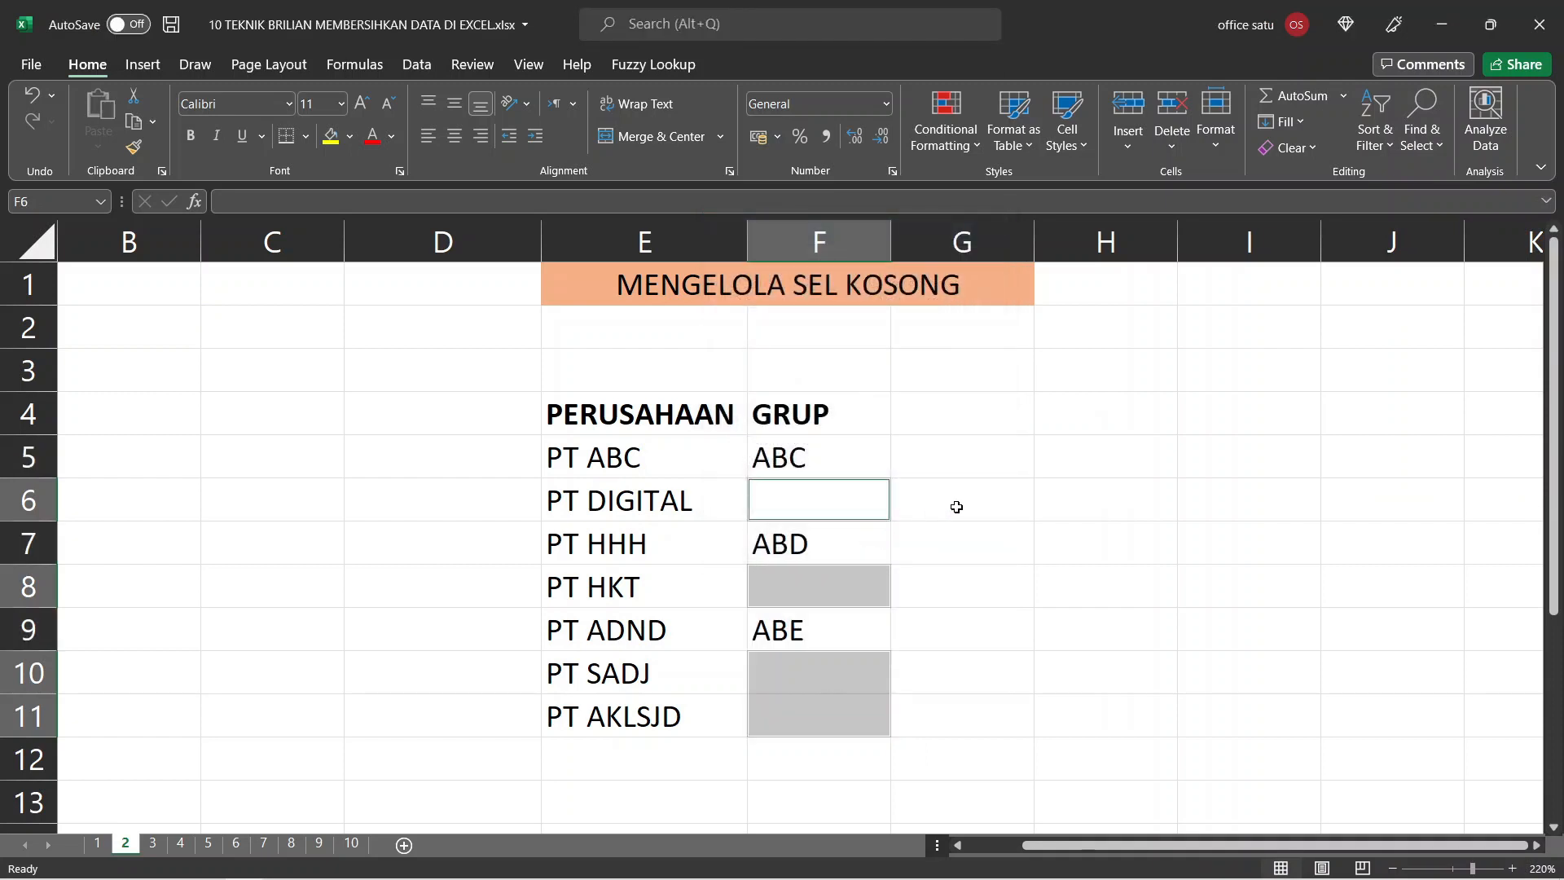
- Fill every selected blank GRUP cell with a relative reference to the cell above, entering =F5 in F6
{"action": "type", "text": "="}
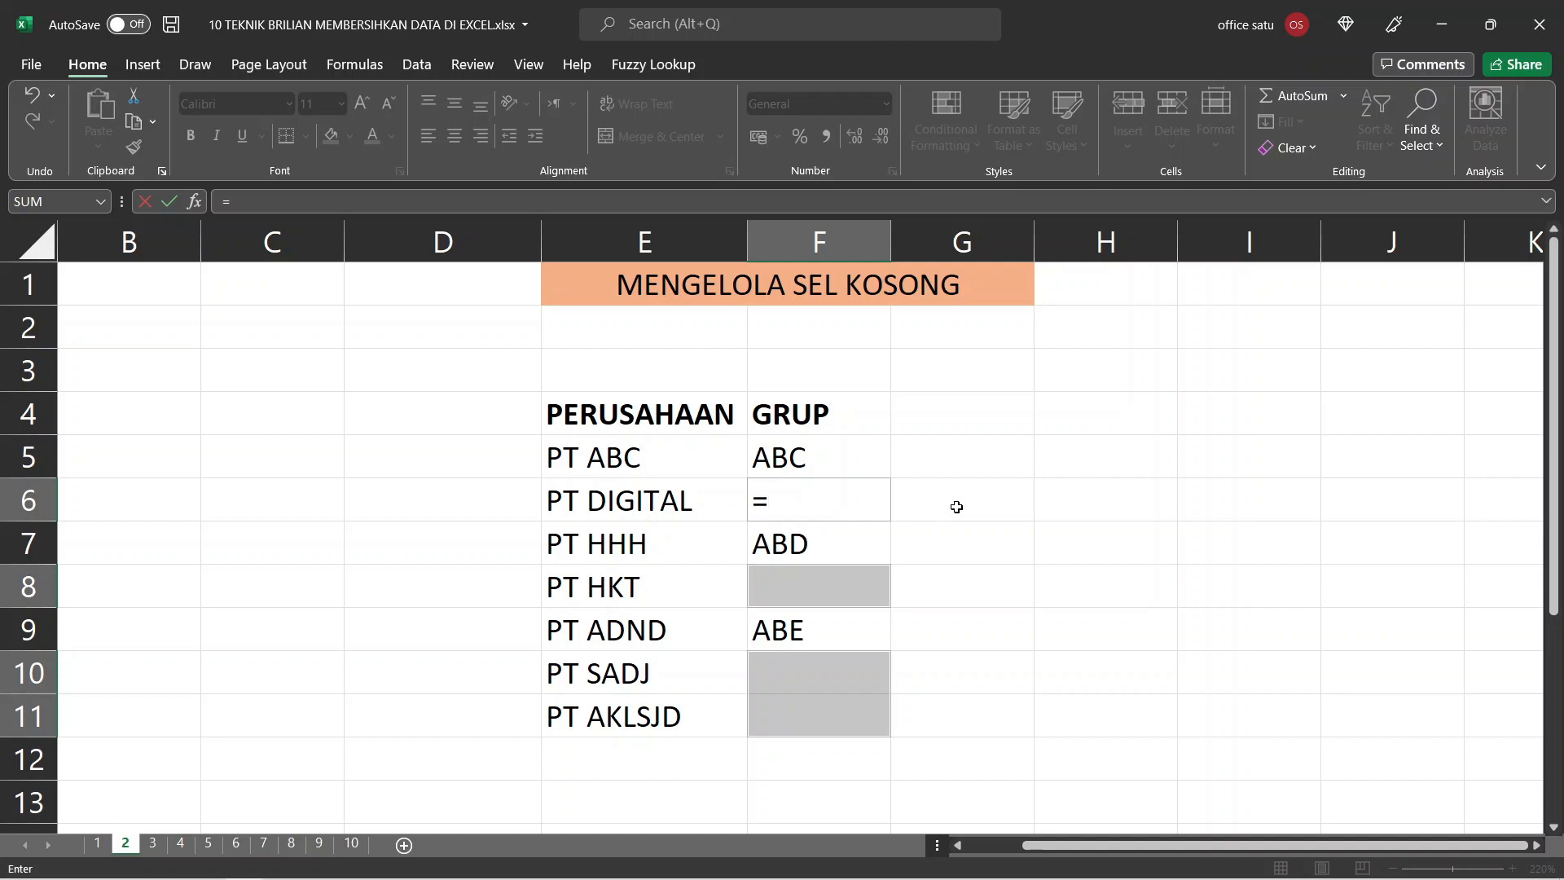
{"action": "key", "text": "Up"}
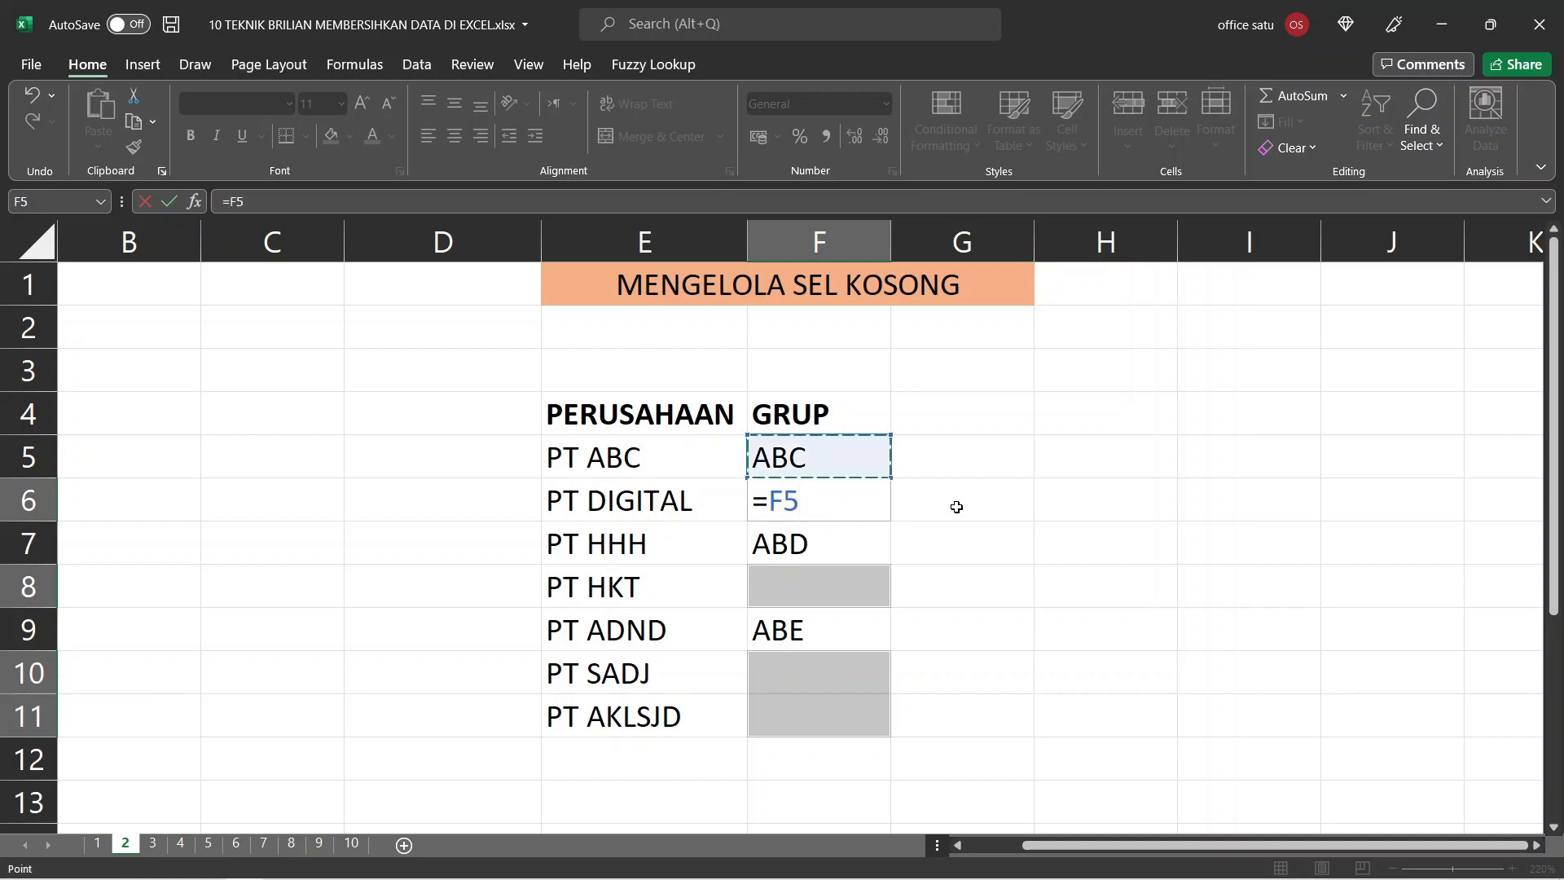
{"action": "key", "text": "ctrl+Return"}
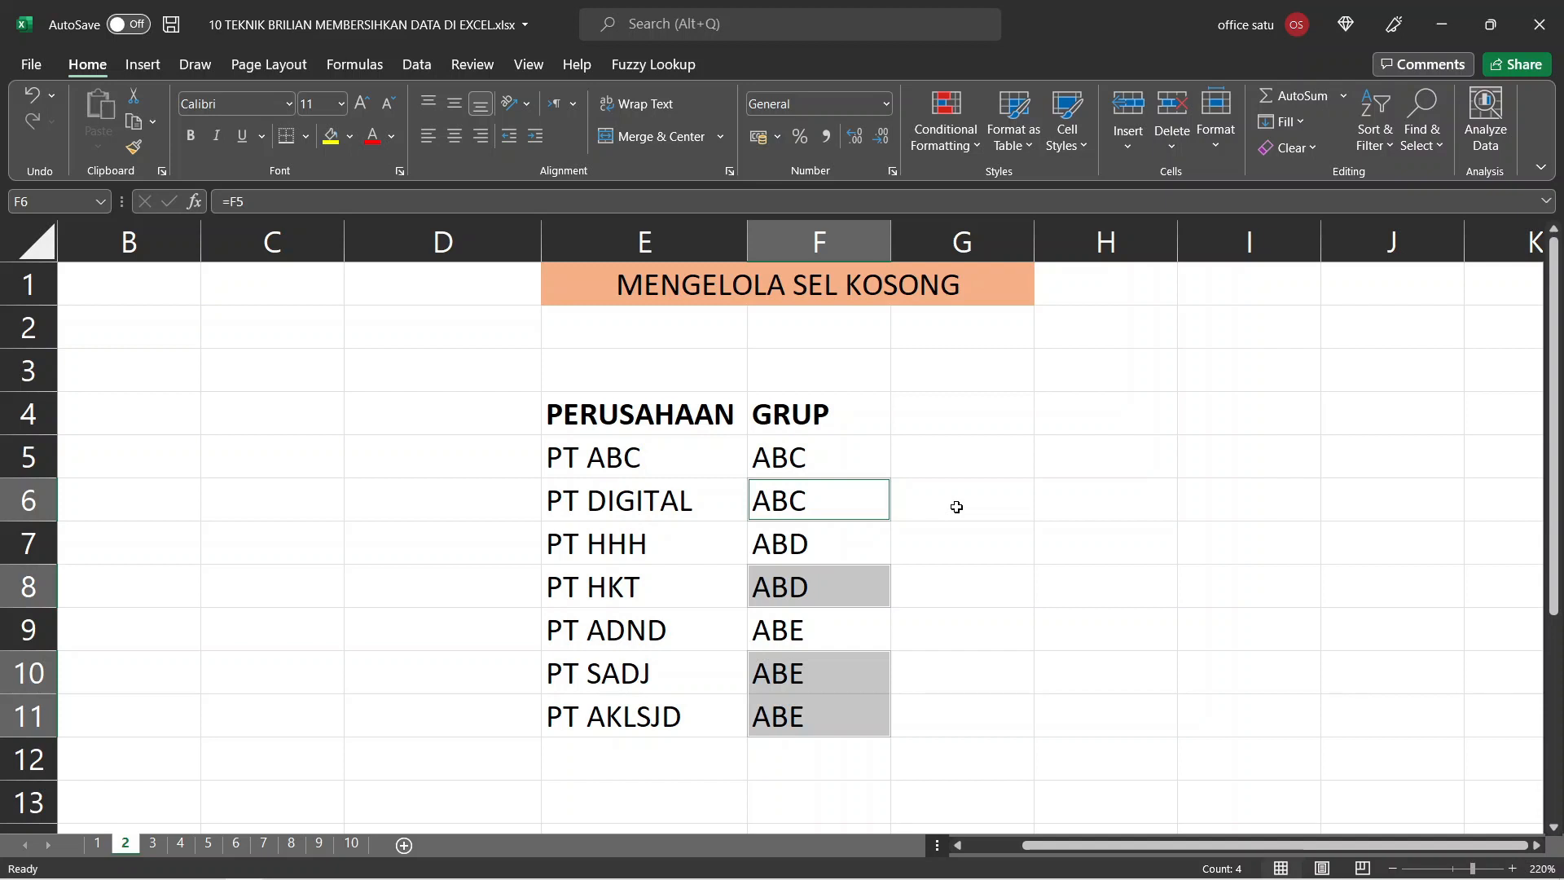
{"action": "key", "text": "Up"}
{"action": "key", "text": "Up"}
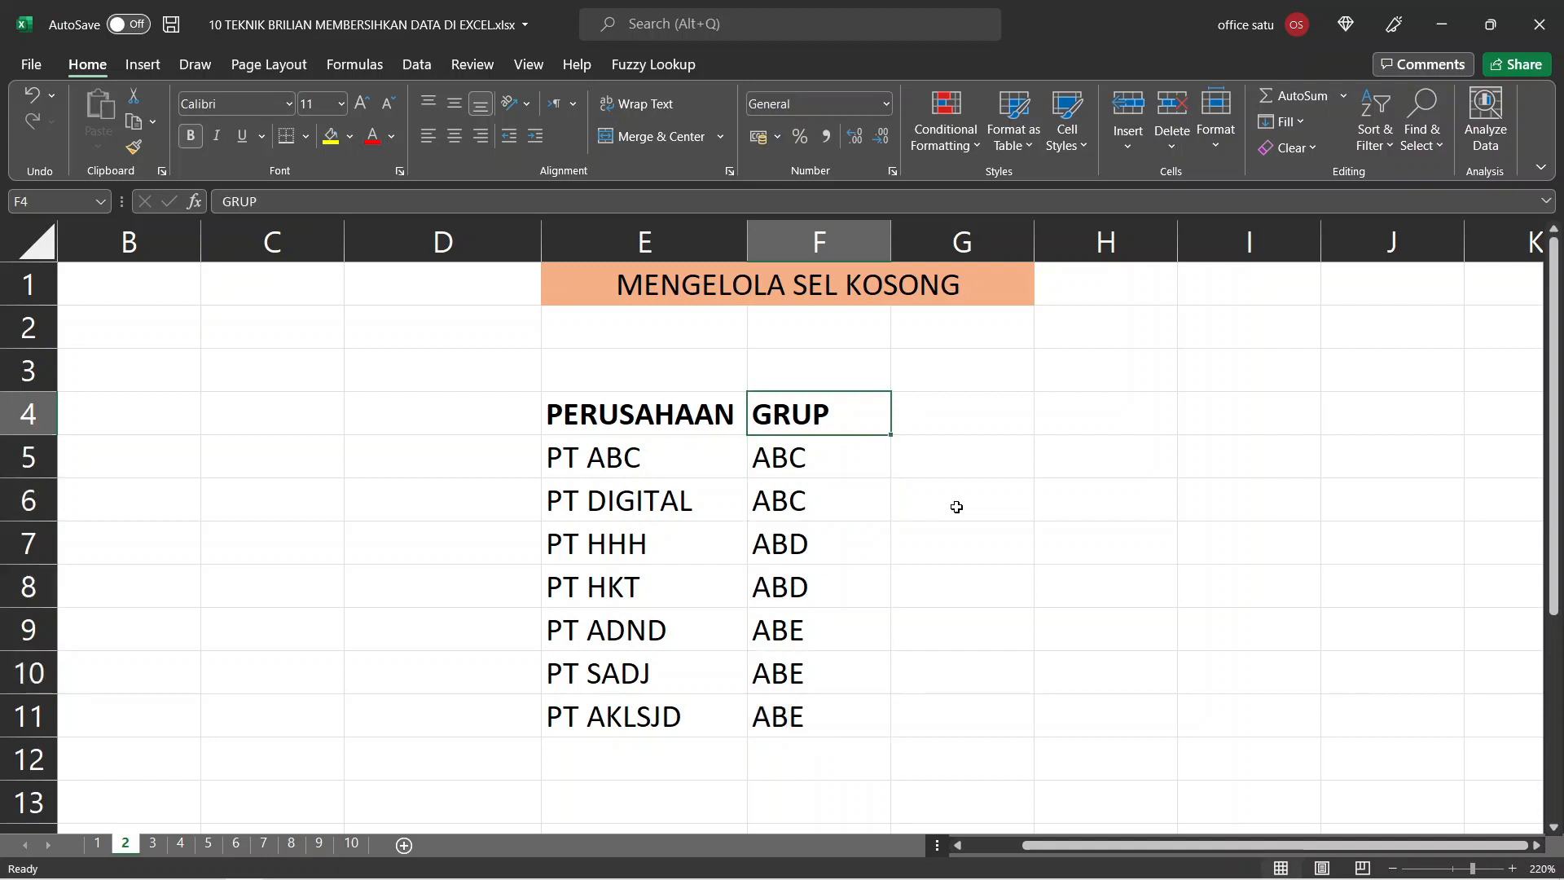
{"action": "key", "text": "Down"}
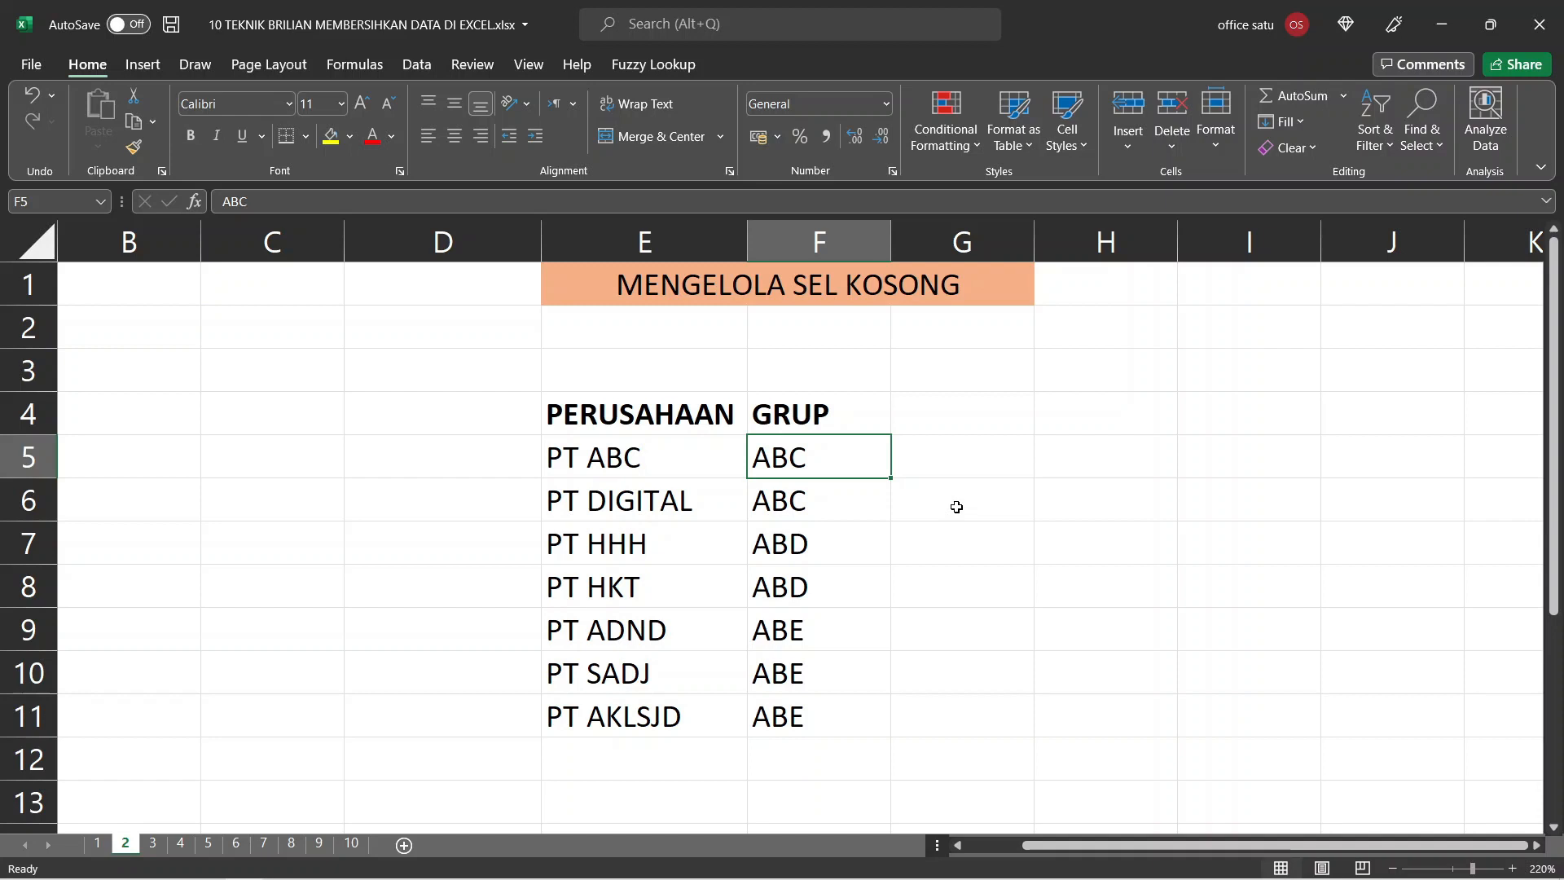
- Undo the reference formula fill in the blank GRUP cells and deselect the column
{"action": "key", "text": "ctrl+z"}
{"action": "key", "text": "Down"}
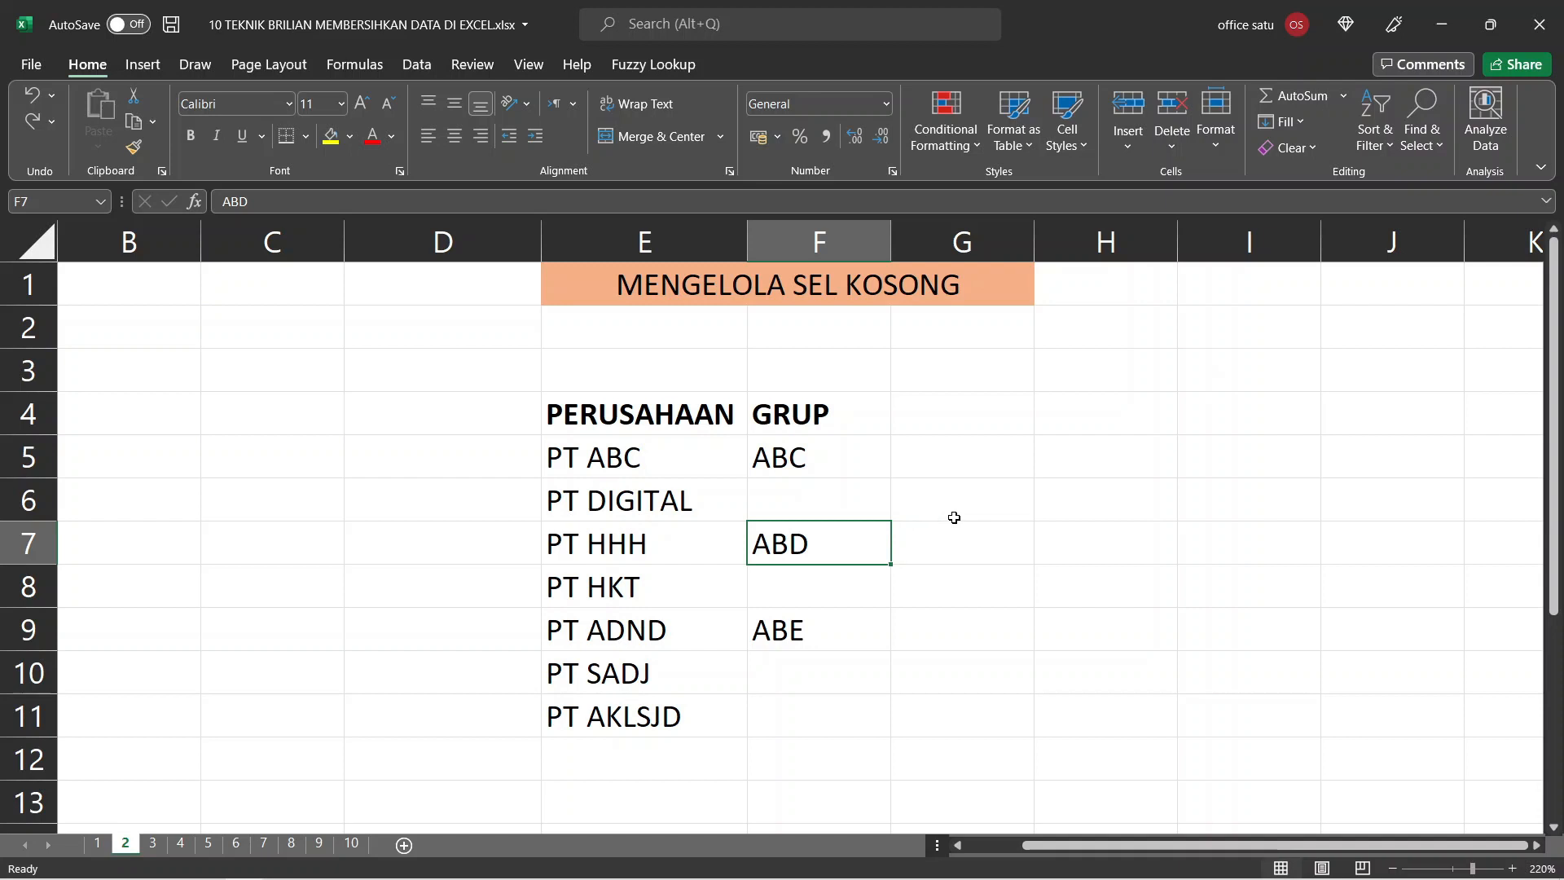
{"action": "left_click", "coordinate": [953, 518]}
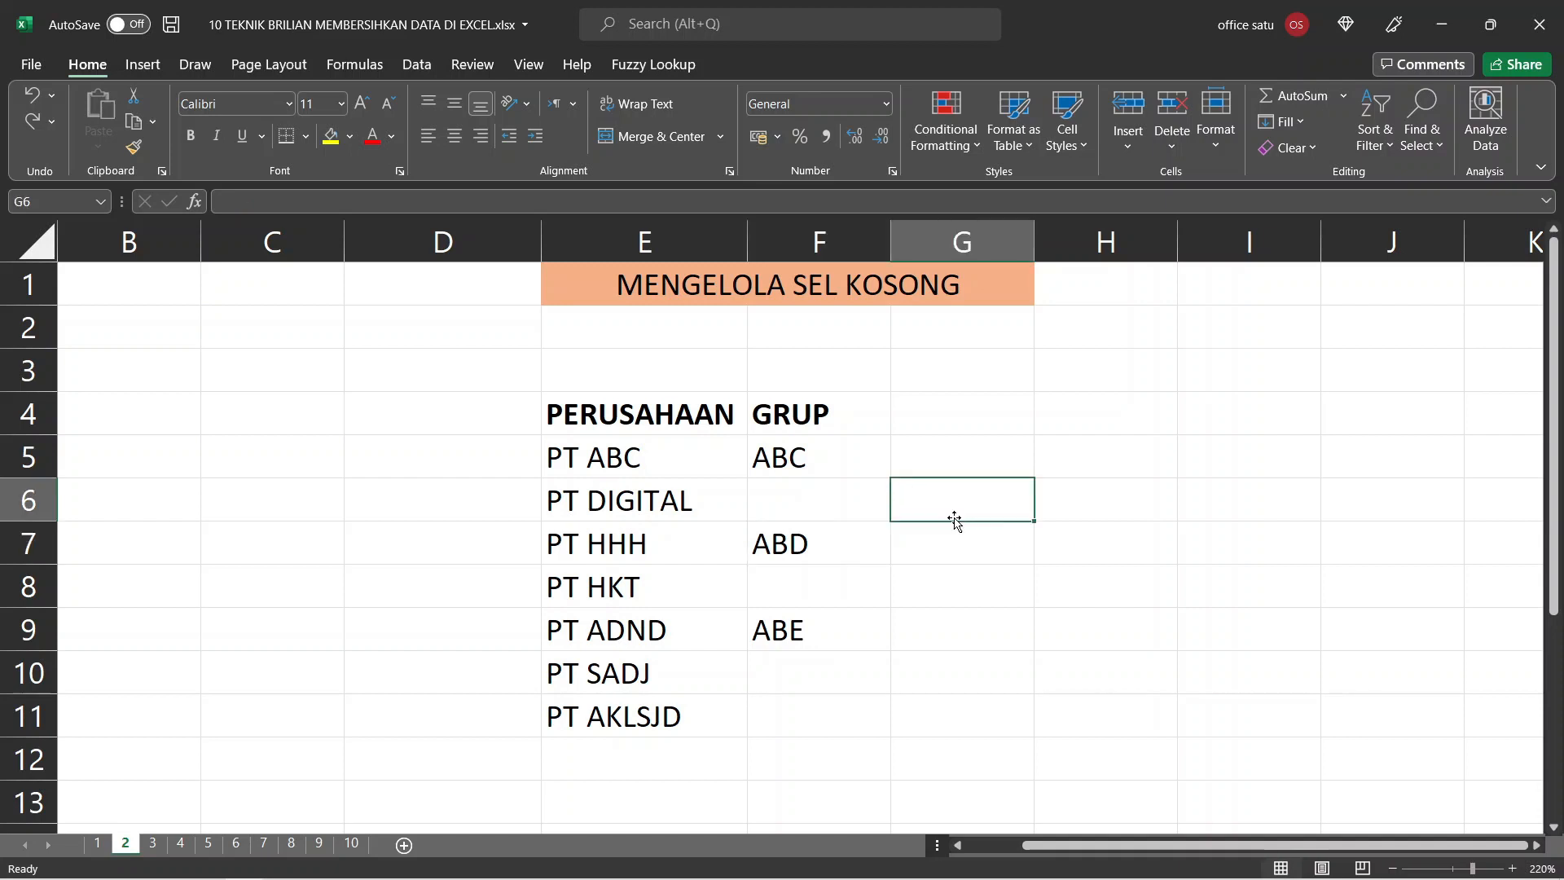
{"action": "left_click", "coordinate": [944, 568]}
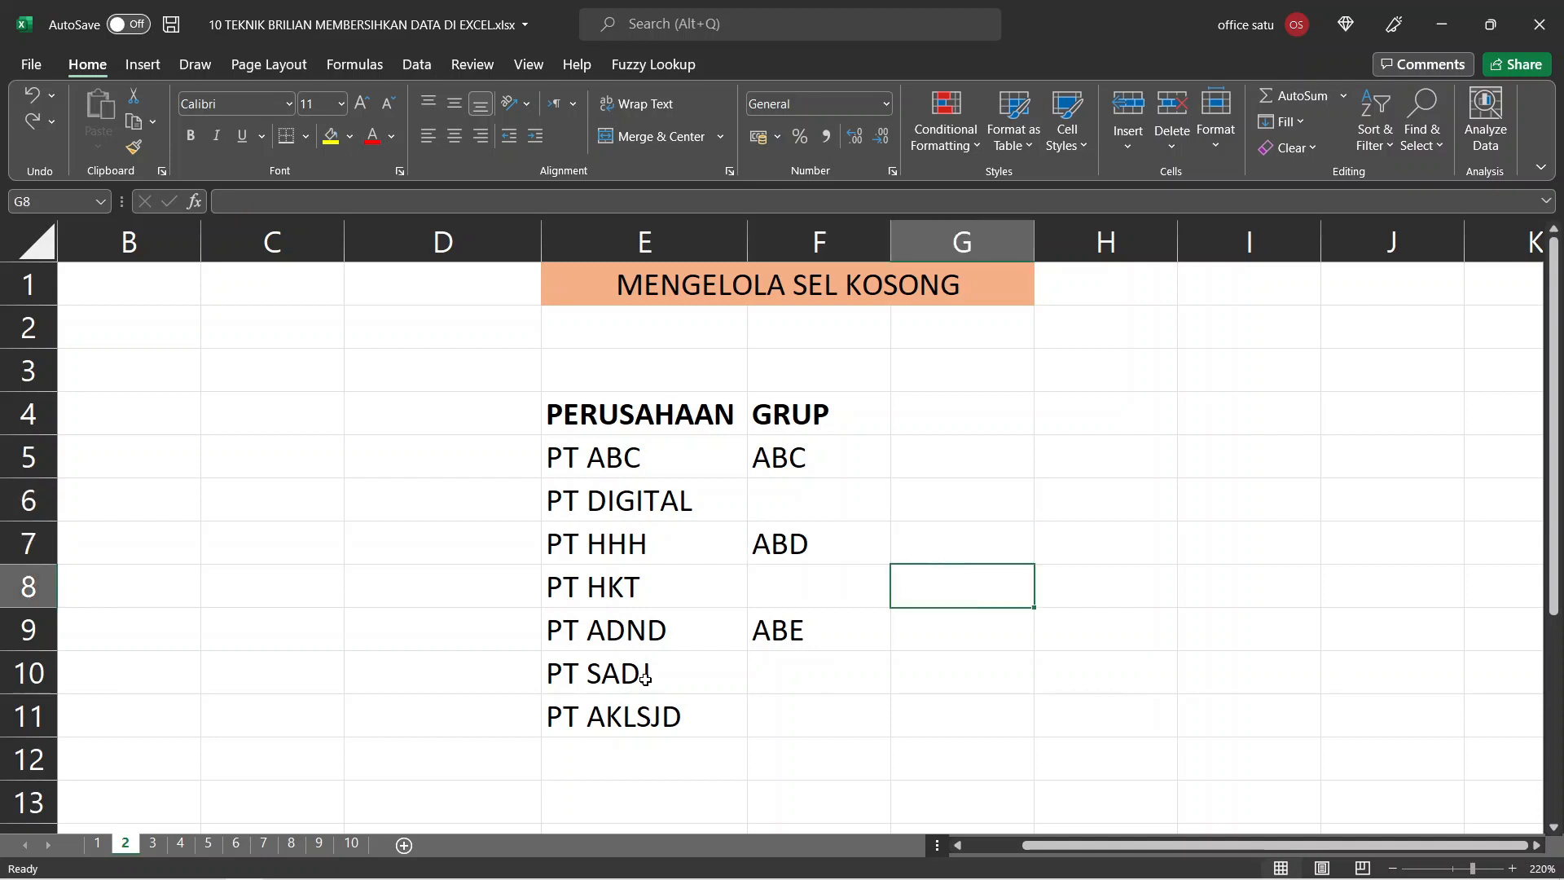
- Open sheet 3 and examine how the TAHUN and NILAI values in E4:F8 are stored
{"action": "left_click", "coordinate": [153, 843]}
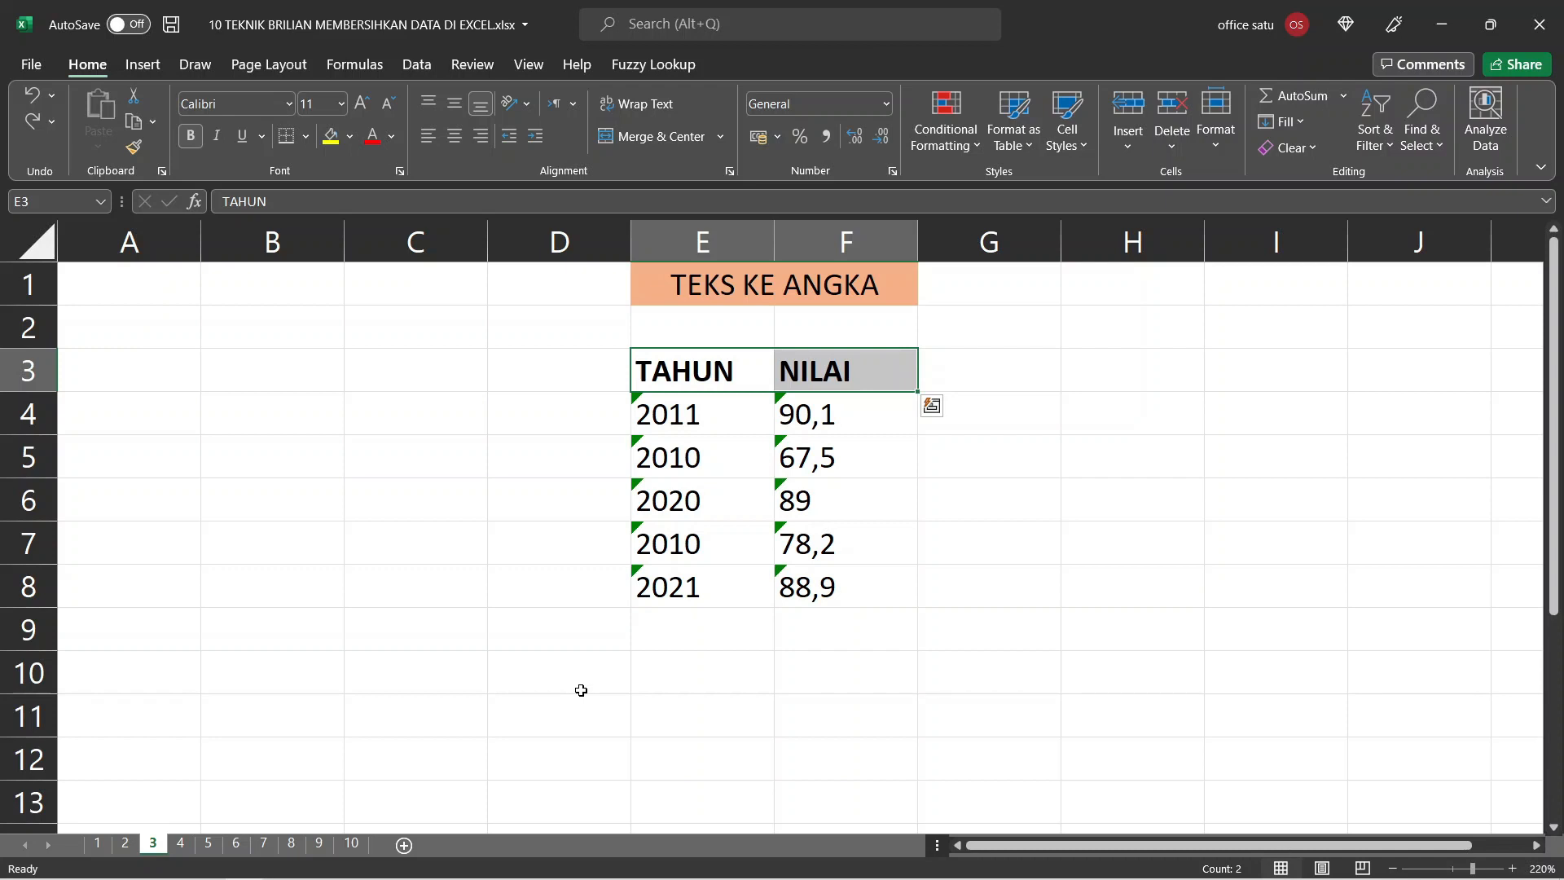
{"action": "key", "text": "Down"}
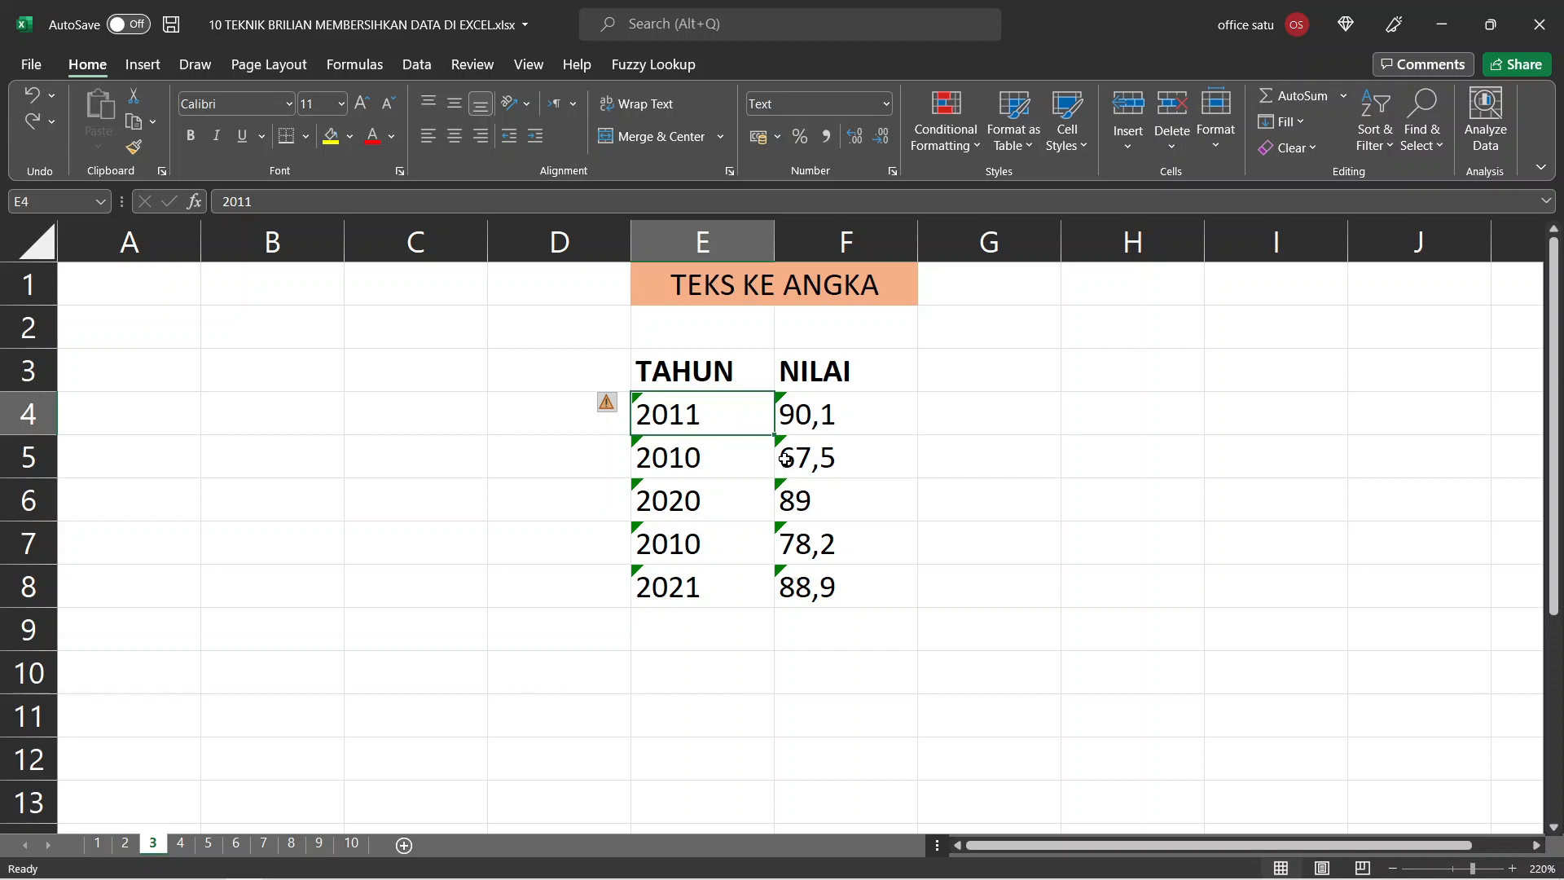
{"action": "left_click", "coordinate": [865, 426]}
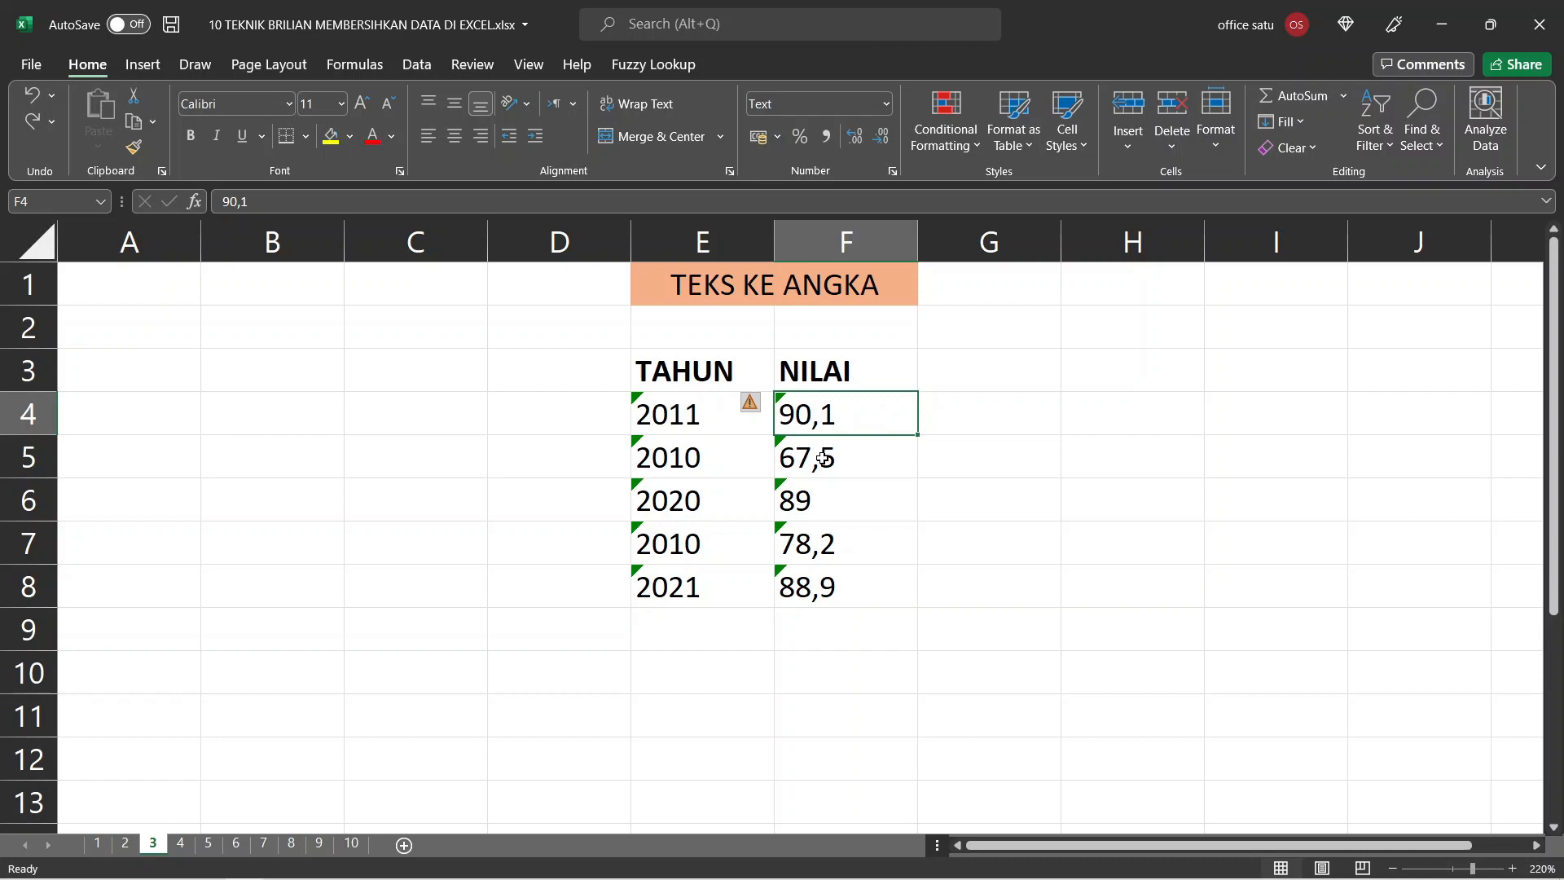
{"action": "key", "text": "Down"}
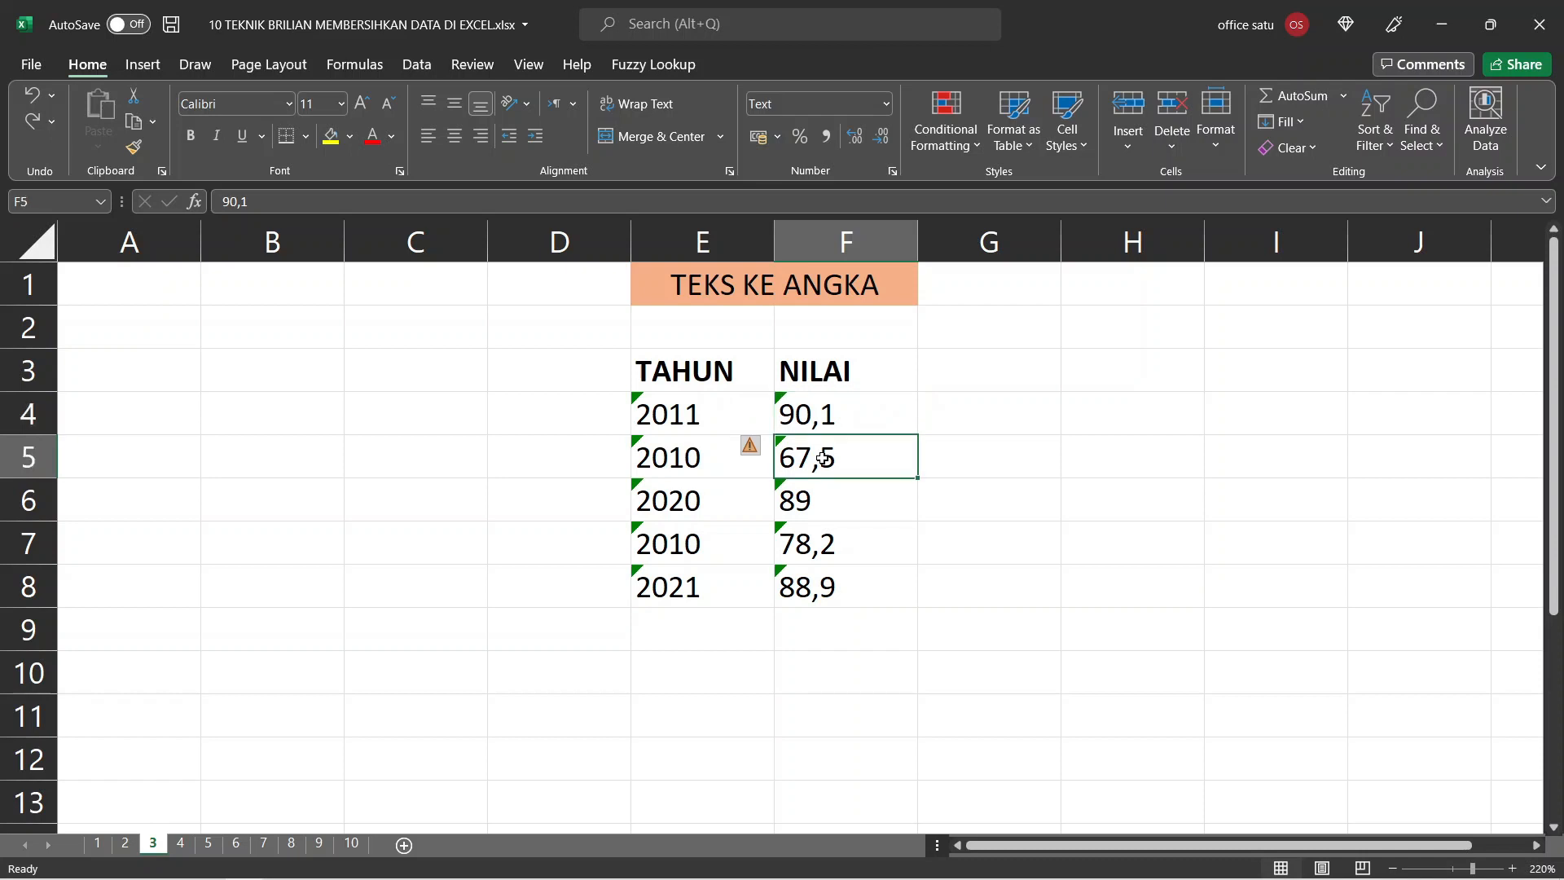
{"action": "key", "text": "Up"}
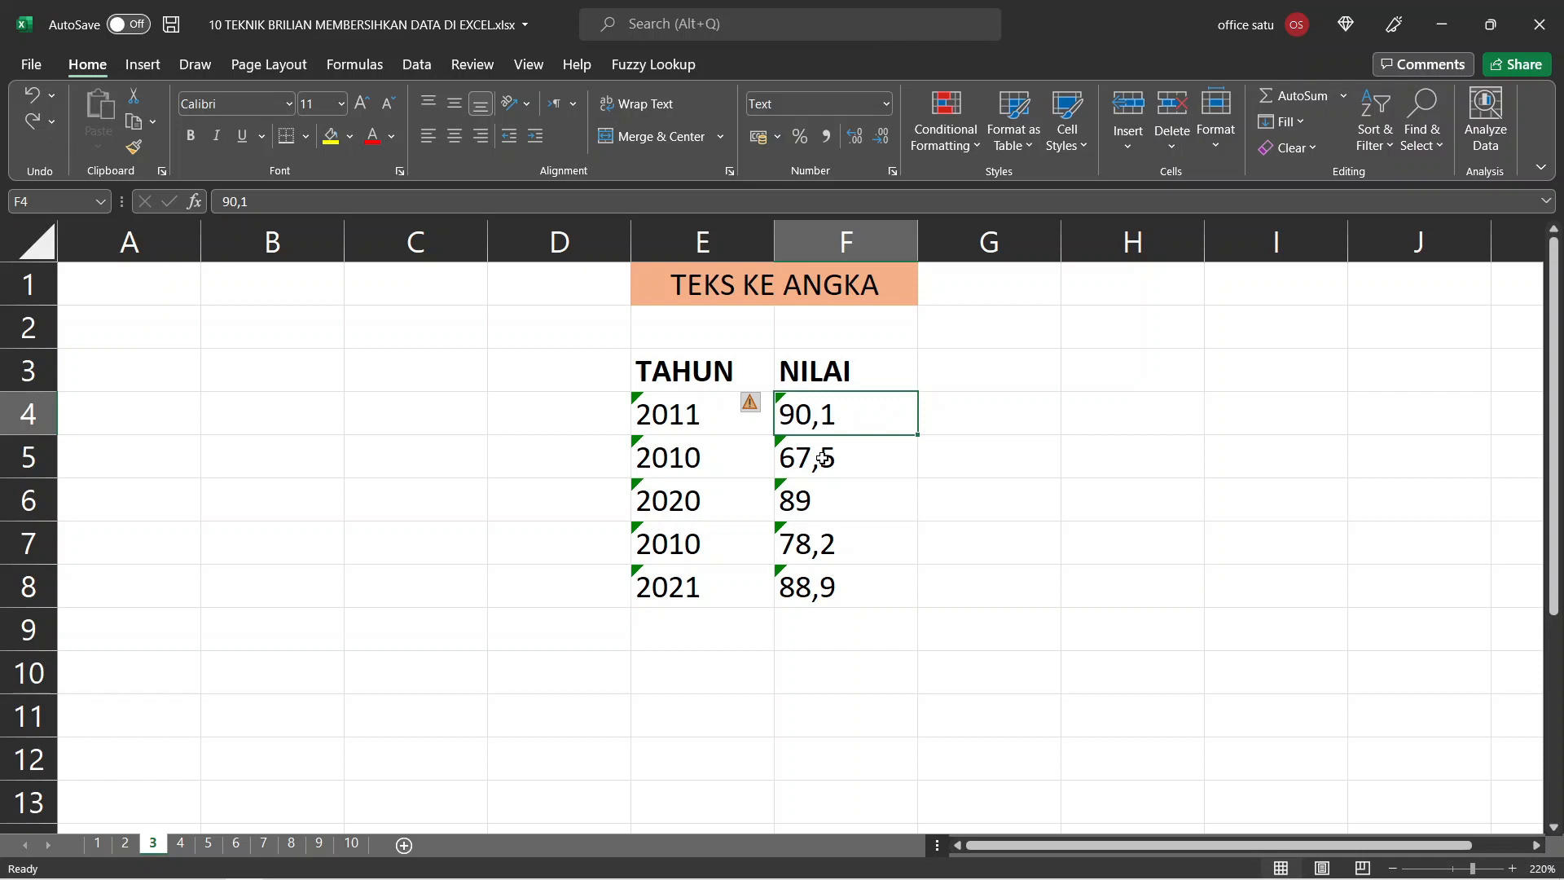
{"action": "key", "text": "Left"}
{"action": "key", "text": "Down"}
{"action": "key", "text": "Down"}
{"action": "key", "text": "Down"}
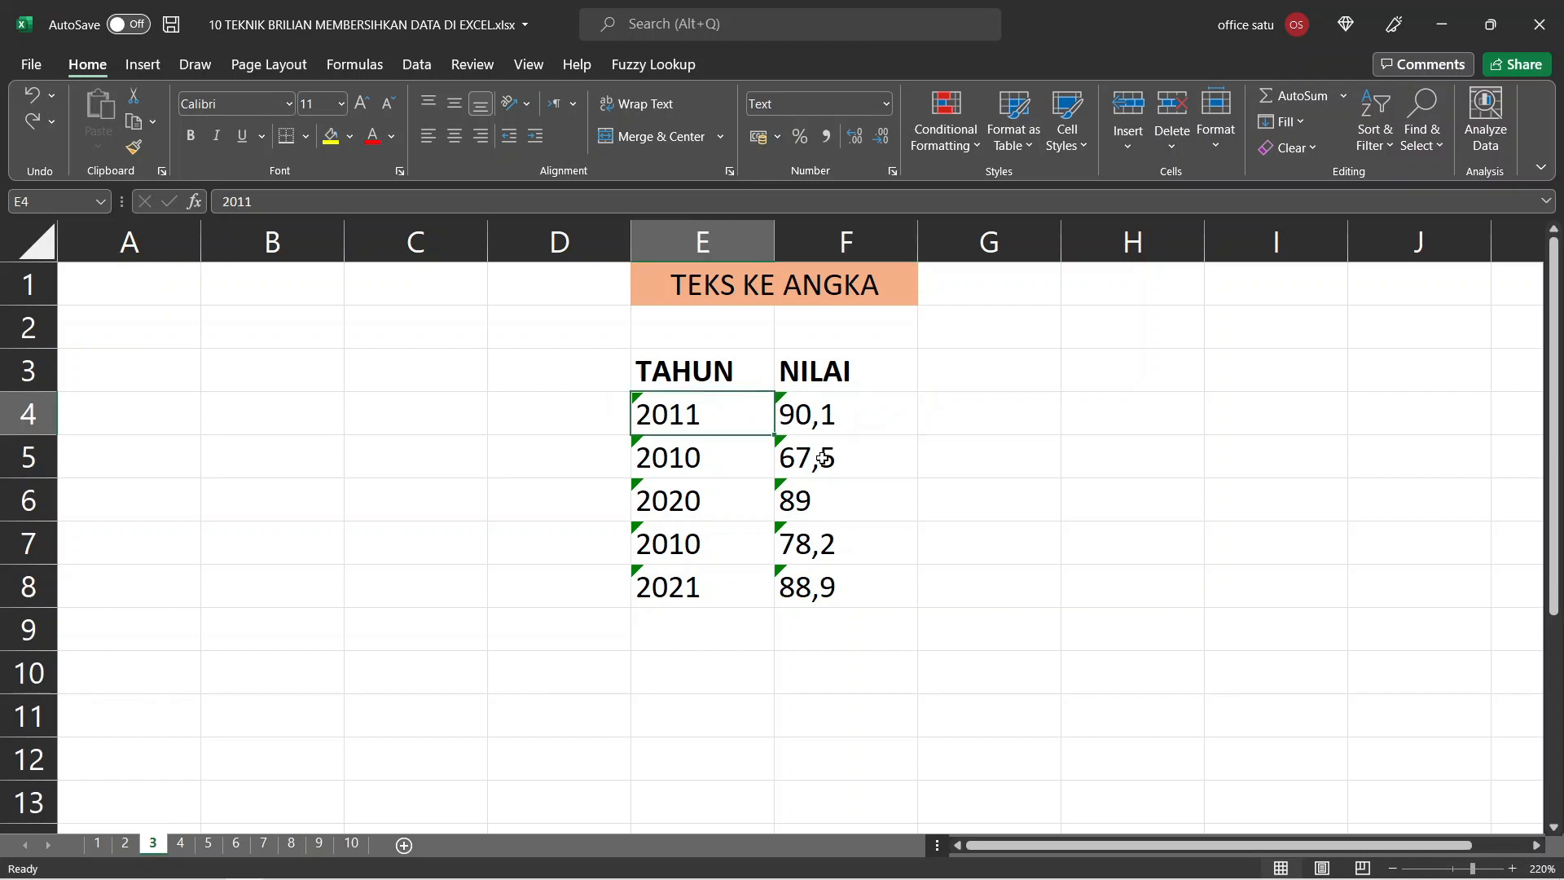
{"action": "key", "text": "Down"}
{"action": "key", "text": "Up"}
{"action": "key", "text": "Up"}
{"action": "key", "text": "Up"}
{"action": "key", "text": "Up"}
{"action": "key", "text": "Up"}
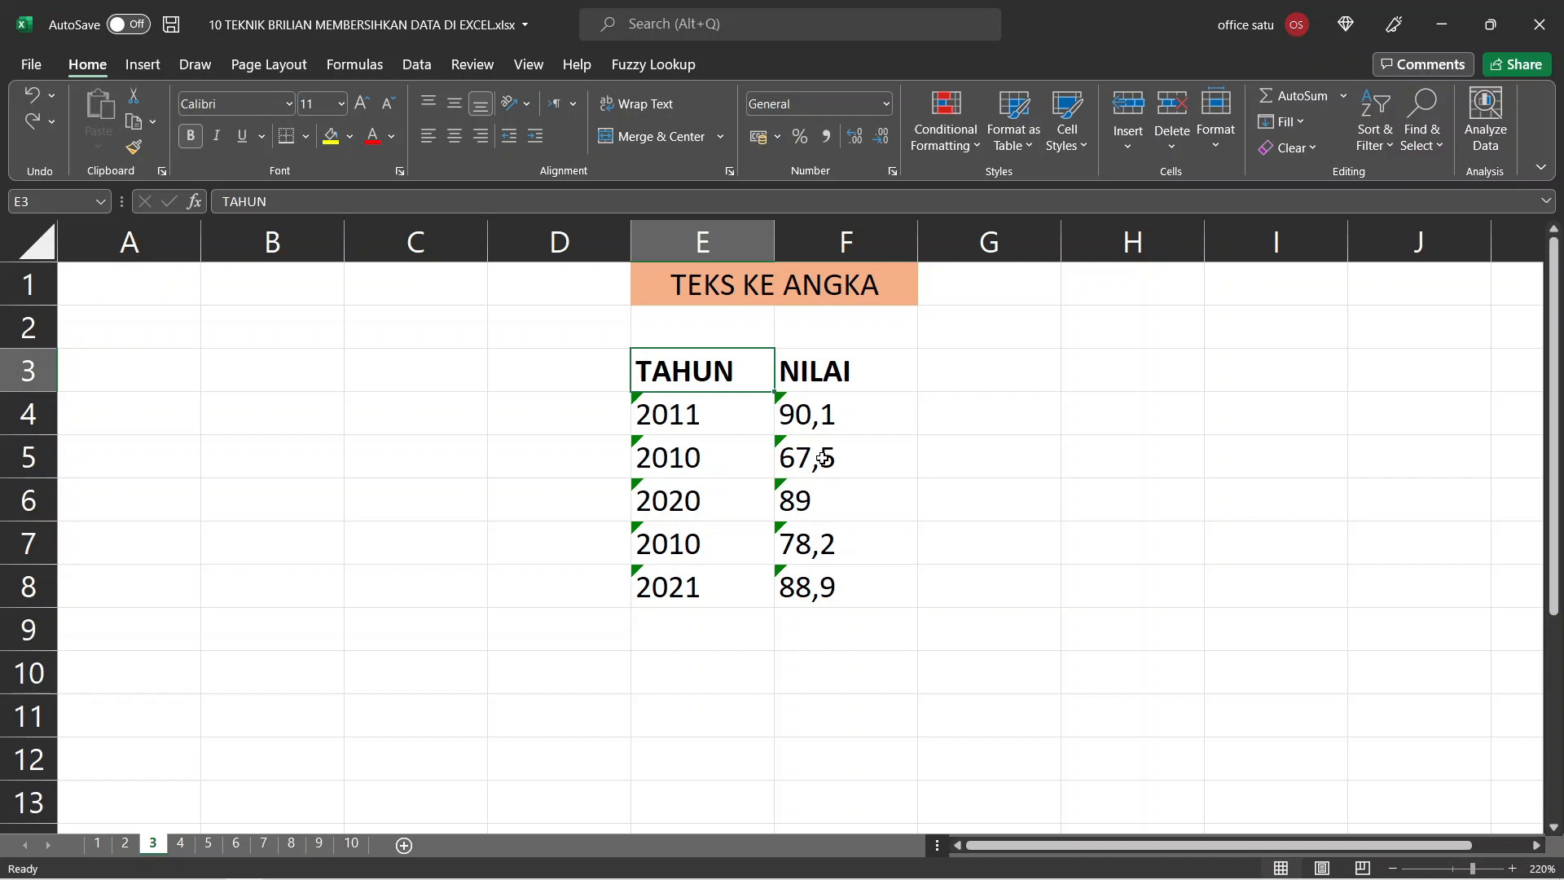
- Convert the text-stored years in the TAHUN cells E4:E8 with the Convert to Number error option
{"action": "key", "text": "Down"}
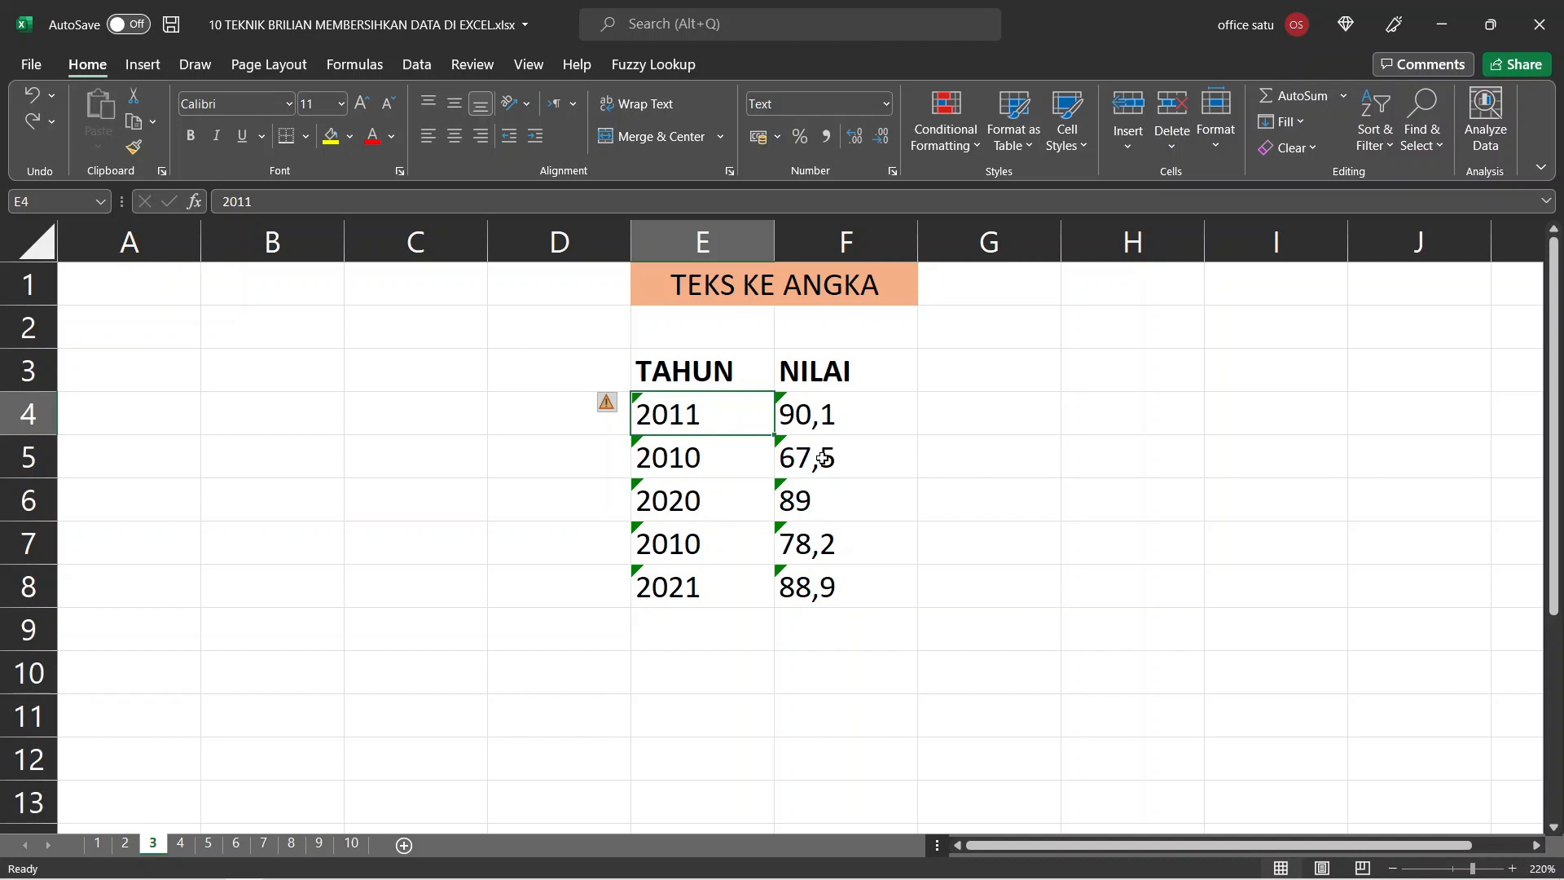
{"action": "key", "text": "ctrl+shift+Down"}
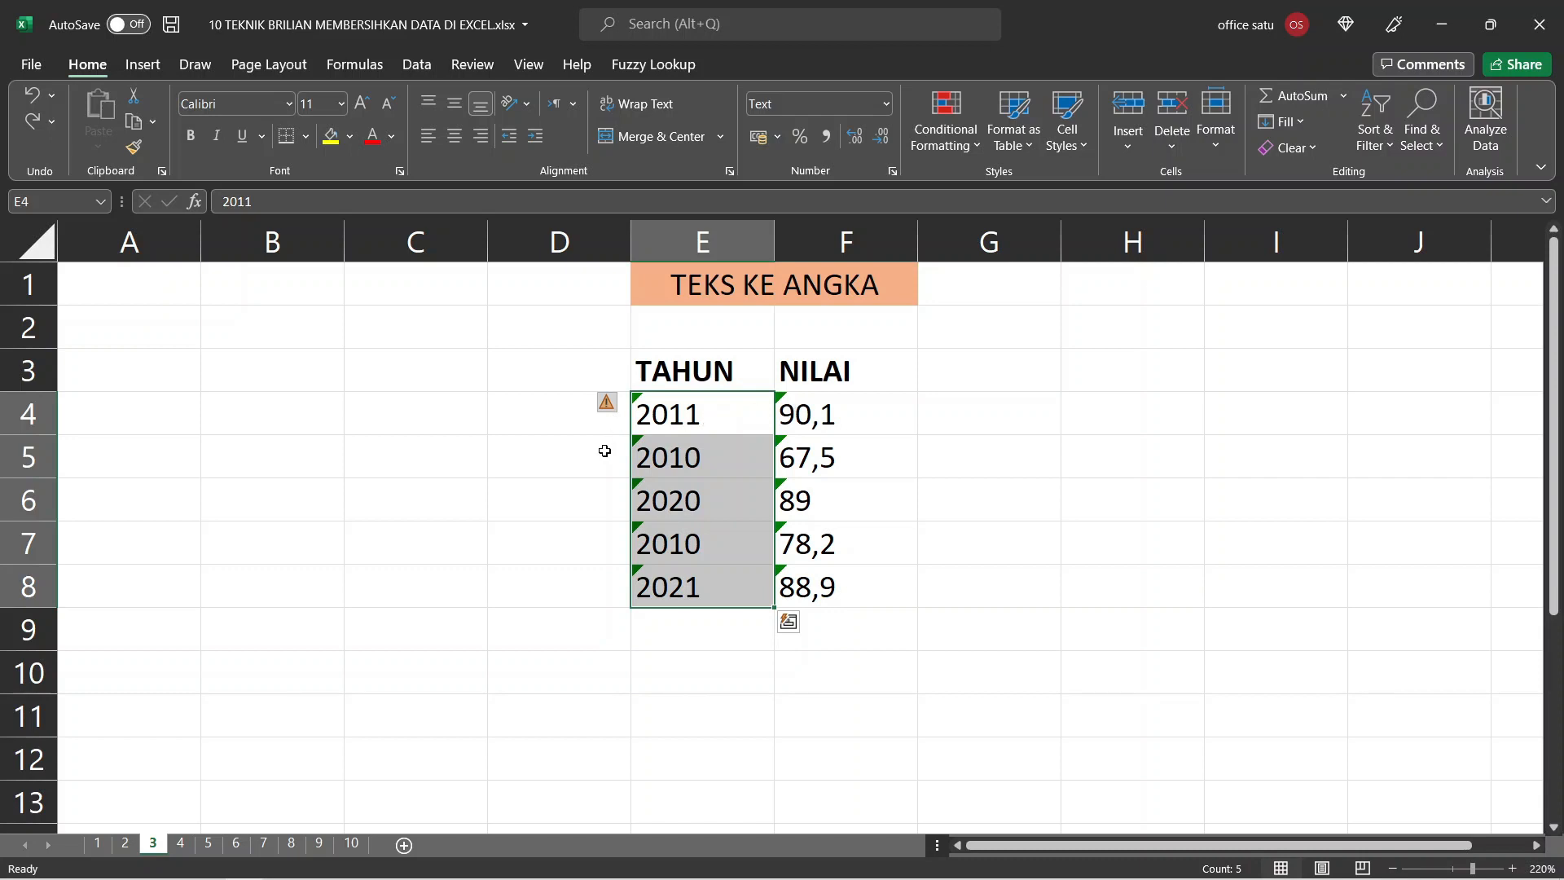
{"action": "left_click", "coordinate": [613, 405]}
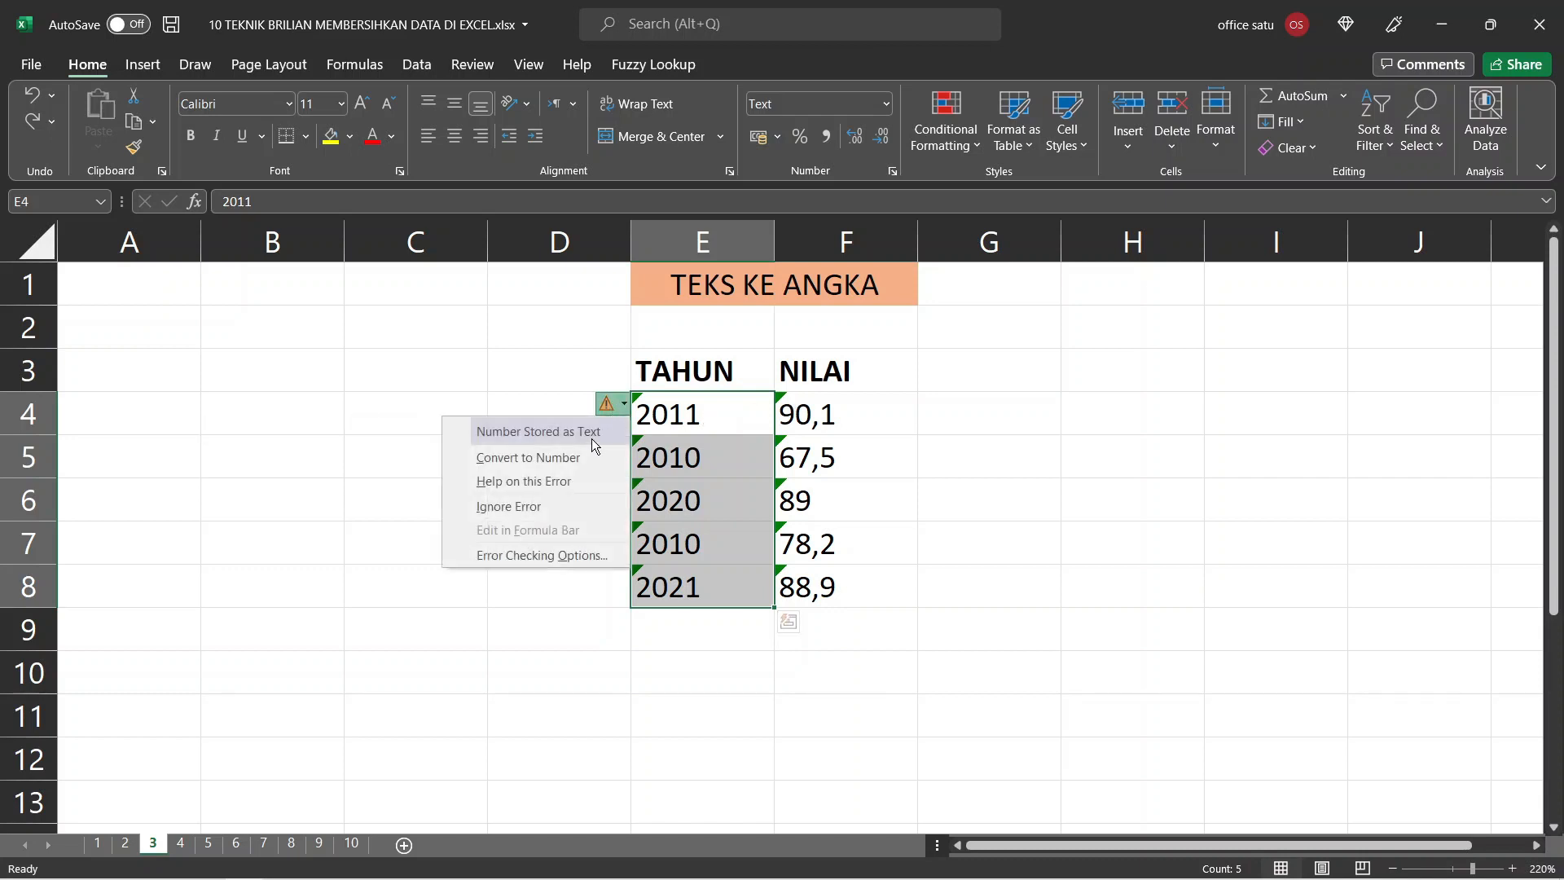
{"action": "left_click", "coordinate": [585, 458]}
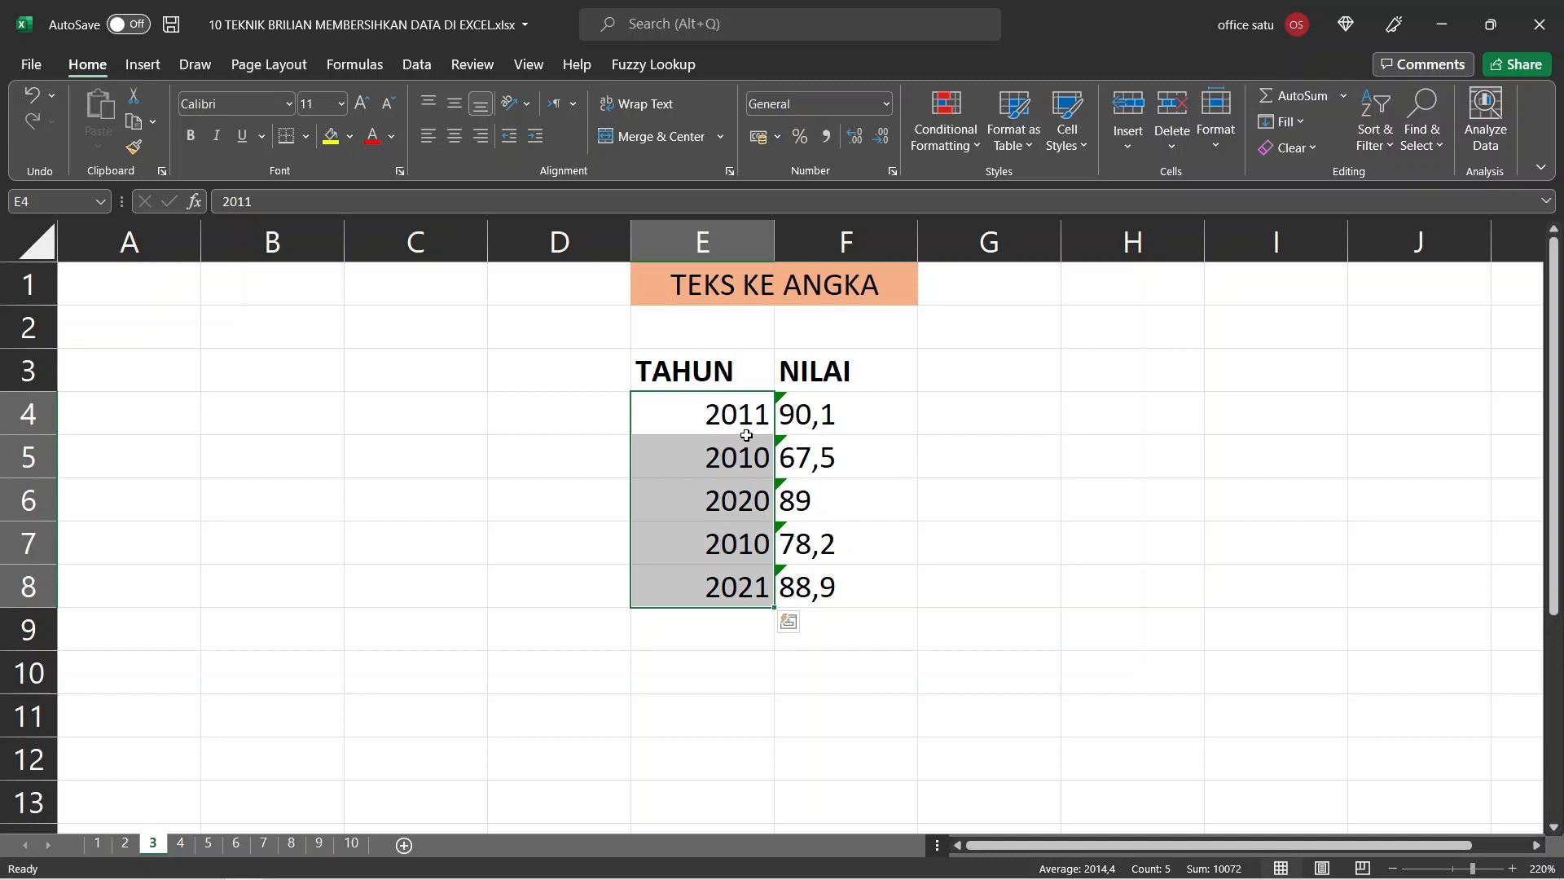
- Check the converted TAHUN cells and undo their conversion to numbers
{"action": "left_click", "coordinate": [746, 433]}
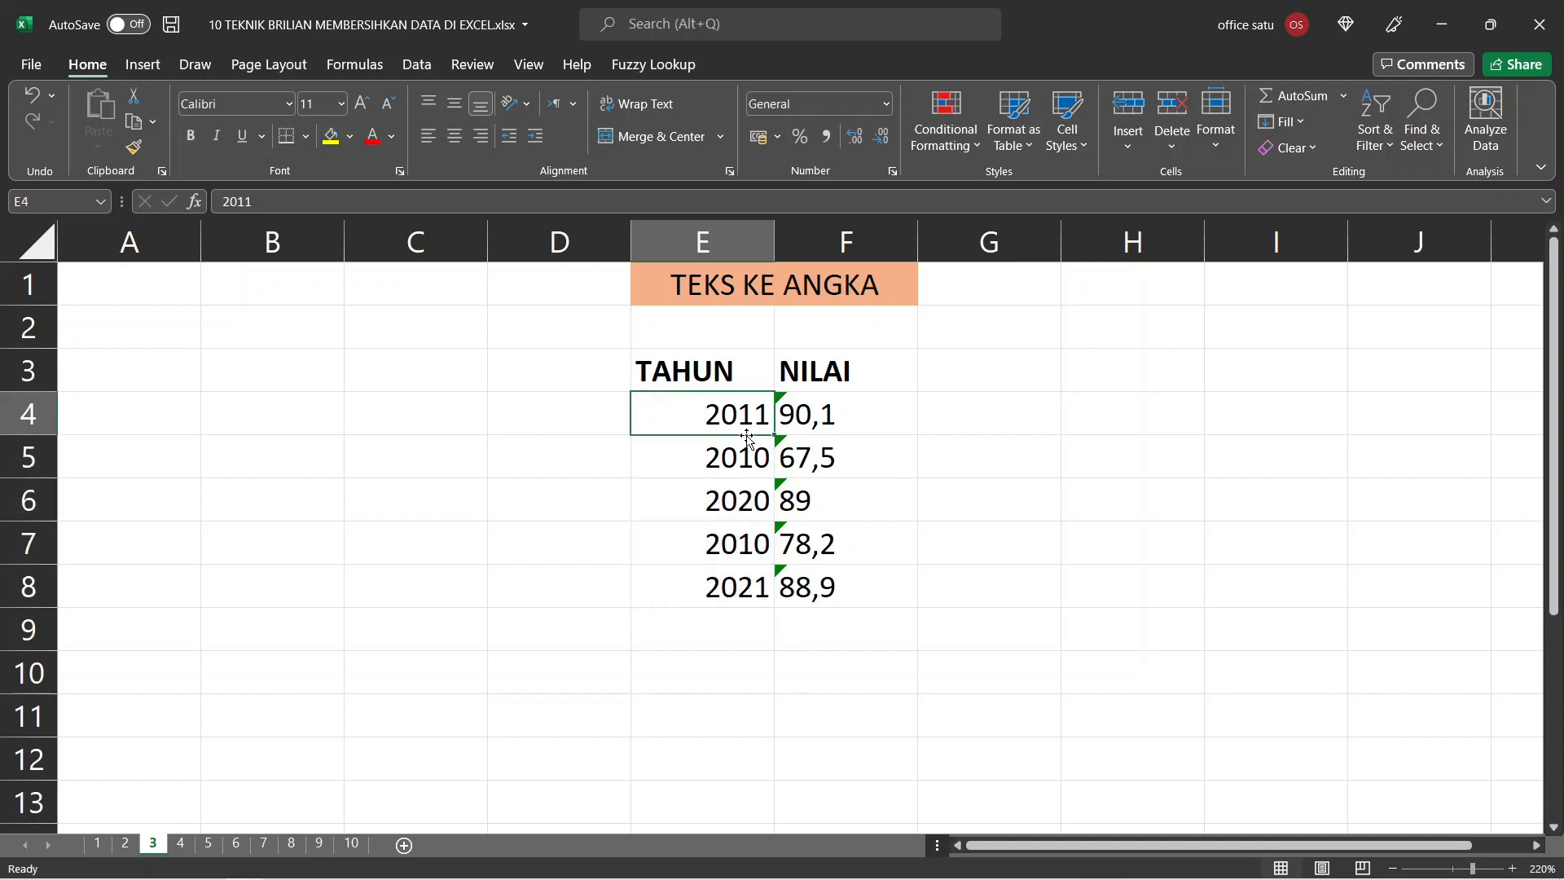
{"action": "key", "text": "Down"}
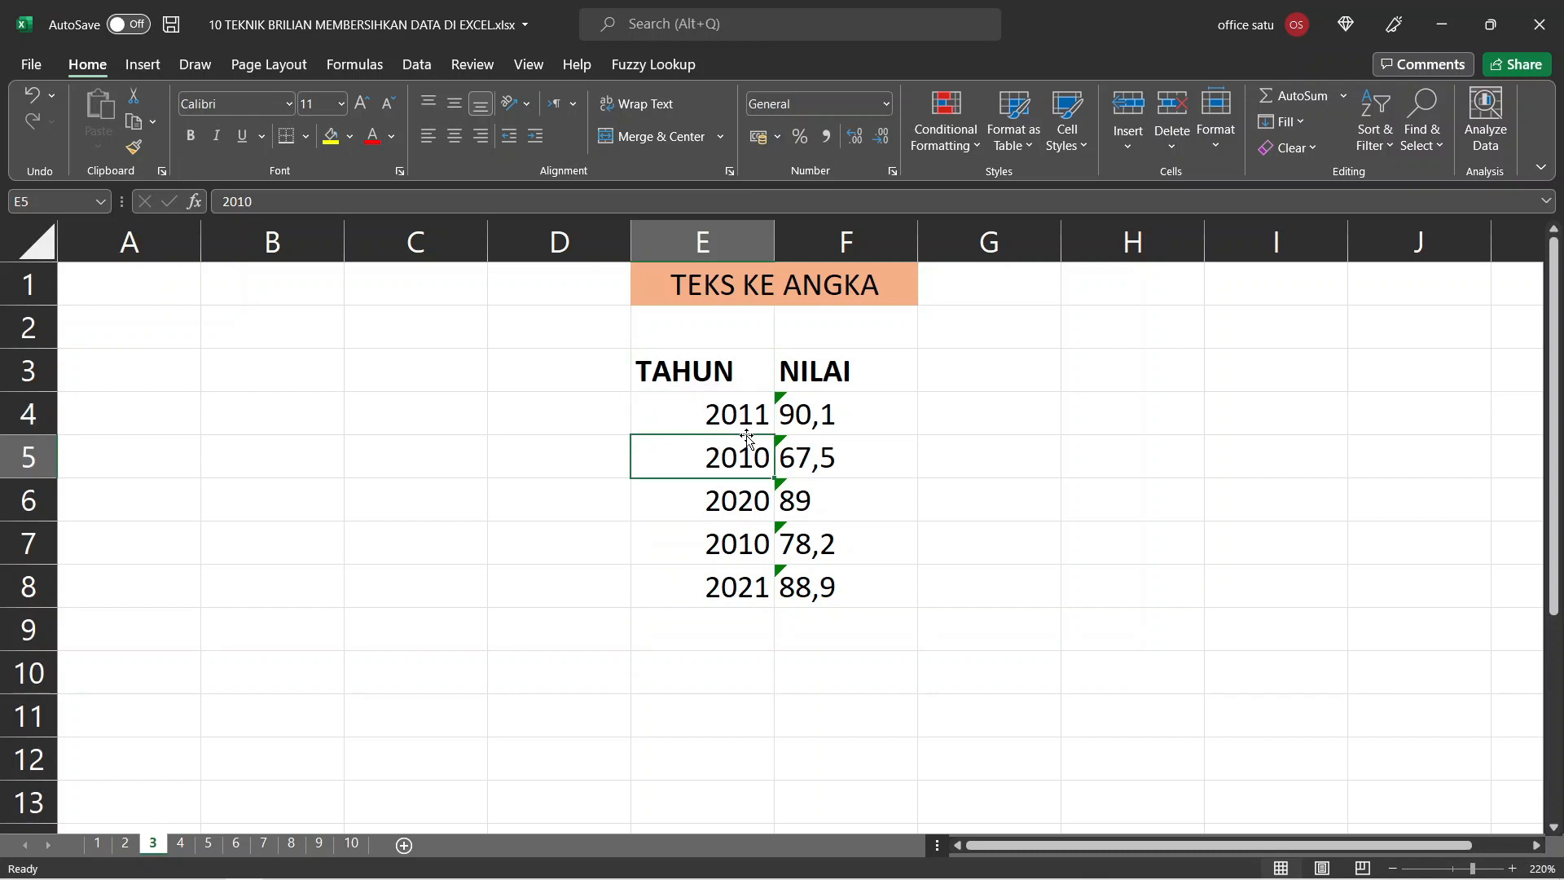
{"action": "key", "text": "Up"}
{"action": "key", "text": "shift+Down"}
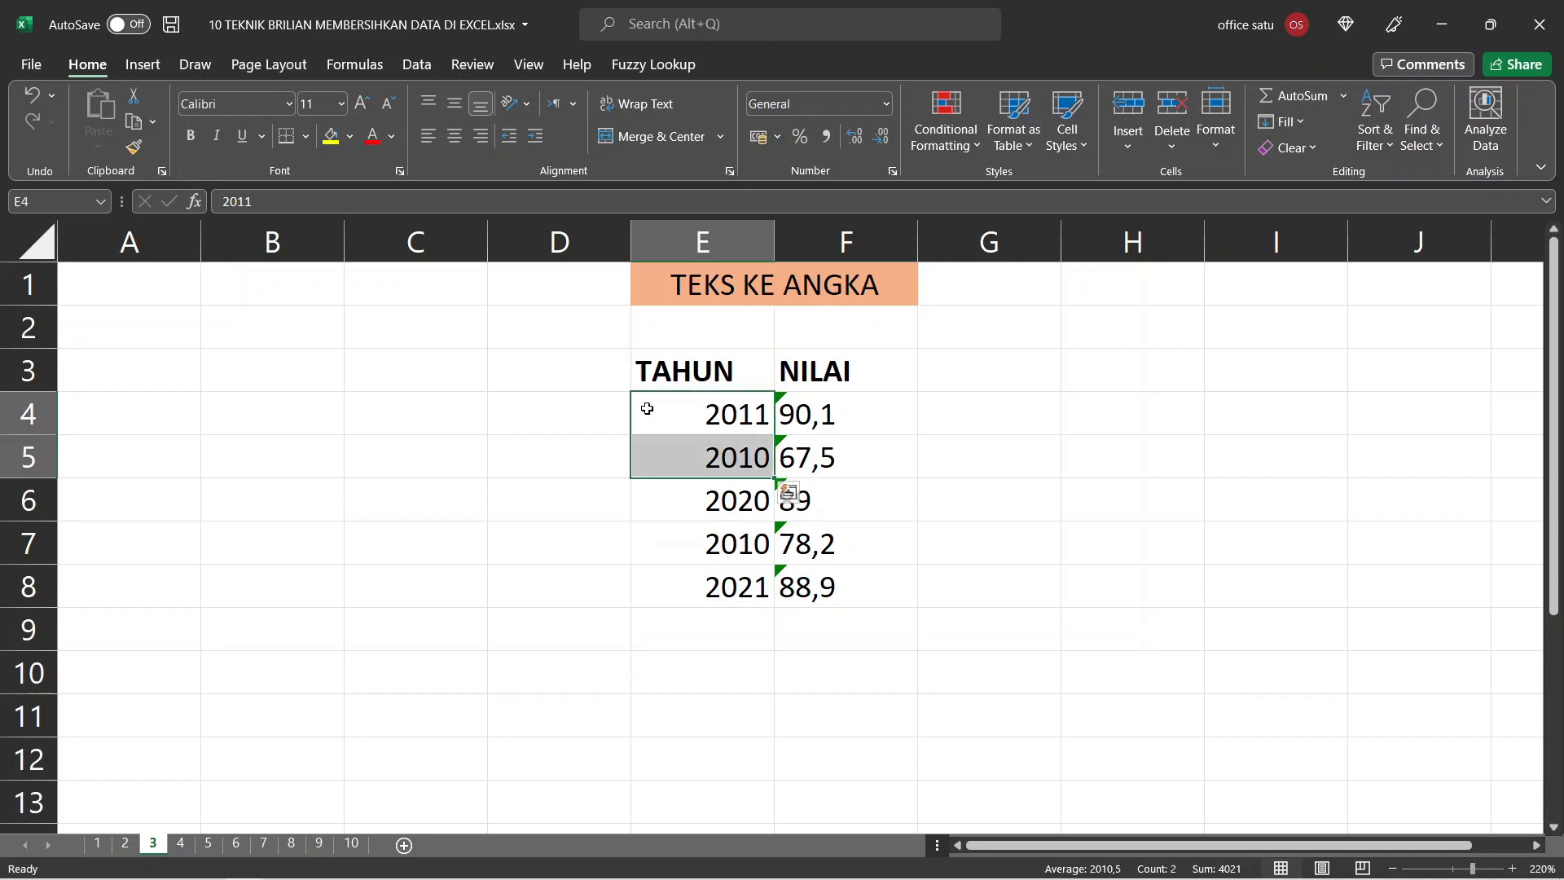
{"action": "key", "text": "ctrl+z"}
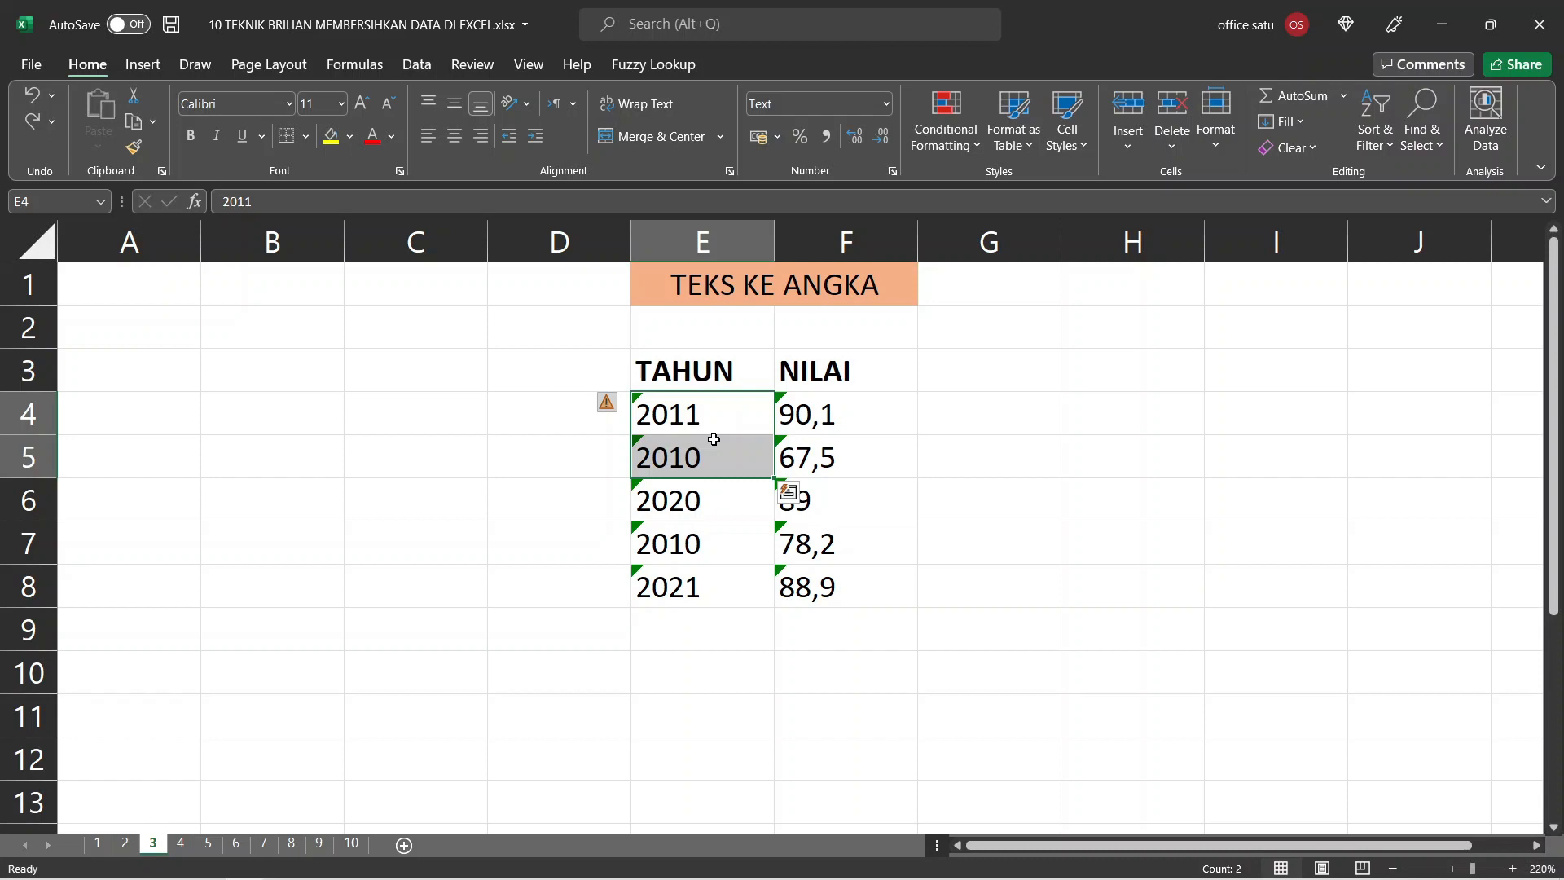
{"action": "key", "text": "Right"}
{"action": "key", "text": "Right"}
{"action": "key", "text": "Right"}
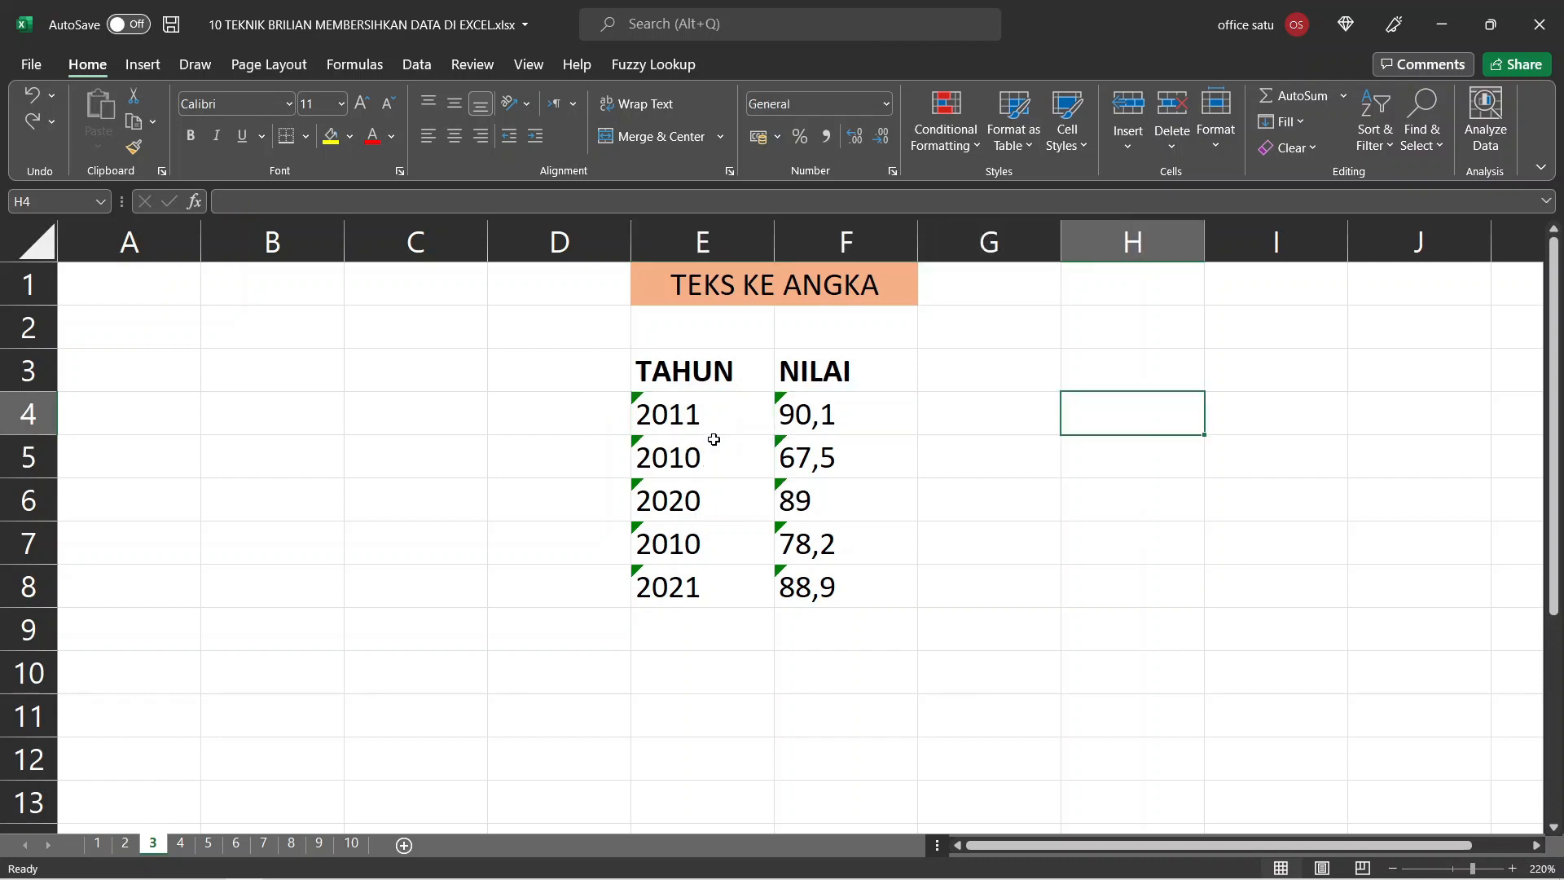
{"action": "key", "text": "Down"}
{"action": "key", "text": "Left"}
{"action": "key", "text": "Up"}
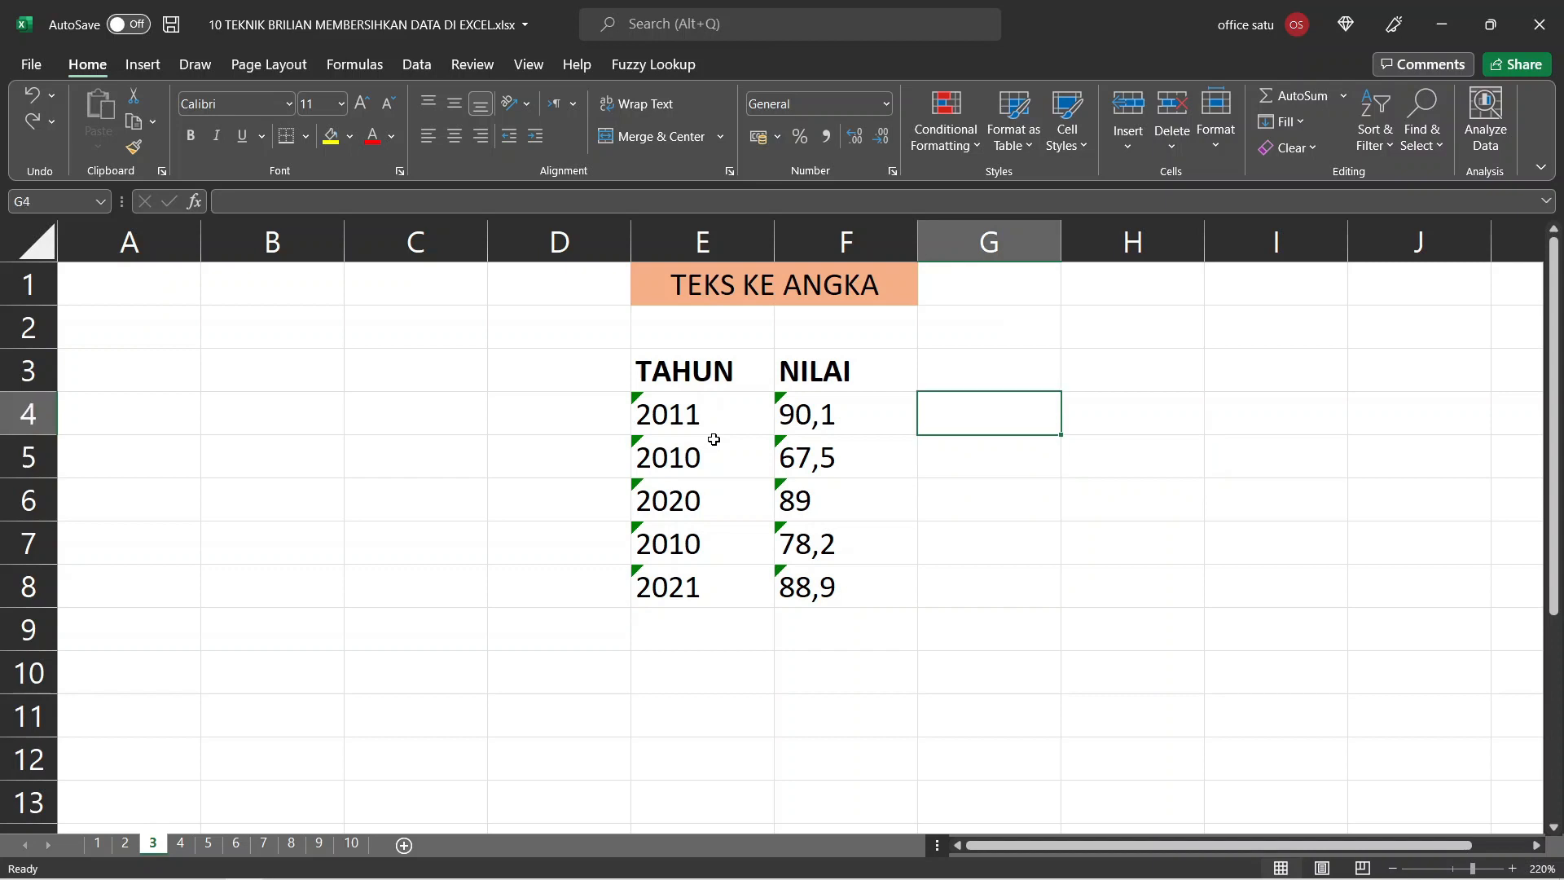
{"action": "type", "text": "="}
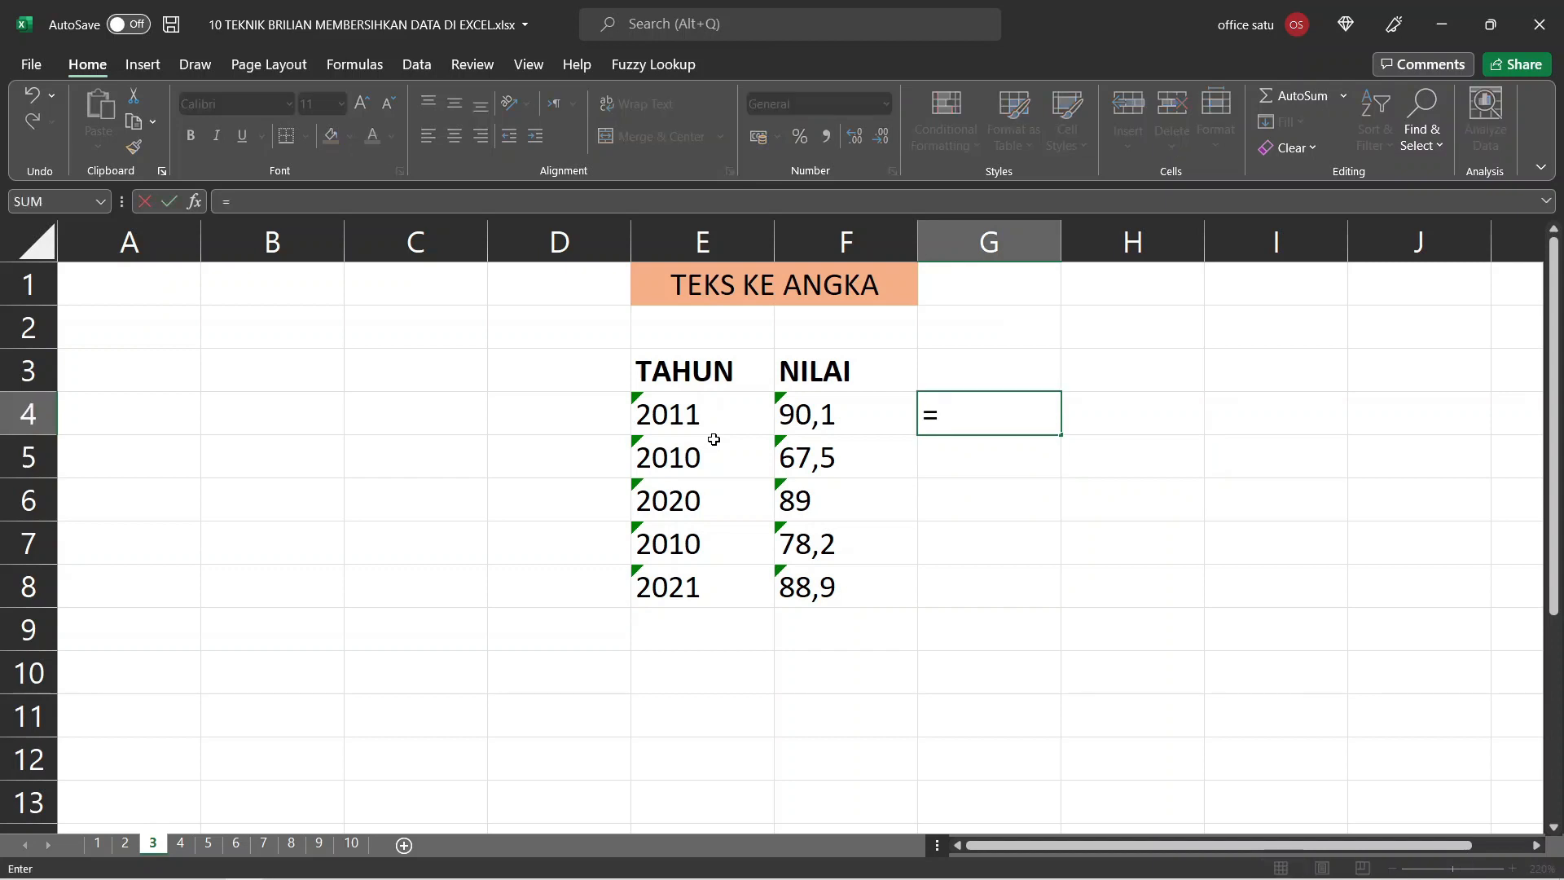
{"action": "type", "text": "TR"}
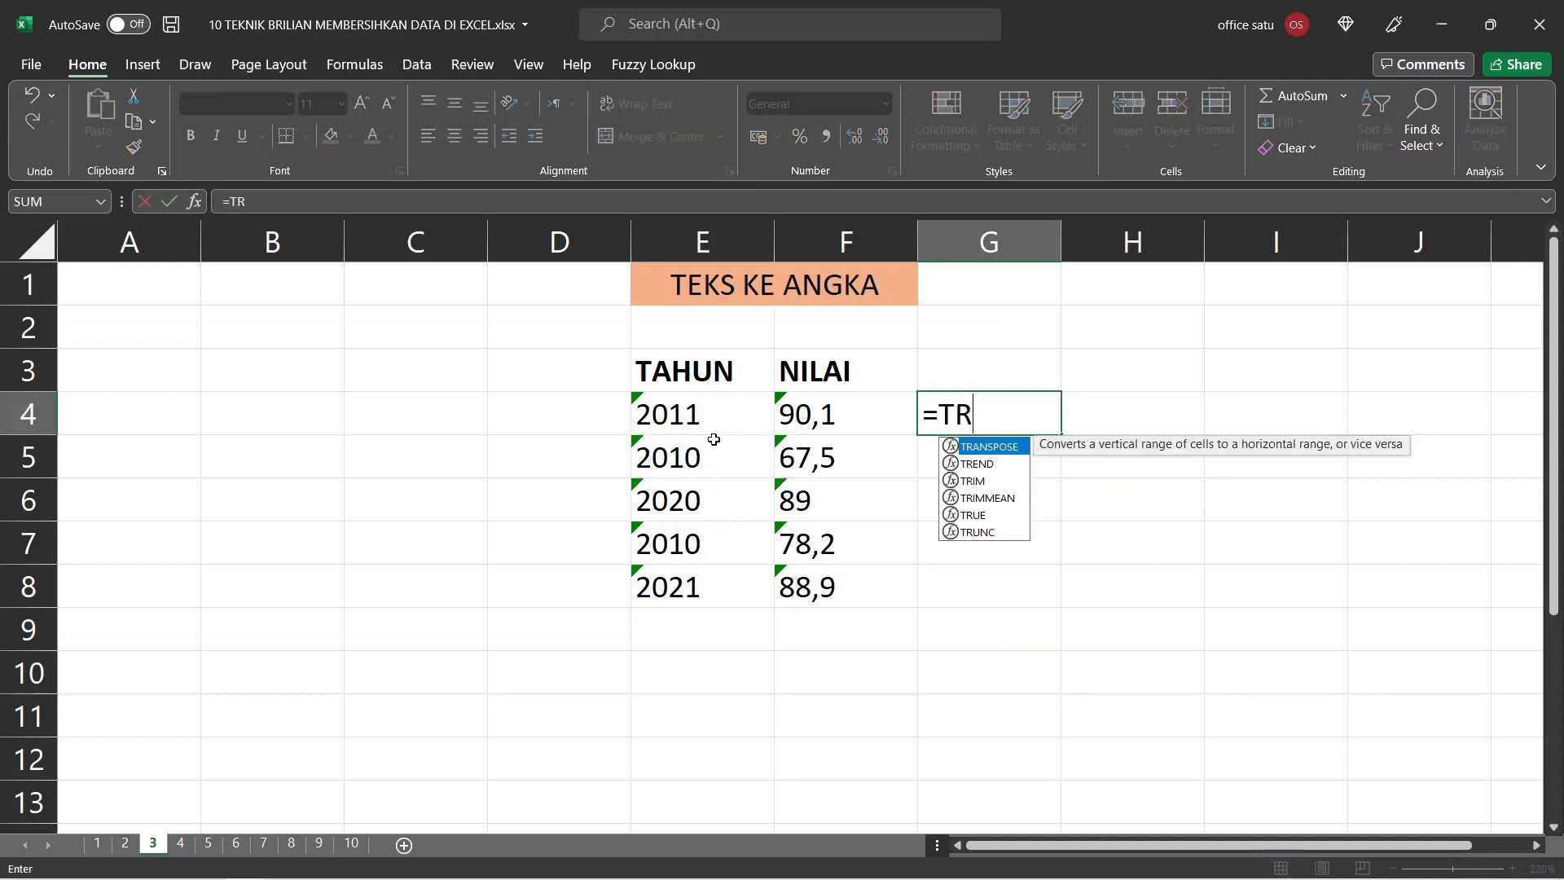
{"action": "key", "text": "BackSpace"}
{"action": "type", "text": "R"}
{"action": "key", "text": "BackSpace"}
{"action": "type", "text": "E"}
{"action": "key", "text": "BackSpace"}
{"action": "key", "text": "BackSpace"}
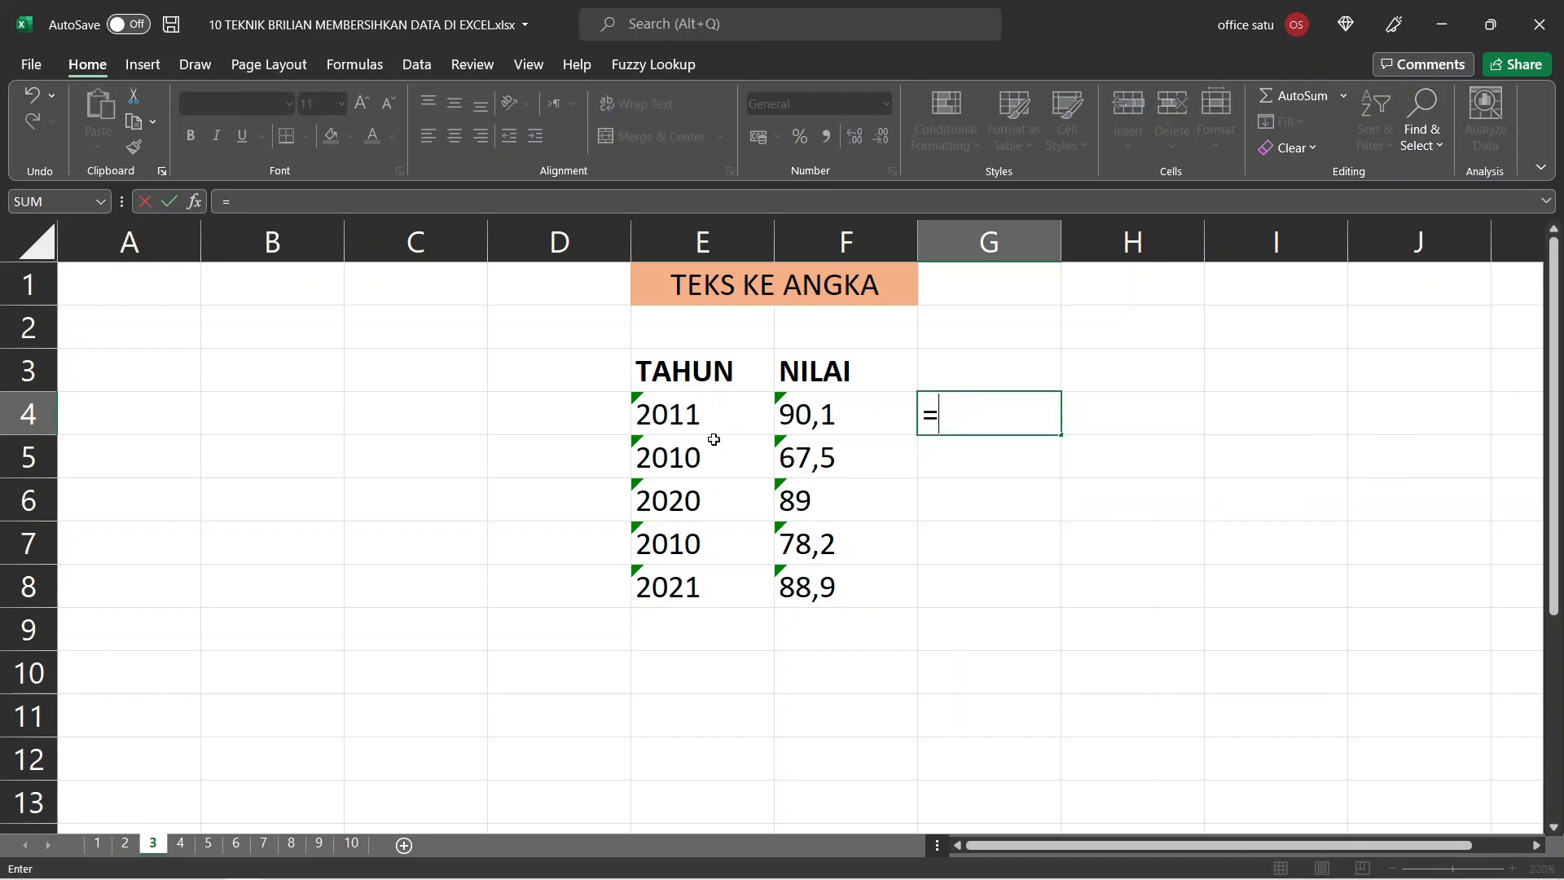
- Enter the formula =NUMBERVALUE(E4) in G4 and fill it down to G8
{"action": "type", "text": "NUM"}
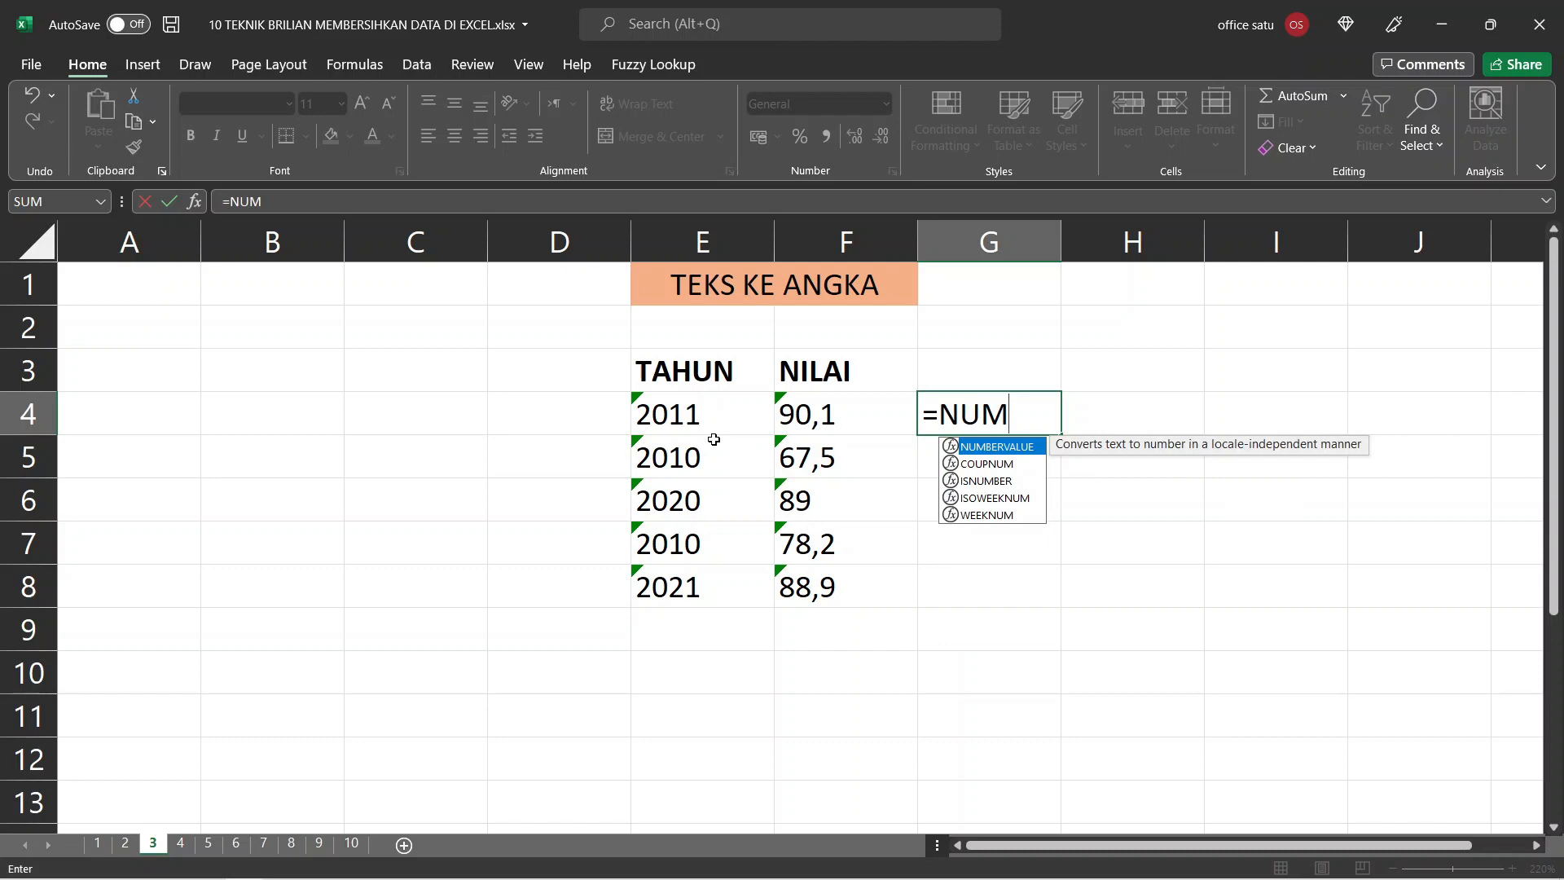
{"action": "key", "text": "Tab"}
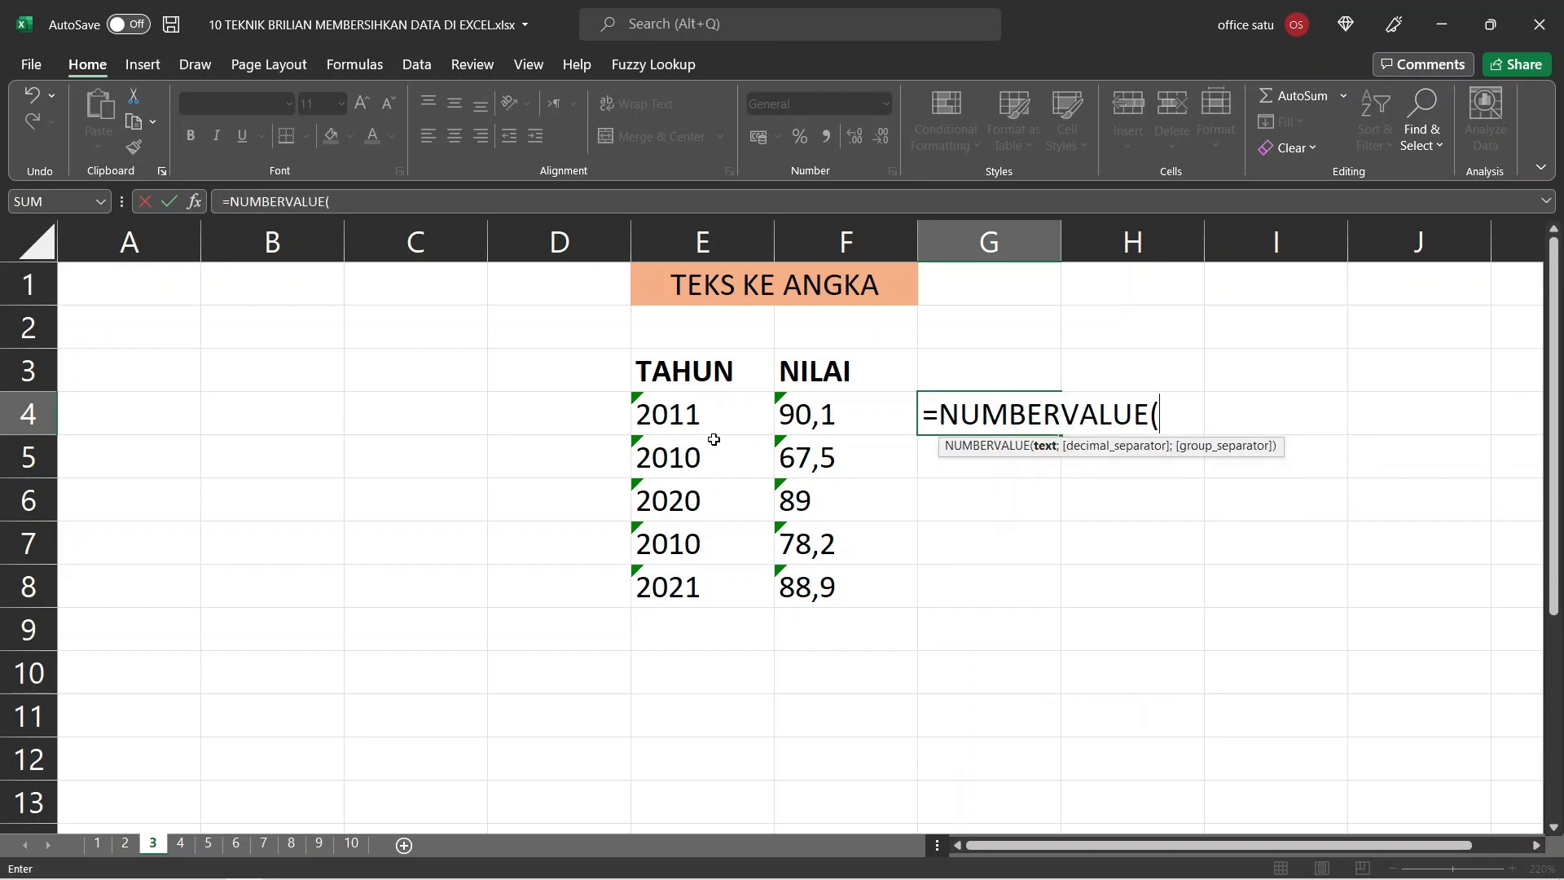
{"action": "left_click", "coordinate": [714, 440]}
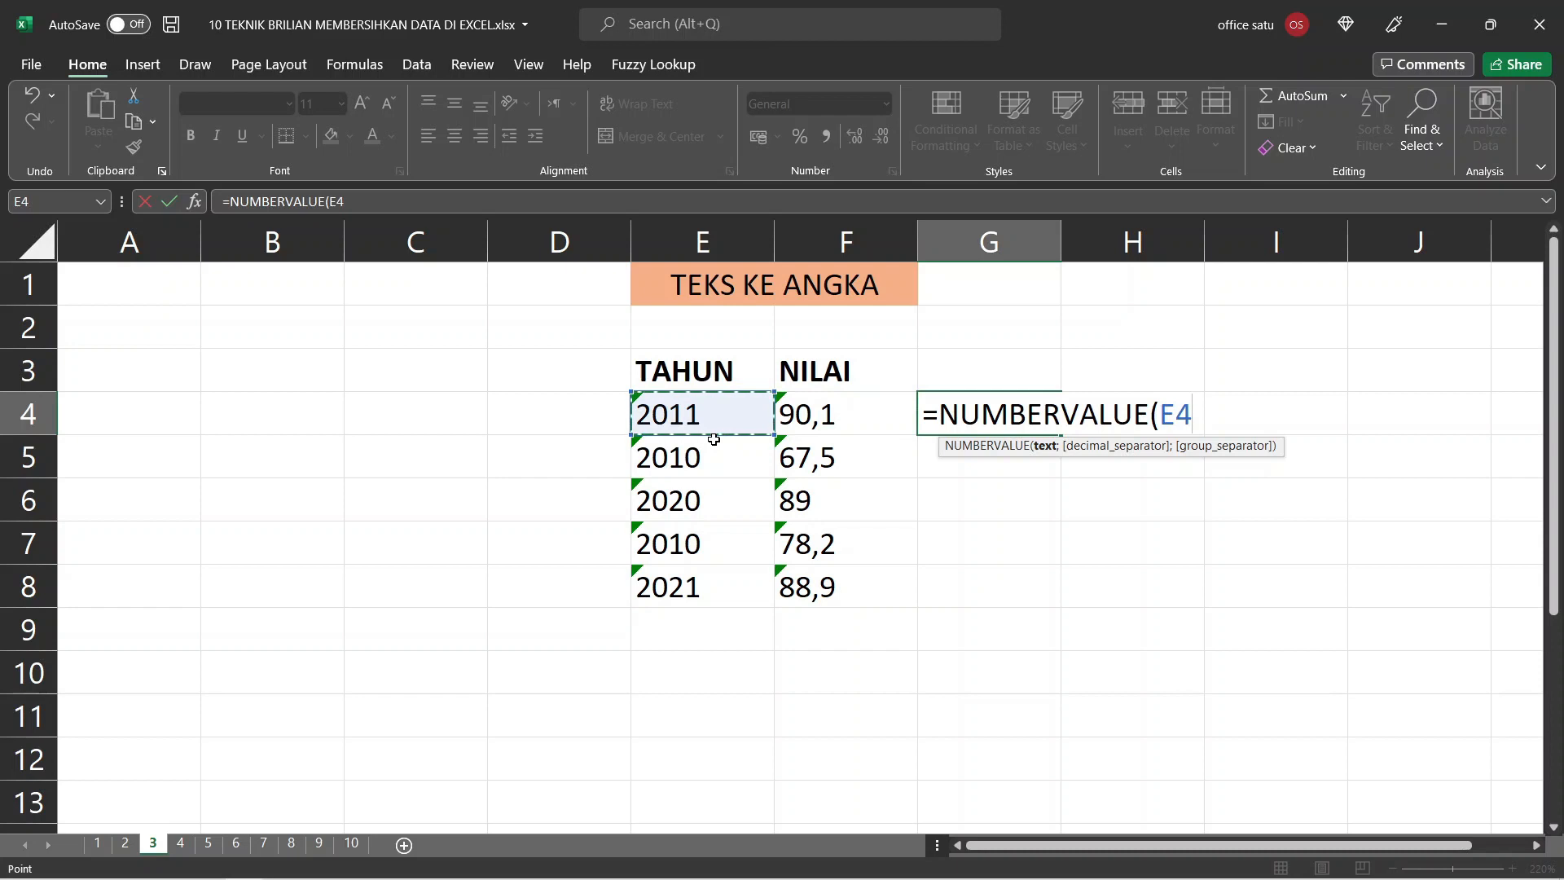
{"action": "type", "text": ";"}
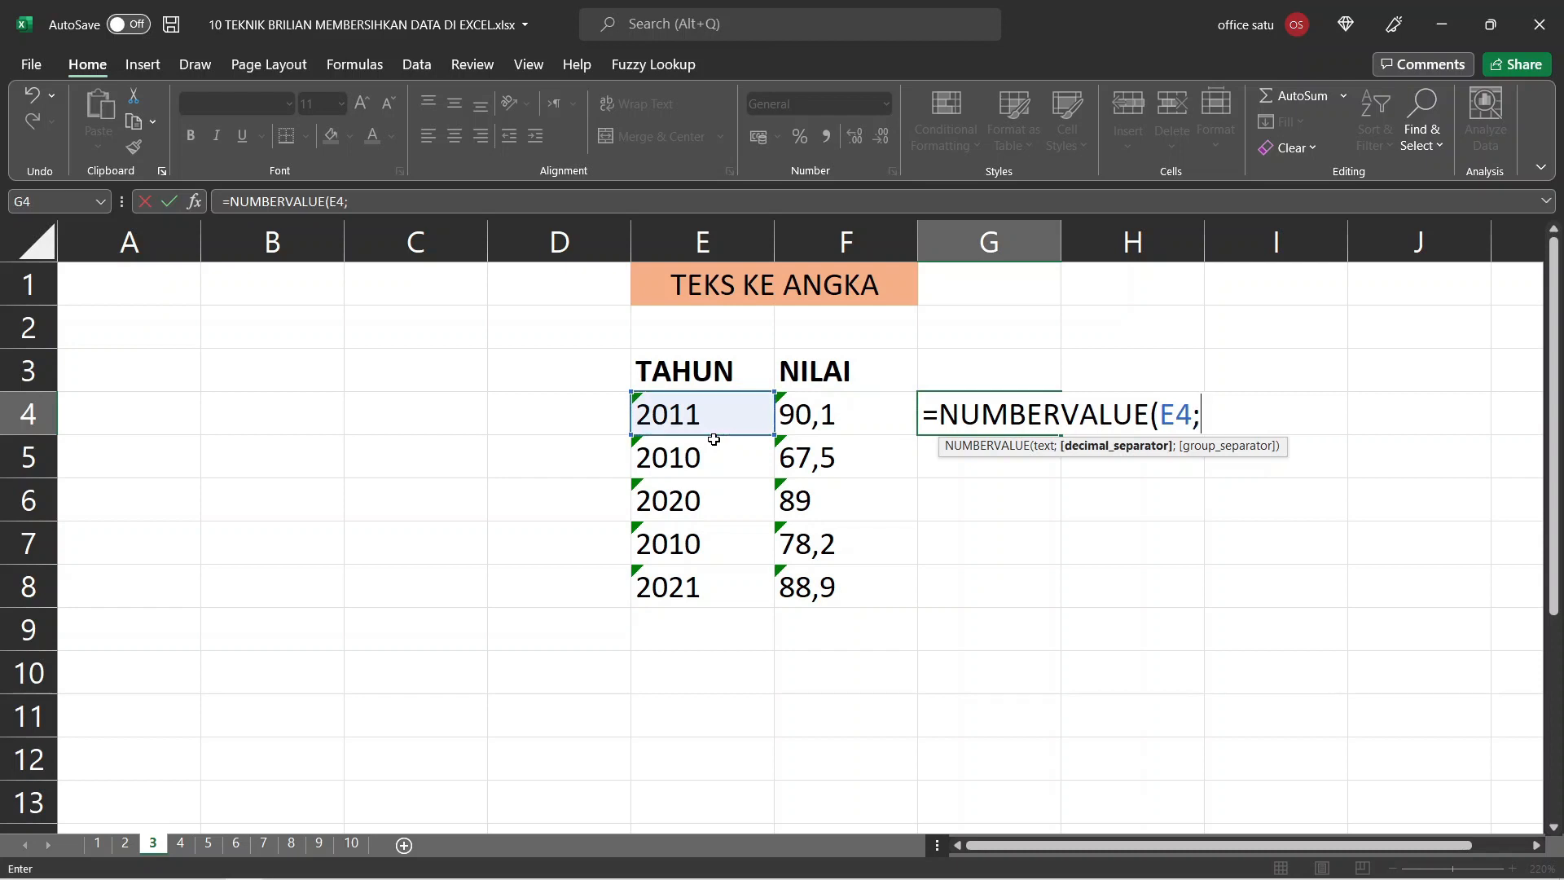
{"action": "key", "text": "BackSpace"}
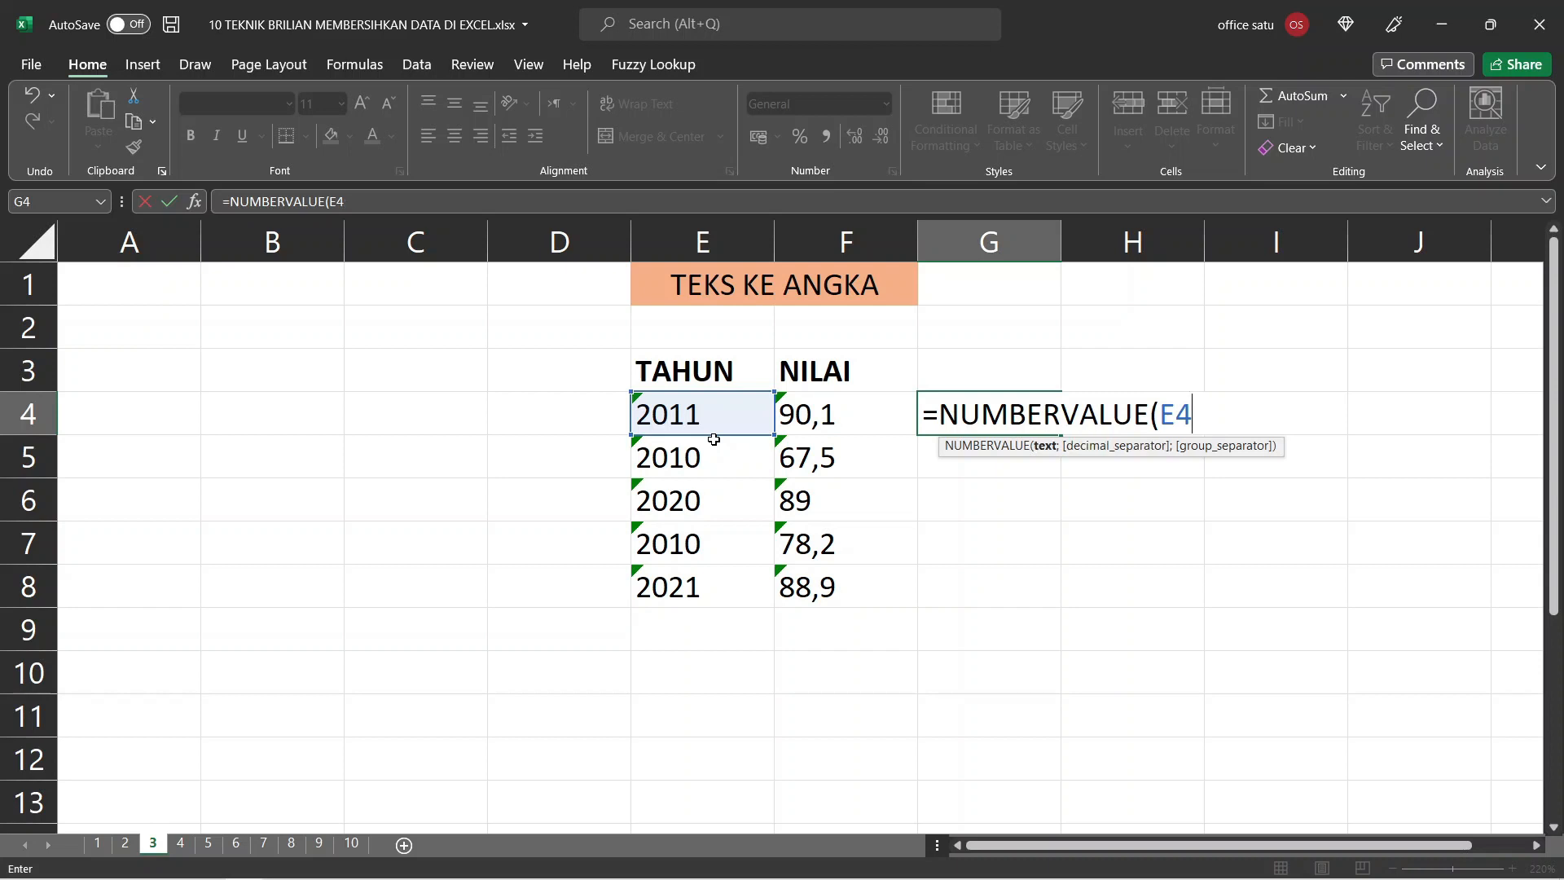
{"action": "type", "text": ")"}
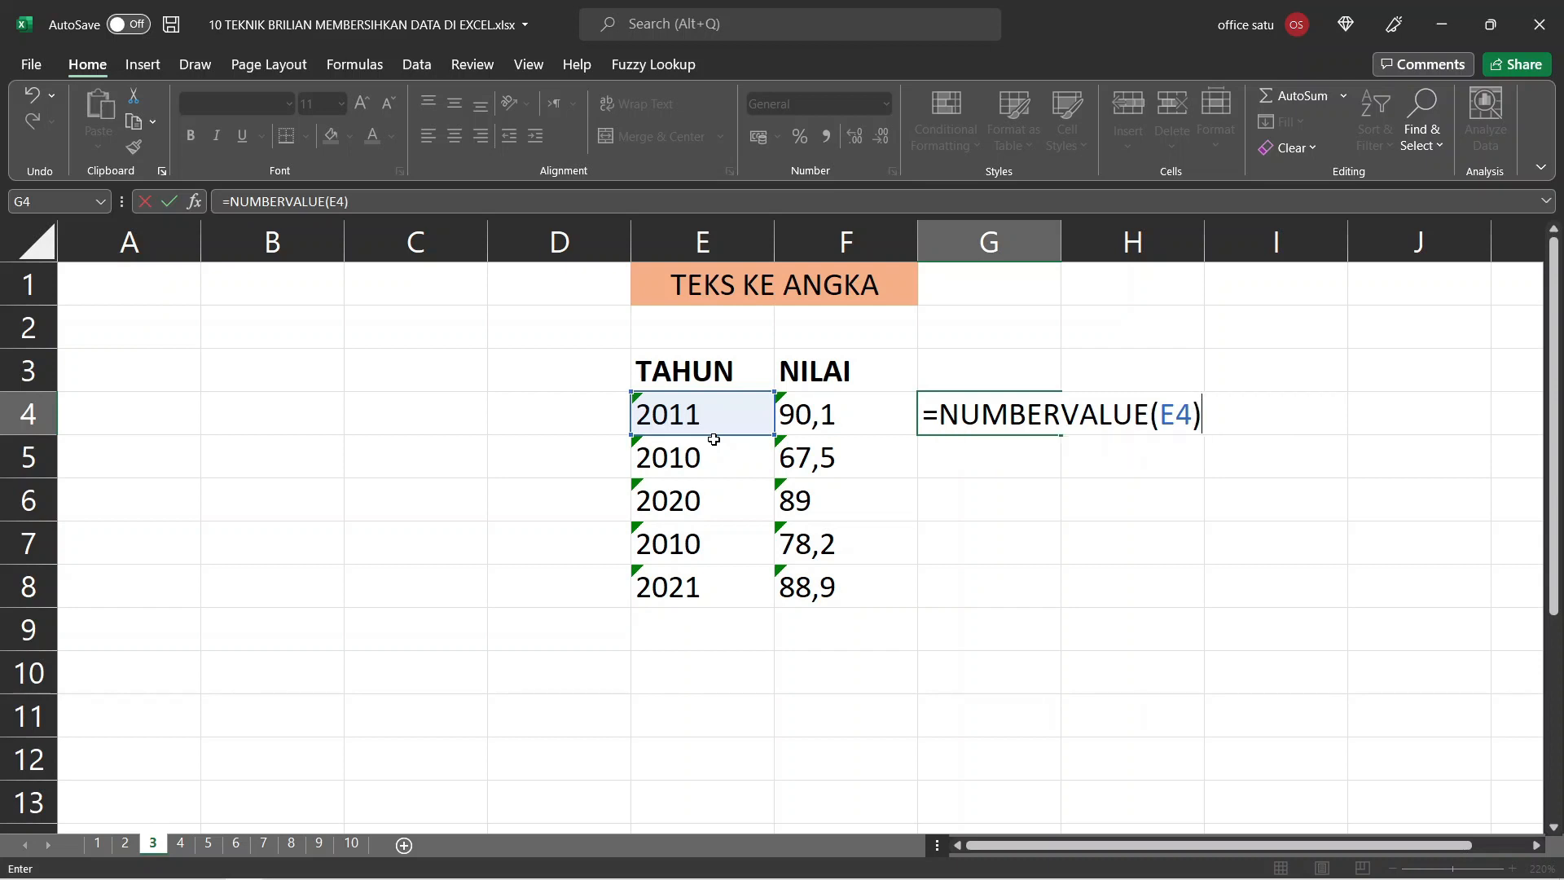
{"action": "key", "text": "Return"}
{"action": "key", "text": "Up"}
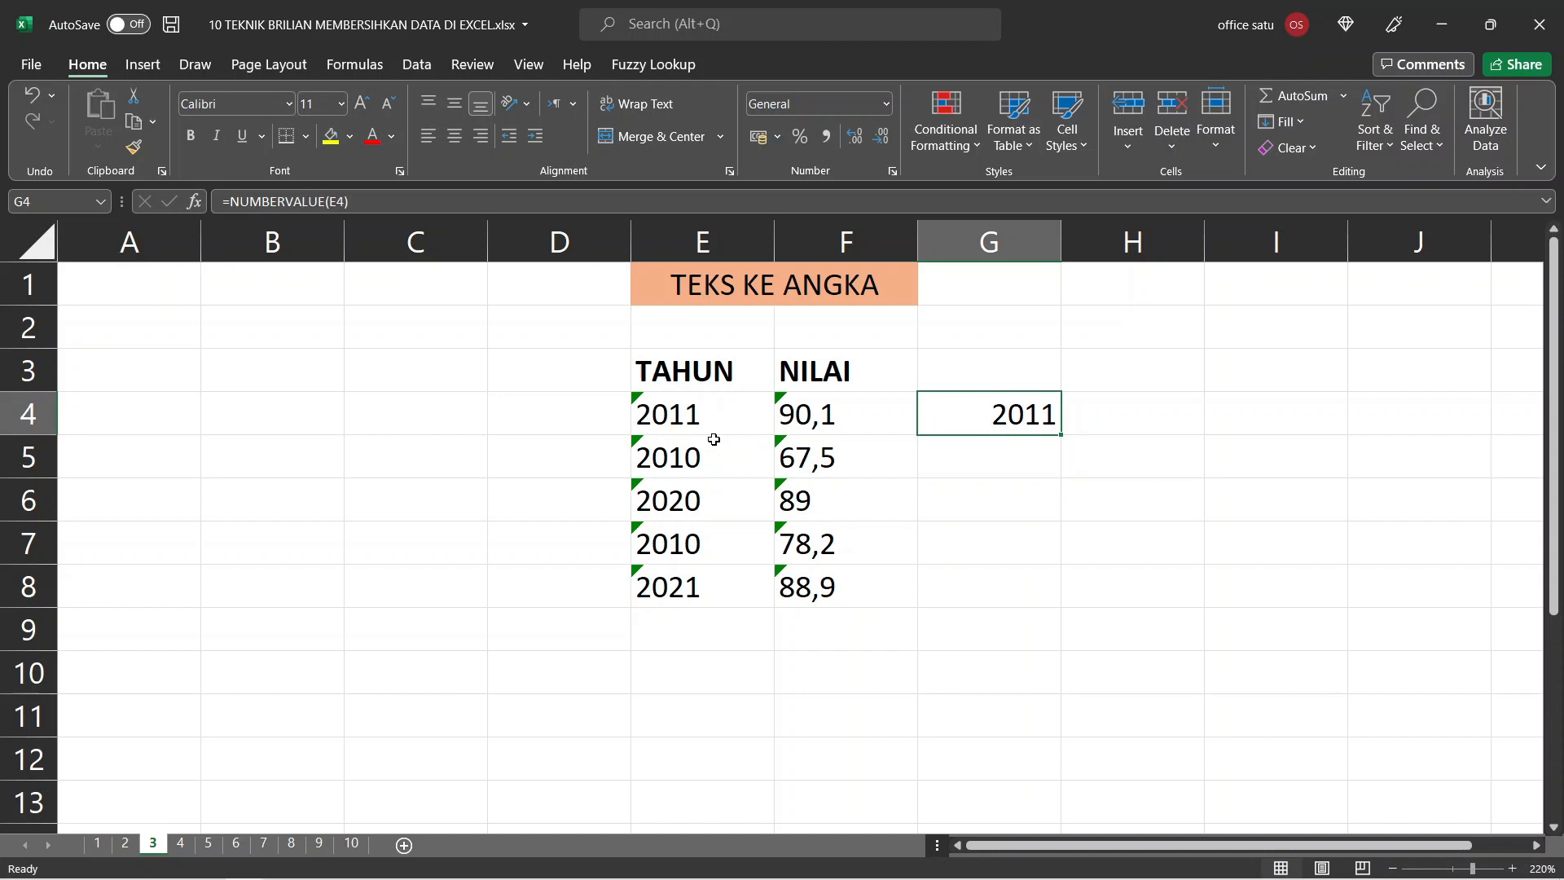
{"action": "double_click", "coordinate": [1060, 434]}
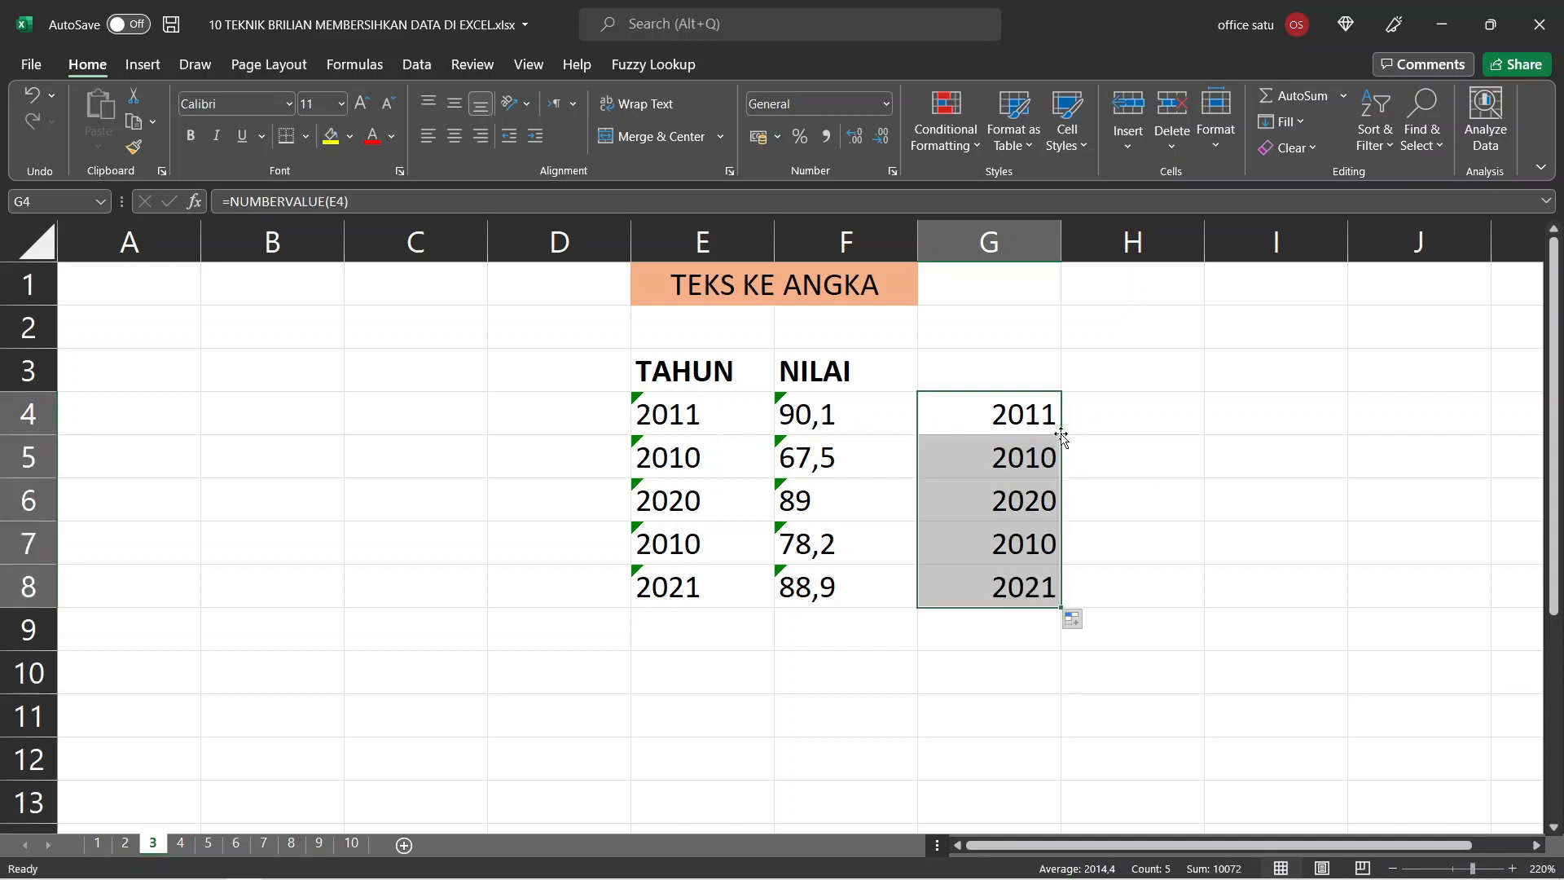
- Undo the formula fill below G4 and clear the NUMBERVALUE formula from G4
{"action": "key", "text": "ctrl+z"}
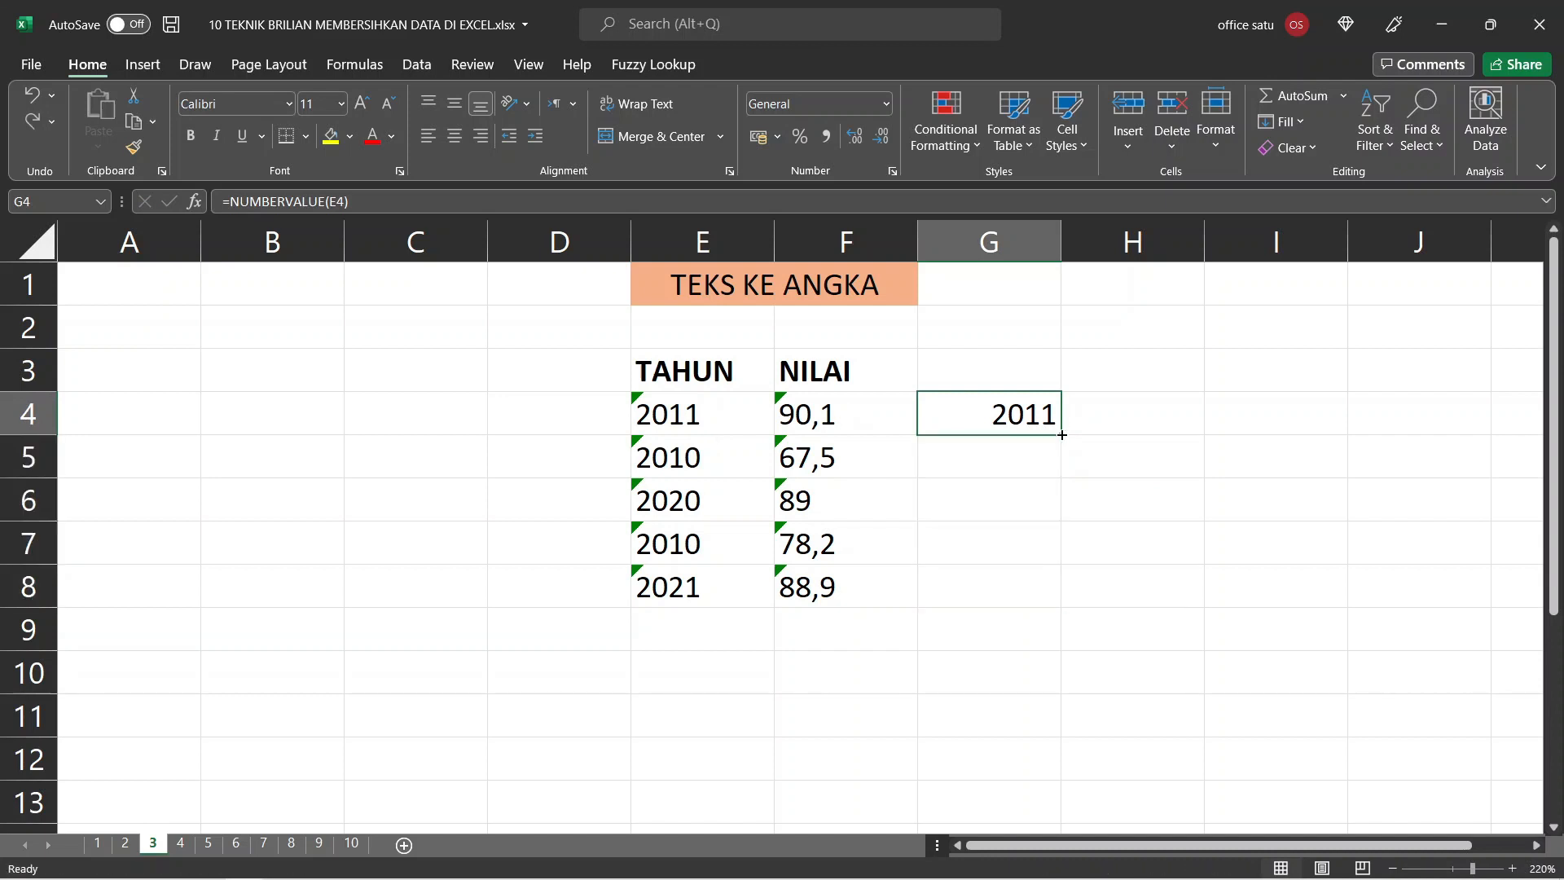
{"action": "key", "text": "Delete"}
{"action": "key", "text": "Down"}
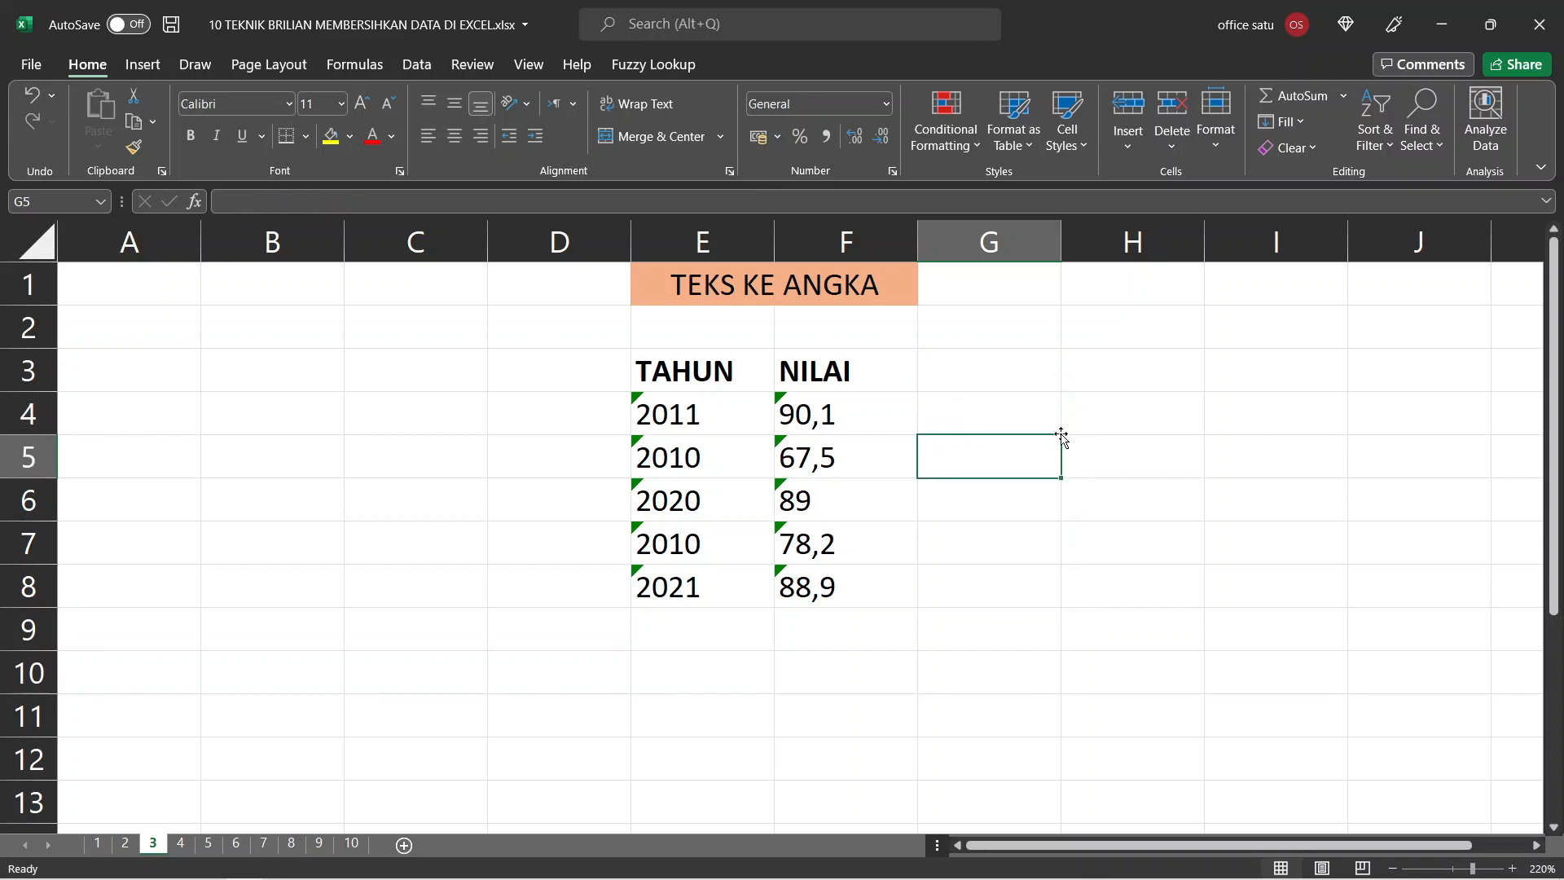
- Examine the text-stored values under TAHUN and NILAI in E4:F8
{"action": "key", "text": "Up"}
{"action": "key", "text": "Right"}
{"action": "key", "text": "Left"}
{"action": "key", "text": "Left"}
{"action": "key", "text": "Left"}
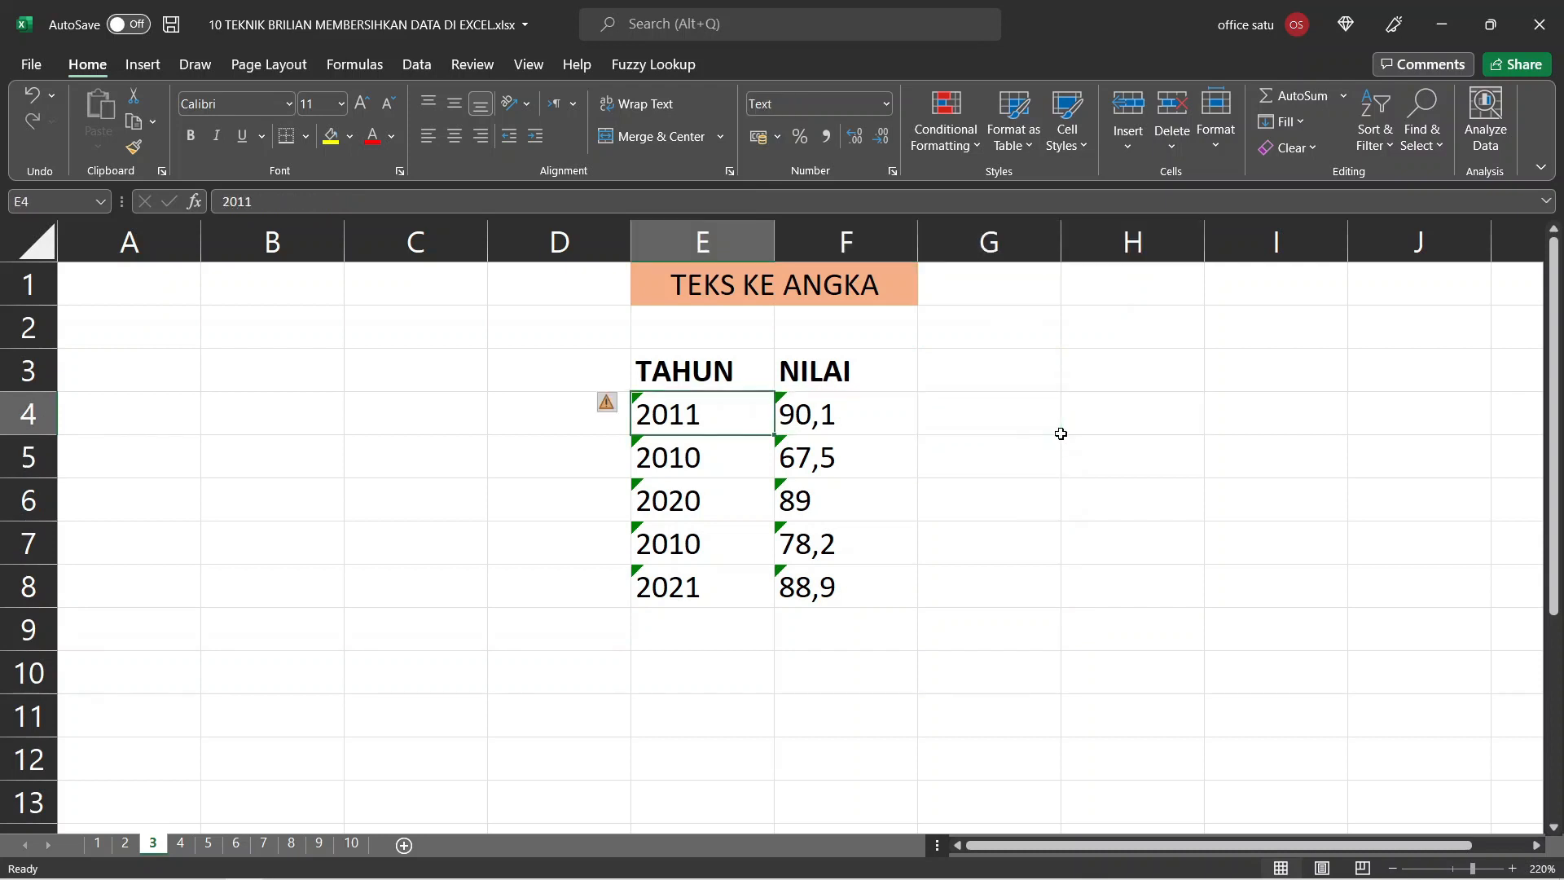
{"action": "key", "text": "shift+Right"}
{"action": "key", "text": "ctrl+shift+Down"}
{"action": "key", "text": "Right"}
{"action": "key", "text": "Right"}
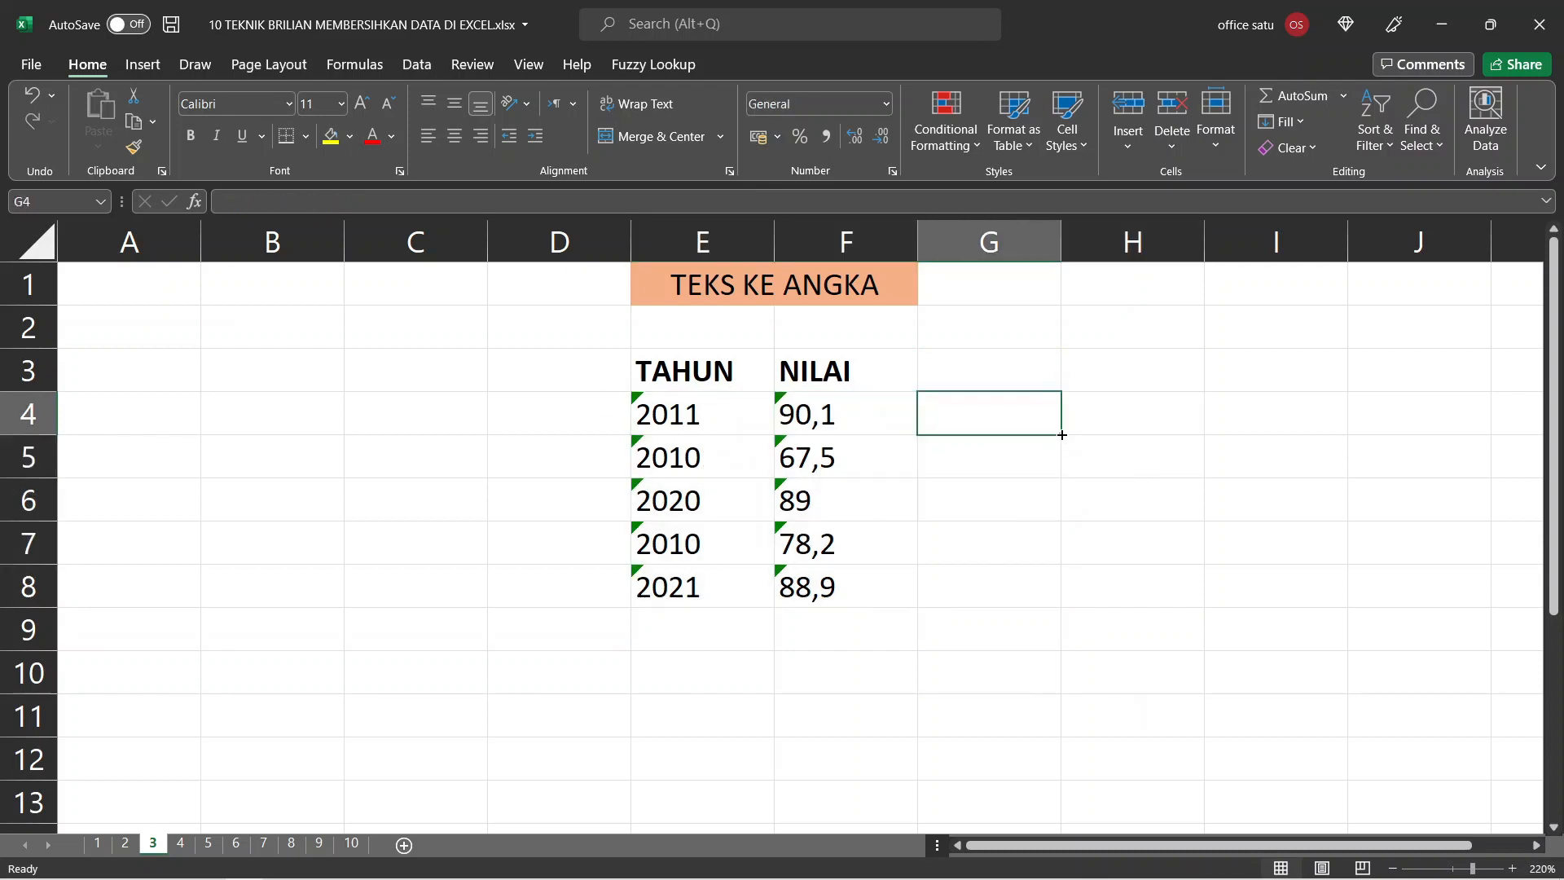
{"action": "type", "text": "=NUMBERVALUE("}
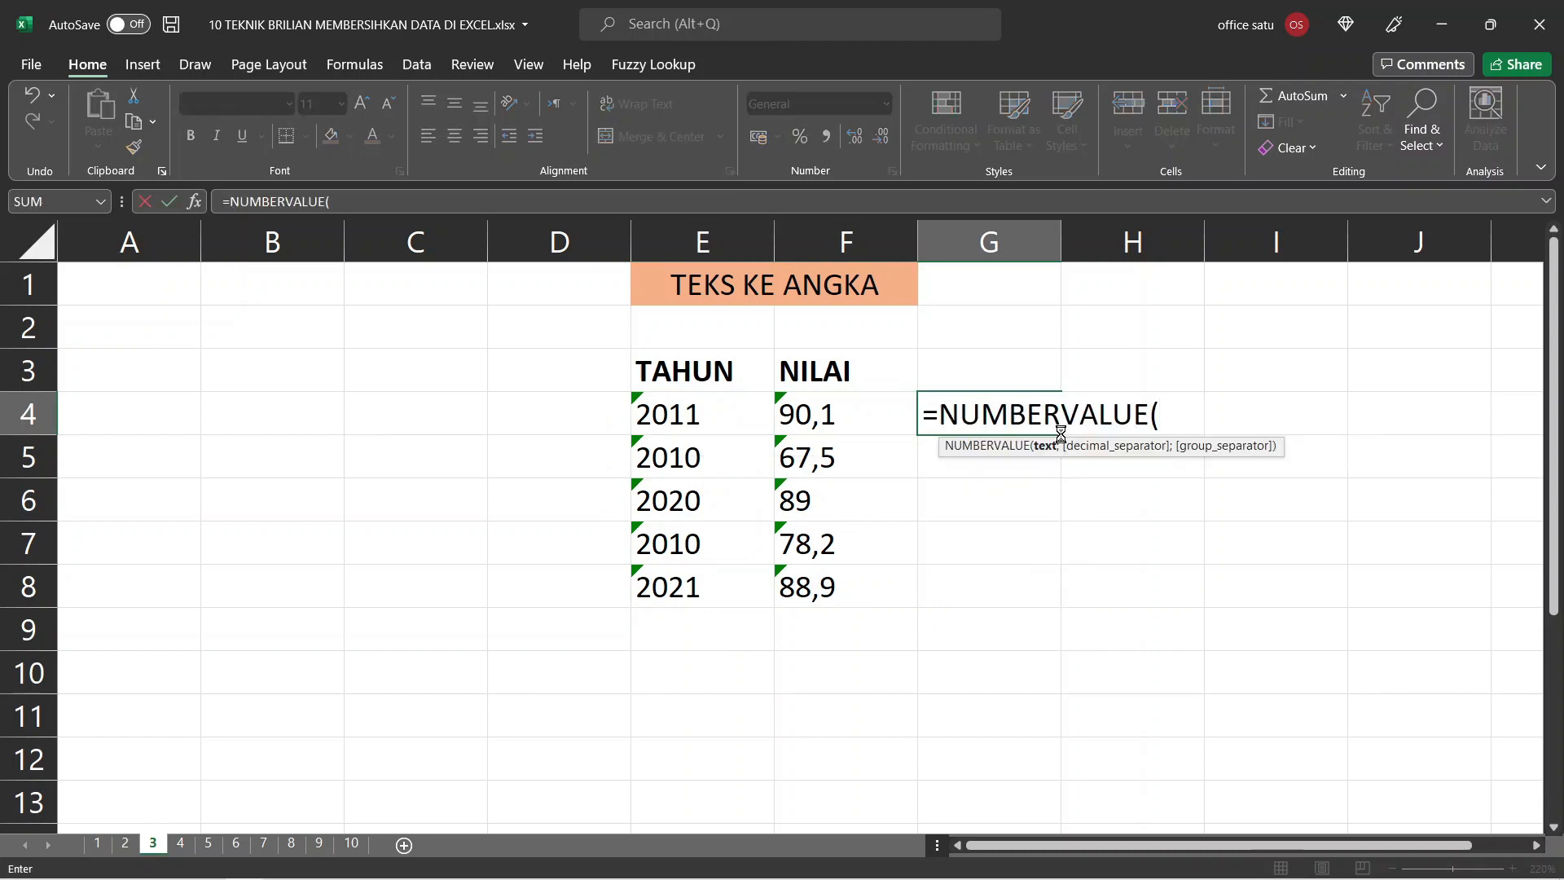
{"action": "key", "text": "Return"}
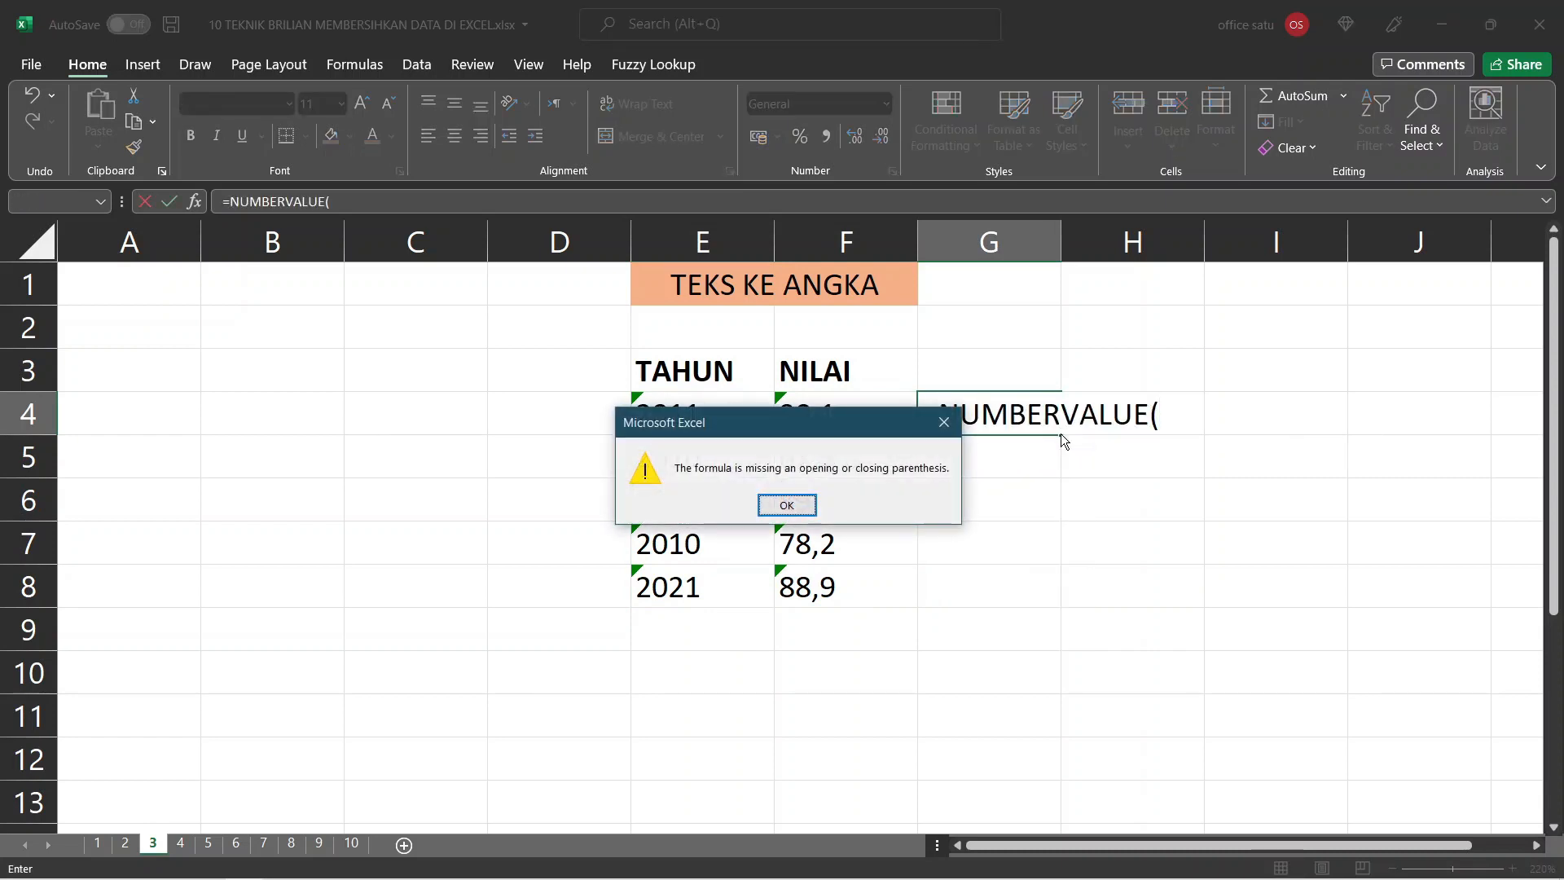
{"action": "key", "text": "Return"}
{"action": "key", "text": "BackSpace"}
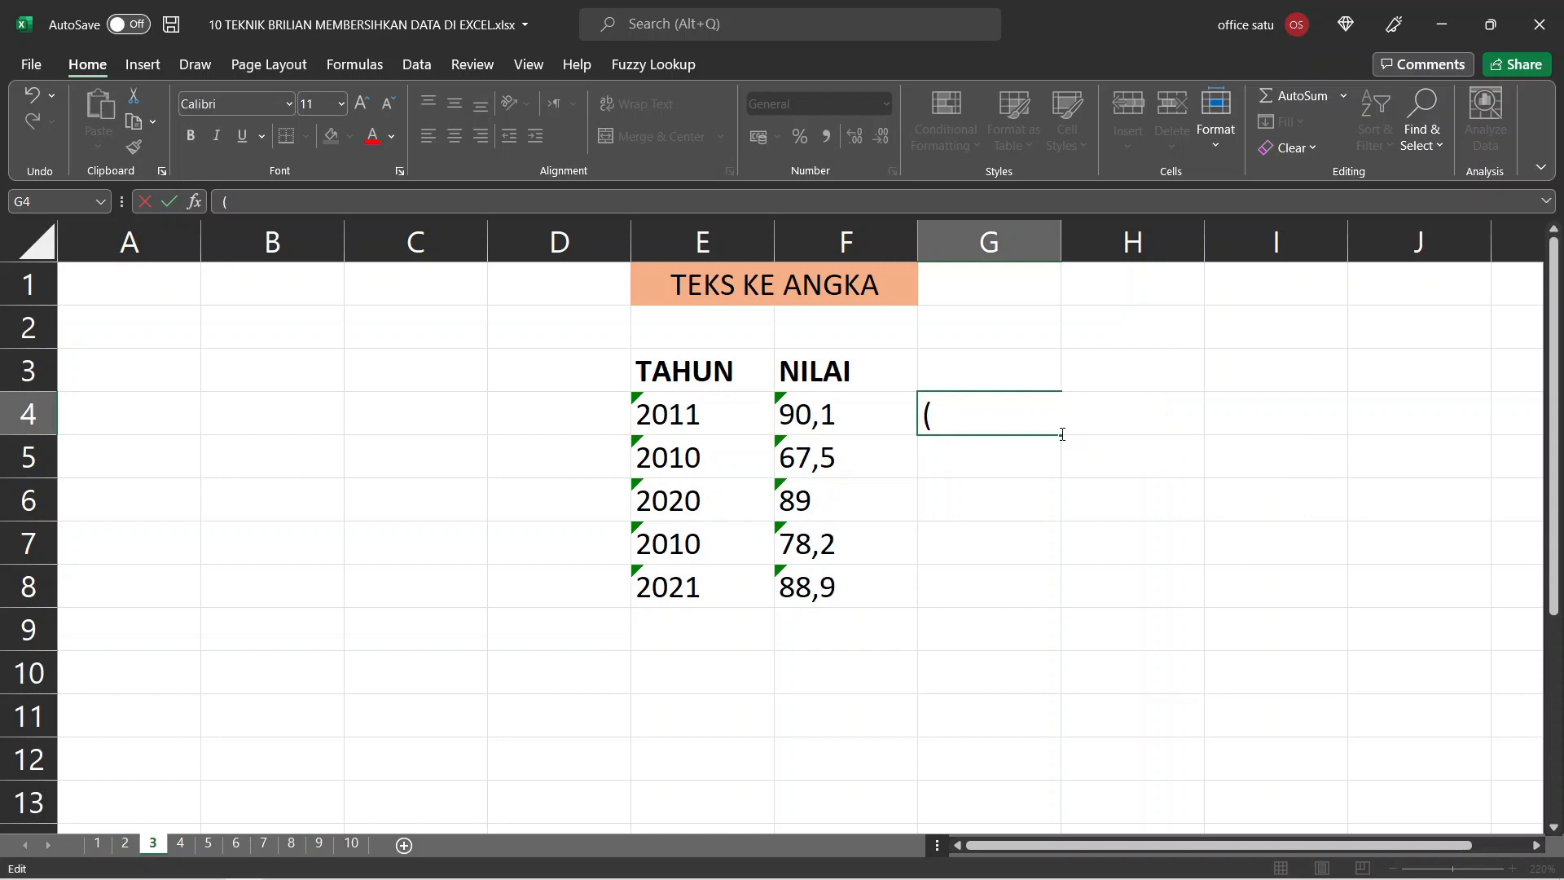
{"action": "key", "text": "BackSpace"}
{"action": "key", "text": "Return"}
- Check the error options offered for the text-stored NILAI cells F4:F8
{"action": "key", "text": "Up"}
{"action": "key", "text": "Left"}
{"action": "key", "text": "ctrl+shift+Down"}
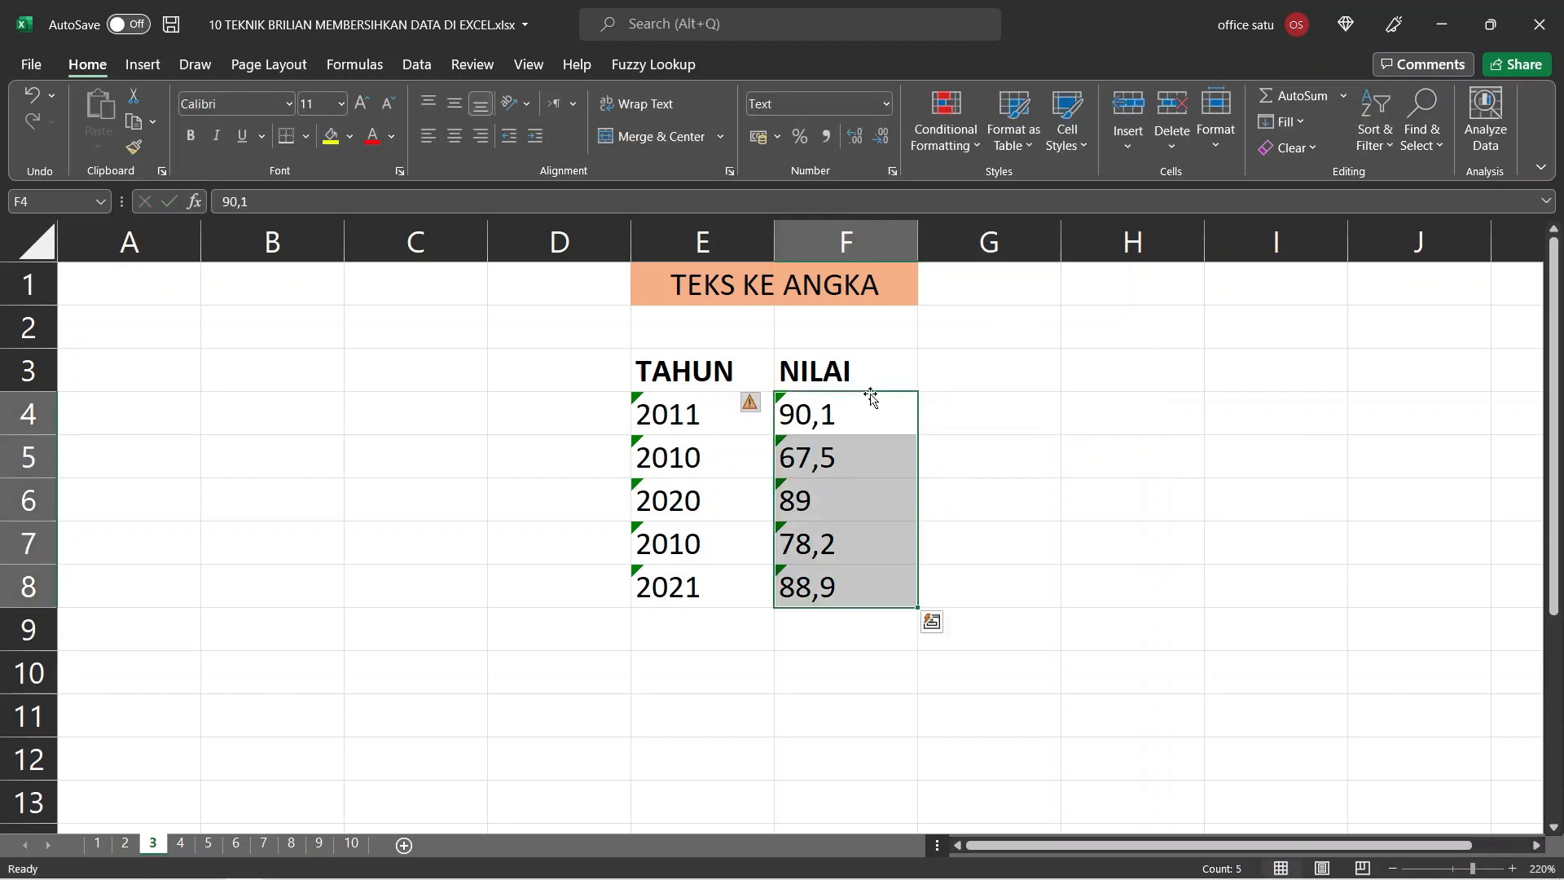
{"action": "left_click", "coordinate": [751, 402]}
{"action": "left_click", "coordinate": [1085, 414]}
{"action": "key", "text": "Left"}
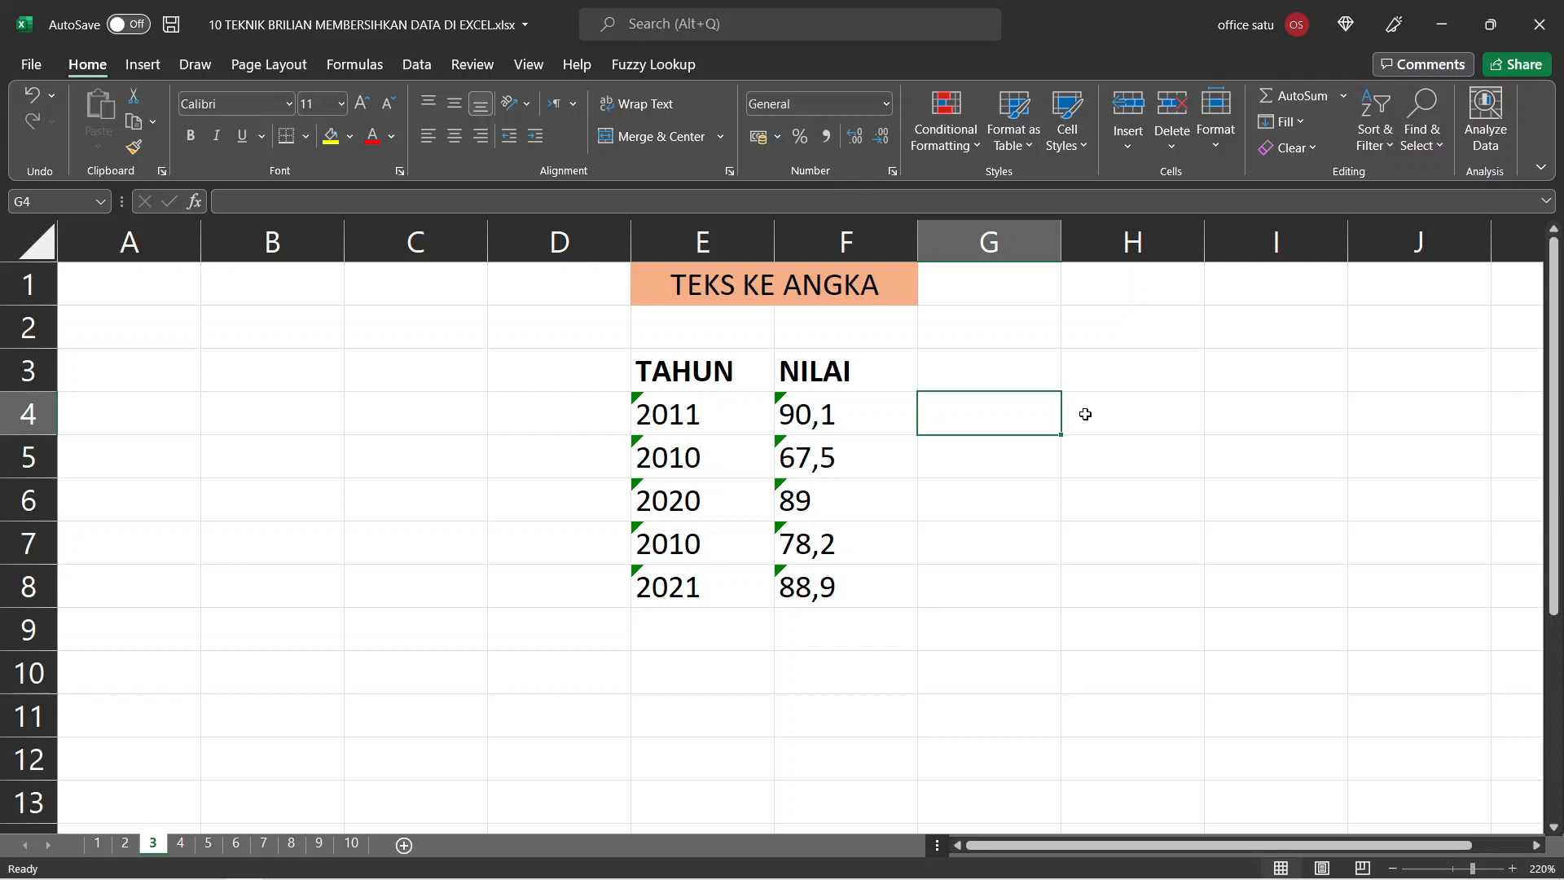
- Enter 1 in cell H4 and copy that cell
{"action": "left_click", "coordinate": [1085, 414]}
{"action": "type", "text": "1"}
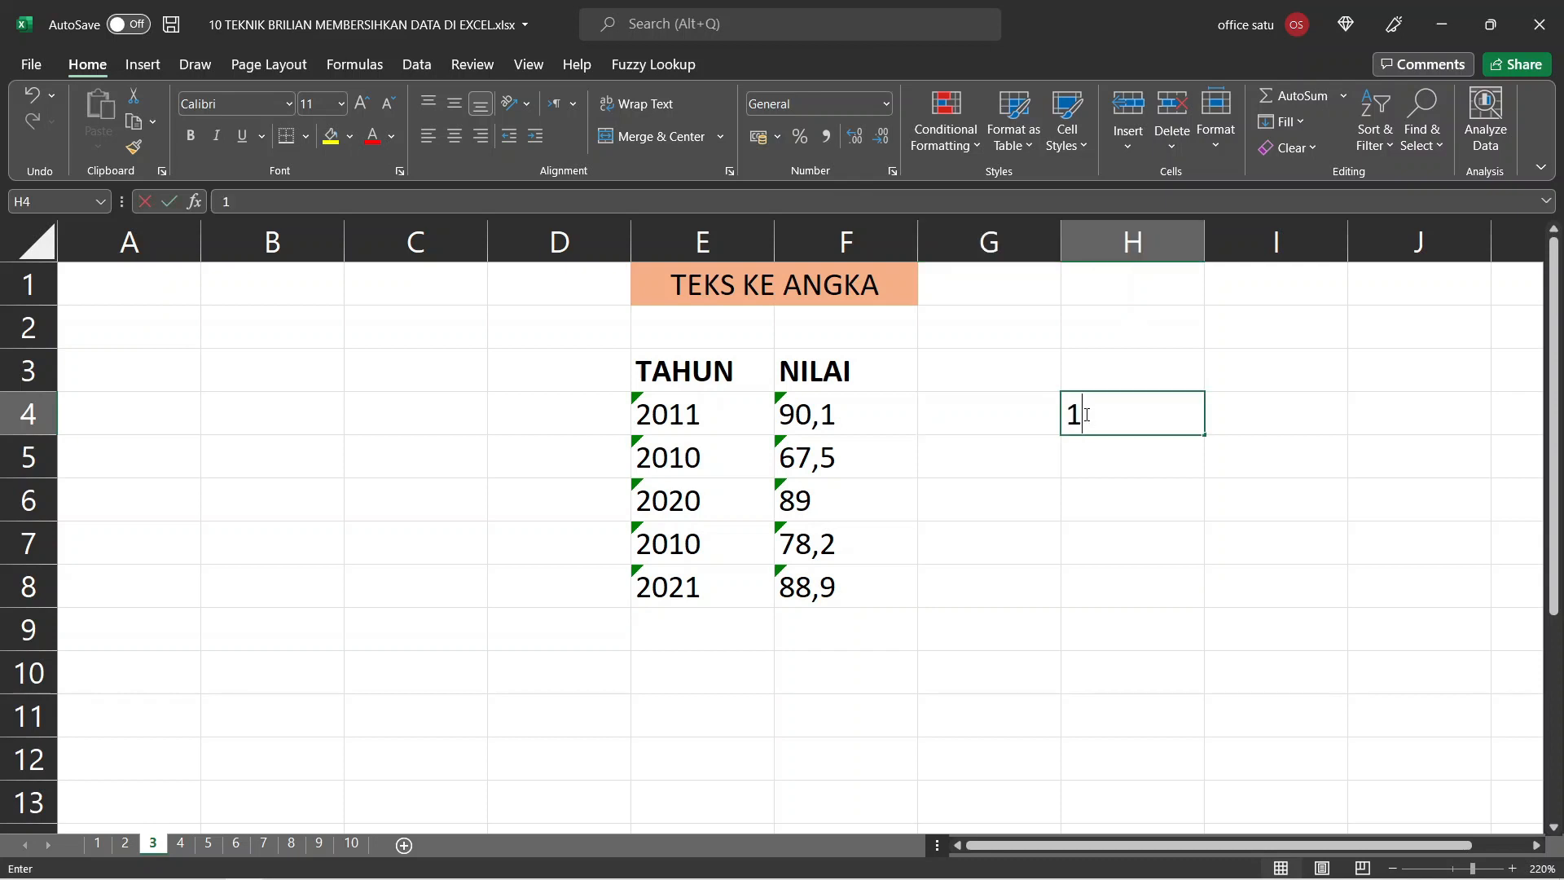
{"action": "key", "text": "Return"}
{"action": "left_click", "coordinate": [1085, 413]}
{"action": "key", "text": "ctrl+c"}
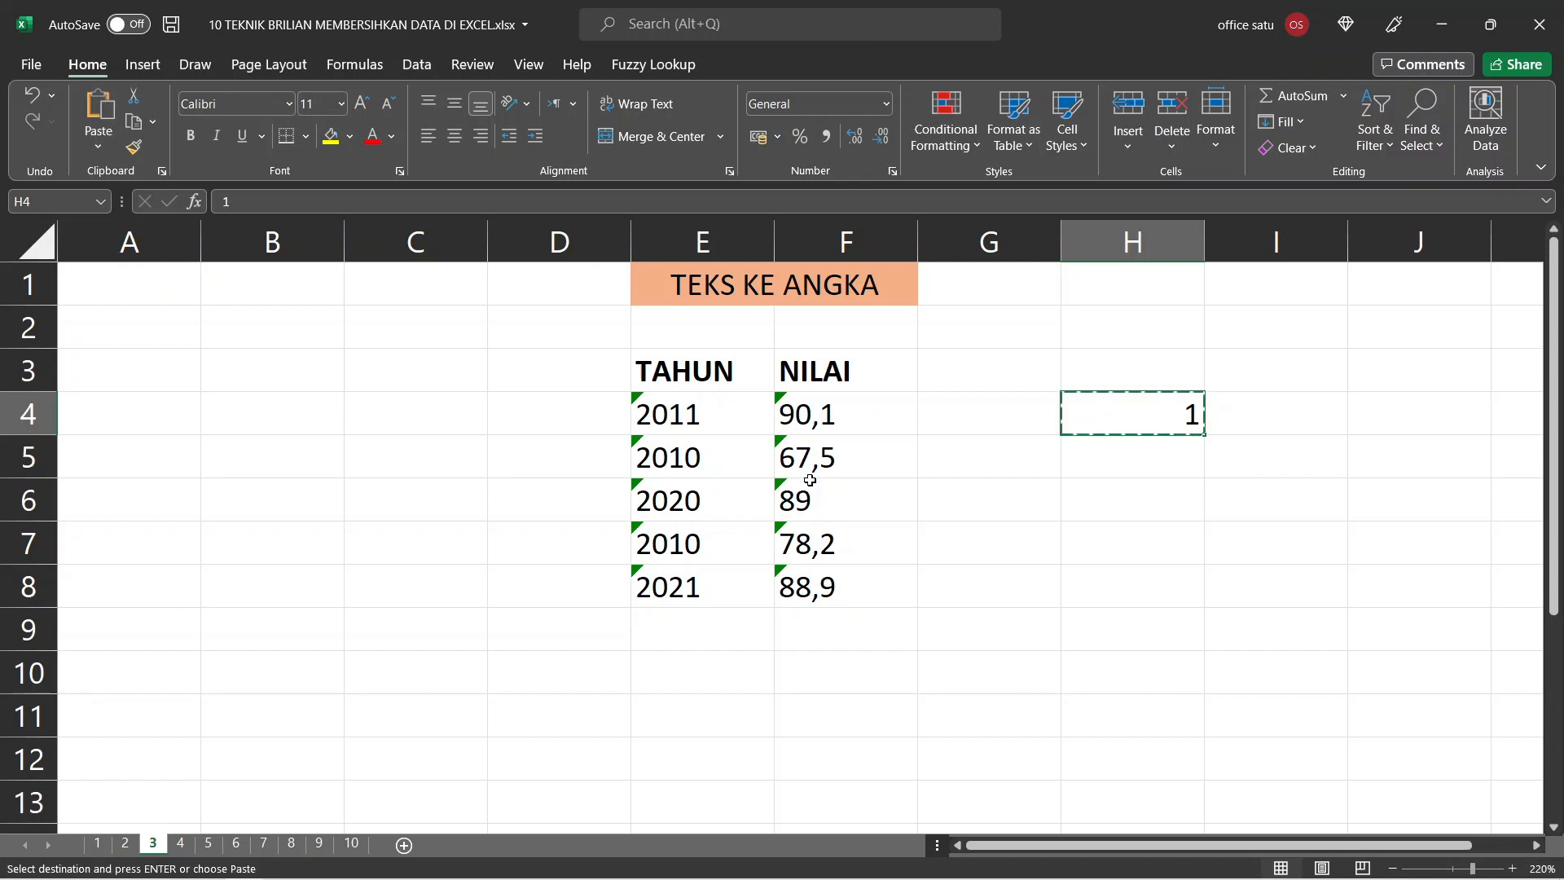
- Convert the text-stored numbers in E4:F8 by applying Paste Special with the Multiply operation using the copied 1
{"action": "key", "text": "Left"}
{"action": "key", "text": "Left"}
{"action": "key", "text": "Left"}
{"action": "key", "text": "ctrl+shift+Down"}
{"action": "key", "text": "shift+Right"}
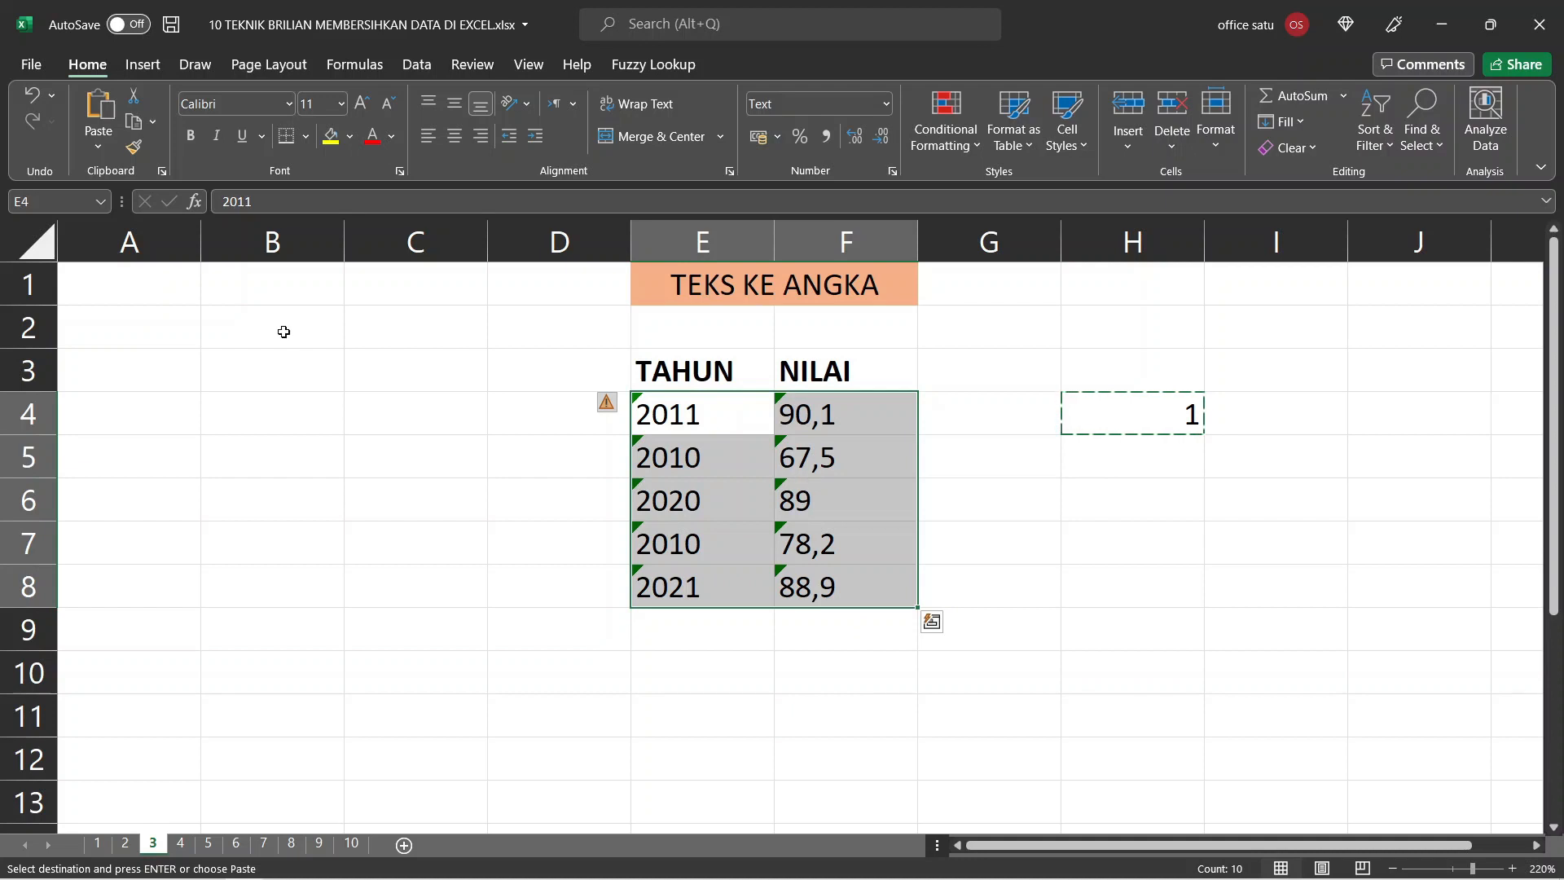
{"action": "left_click", "coordinate": [101, 154]}
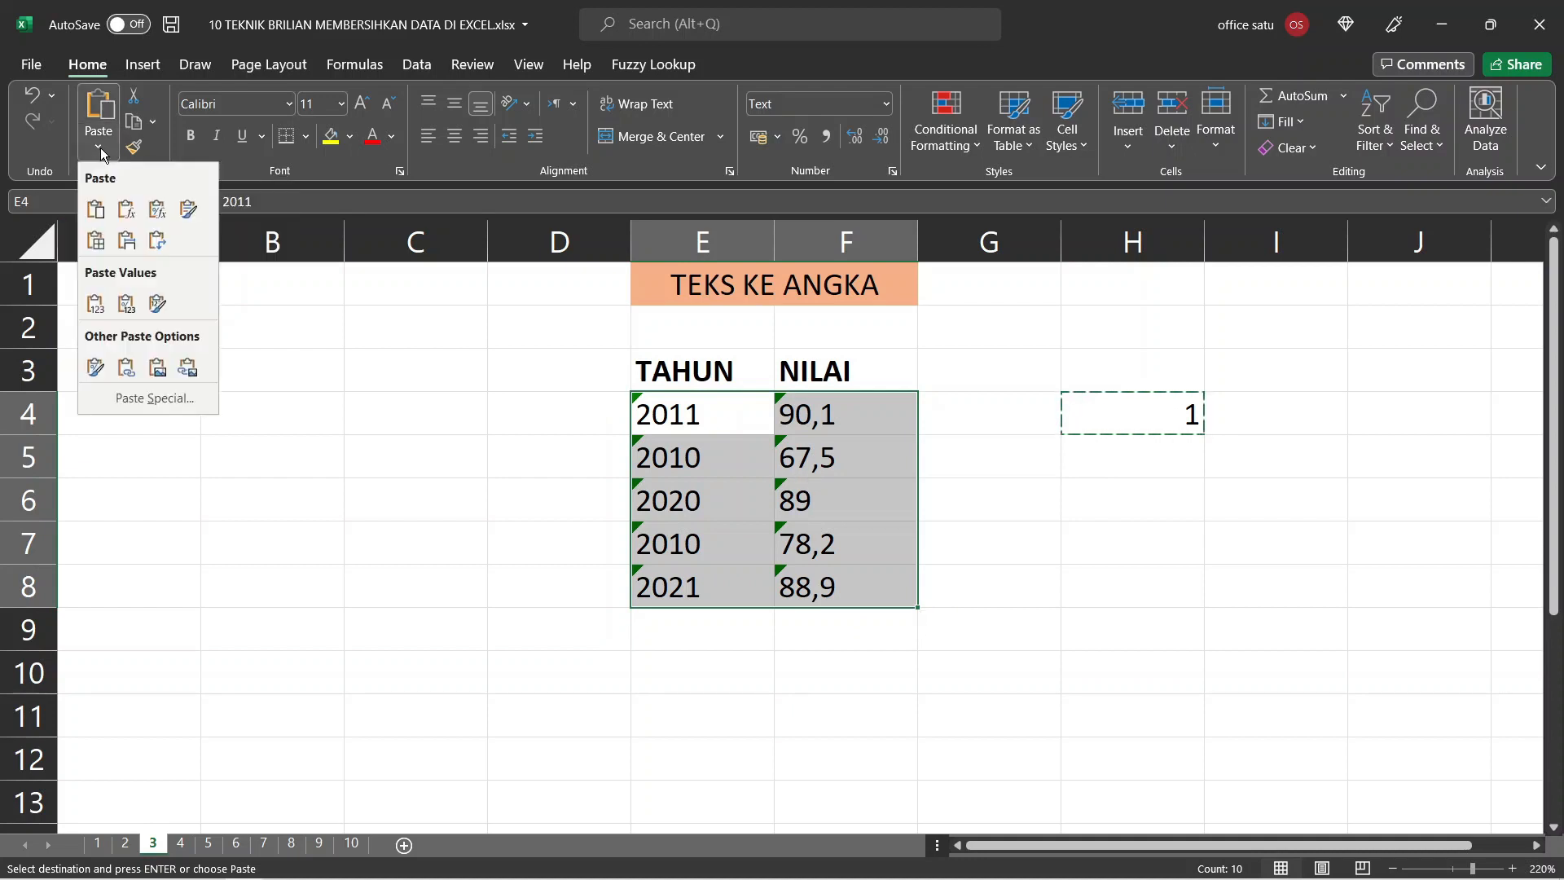
{"action": "left_click", "coordinate": [174, 407]}
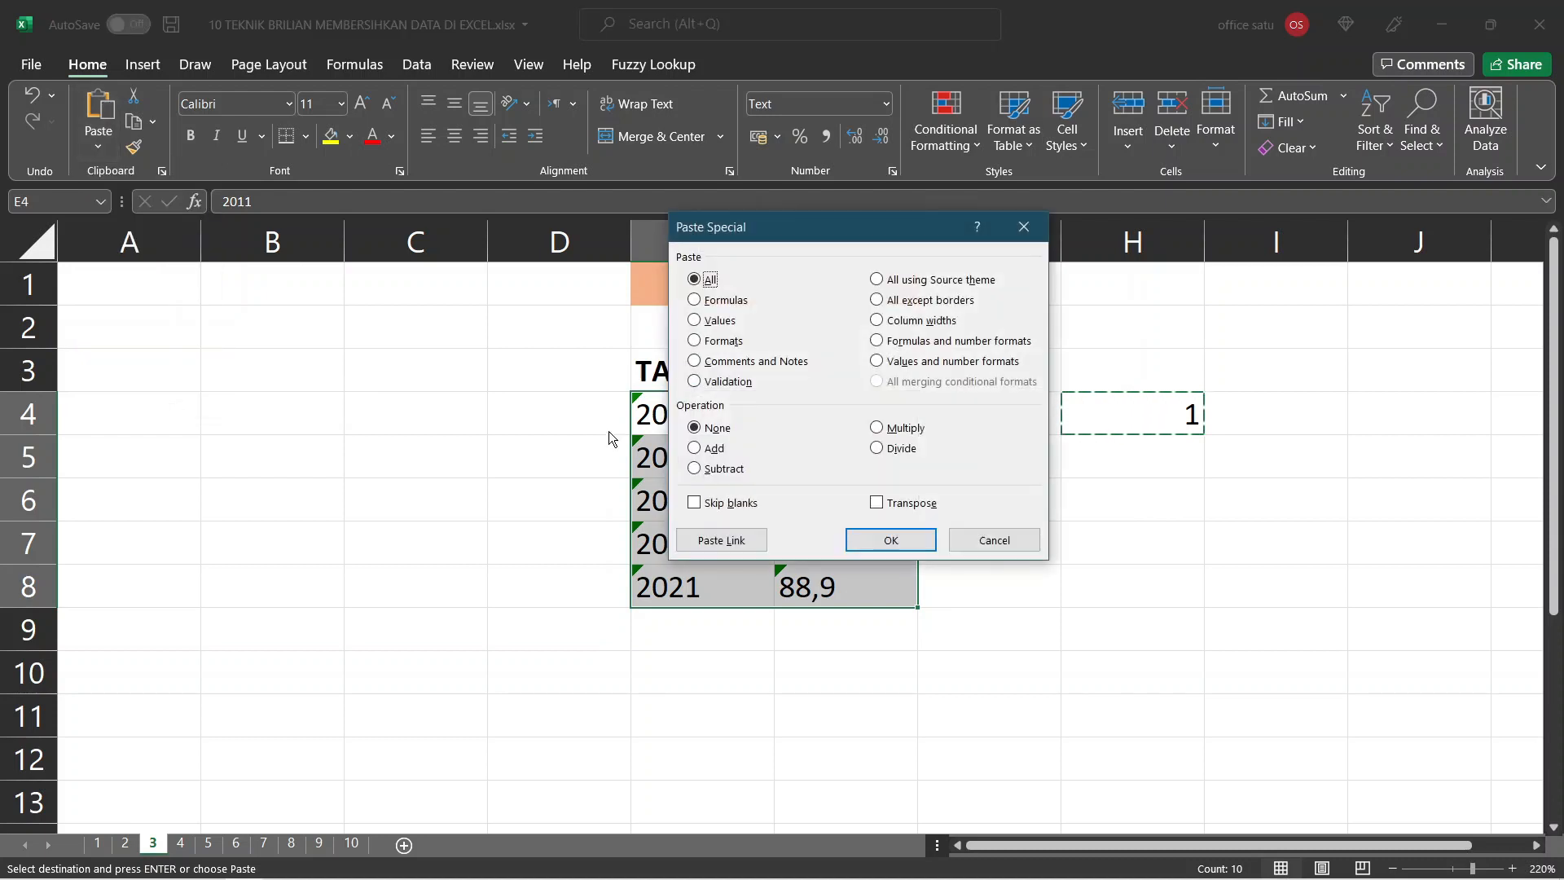
{"action": "left_click", "coordinate": [882, 426]}
{"action": "left_click", "coordinate": [906, 544]}
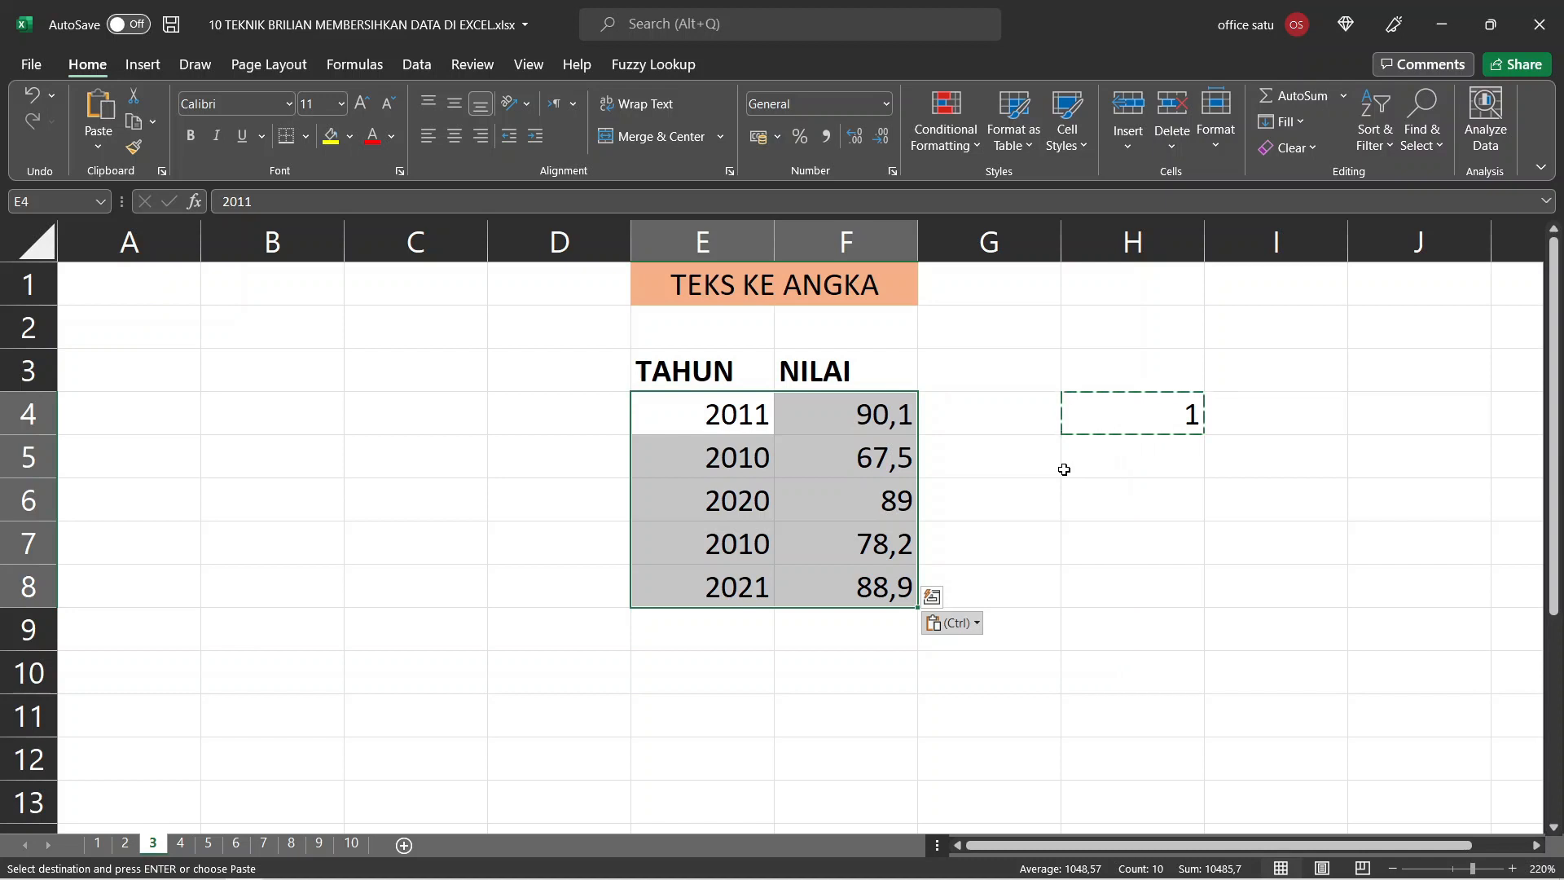
- Undo the Paste Special multiplication on E4:F8 and clear the helper value from H4
{"action": "key", "text": "Right"}
{"action": "key", "text": "Right"}
{"action": "key", "text": "Right"}
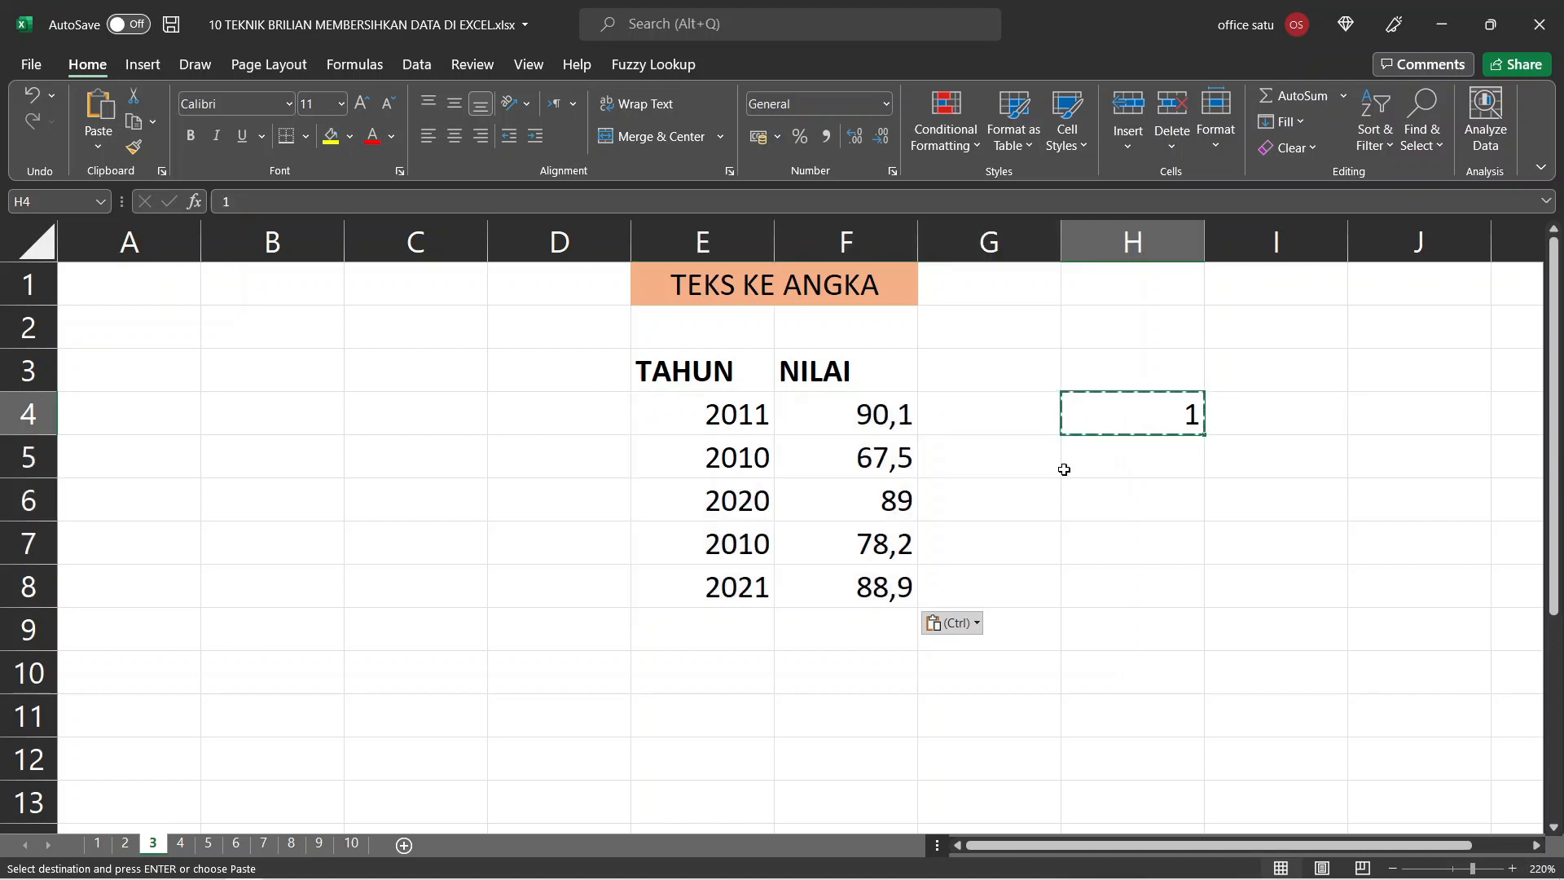
{"action": "key", "text": "ctrl+z"}
{"action": "key", "text": "Right"}
{"action": "key", "text": "Right"}
{"action": "key", "text": "Right"}
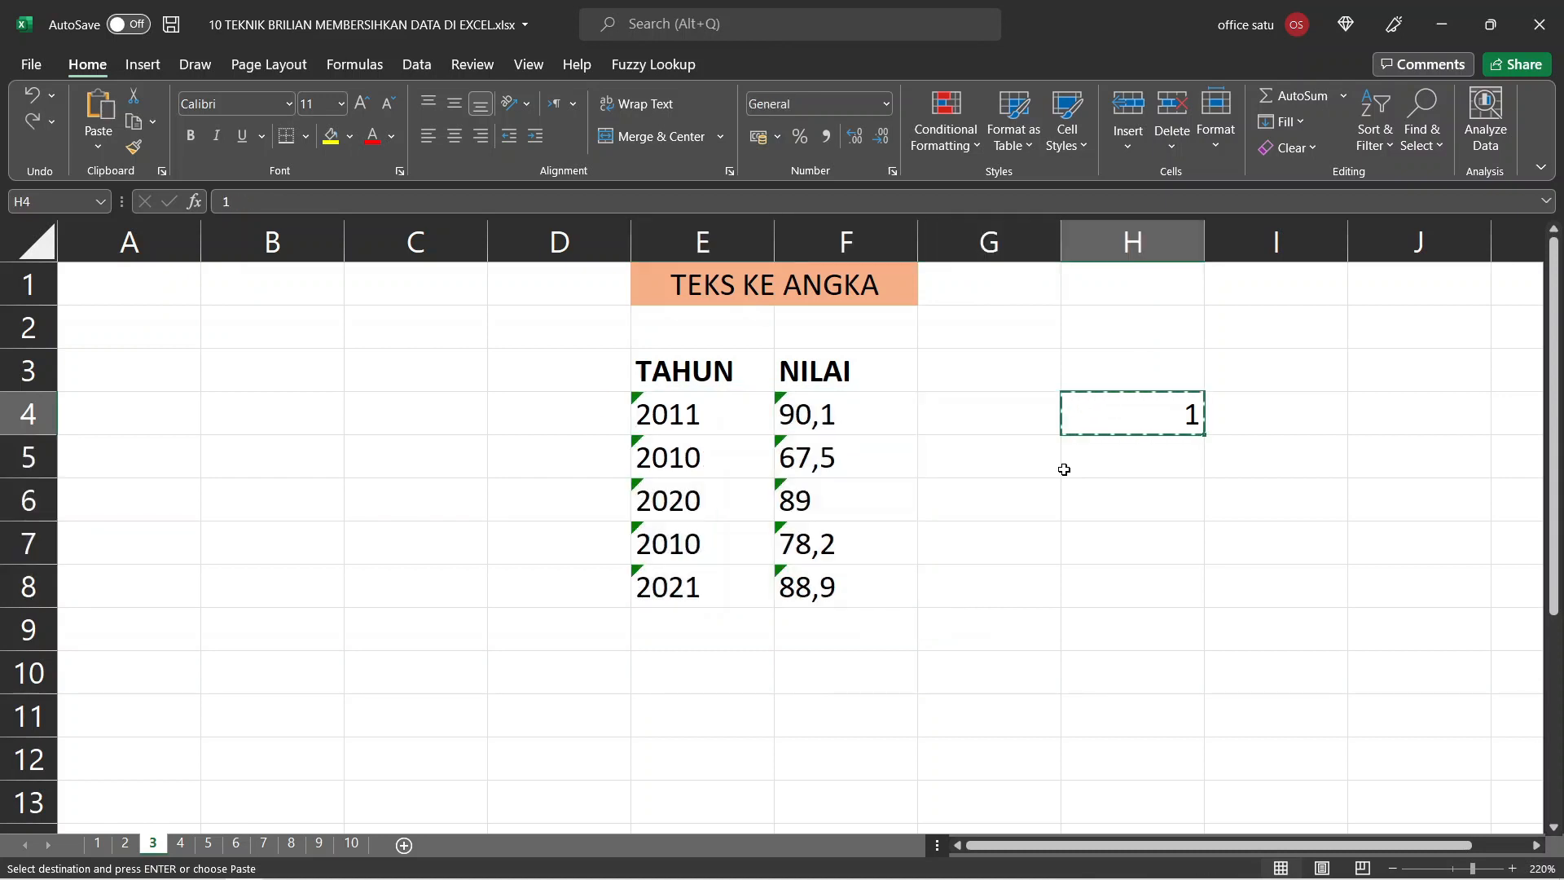
{"action": "key", "text": "Delete"}
{"action": "key", "text": "Left"}
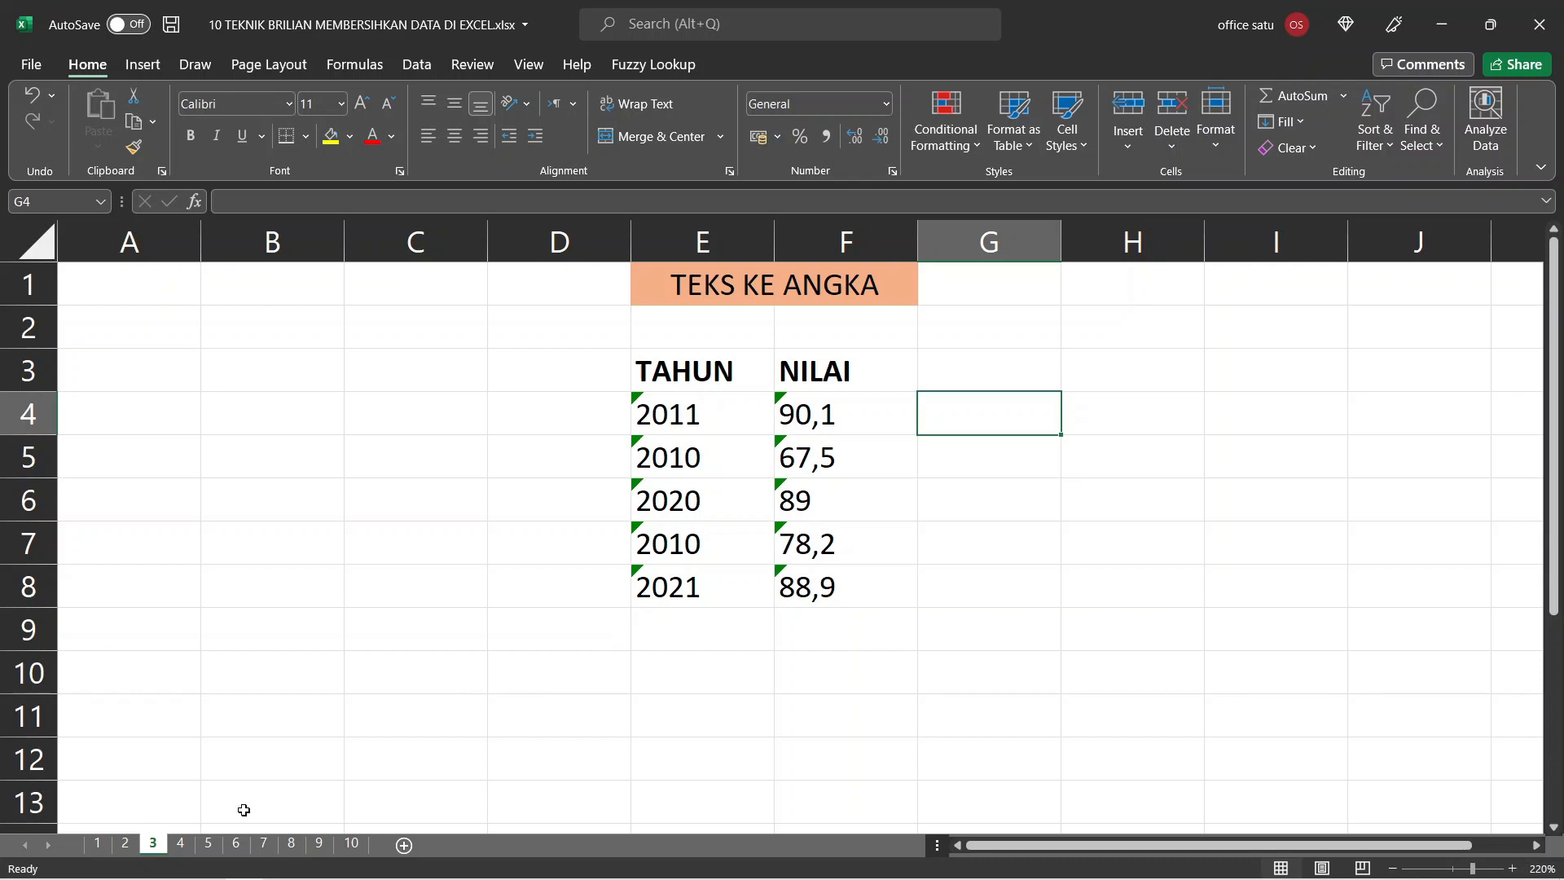
- Switch to sheet 4 and examine the DESA and STATUS table under MENGELOLA NILAI DUPLIKAT
{"action": "left_click", "coordinate": [181, 847]}
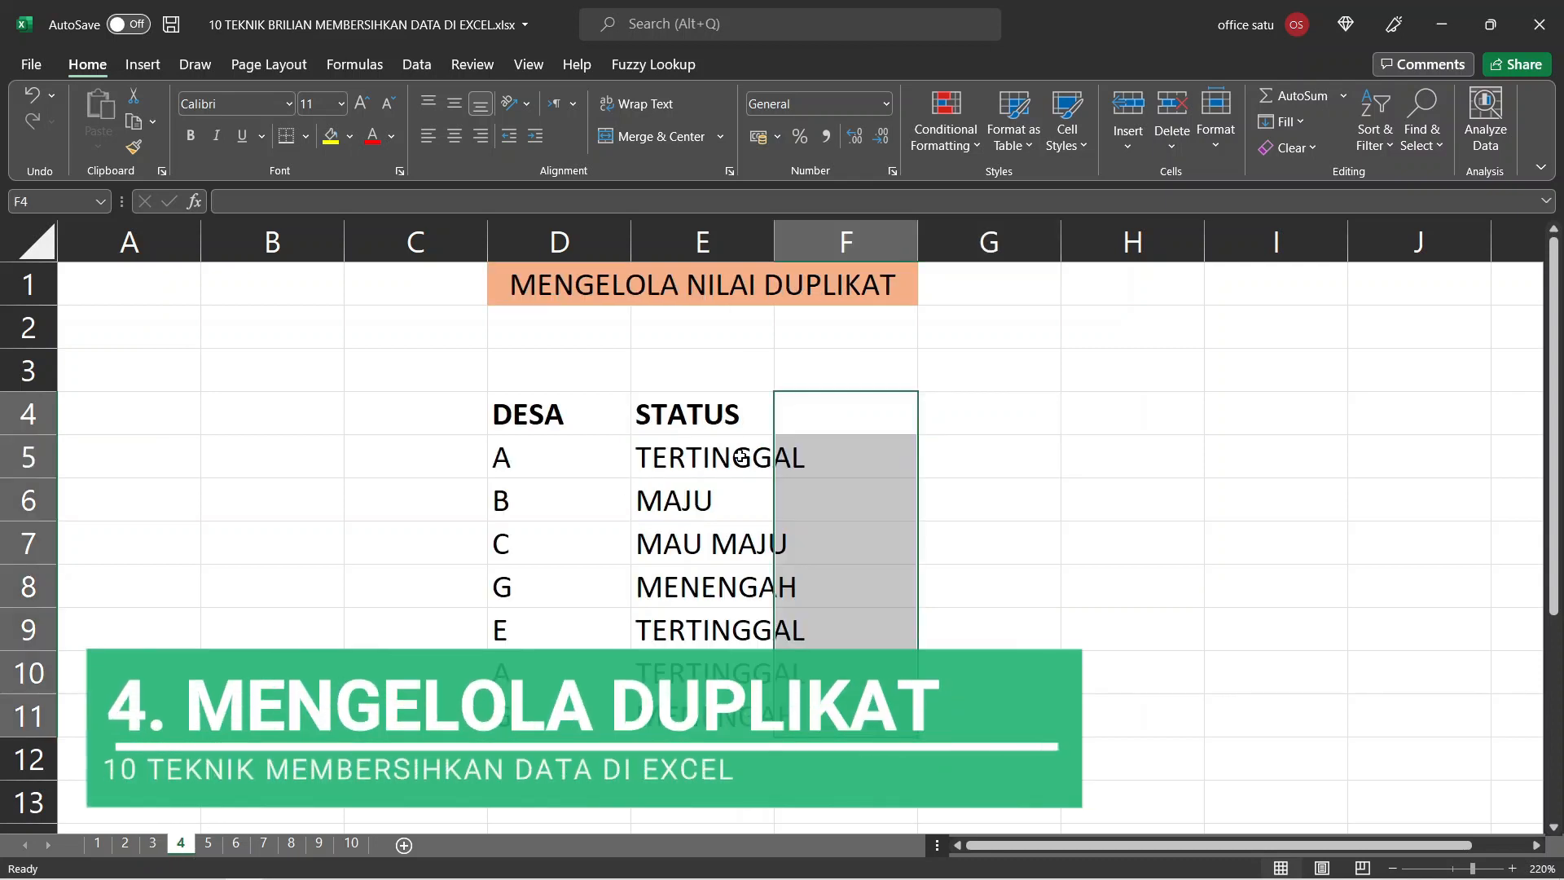
{"action": "left_click", "coordinate": [880, 400]}
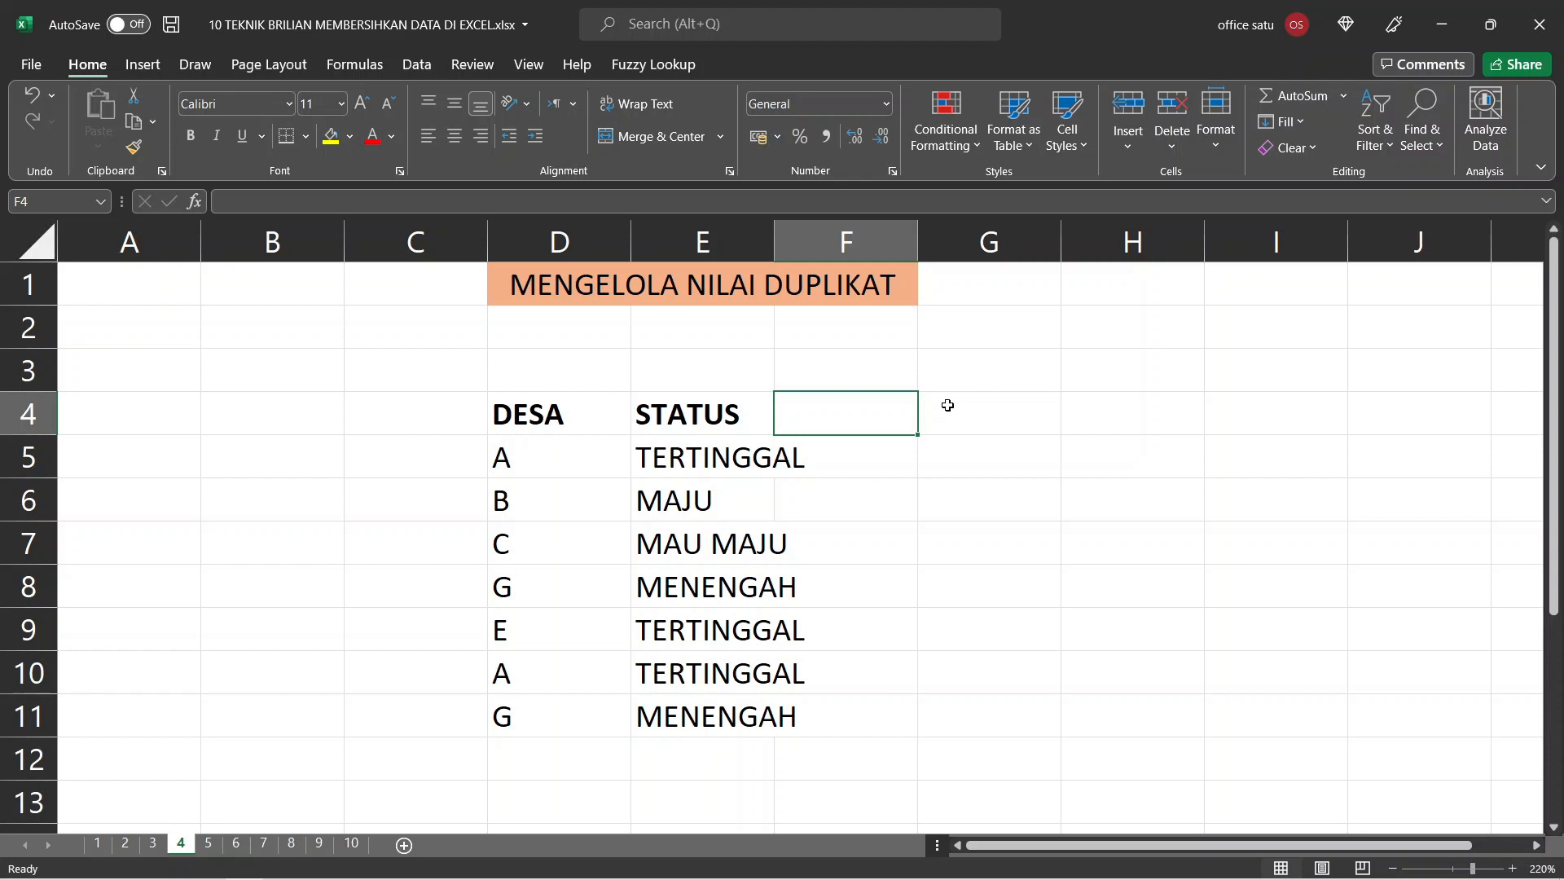
{"action": "key", "text": "Left"}
{"action": "key", "text": "Left"}
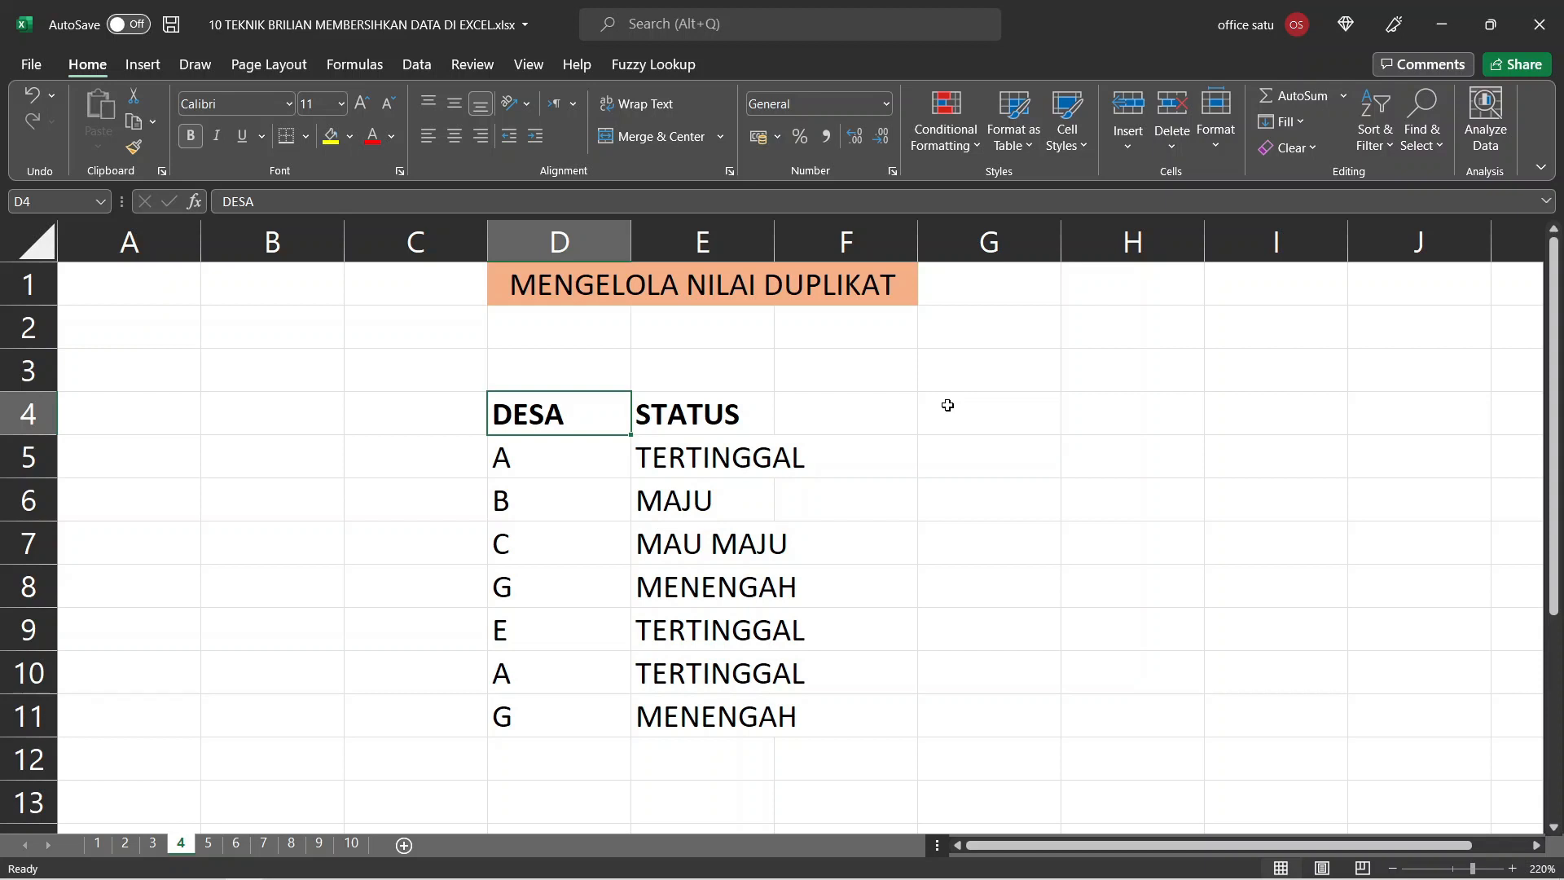
{"action": "key", "text": "Down"}
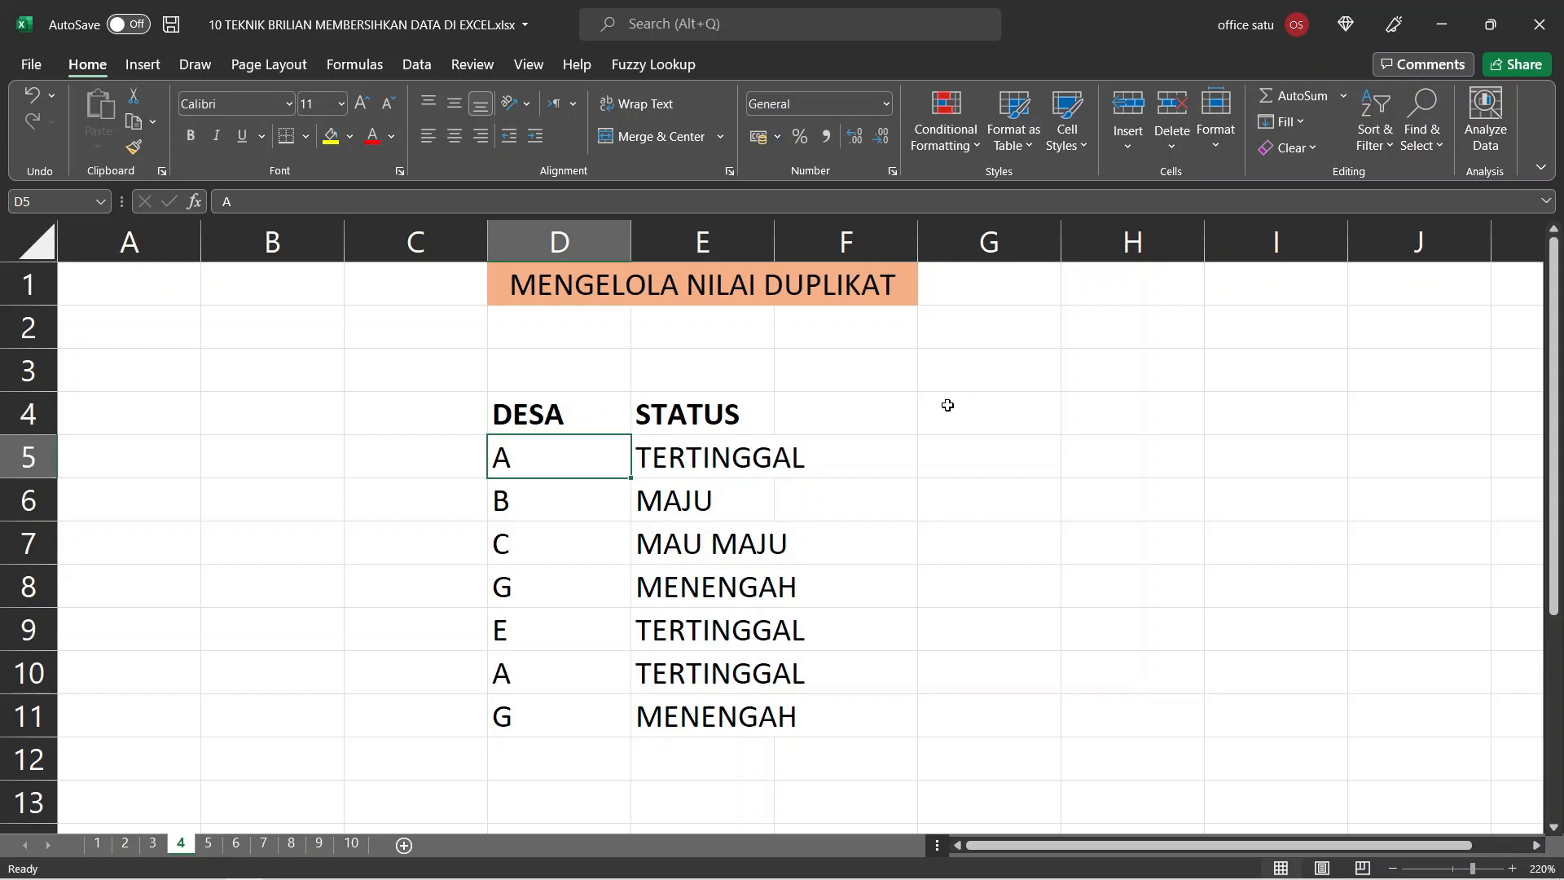
{"action": "key", "text": "Down"}
{"action": "key", "text": "Down"}
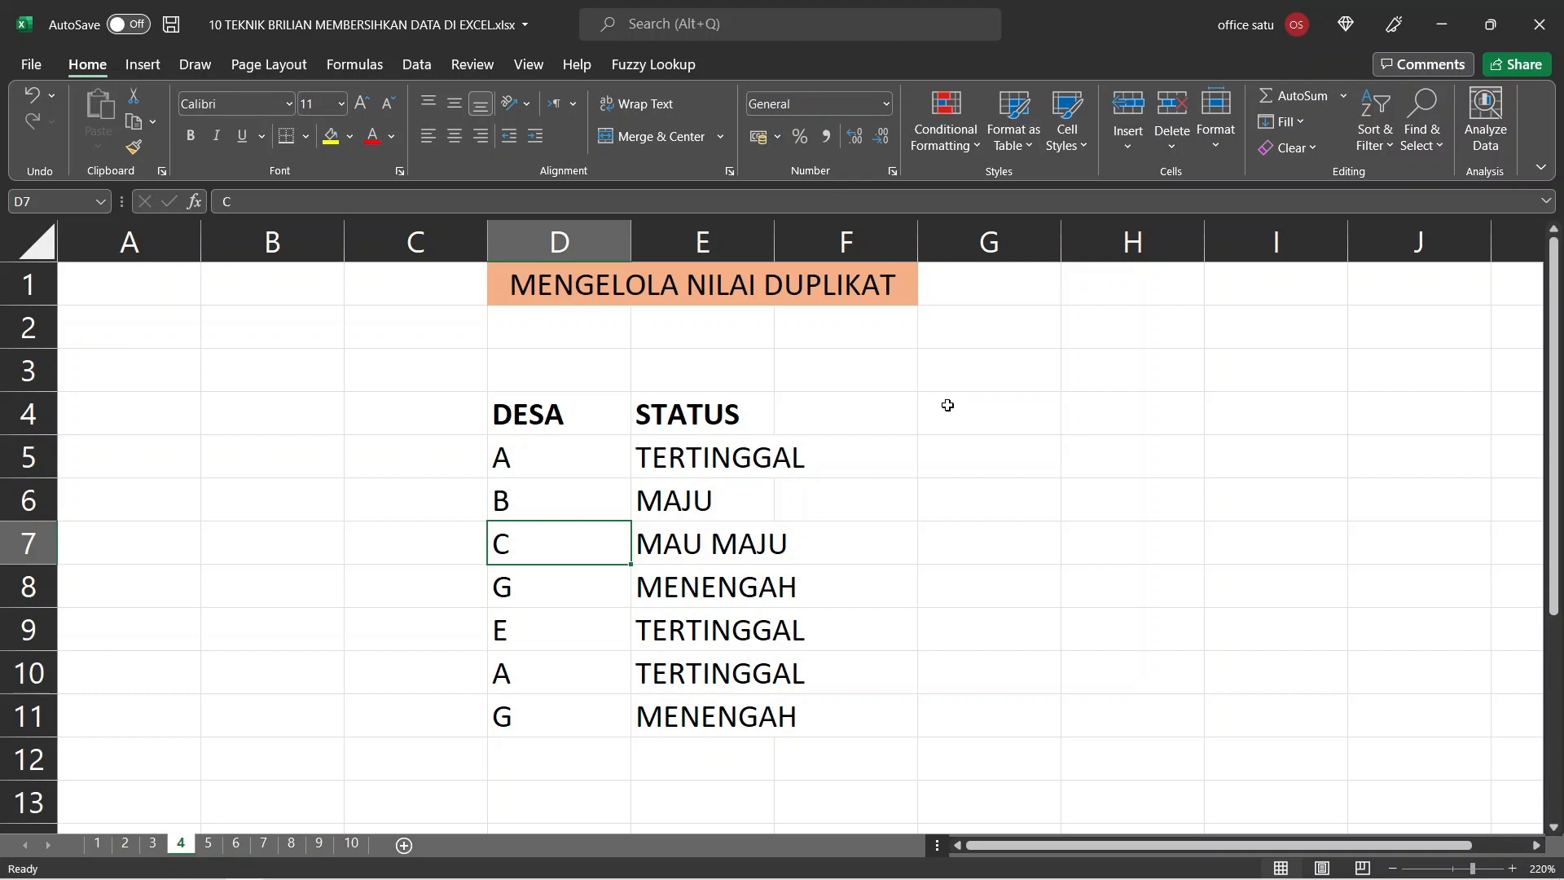
{"action": "key", "text": "Up"}
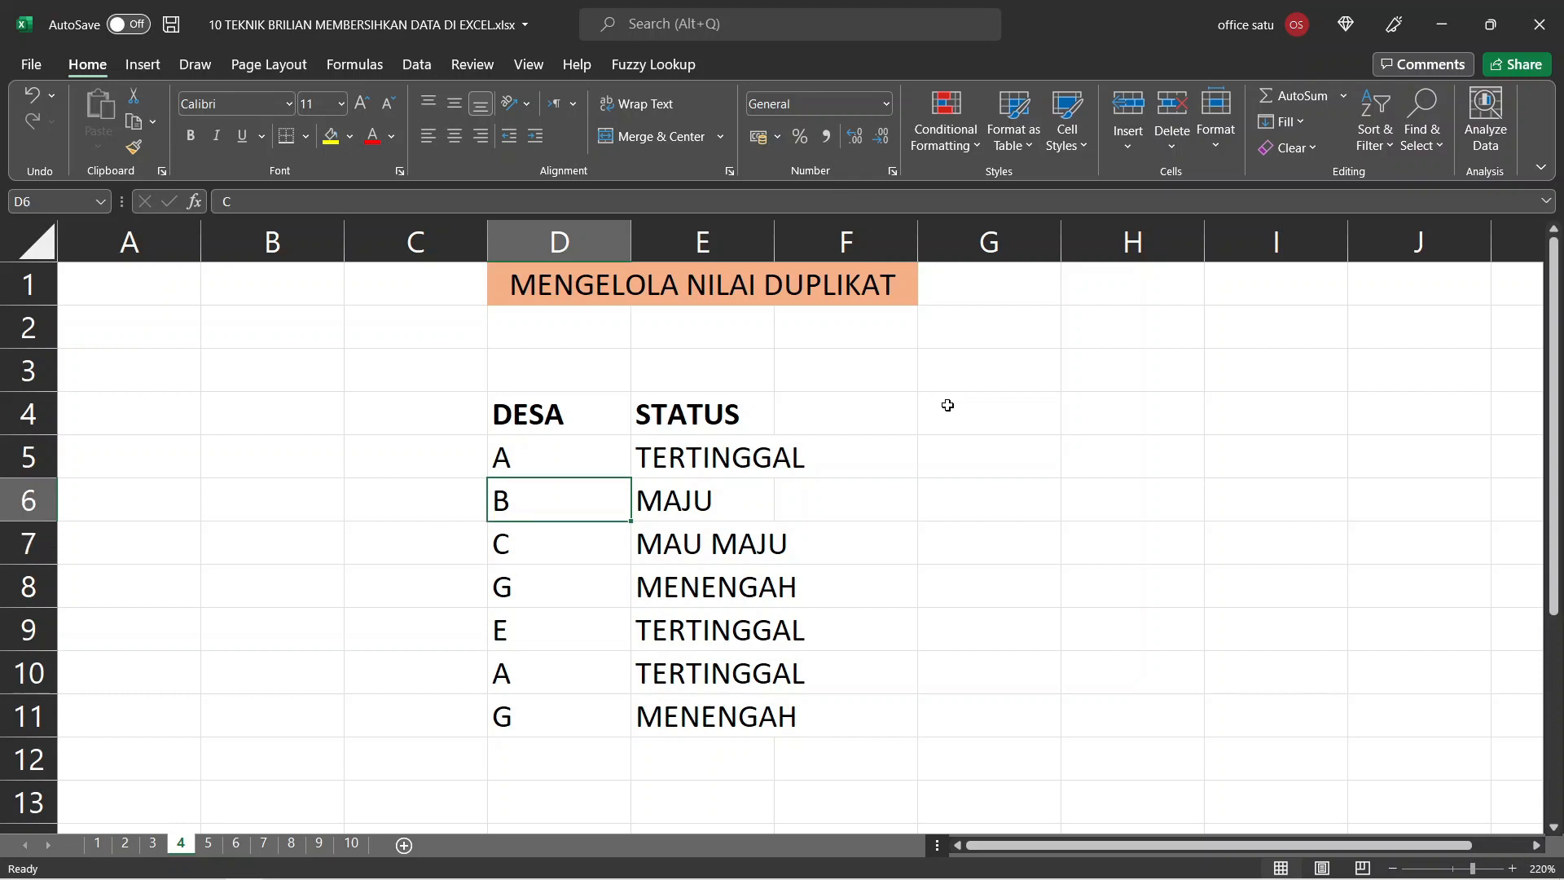
{"action": "key", "text": "Up"}
{"action": "key", "text": "Right"}
{"action": "key", "text": "Up"}
{"action": "key", "text": "Left"}
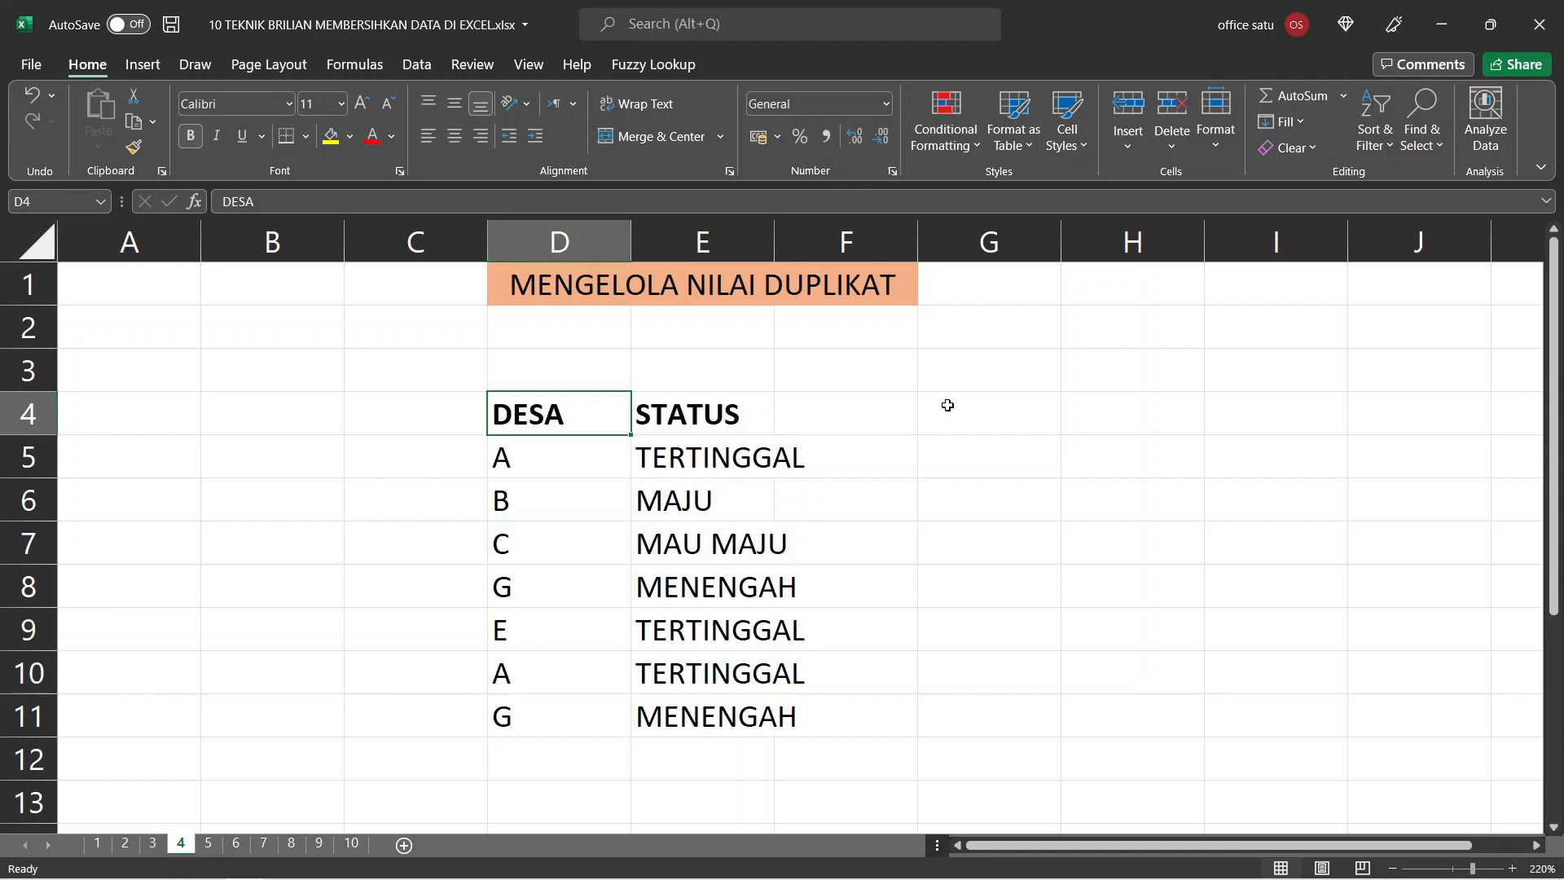
- Compare the DESA entries in D5:D11 row by row to identify repeated villages
{"action": "key", "text": "Down"}
{"action": "key", "text": "Down"}
{"action": "key", "text": "Down"}
{"action": "key", "text": "Up"}
{"action": "key", "text": "Up"}
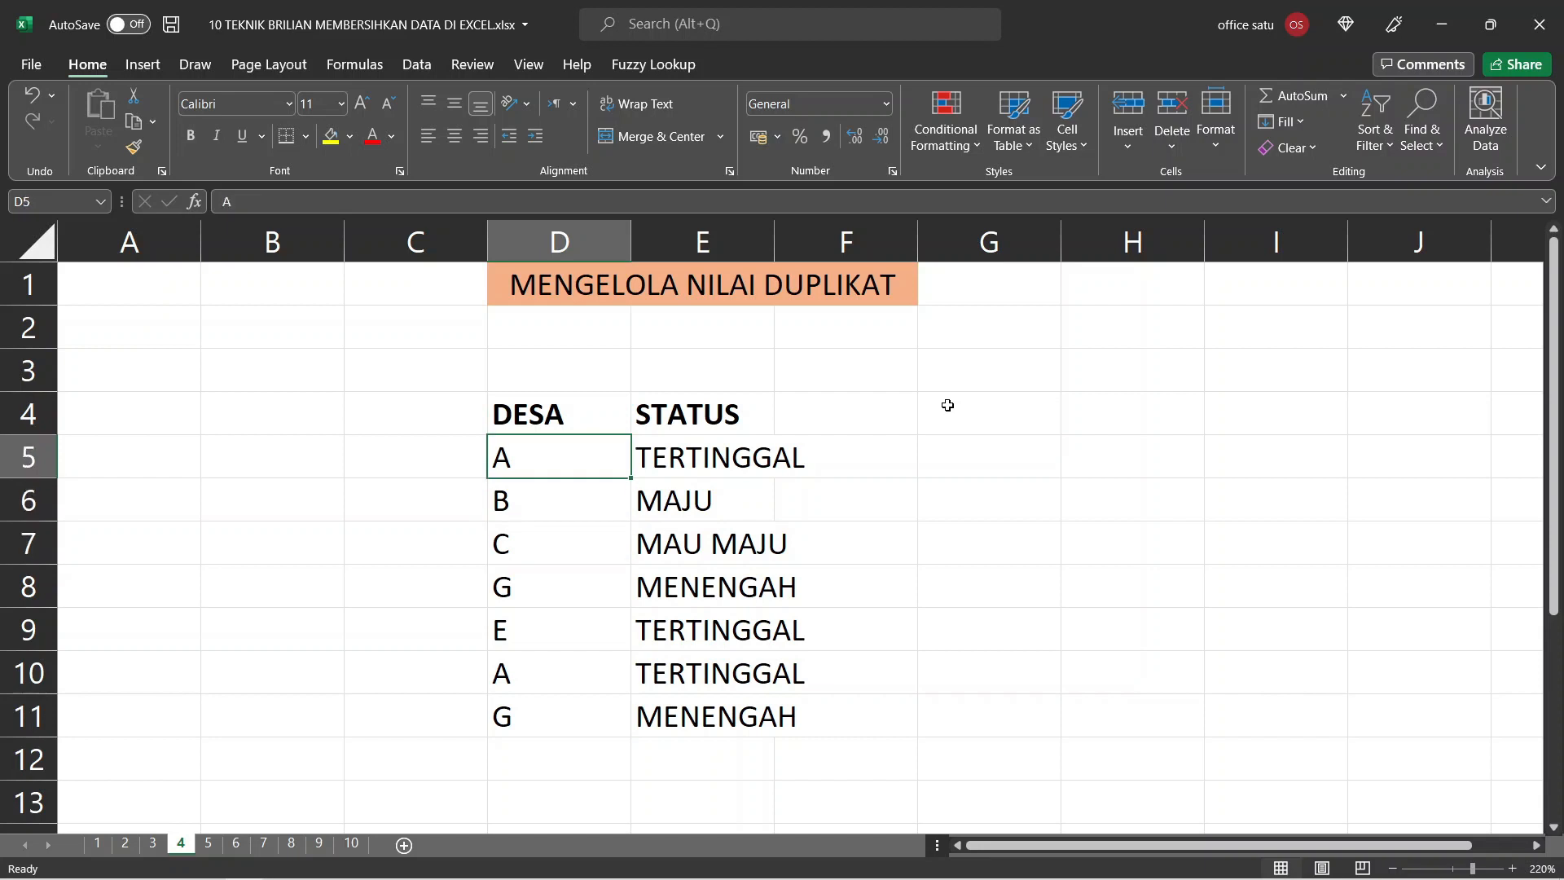
{"action": "key", "text": "Up"}
{"action": "key", "text": "Down"}
{"action": "key", "text": "Down"}
{"action": "key", "text": "Up"}
{"action": "key", "text": "Down"}
{"action": "key", "text": "Down"}
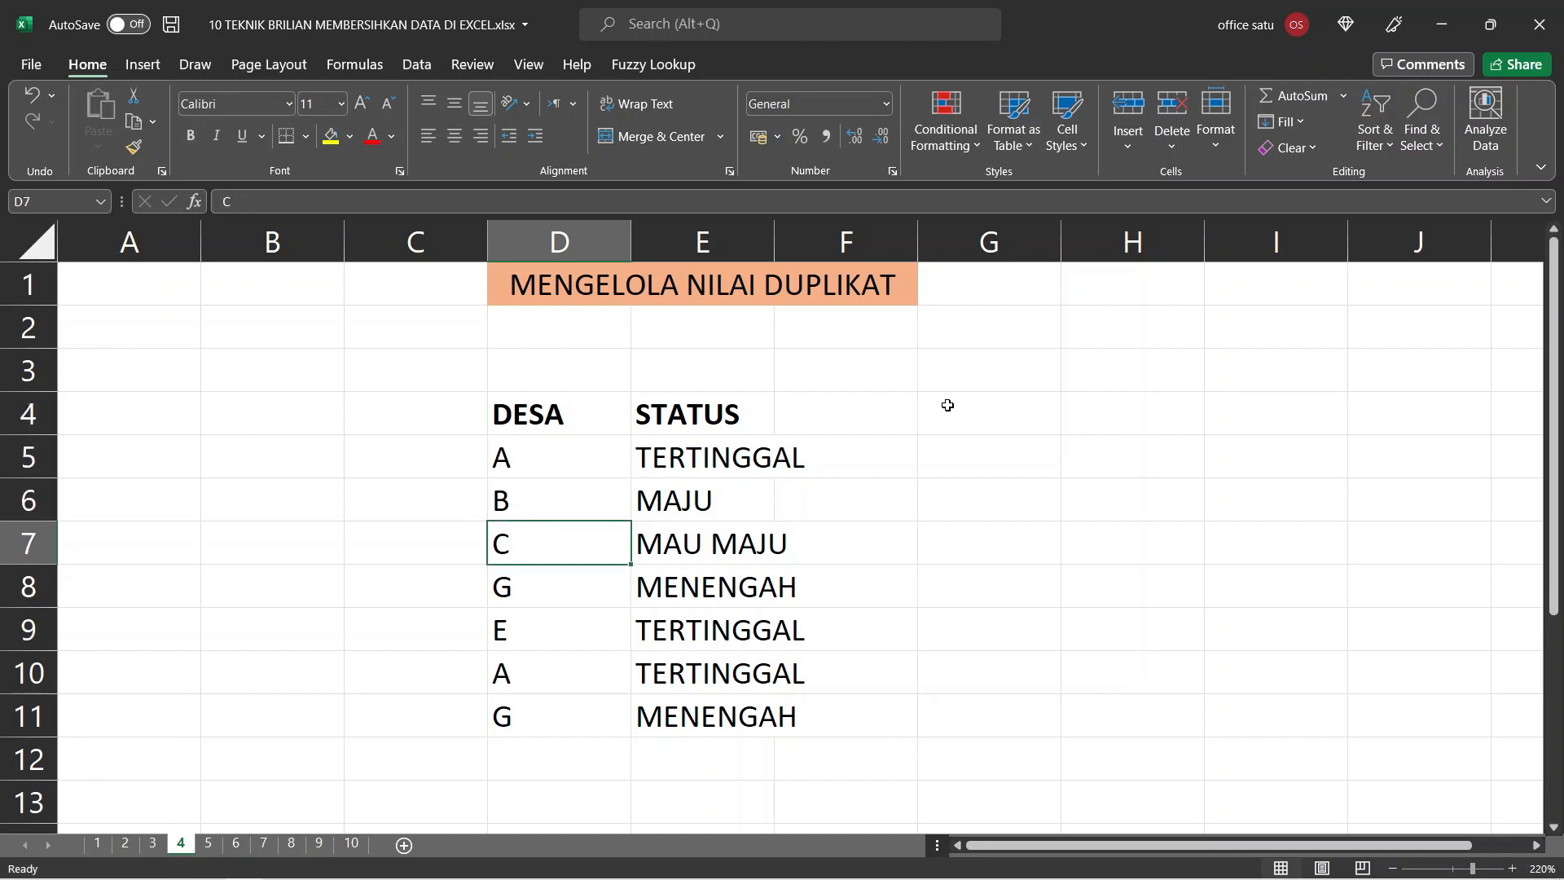
{"action": "key", "text": "Down"}
{"action": "key", "text": "Down"}
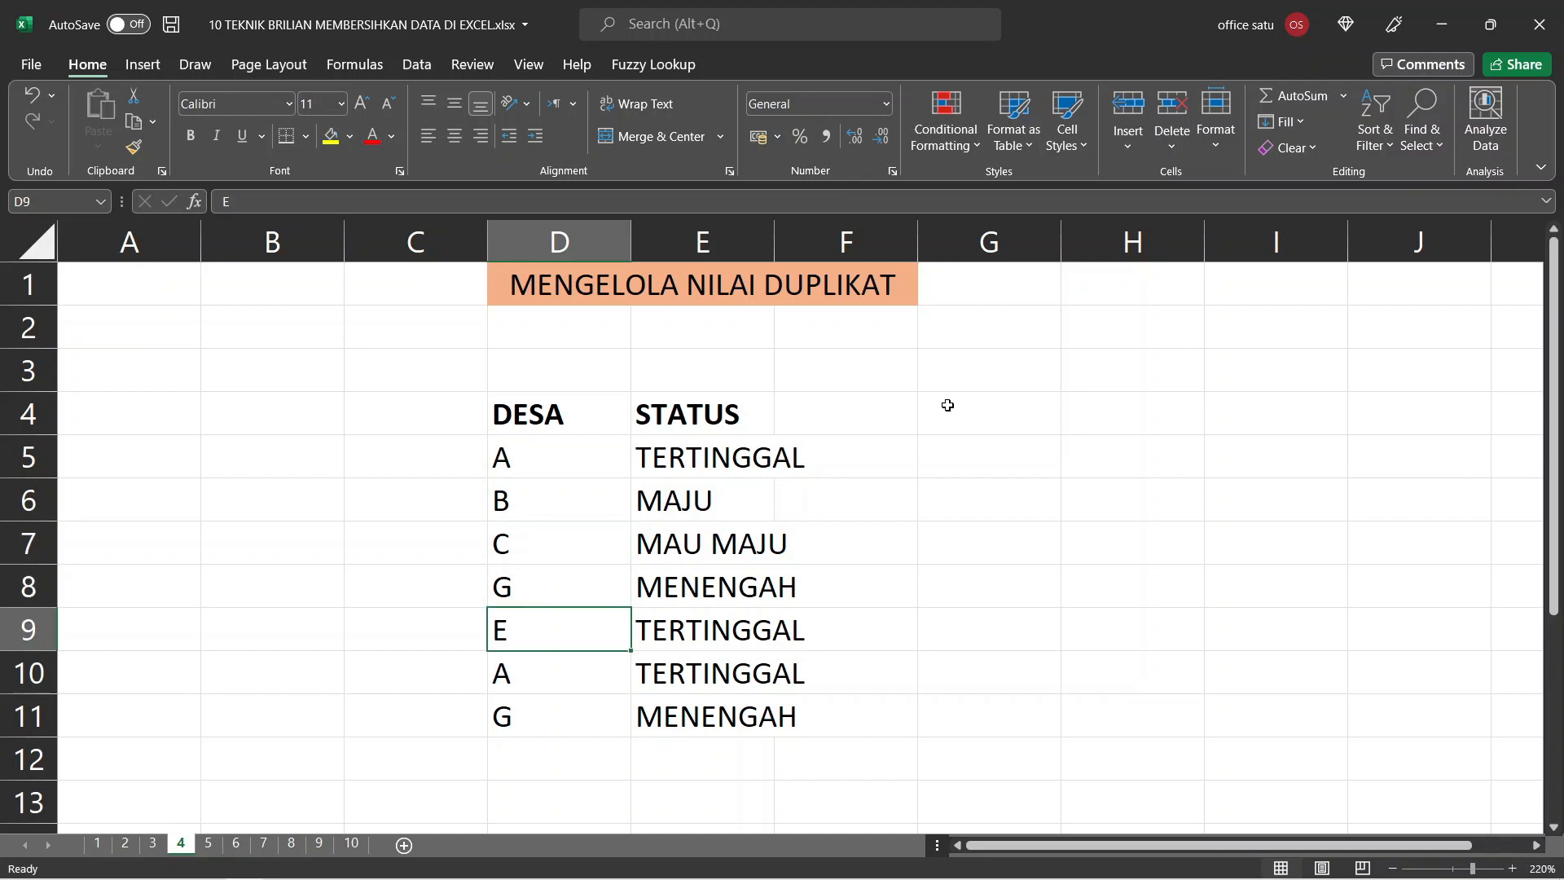
{"action": "key", "text": "Down"}
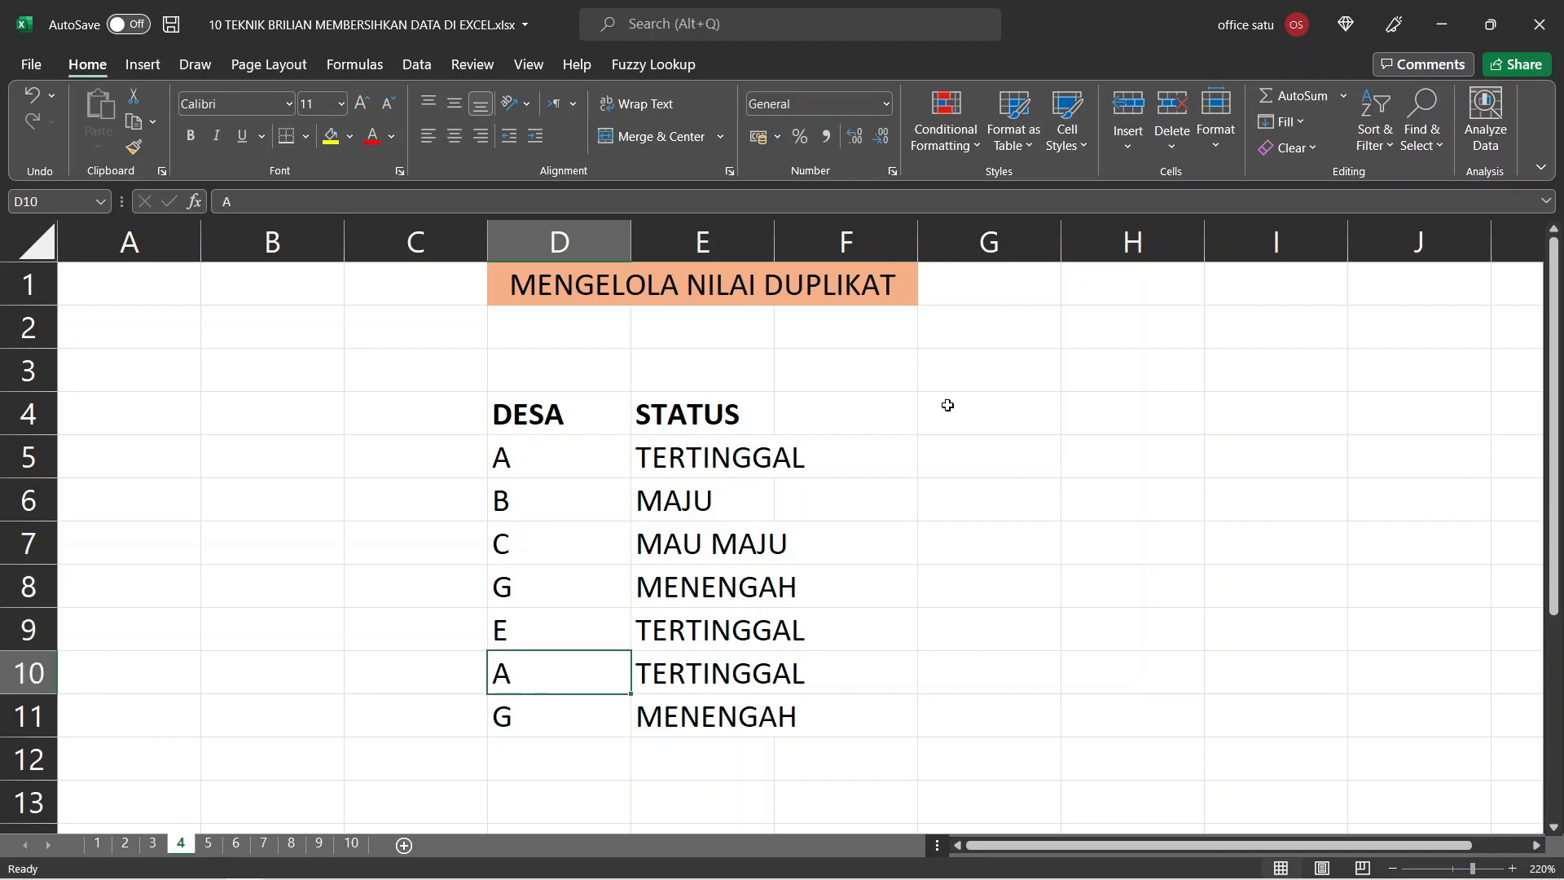
{"action": "key", "text": "Down"}
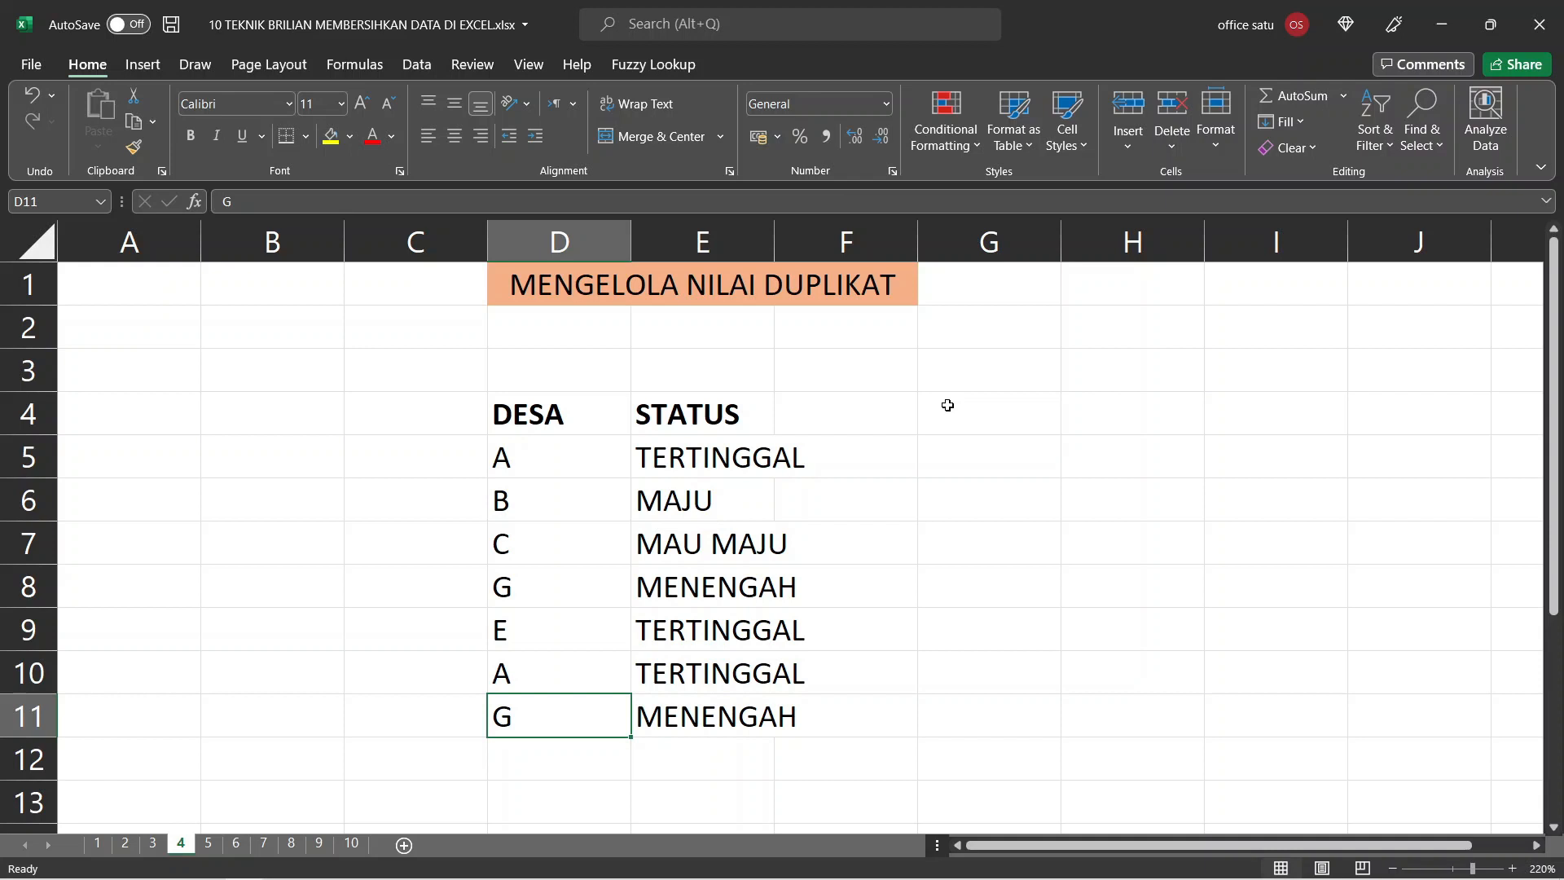
{"action": "key", "text": "Up"}
{"action": "key", "text": "Up"}
{"action": "key", "text": "Up"}
{"action": "key", "text": "Up"}
{"action": "key", "text": "Up"}
{"action": "key", "text": "Up"}
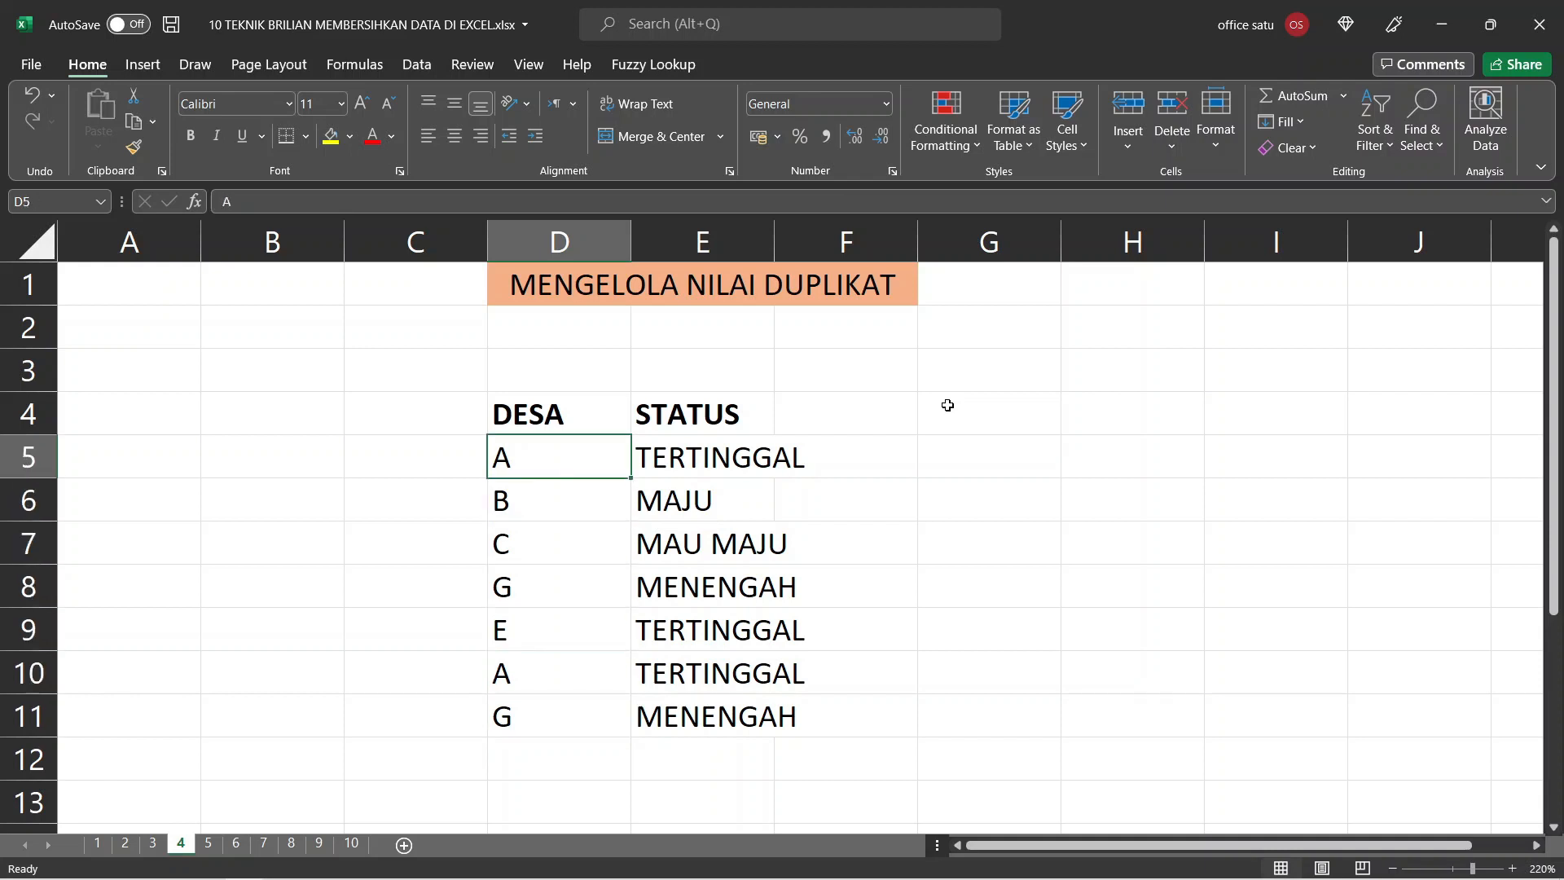
{"action": "key", "text": "Down"}
{"action": "key", "text": "Down"}
{"action": "key", "text": "Down"}
{"action": "key", "text": "Down"}
{"action": "key", "text": "Down"}
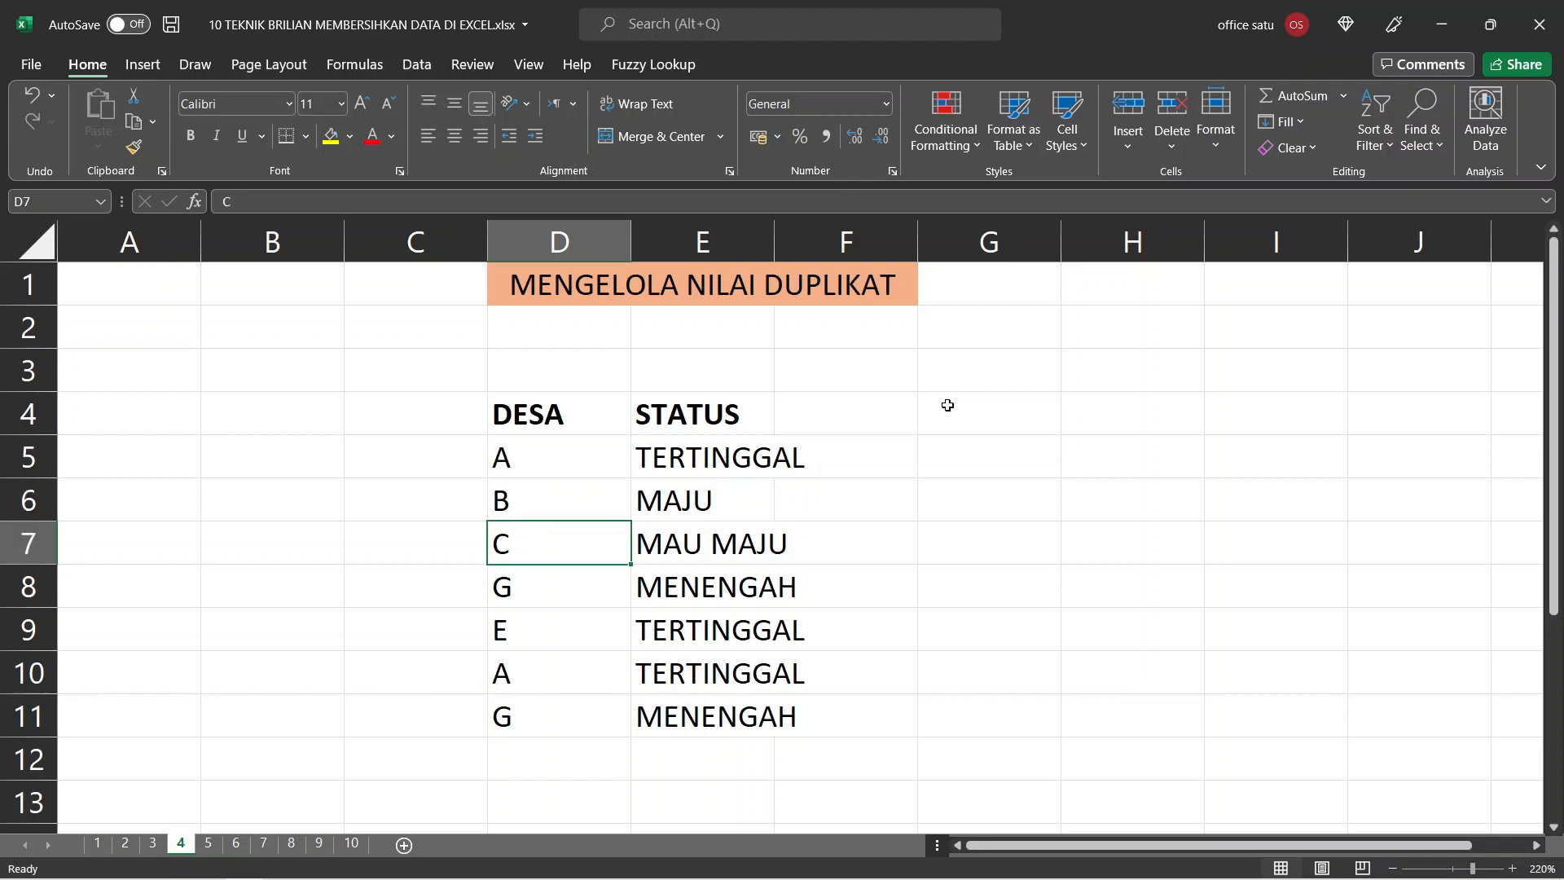
{"action": "key", "text": "Up"}
{"action": "key", "text": "Up"}
{"action": "key", "text": "Up"}
{"action": "key", "text": "Down"}
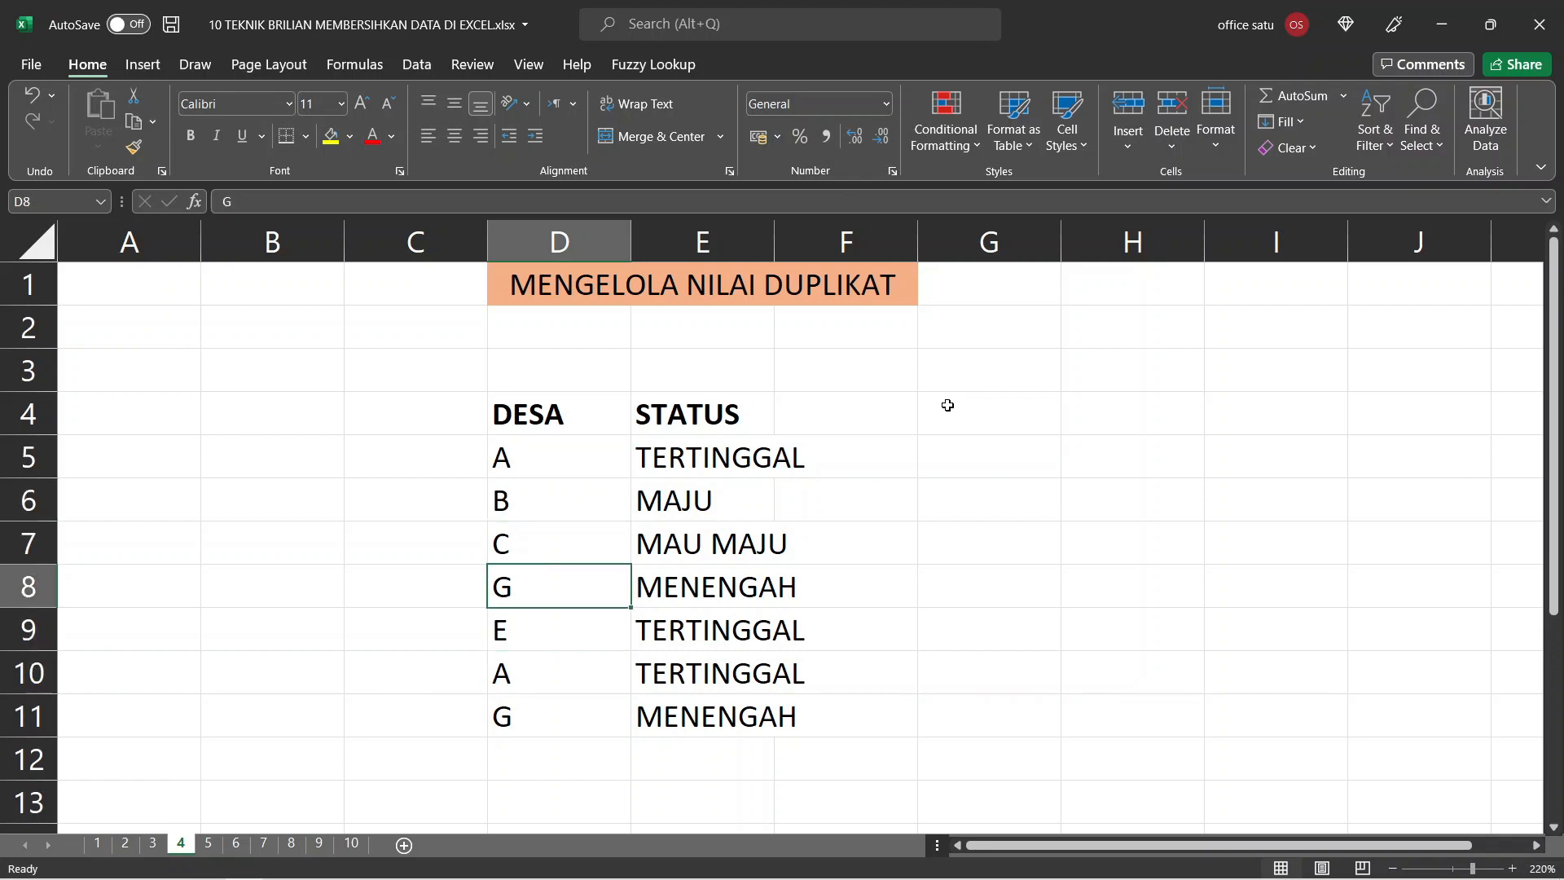
{"action": "key", "text": "Down"}
{"action": "key", "text": "Down"}
{"action": "key", "text": "Down"}
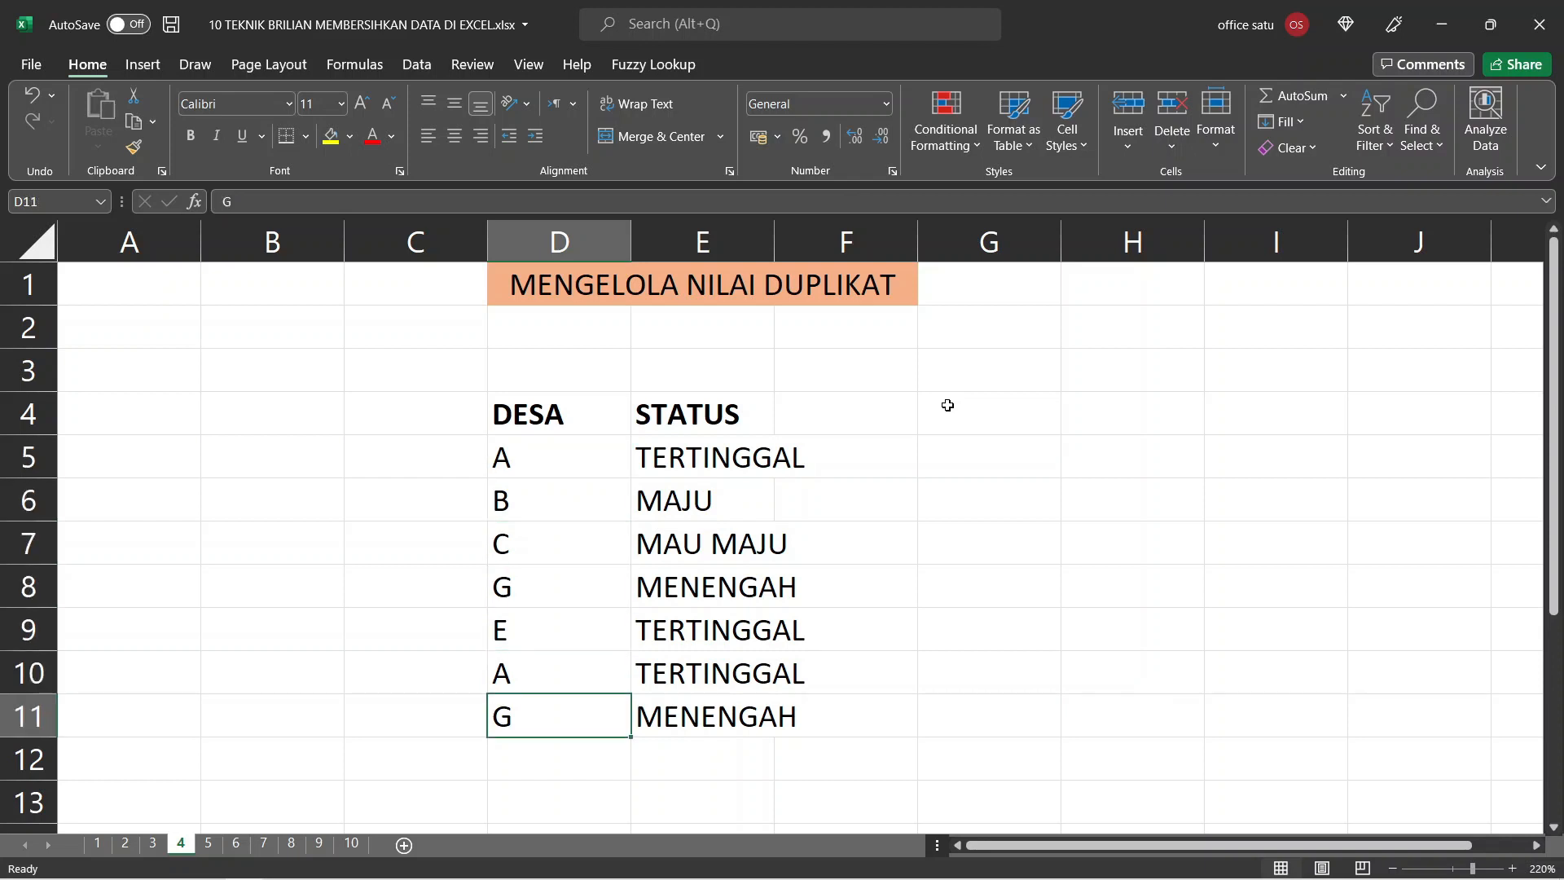
{"action": "key", "text": "Up"}
{"action": "key", "text": "Up"}
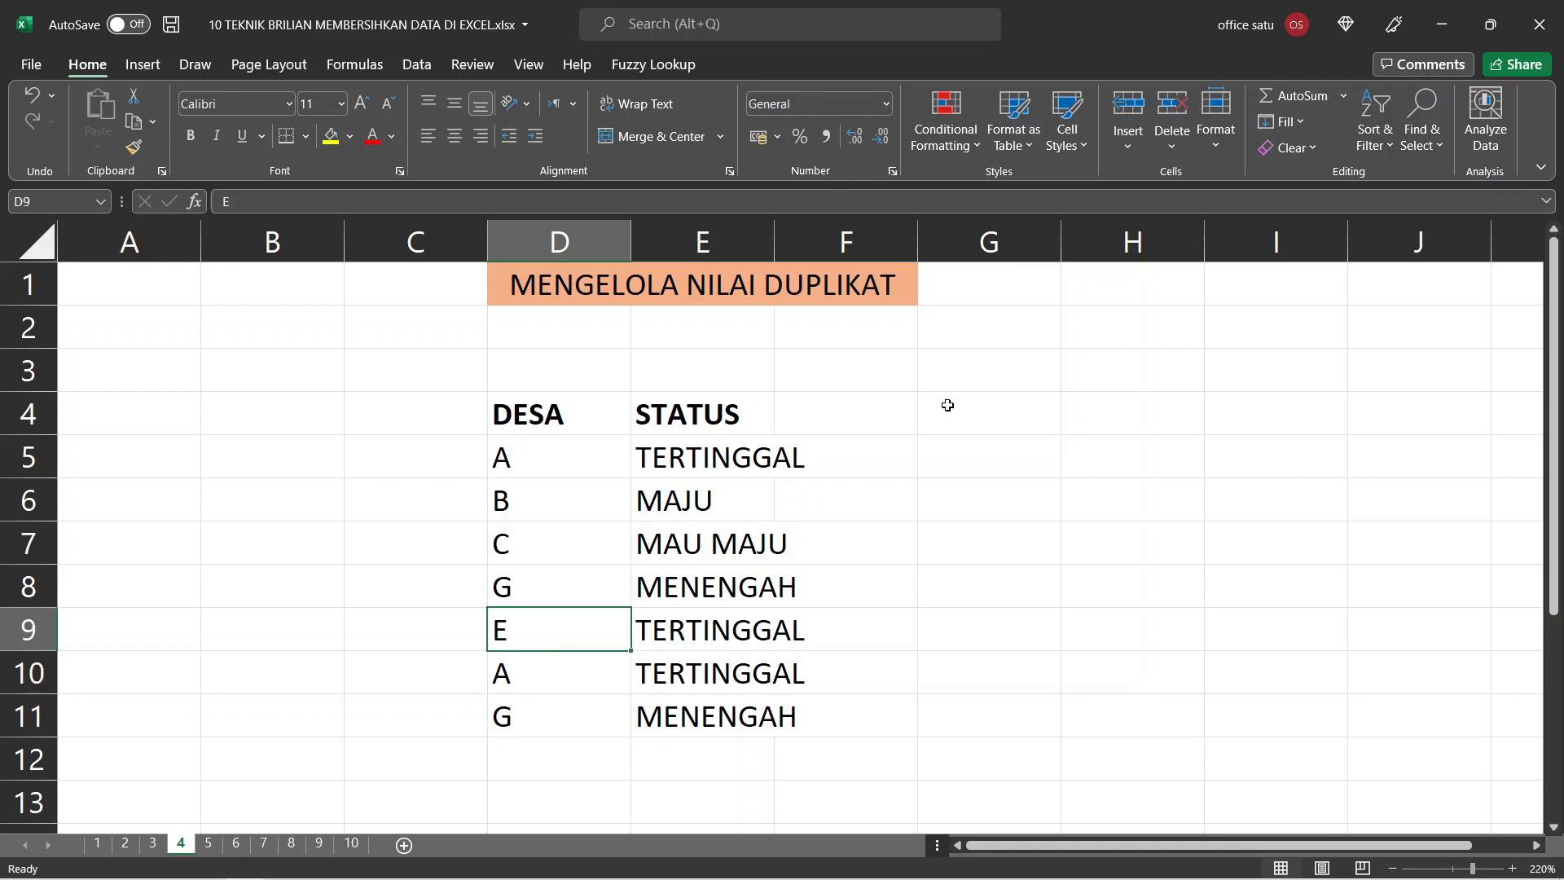
- Highlight the duplicate values in D5:E11 with conditional formatting, using Light Red Fill with Dark Red Text
{"action": "key", "text": "Up"}
{"action": "key", "text": "Up"}
{"action": "key", "text": "Up"}
{"action": "key", "text": "Up"}
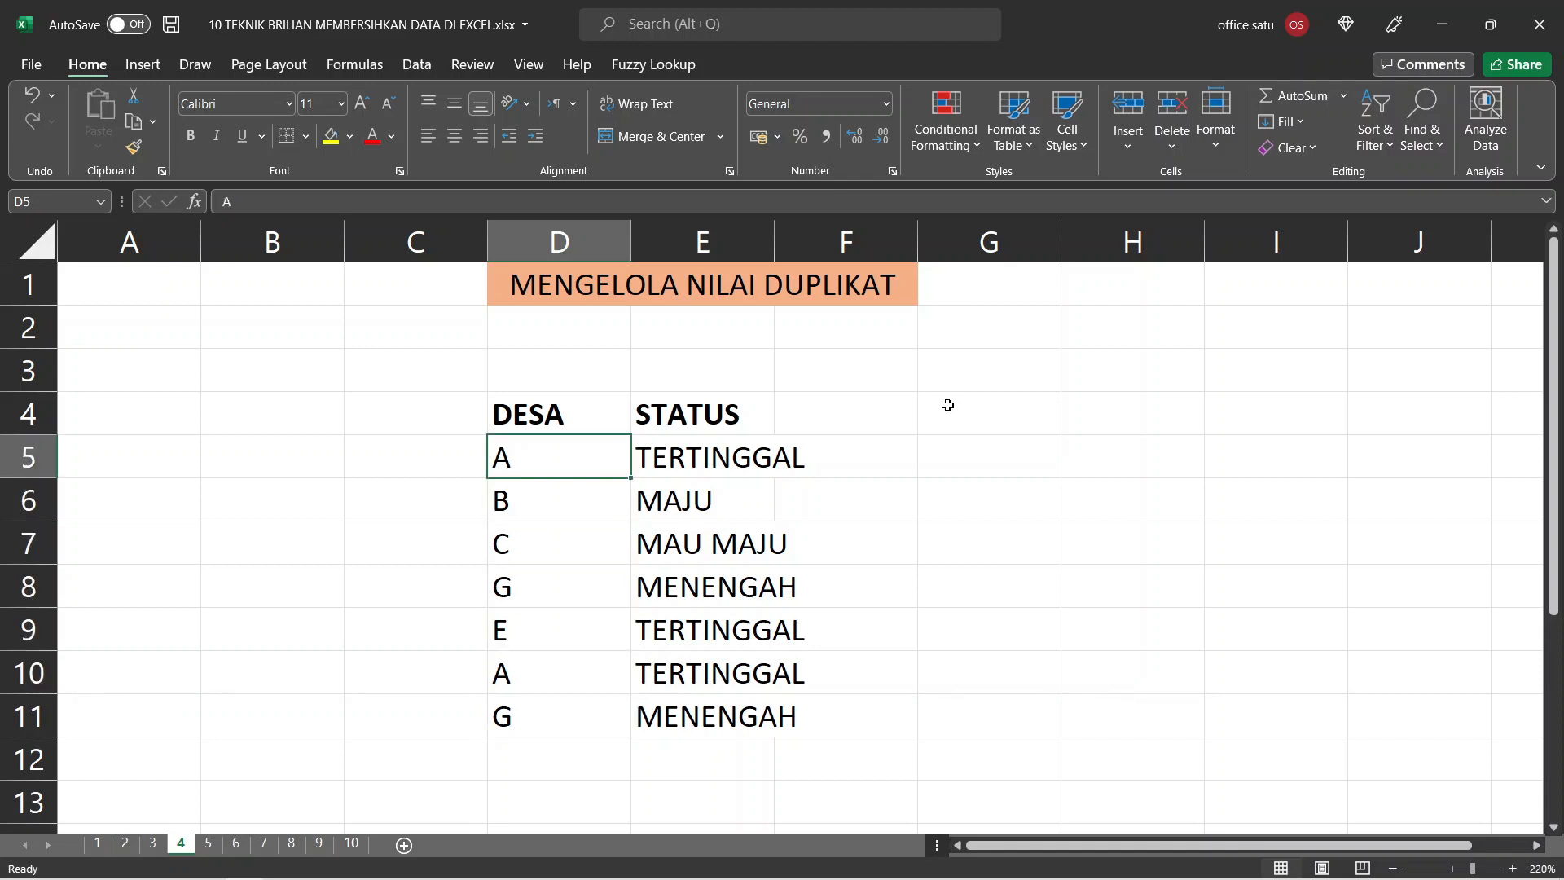
{"action": "key", "text": "ctrl+shift+Down"}
{"action": "key", "text": "shift+Right"}
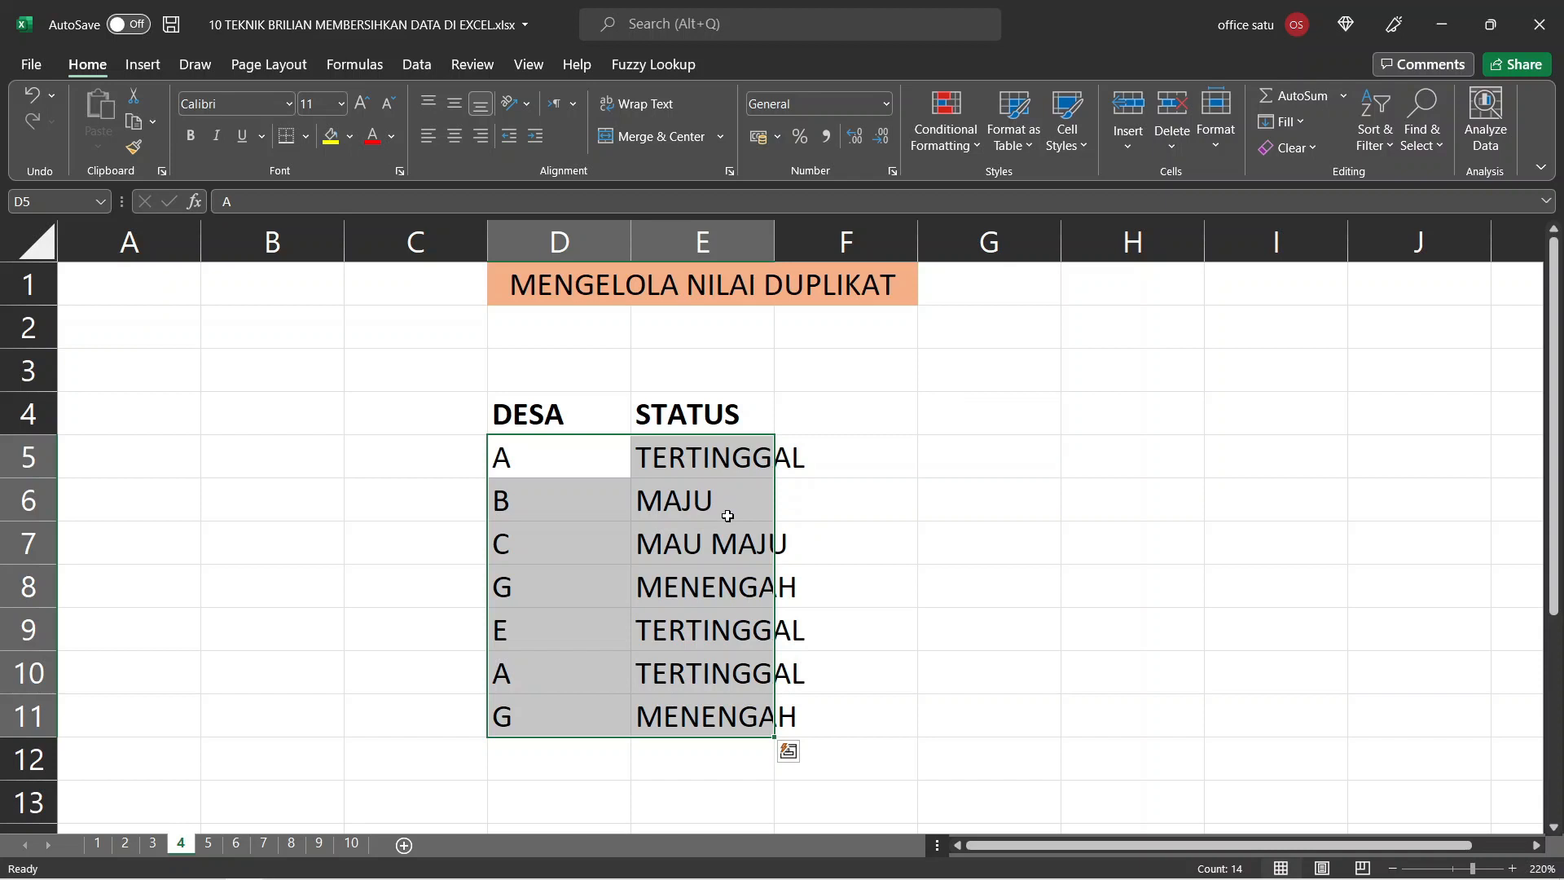
{"action": "left_click", "coordinate": [938, 160]}
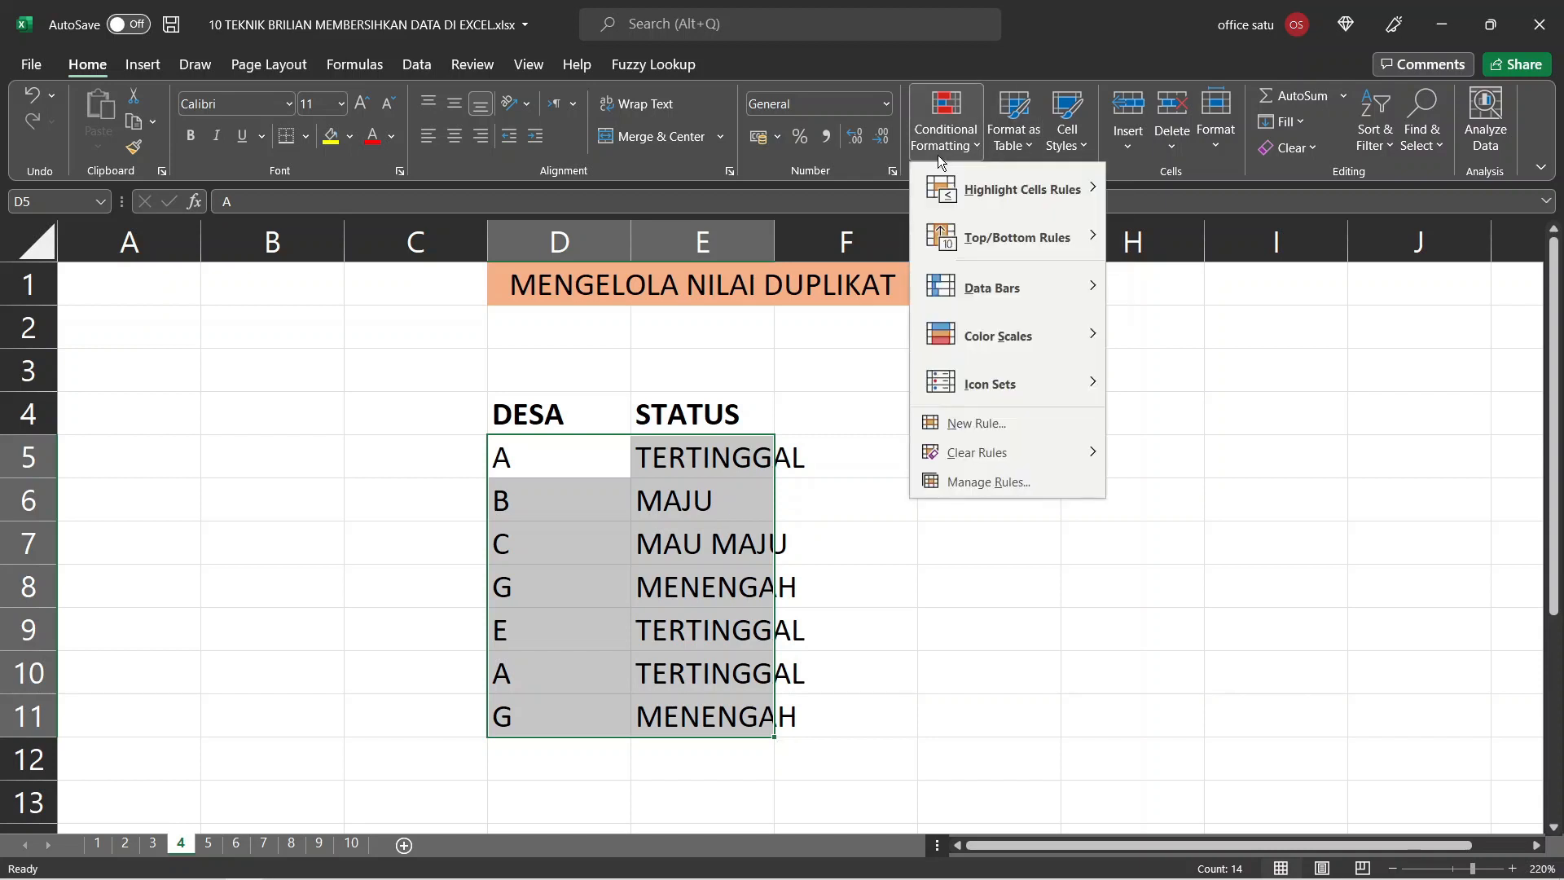
{"action": "mouse_move", "coordinate": [977, 200]}
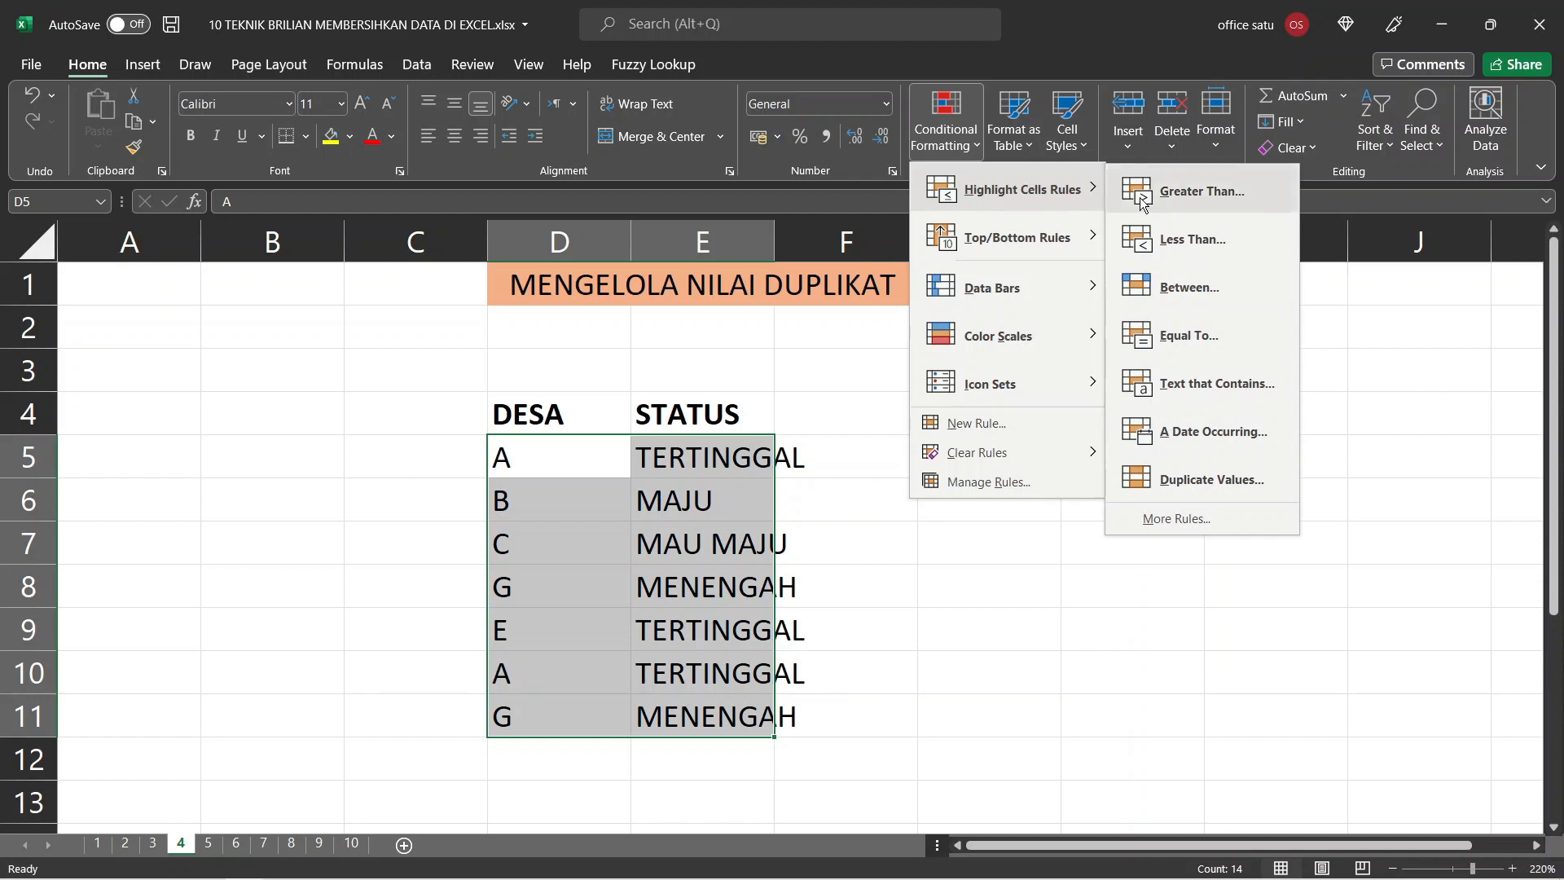
{"action": "left_click", "coordinate": [1225, 480]}
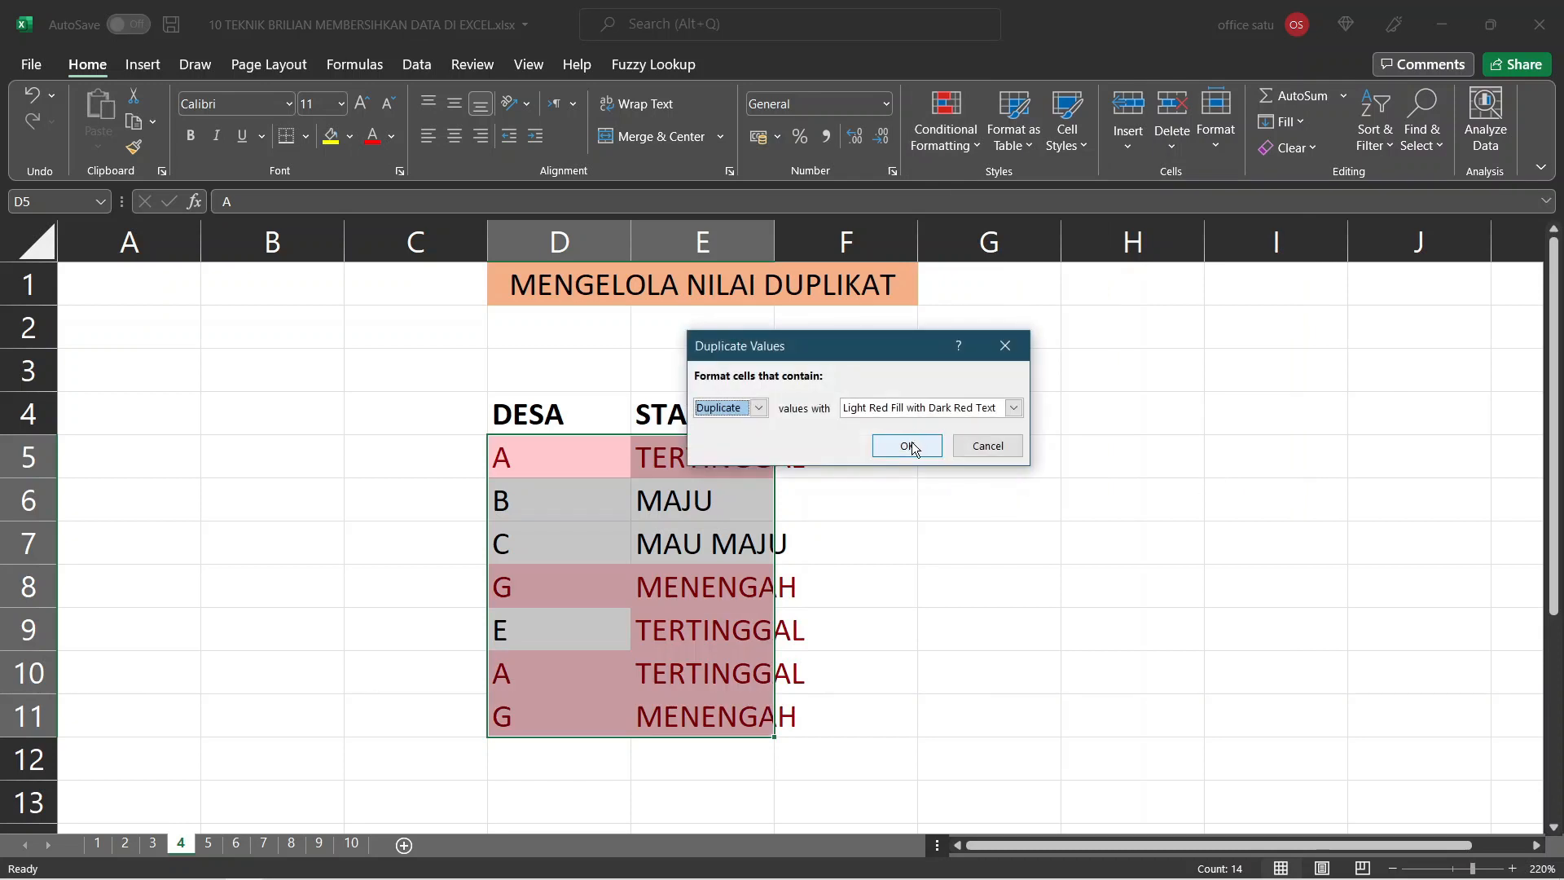
{"action": "left_click", "coordinate": [759, 409]}
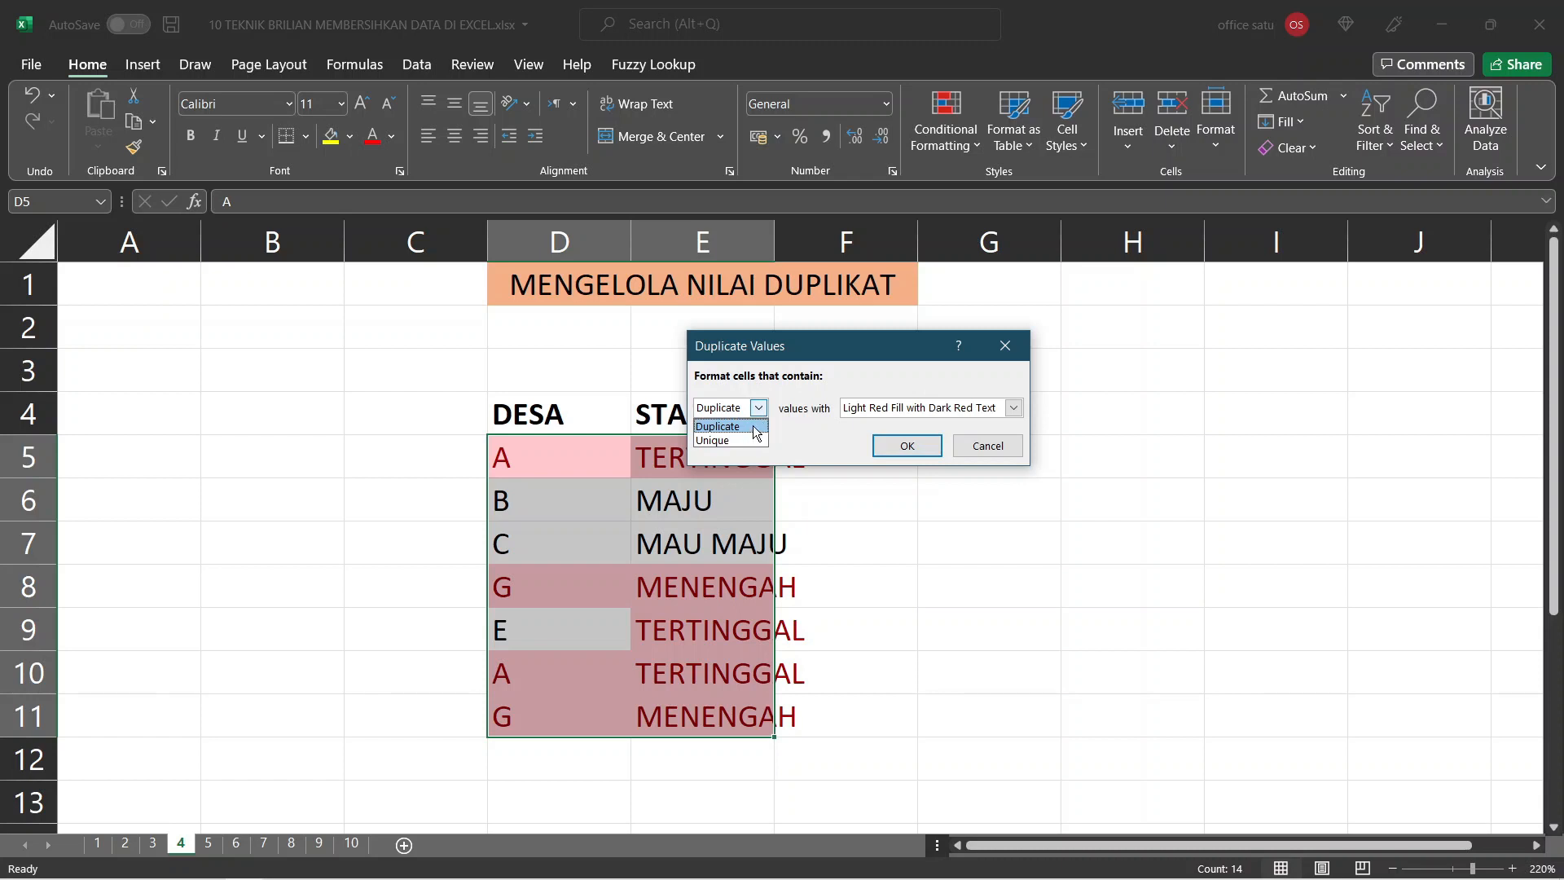
{"action": "left_click", "coordinate": [755, 427]}
{"action": "left_click", "coordinate": [911, 446]}
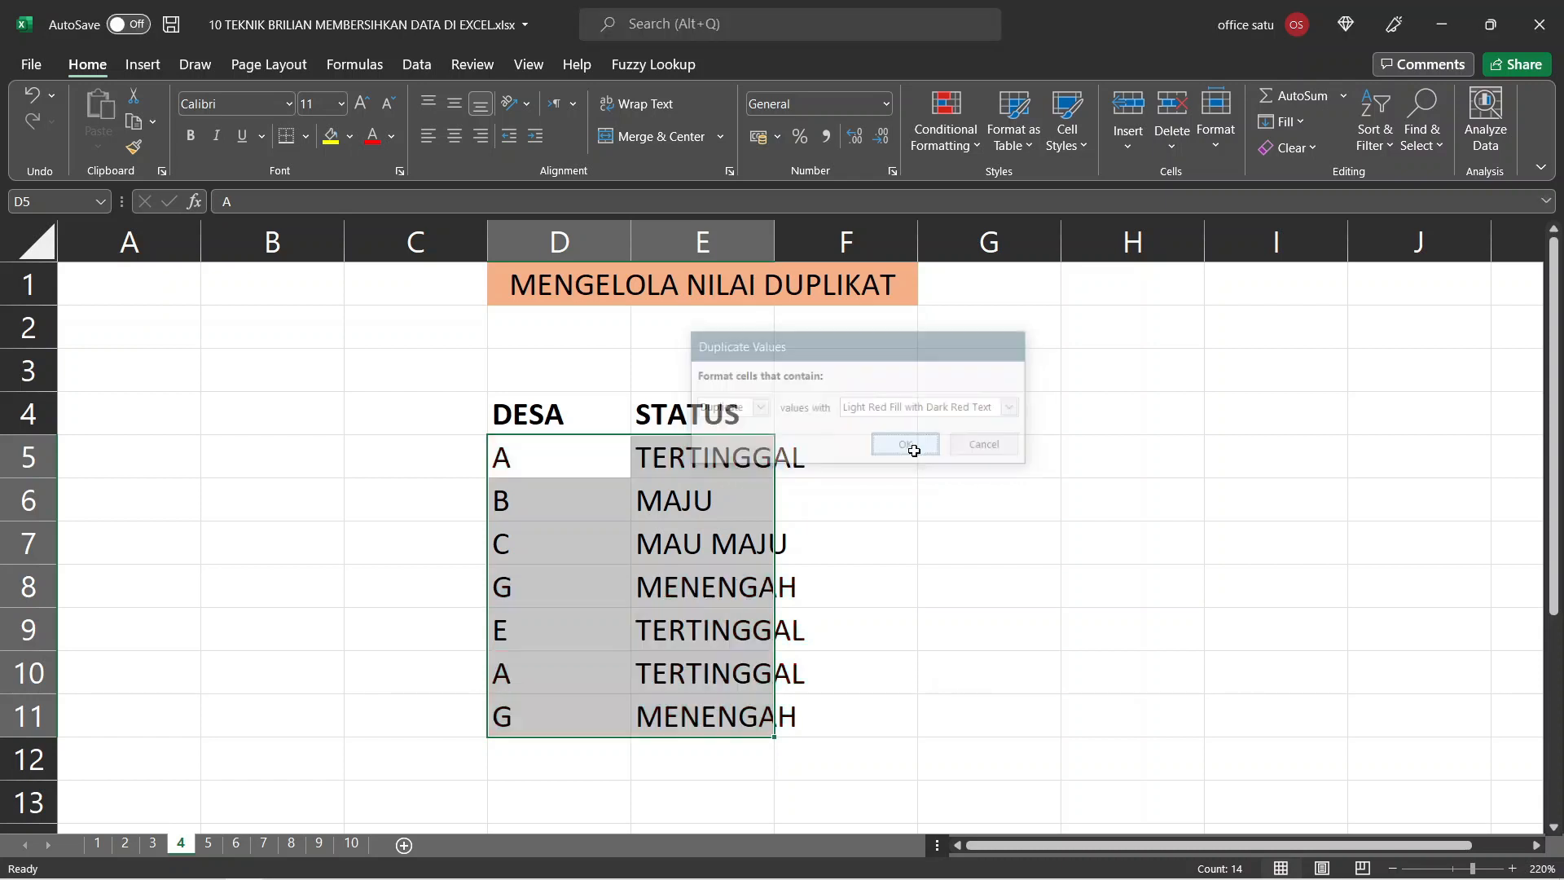
{"action": "left_click", "coordinate": [833, 490]}
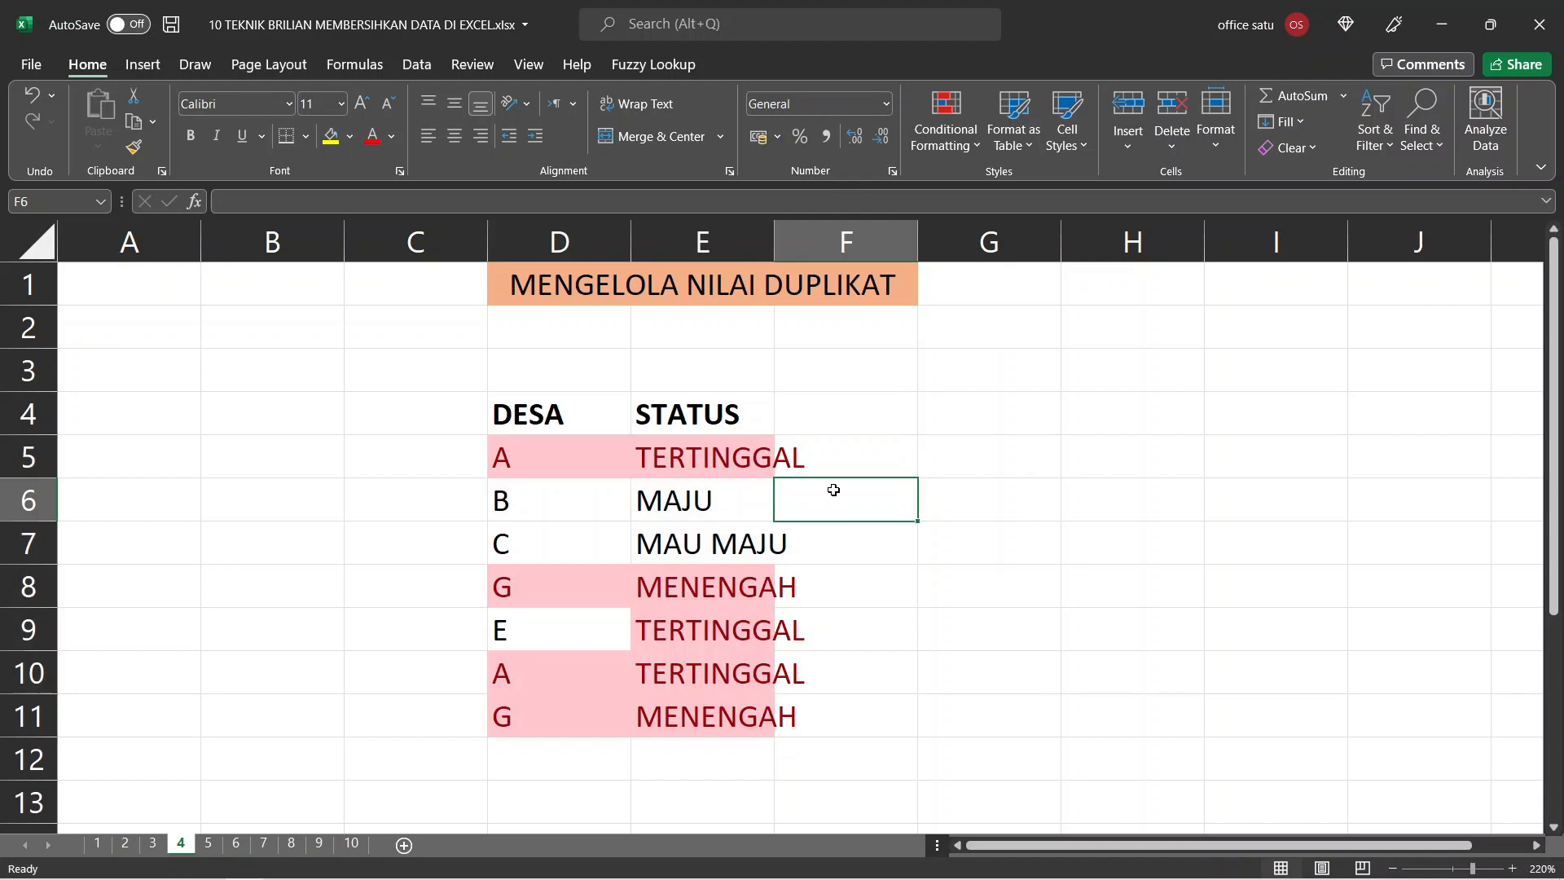
- Examine the highlighted and unhighlighted DESA and STATUS entries in the table
{"action": "key", "text": "Left"}
{"action": "key", "text": "Left"}
{"action": "key", "text": "Down"}
{"action": "key", "text": "Down"}
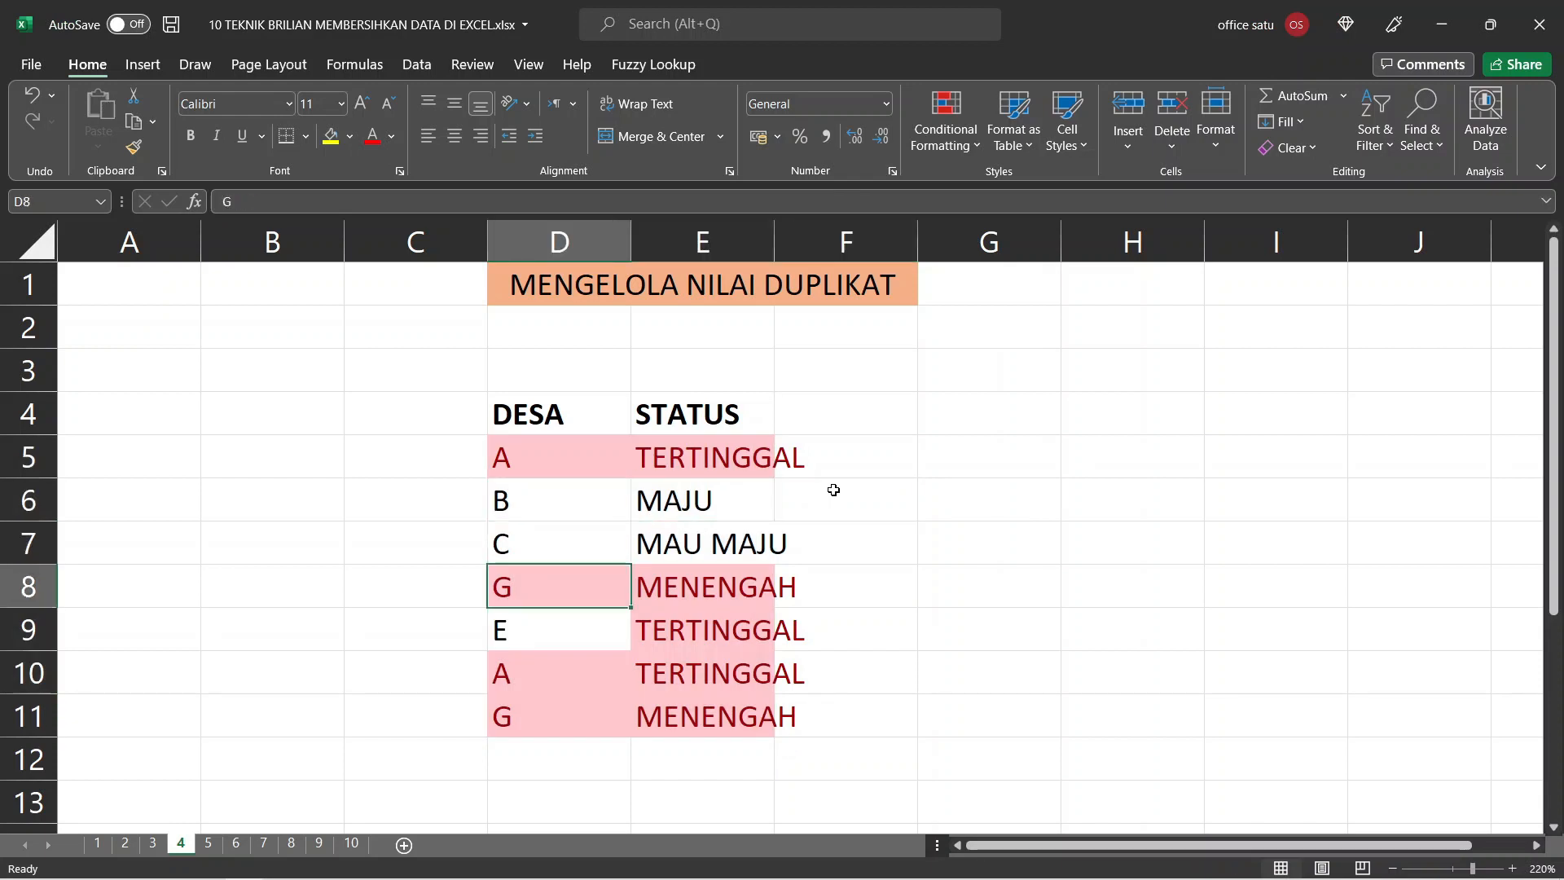
{"action": "key", "text": "Right"}
{"action": "key", "text": "Left"}
{"action": "key", "text": "Right"}
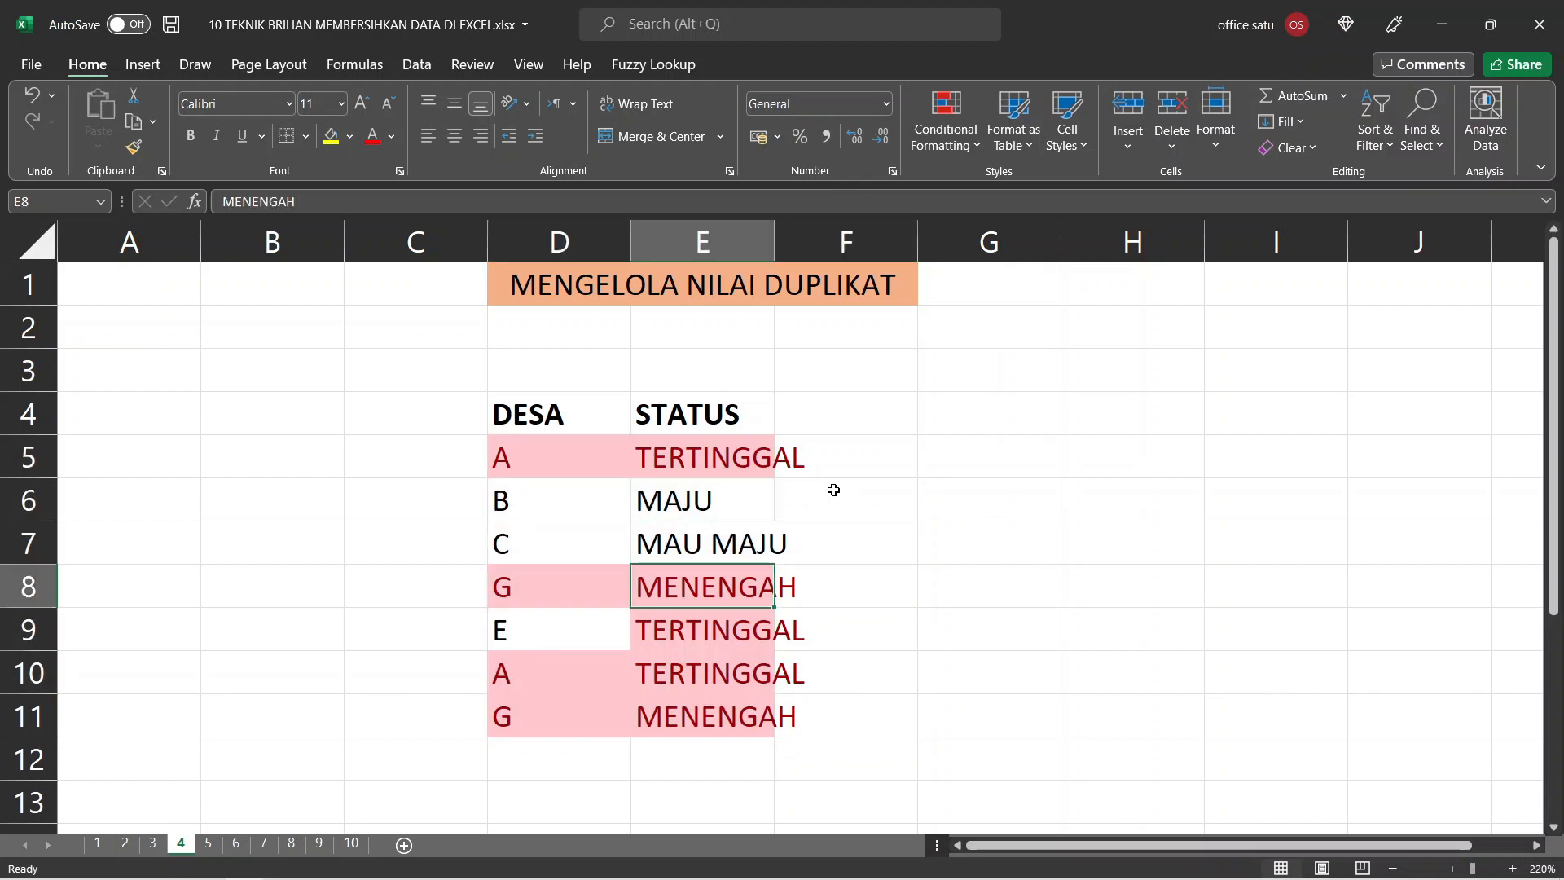
{"action": "key", "text": "Down"}
{"action": "key", "text": "Down"}
{"action": "key", "text": "Up"}
{"action": "key", "text": "Up"}
{"action": "key", "text": "Up"}
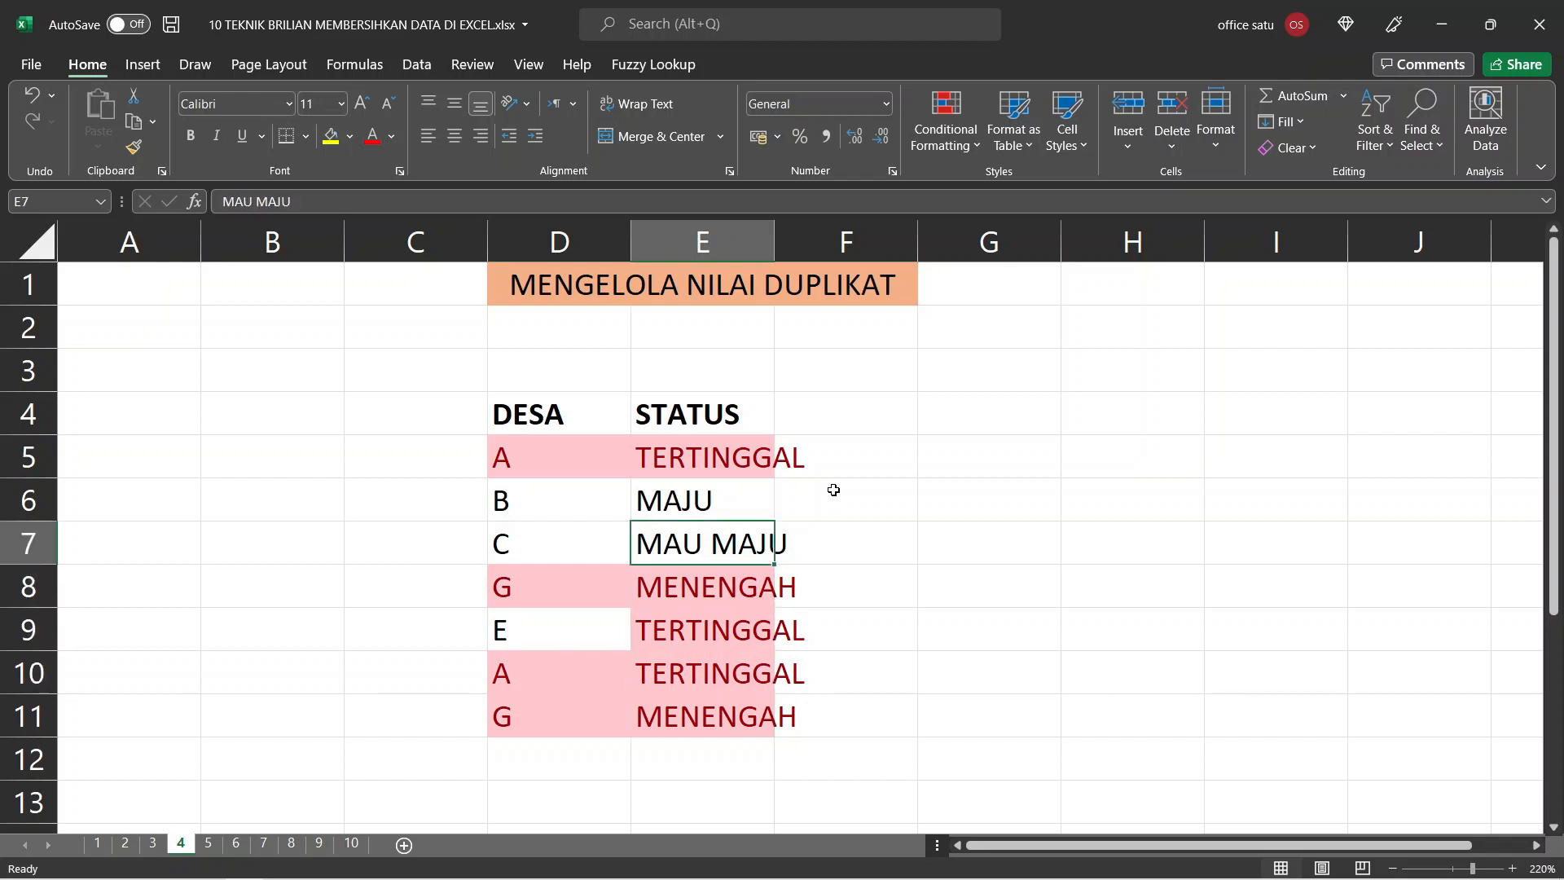
{"action": "key", "text": "Left"}
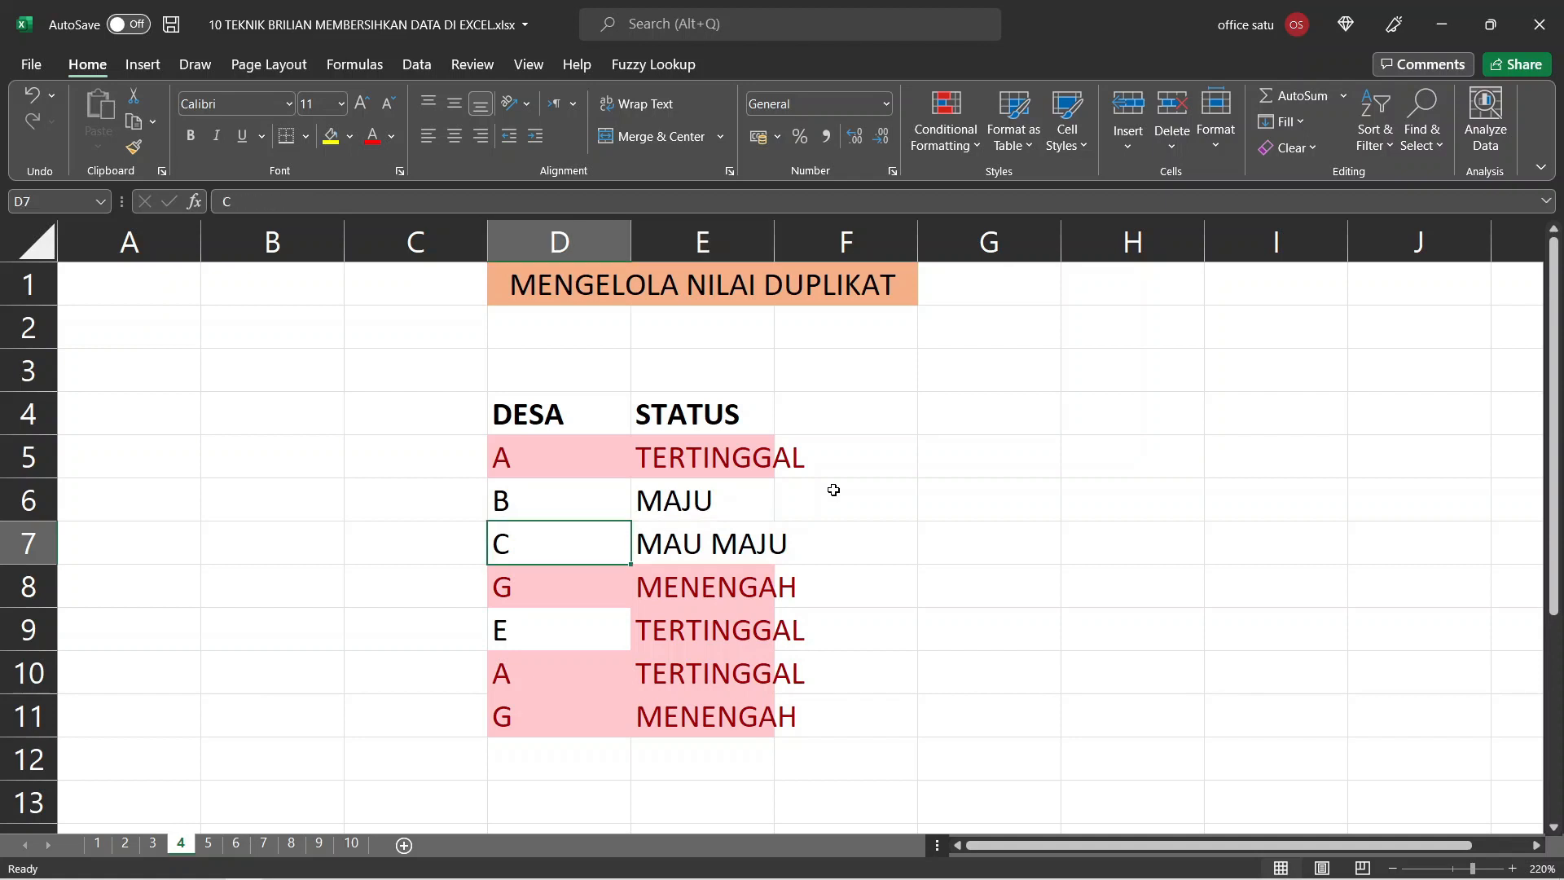
- Undo the duplicate-value highlighting on the DESA and STATUS table
{"action": "key", "text": "Up"}
{"action": "key", "text": "Up"}
{"action": "key", "text": "Up"}
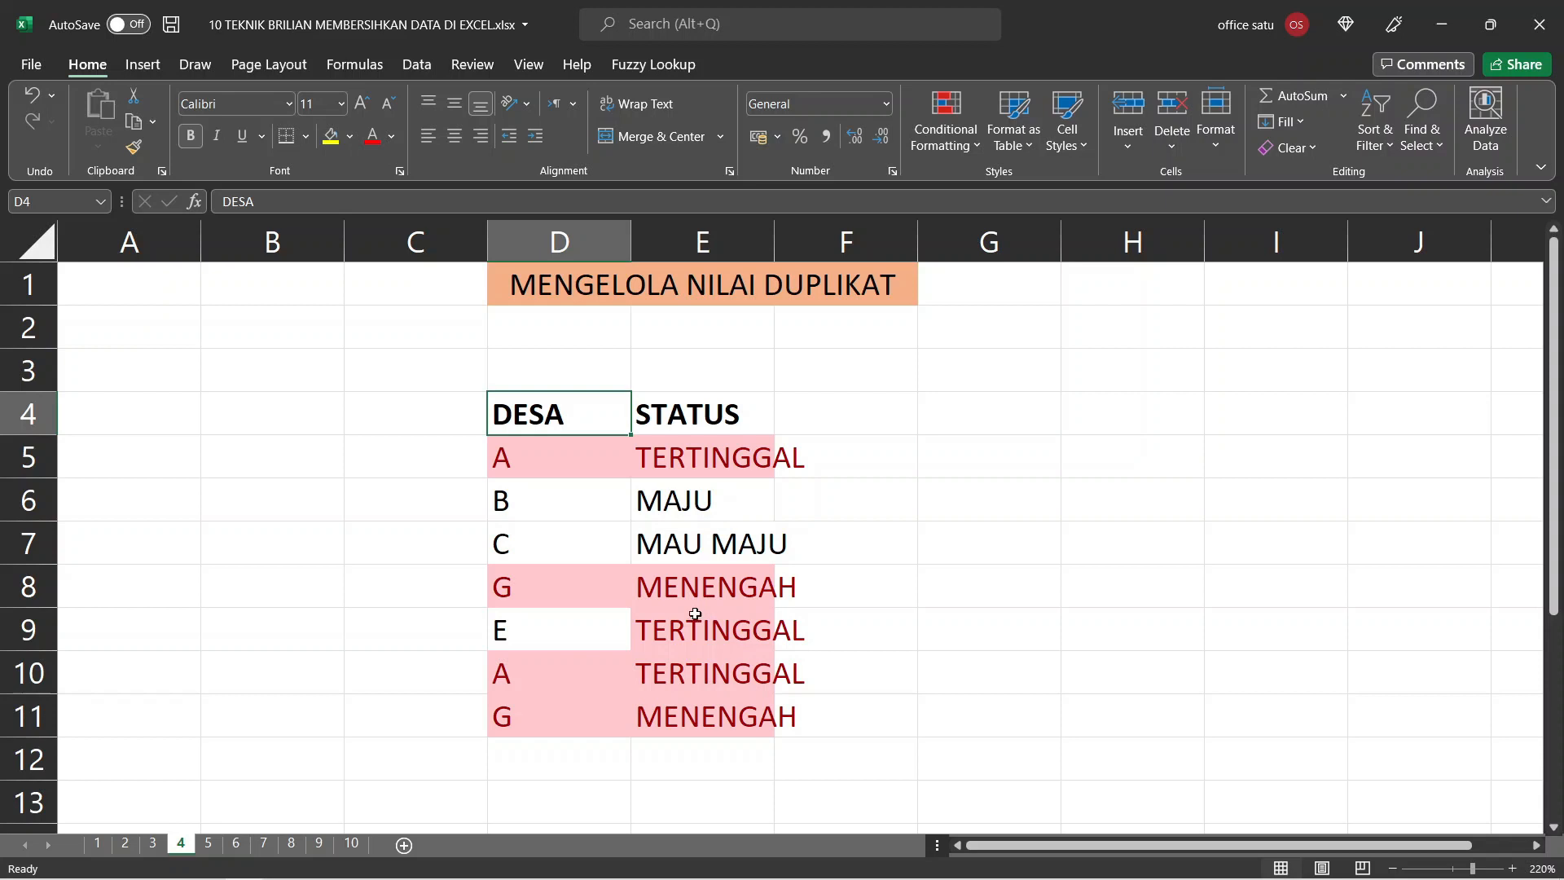
{"action": "key", "text": "ctrl+z"}
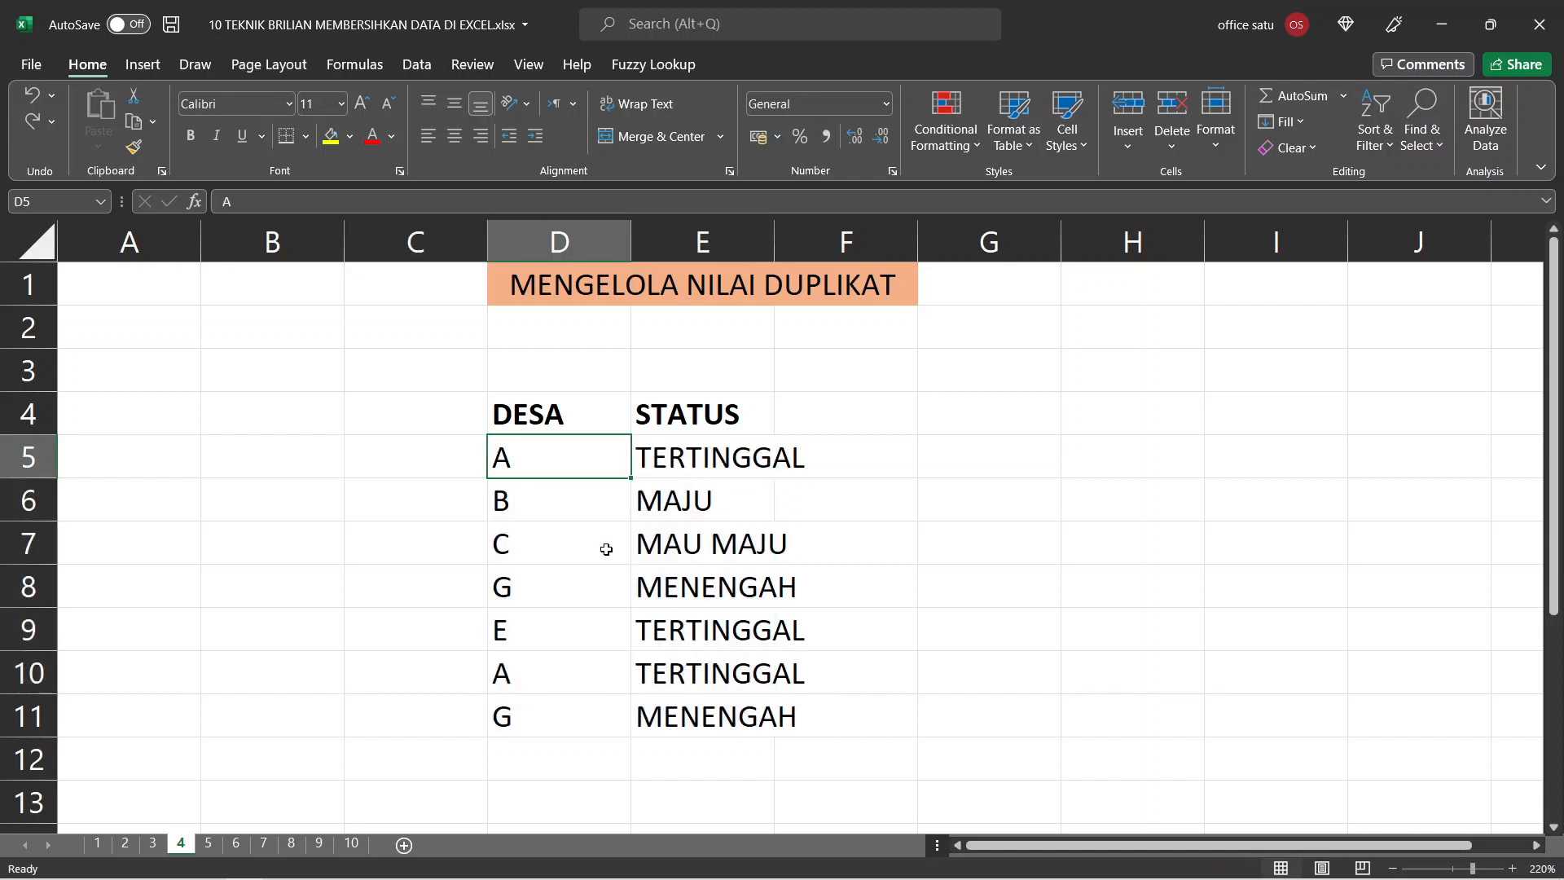
- Remove the duplicate rows from D5:E11, comparing both the DESA and STATUS columns
{"action": "key", "text": "shift+Right"}
{"action": "key", "text": "ctrl+shift+Down"}
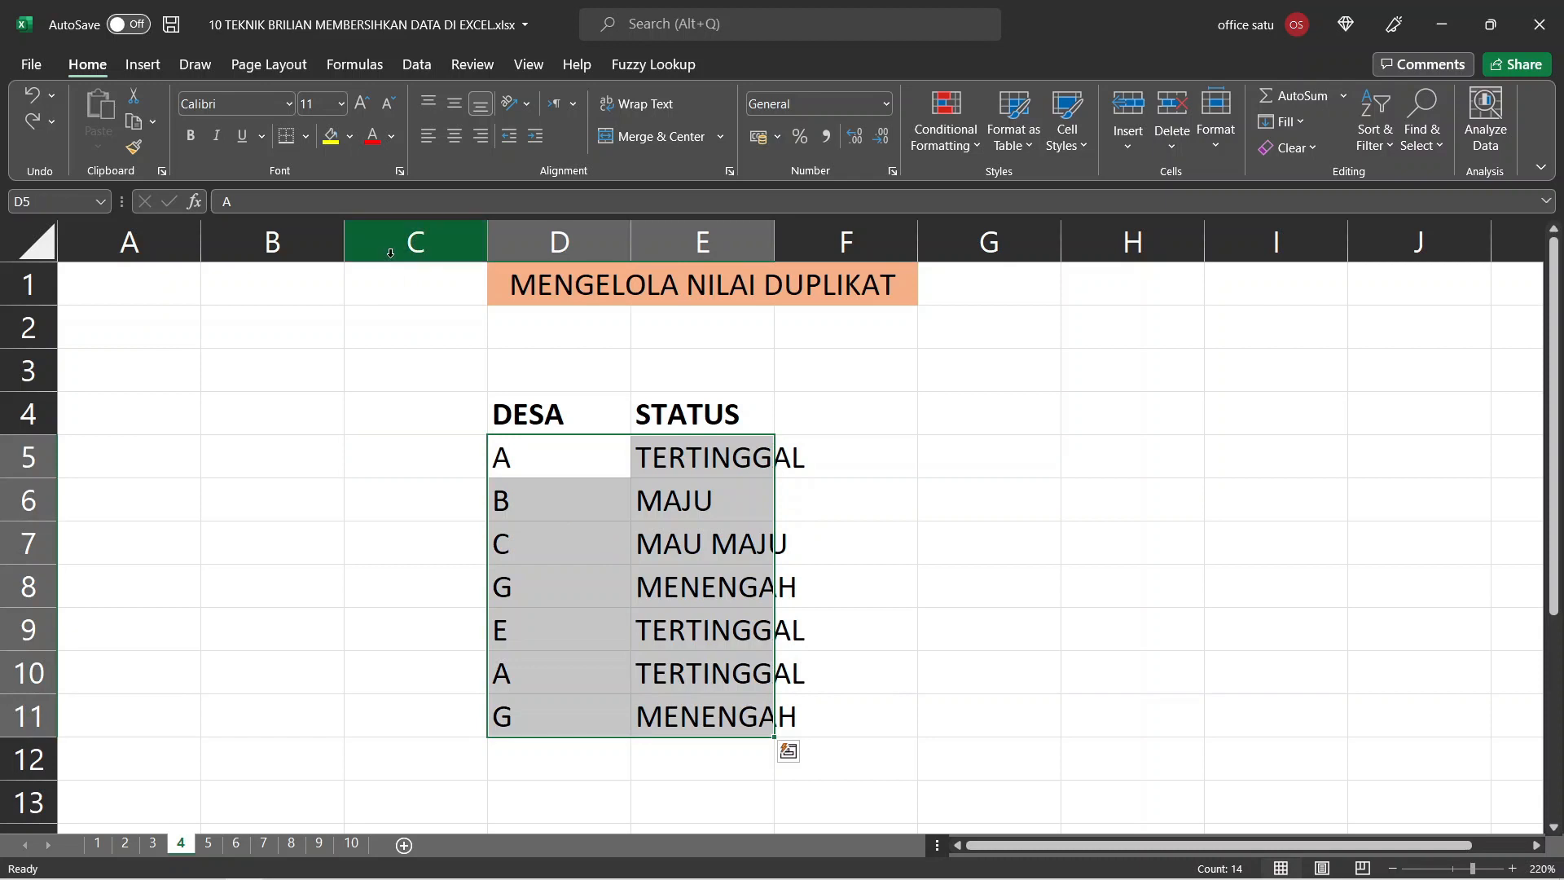
{"action": "left_click", "coordinate": [416, 65]}
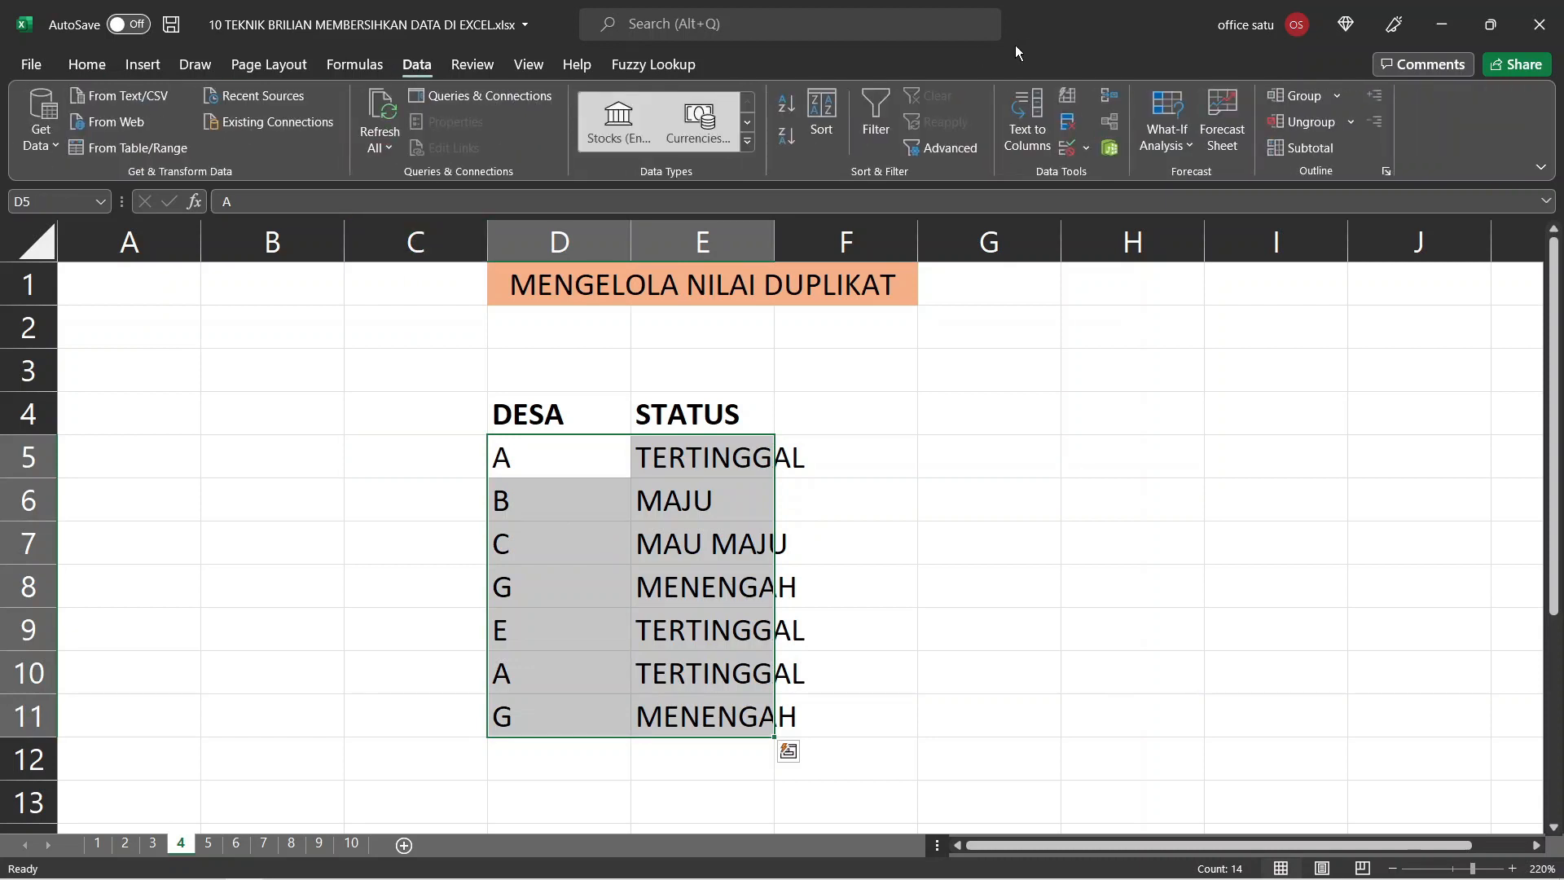
{"action": "left_click", "coordinate": [1068, 123]}
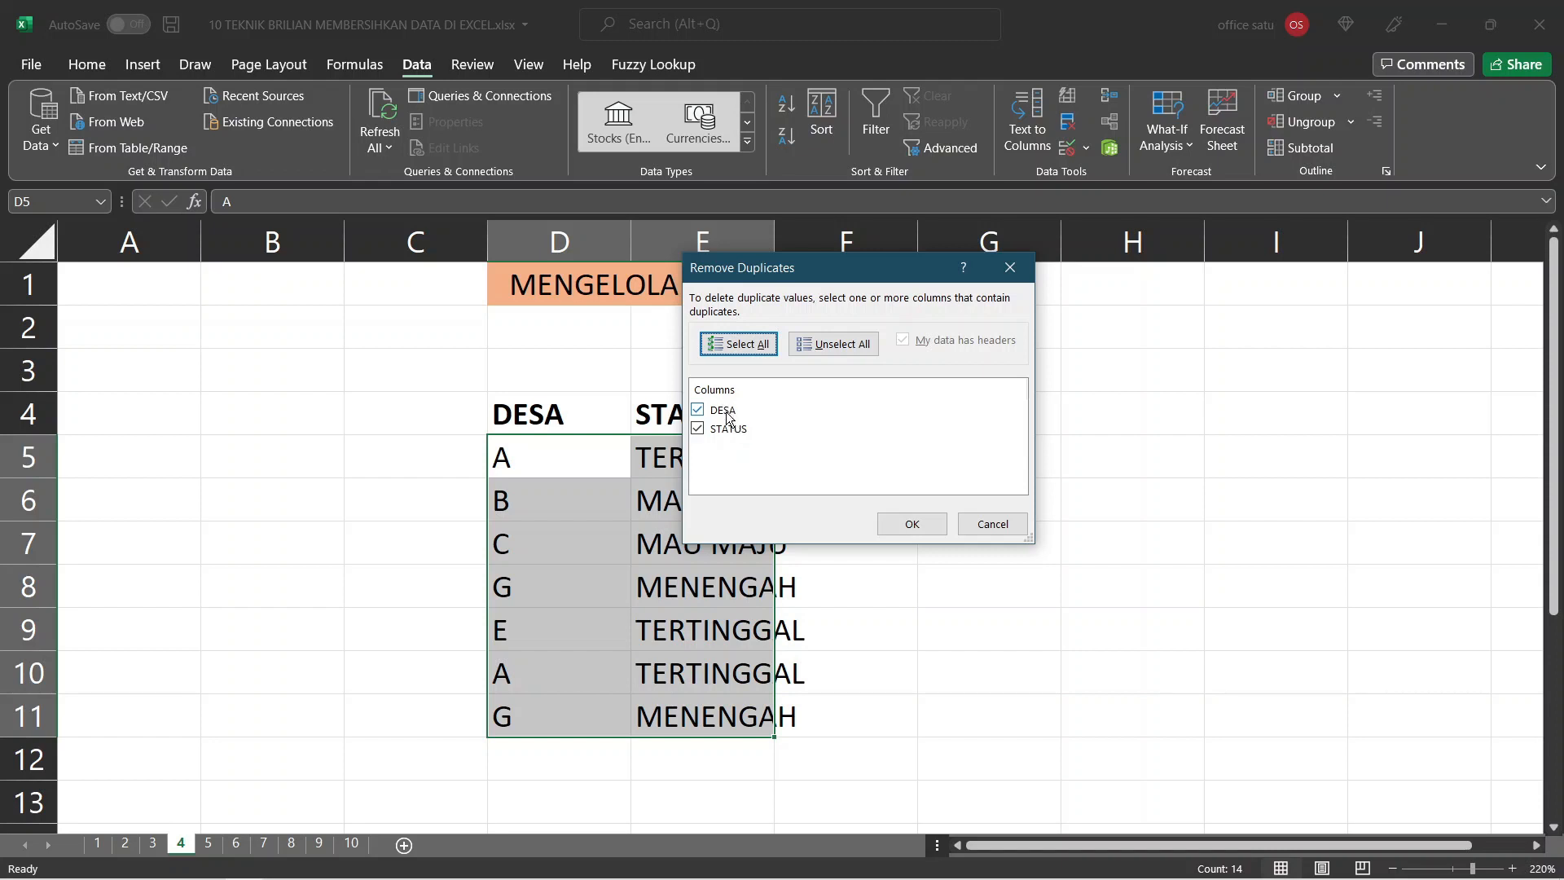
{"action": "left_click", "coordinate": [914, 525]}
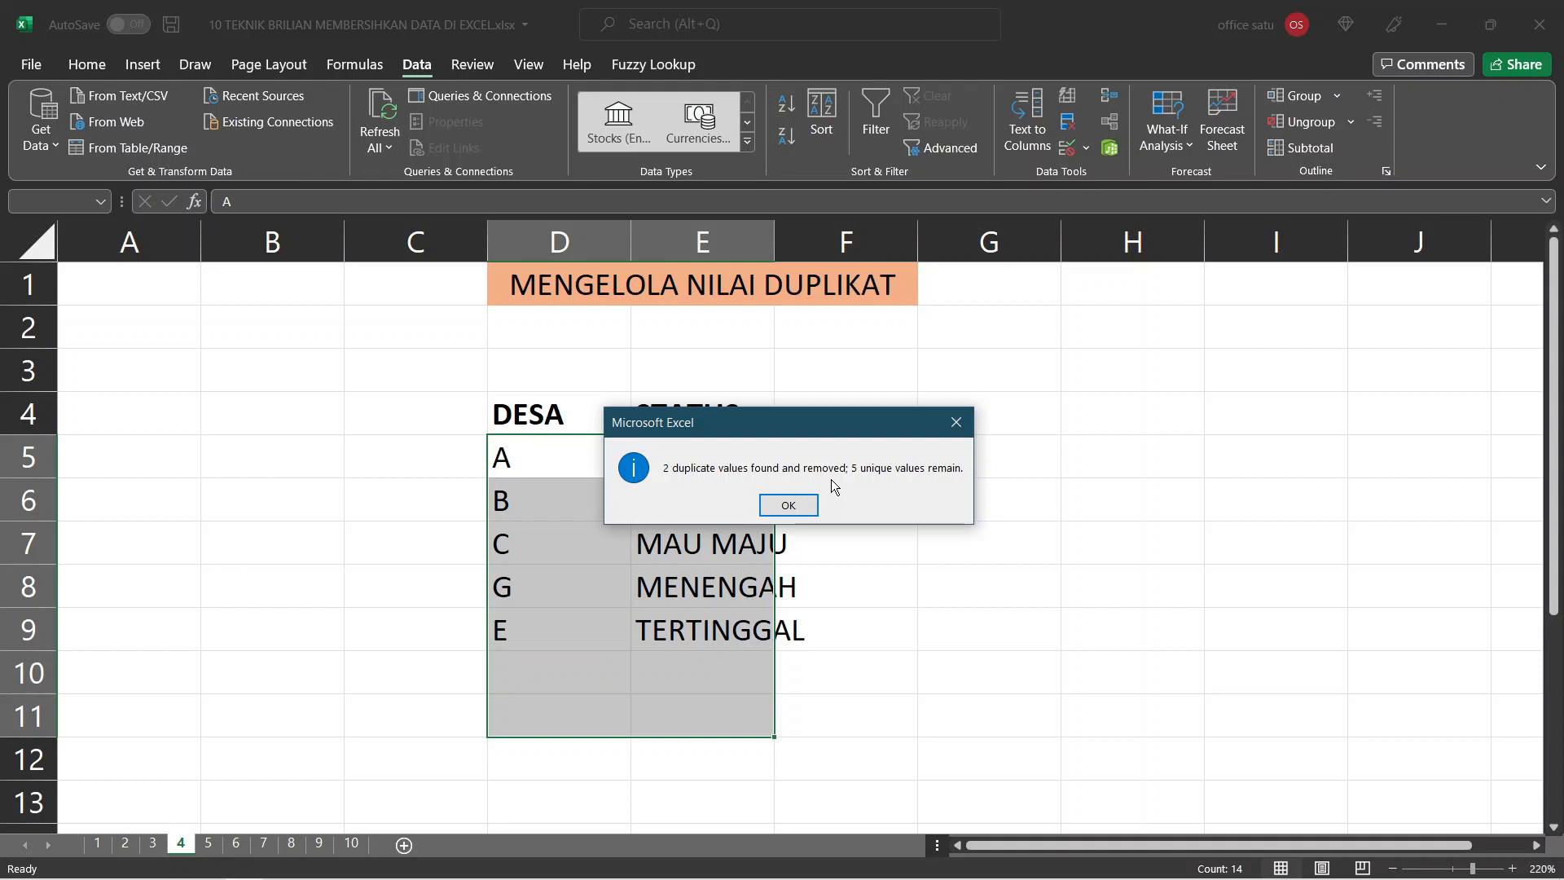
{"action": "left_click", "coordinate": [788, 506]}
{"action": "left_click", "coordinate": [603, 501]}
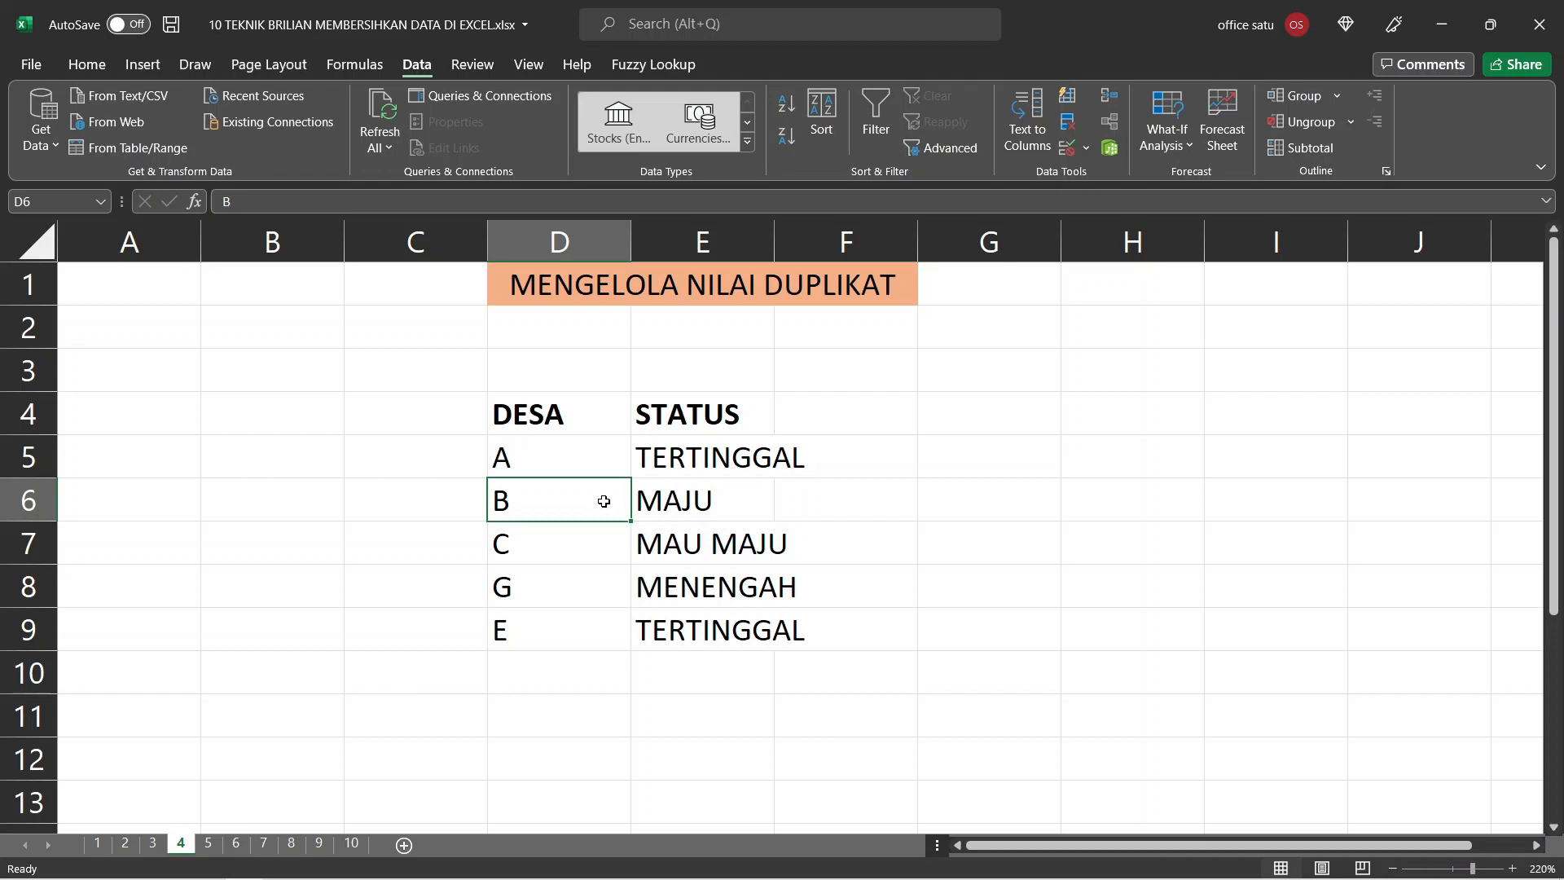
- Switch to sheet 5 and inspect the NILAI entries for 2016 and 2017 under MENGELOLA ERROR
{"action": "left_click", "coordinate": [209, 844]}
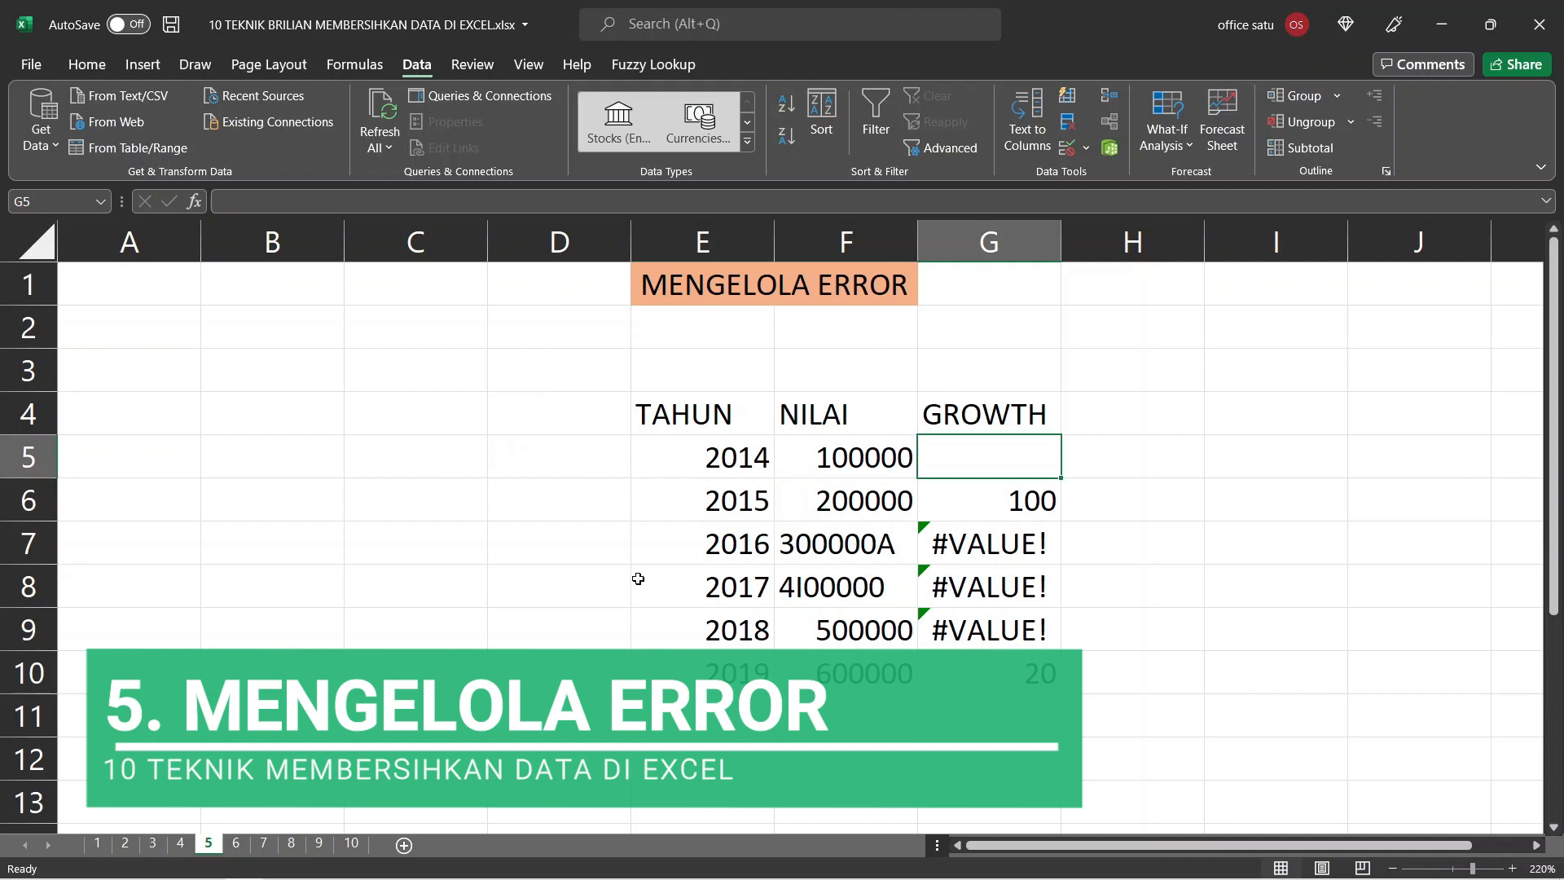
{"action": "left_click", "coordinate": [743, 451]}
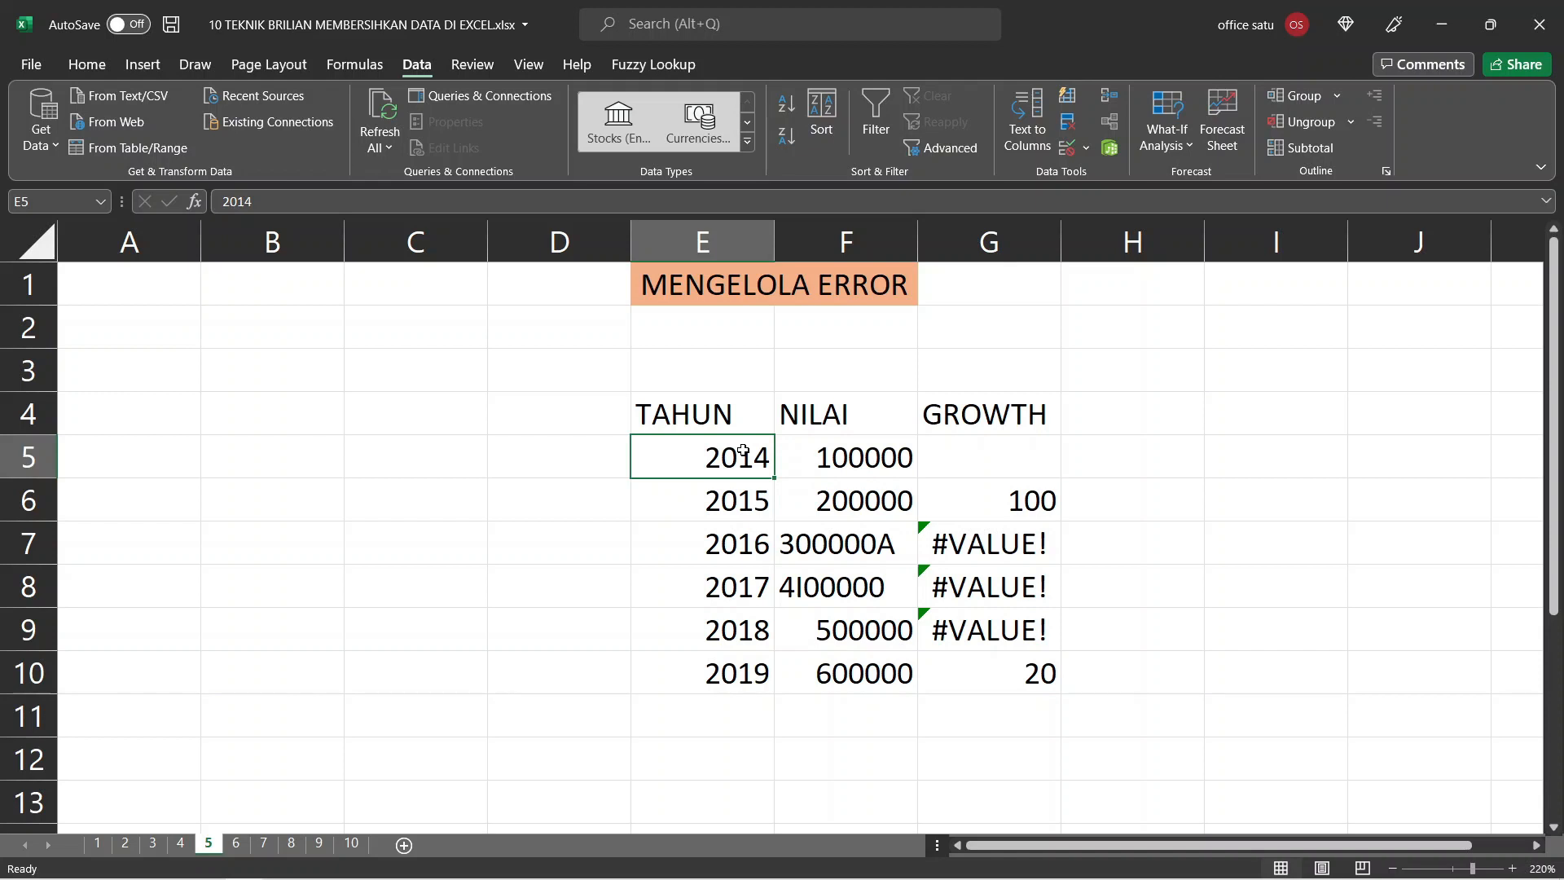
{"action": "left_click", "coordinate": [881, 559]}
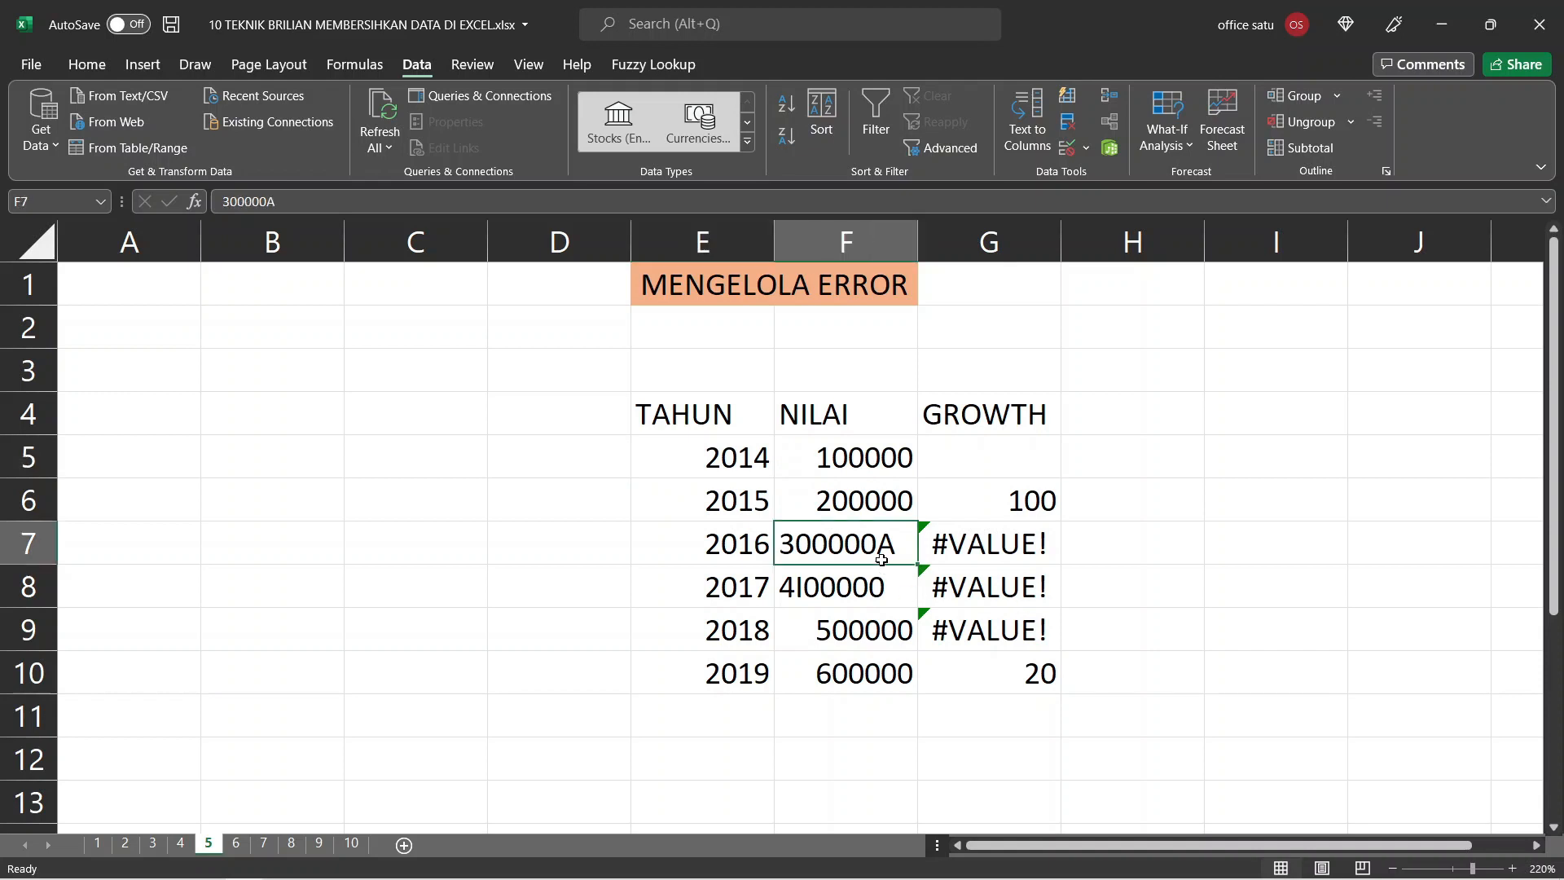
{"action": "left_click", "coordinate": [898, 602]}
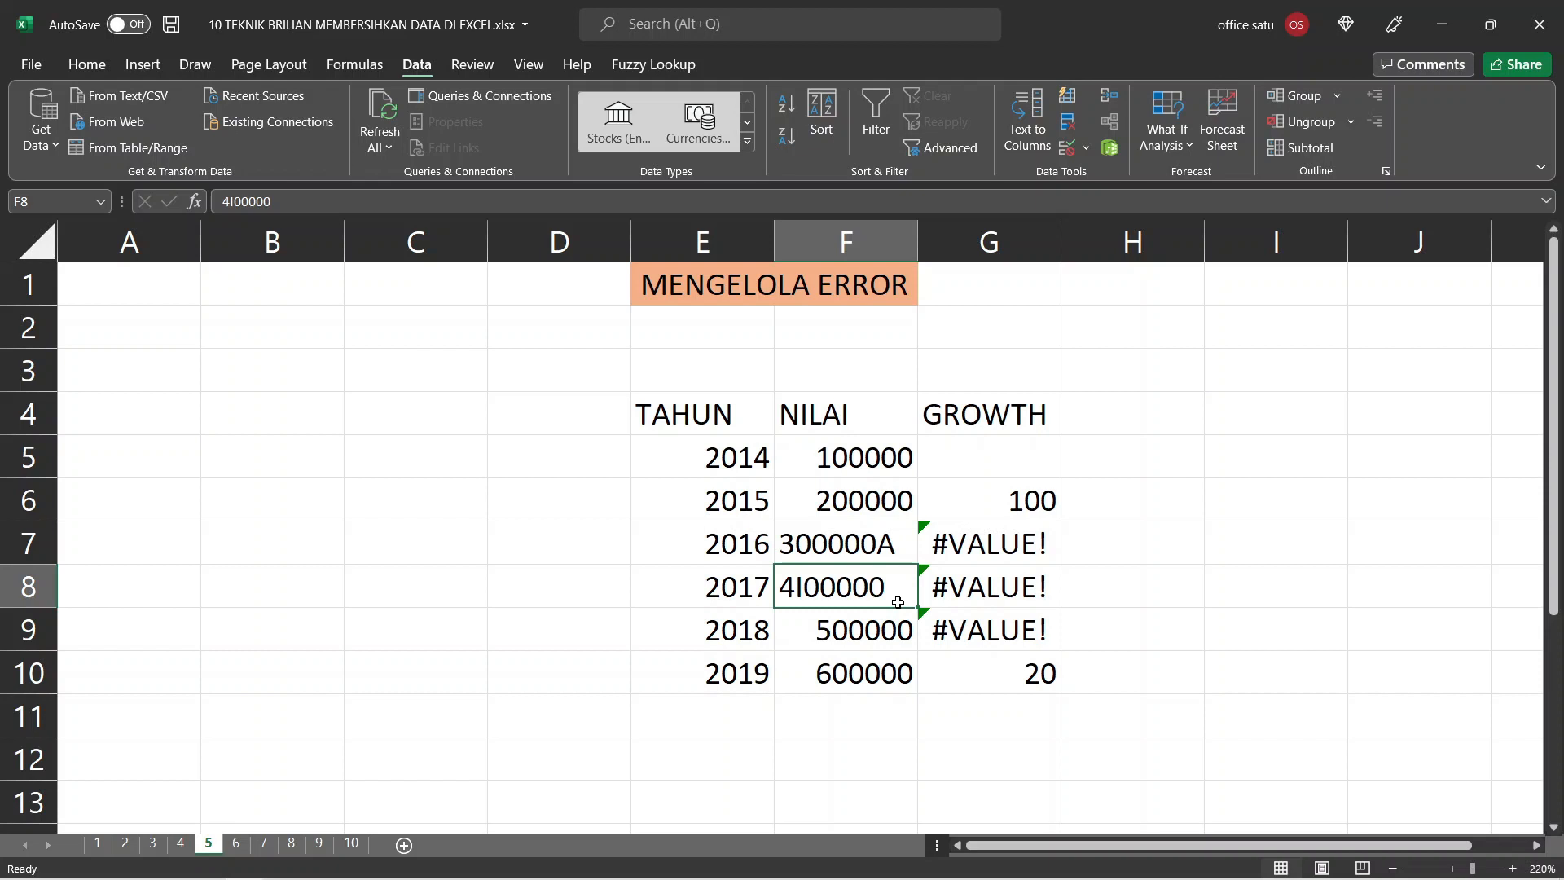
{"action": "key", "text": "Up"}
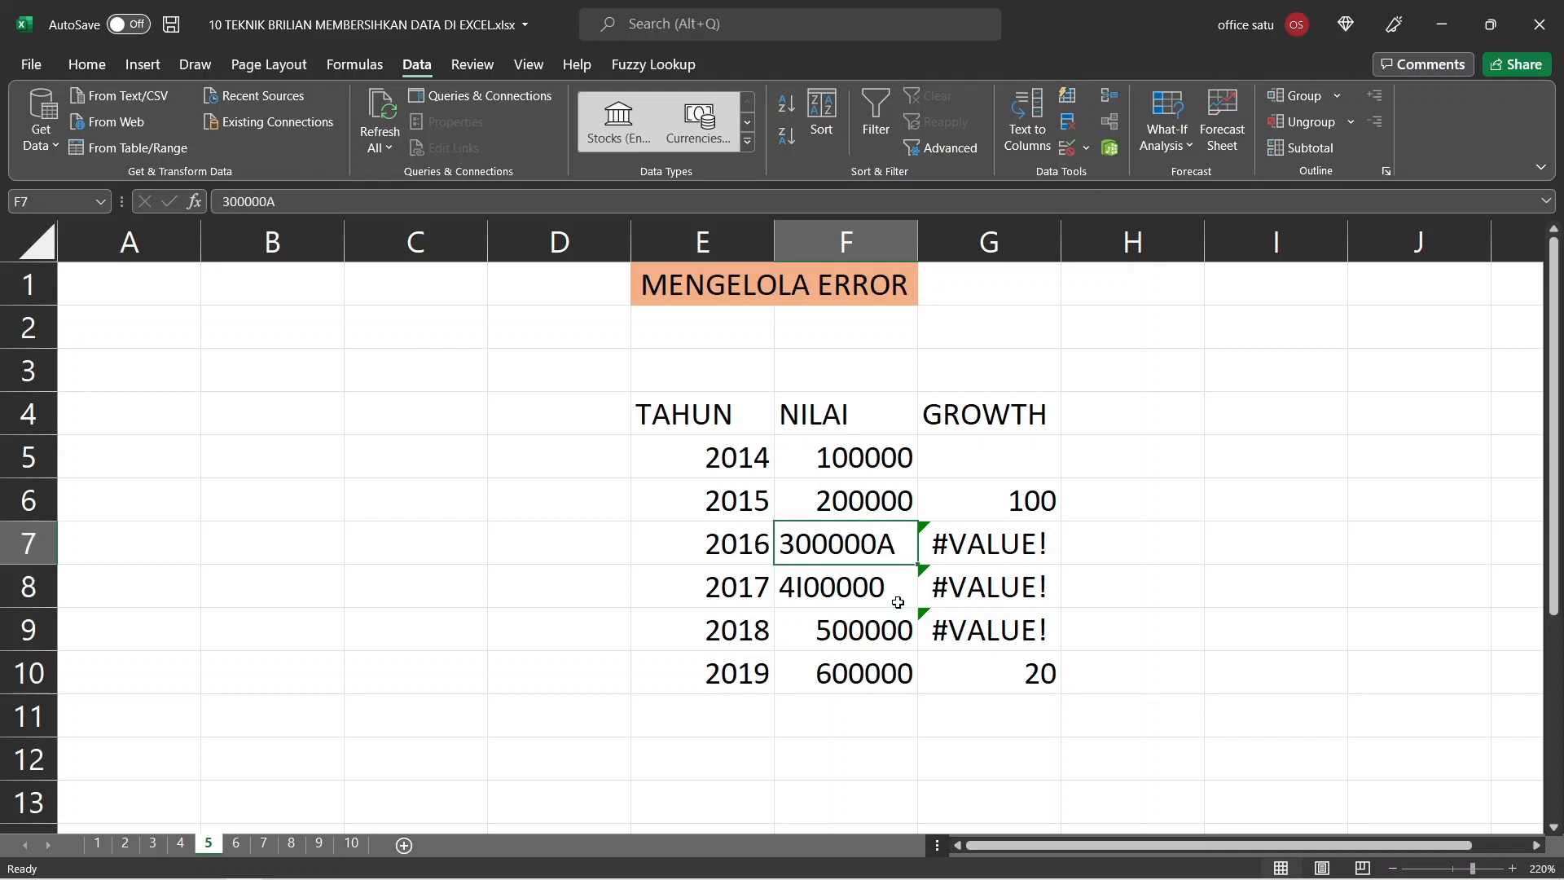
- Review the GROWTH formulas down to the 2017 row
{"action": "key", "text": "Up"}
{"action": "key", "text": "Up"}
{"action": "key", "text": "Right"}
{"action": "key", "text": "Down"}
{"action": "key", "text": "Down"}
{"action": "key", "text": "Down"}
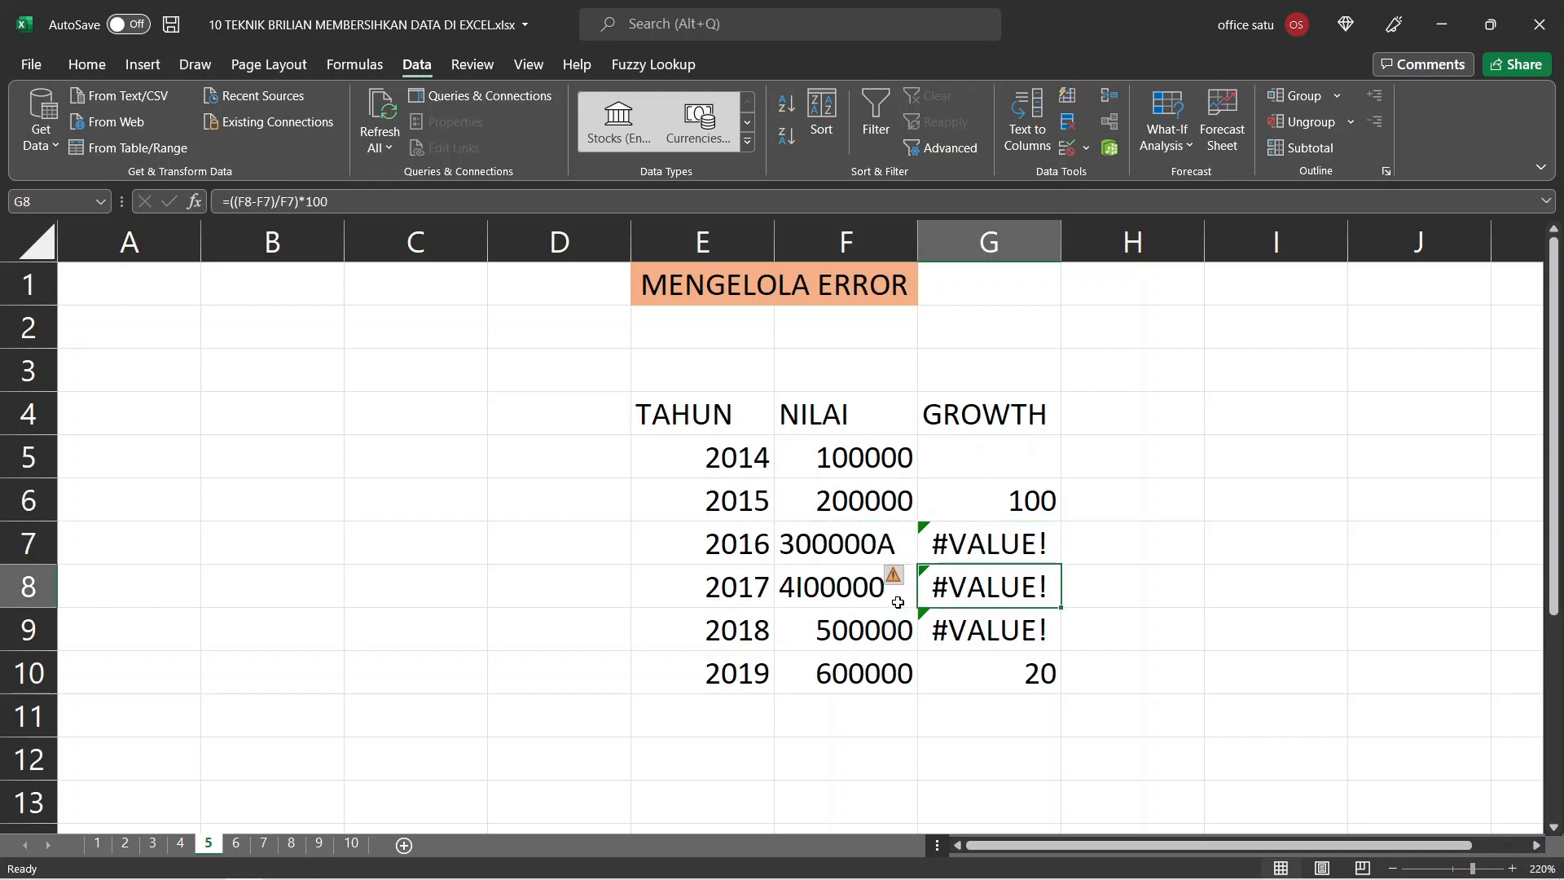
- Check the error options offered for the GROWTH cells G7:G9
{"action": "key", "text": "Up"}
{"action": "key", "text": "shift+Down"}
{"action": "key", "text": "shift+Down"}
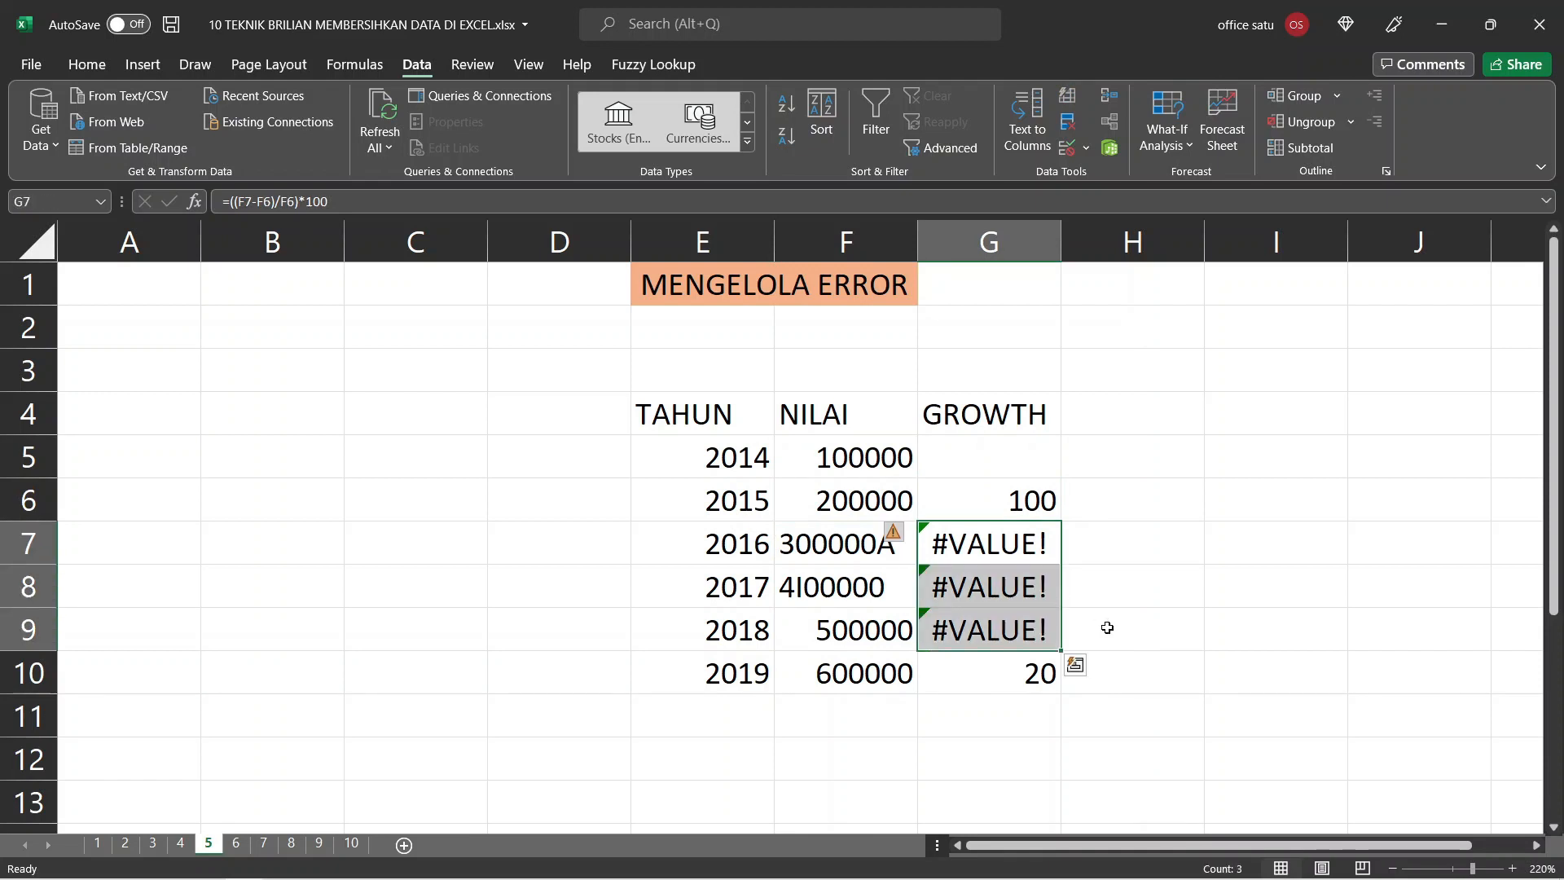
{"action": "left_click", "coordinate": [904, 540]}
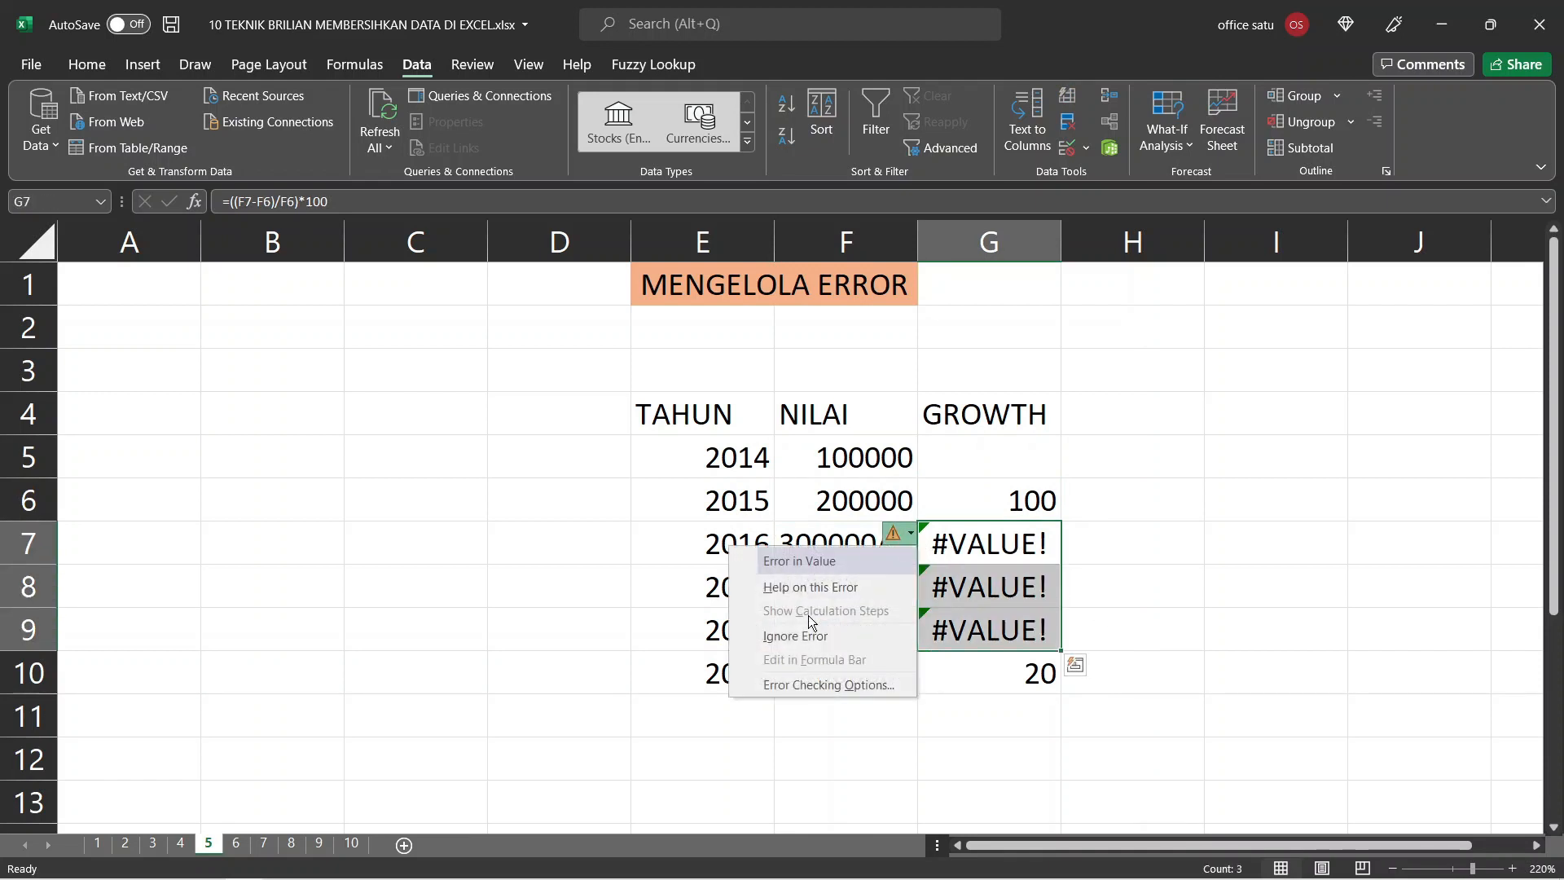
{"action": "key", "text": "Escape"}
{"action": "key", "text": "Right"}
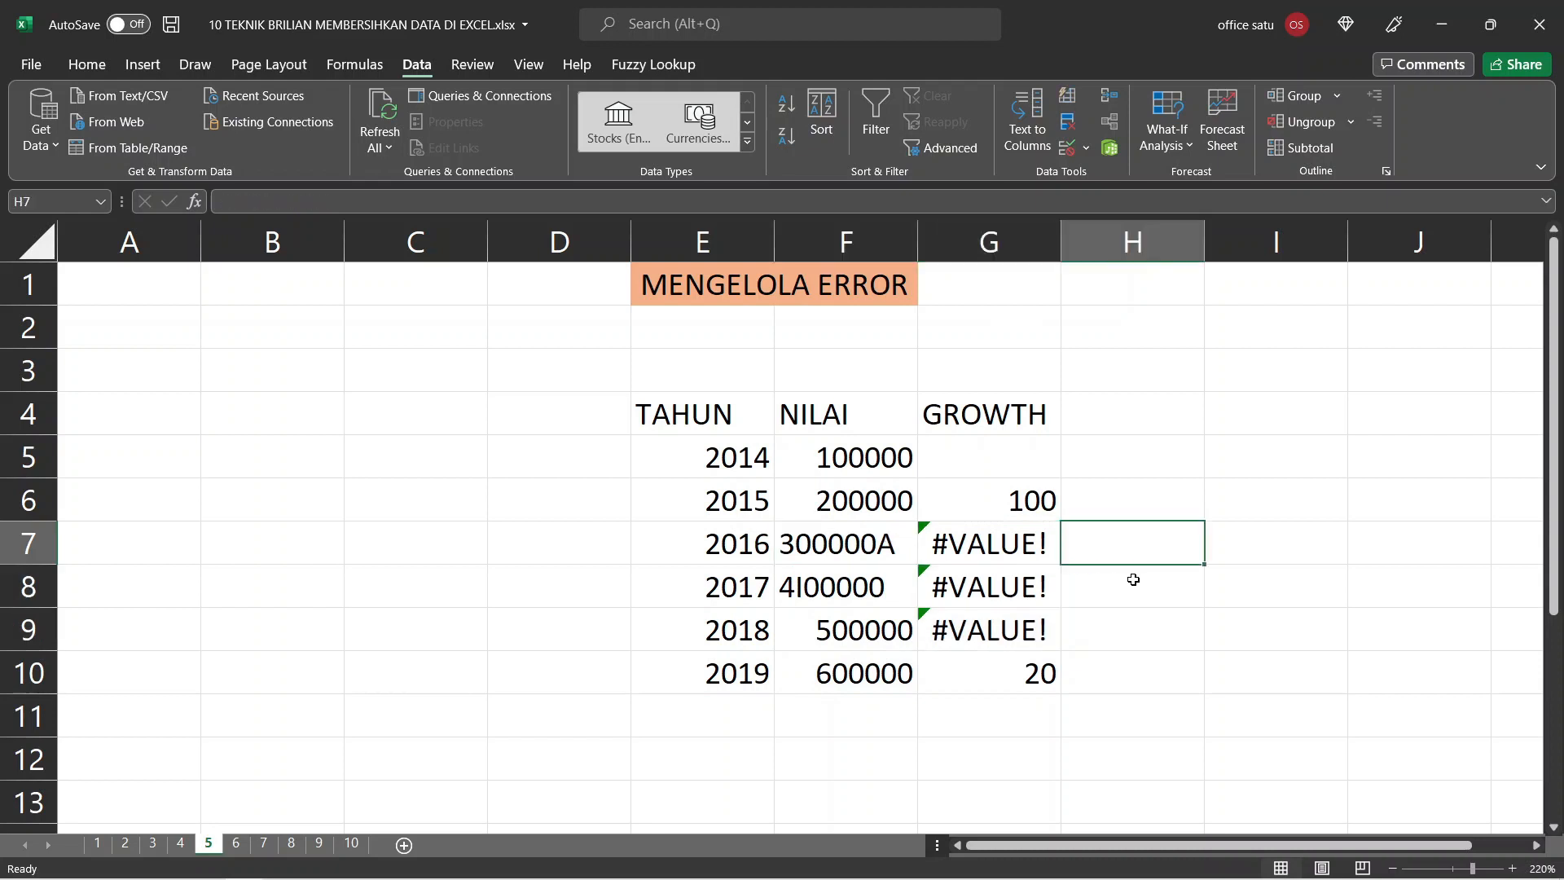
- Select only the formula cells with errors in G5:G10 using Go To Special, excluding numbers, text and logicals
{"action": "key", "text": "Up"}
{"action": "key", "text": "Up"}
{"action": "key", "text": "Up"}
{"action": "key", "text": "Left"}
{"action": "key", "text": "Down"}
{"action": "key", "text": "ctrl+shift+Down"}
{"action": "key", "text": "ctrl+shift+Down"}
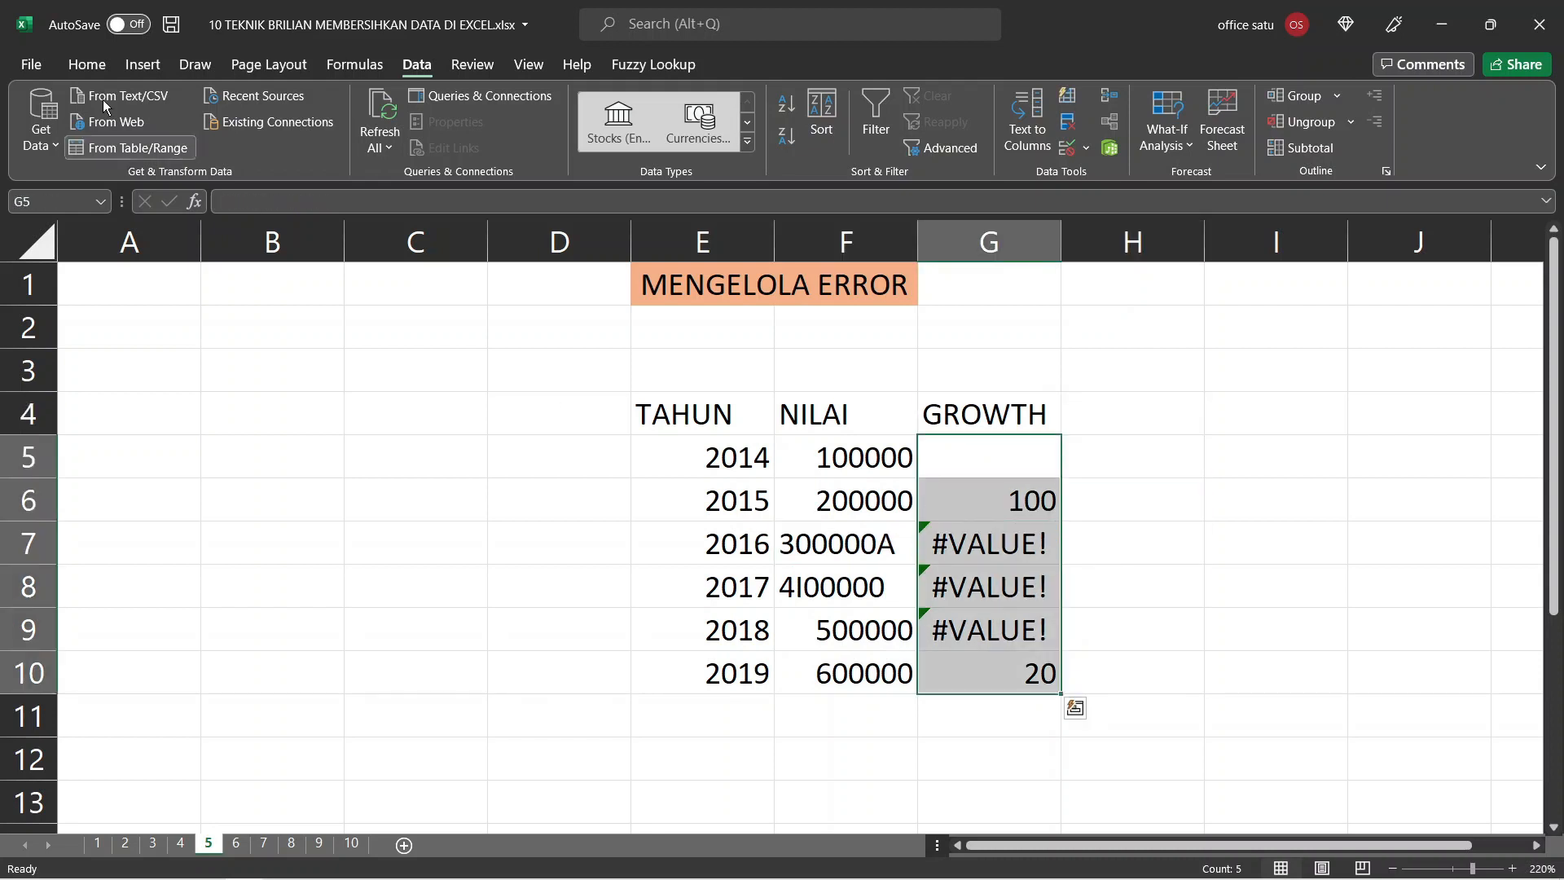
{"action": "left_click", "coordinate": [81, 70]}
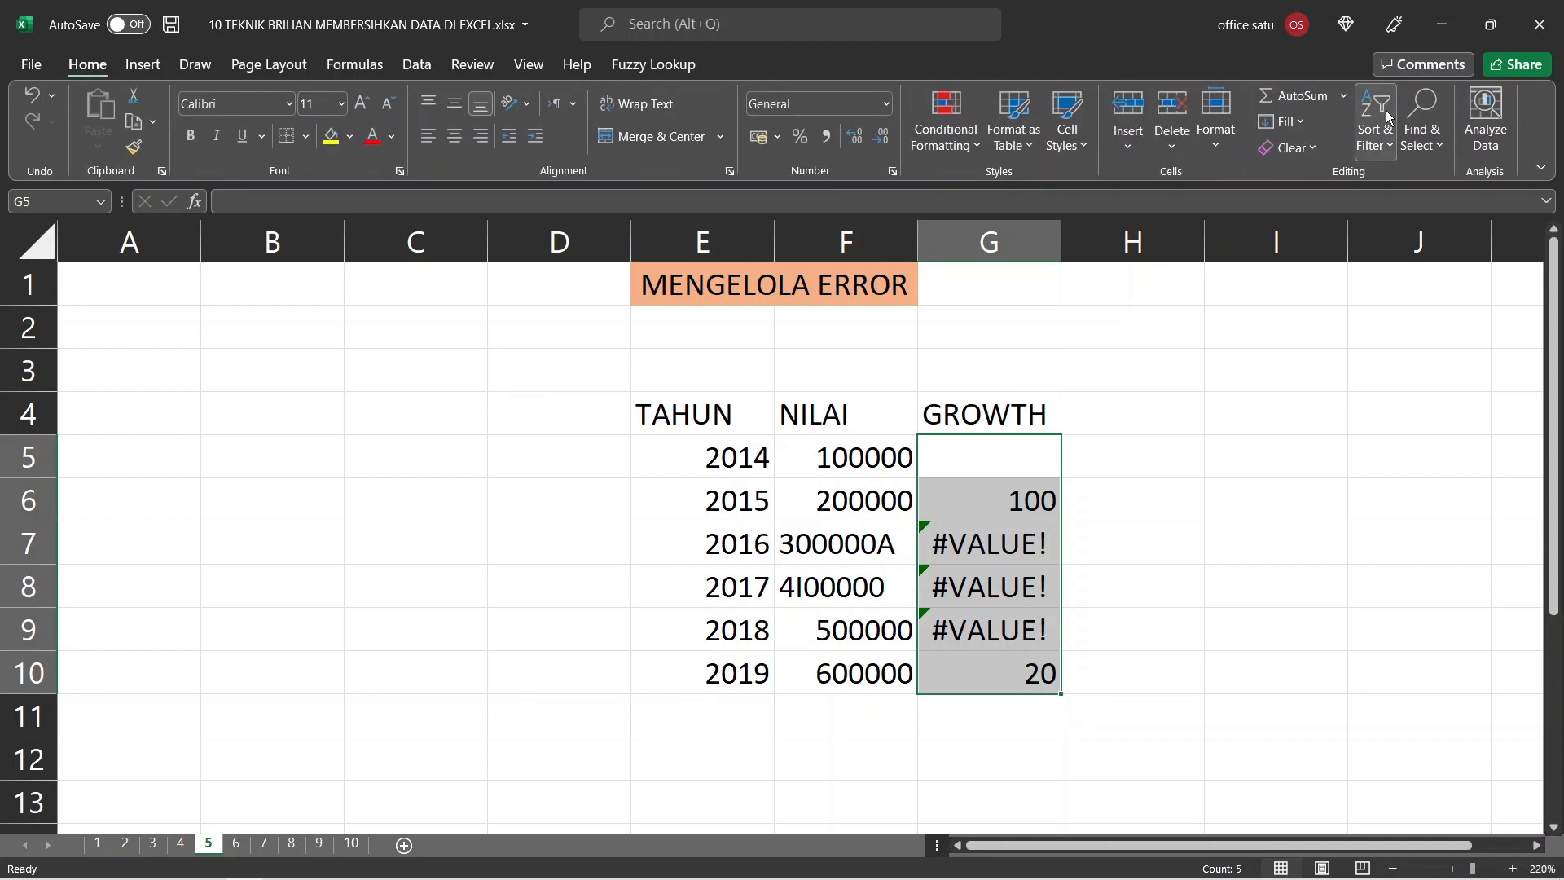
{"action": "left_click", "coordinate": [1426, 132]}
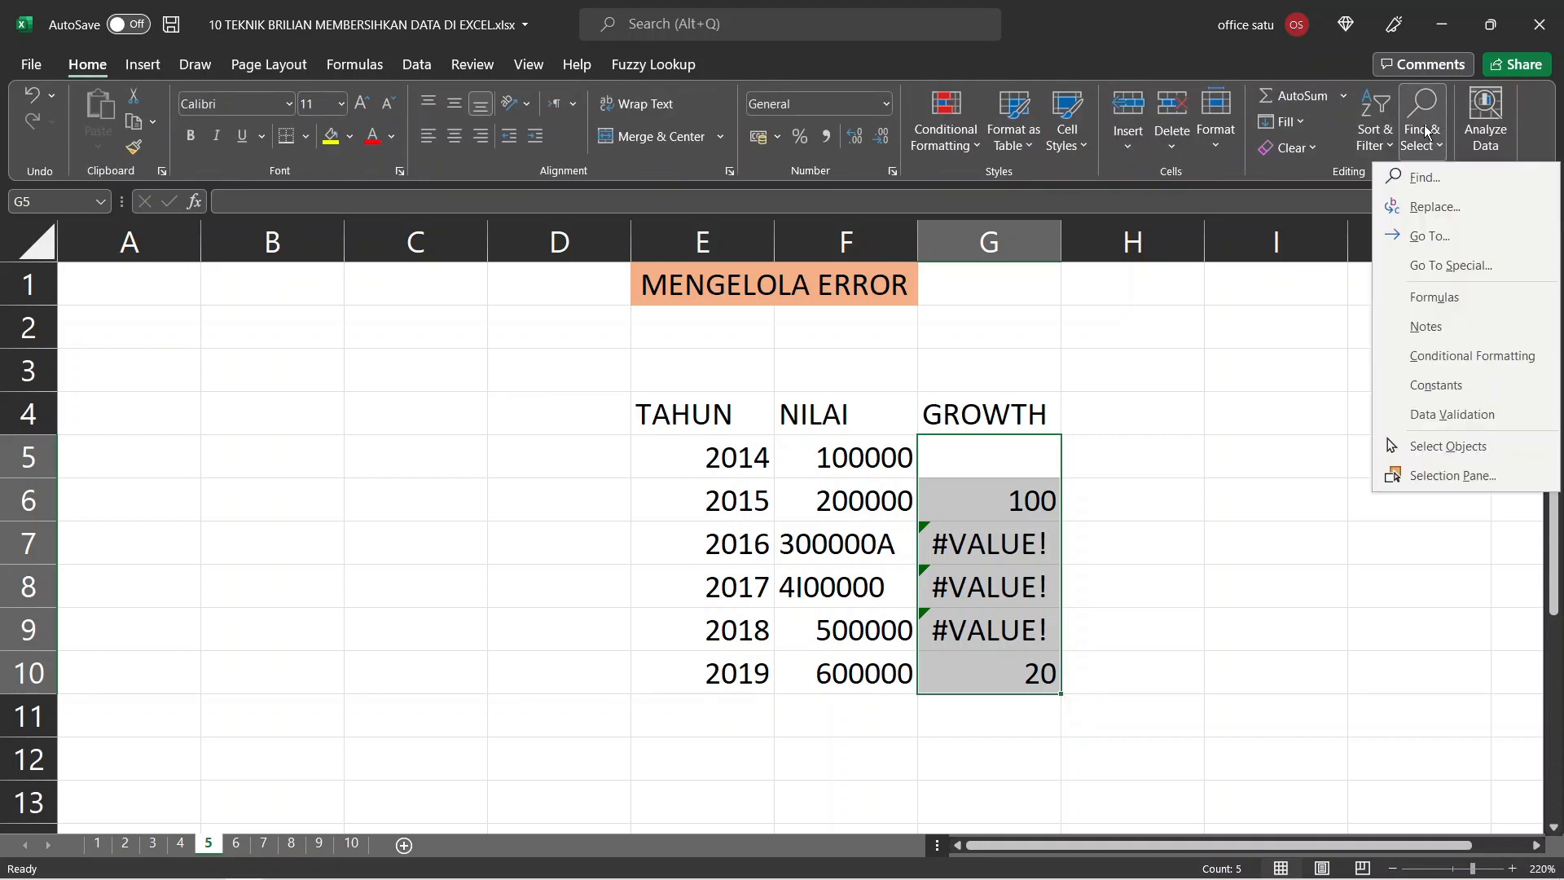
{"action": "left_click", "coordinate": [1454, 271]}
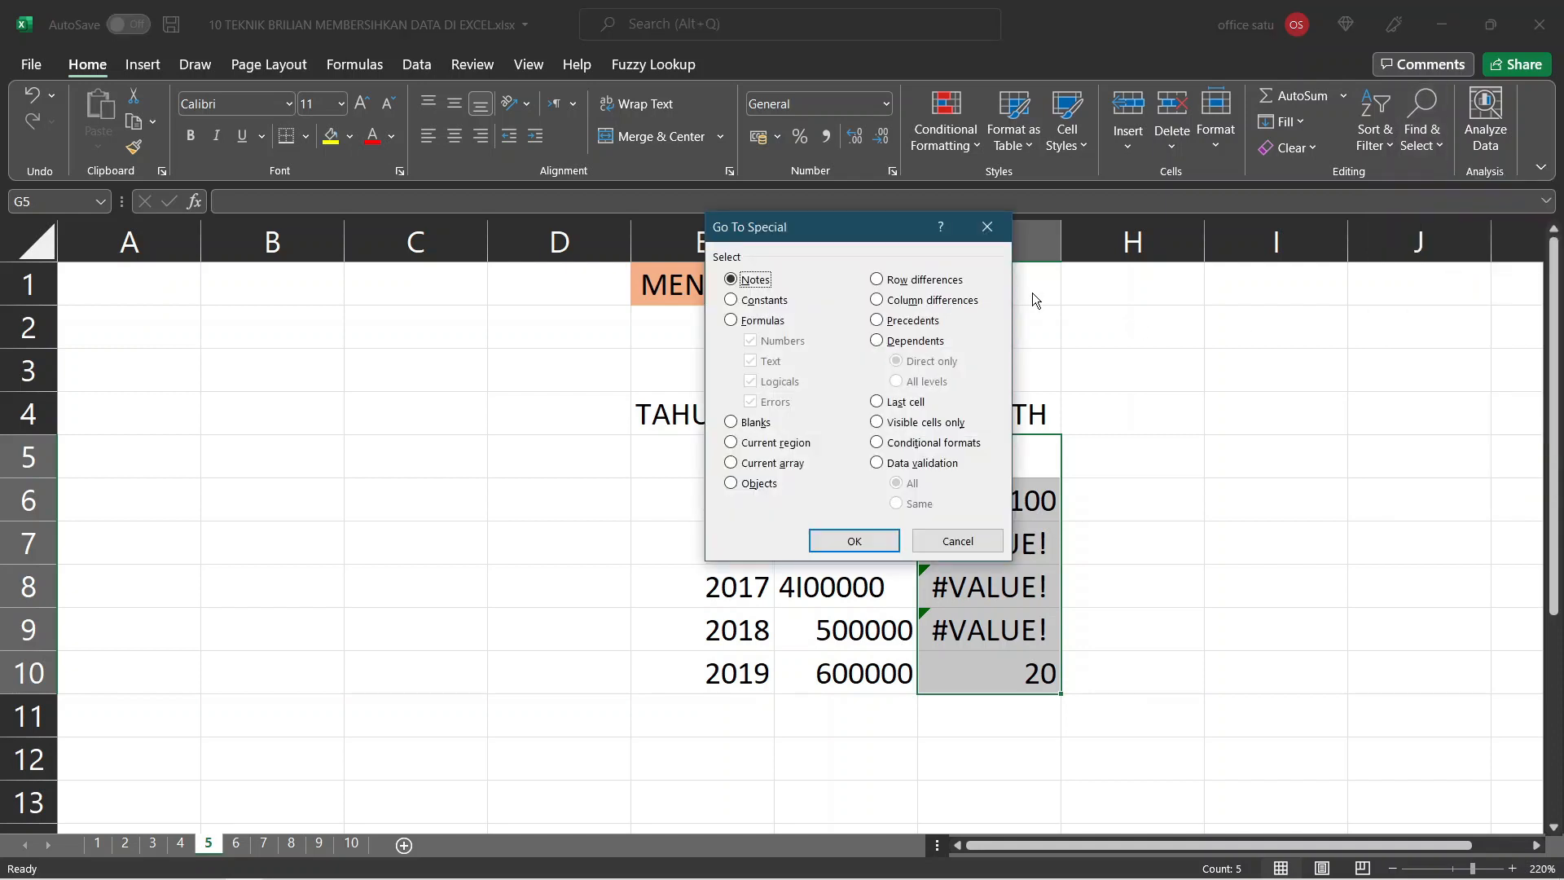
{"action": "left_click", "coordinate": [770, 321]}
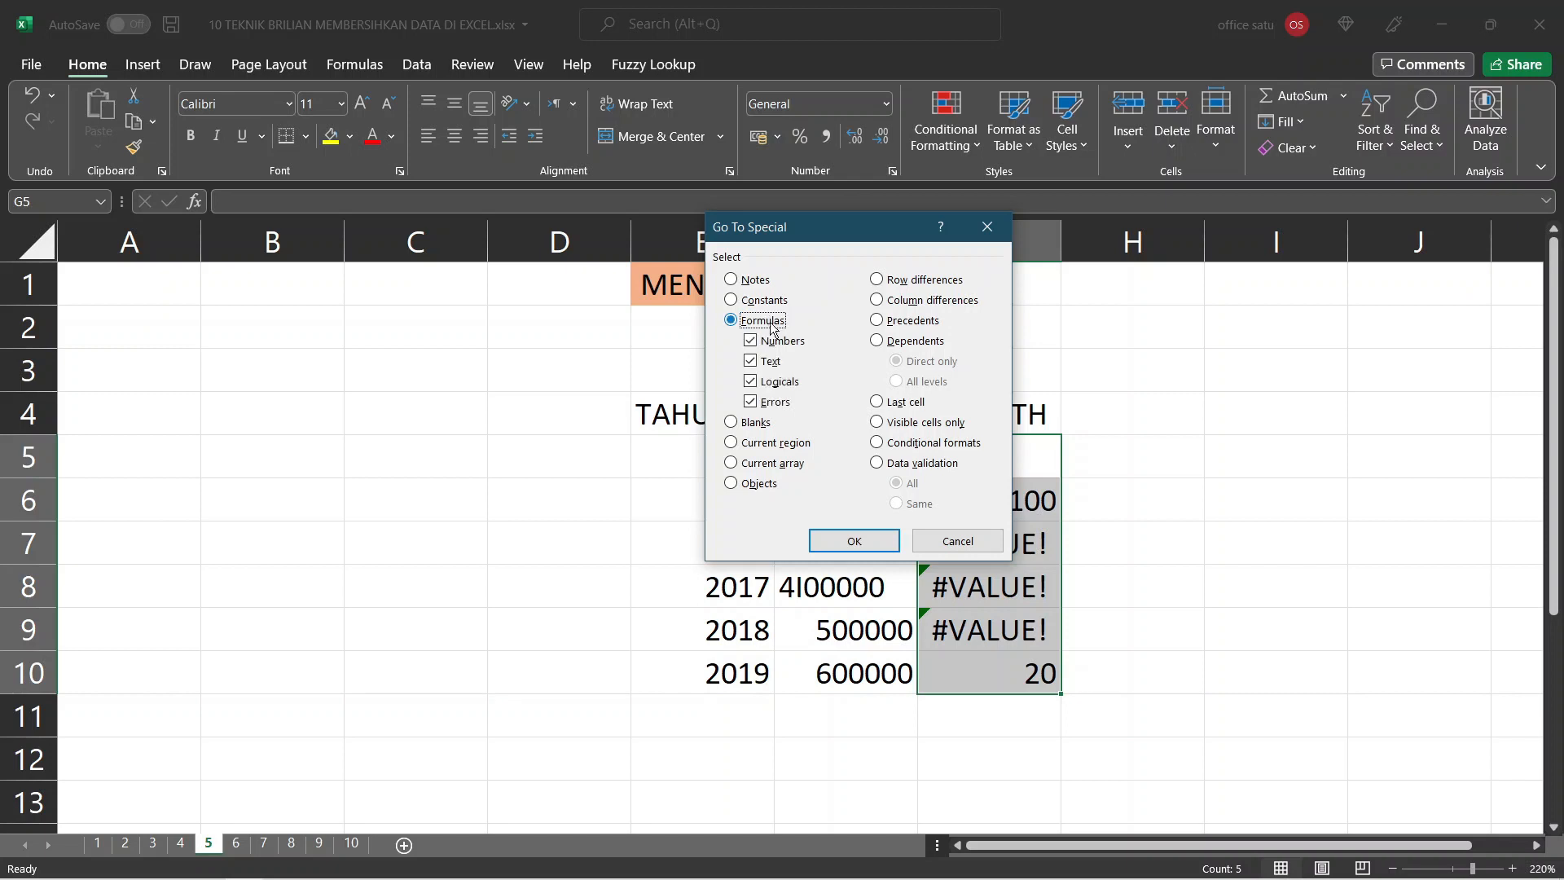
{"action": "left_click", "coordinate": [776, 342]}
{"action": "left_click", "coordinate": [774, 361]}
{"action": "left_click", "coordinate": [783, 383]}
{"action": "left_click", "coordinate": [854, 542]}
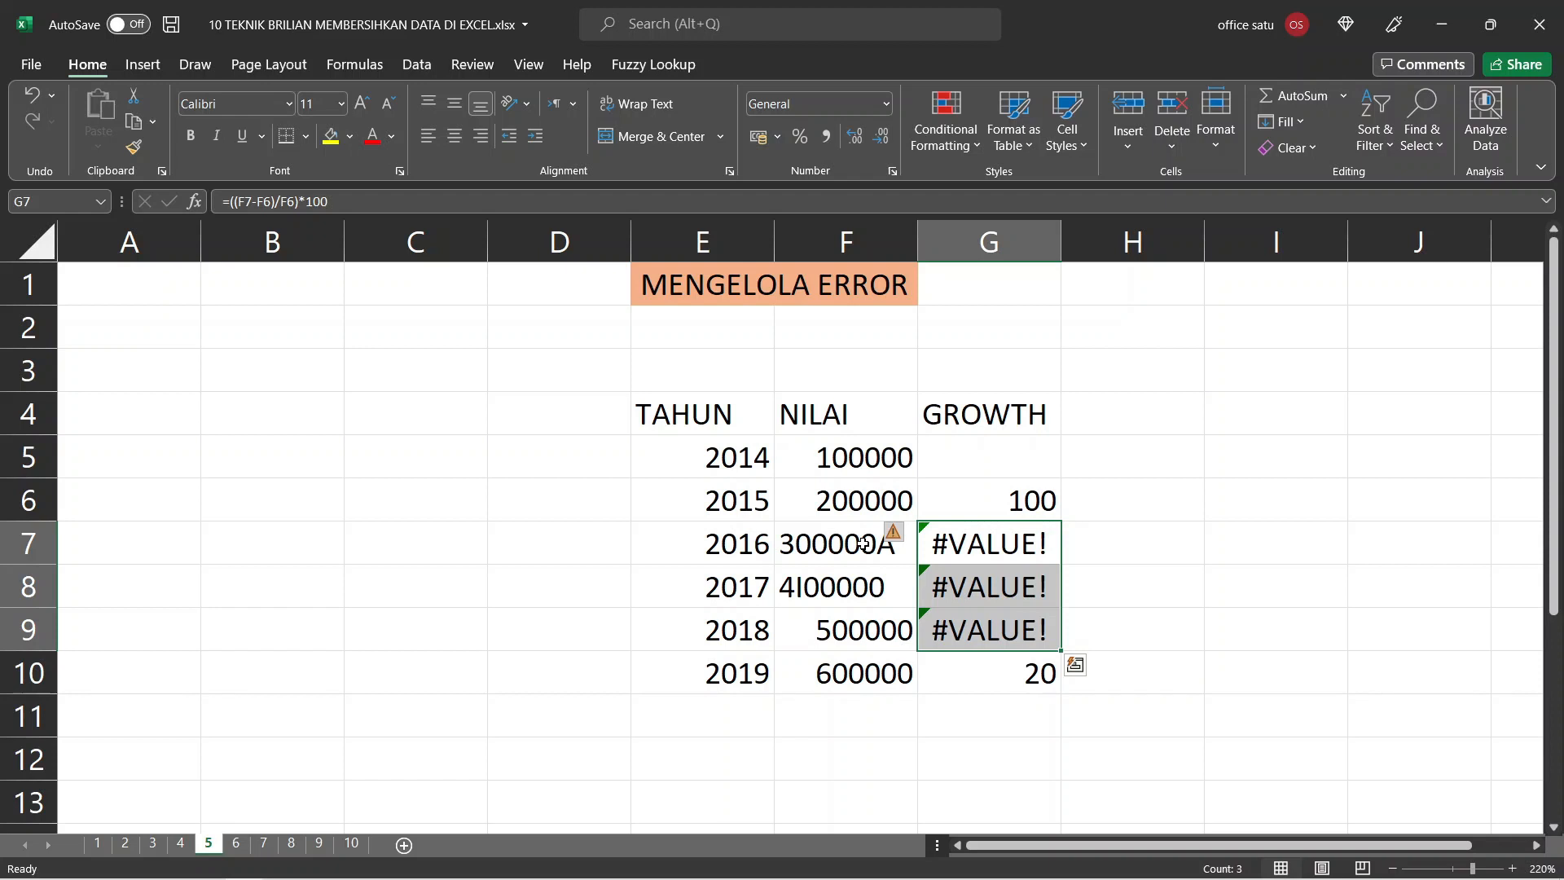
- Try filling all the selected error cells G7:G9 with NA at once, and undo the entry
{"action": "type", "text": "NA"}
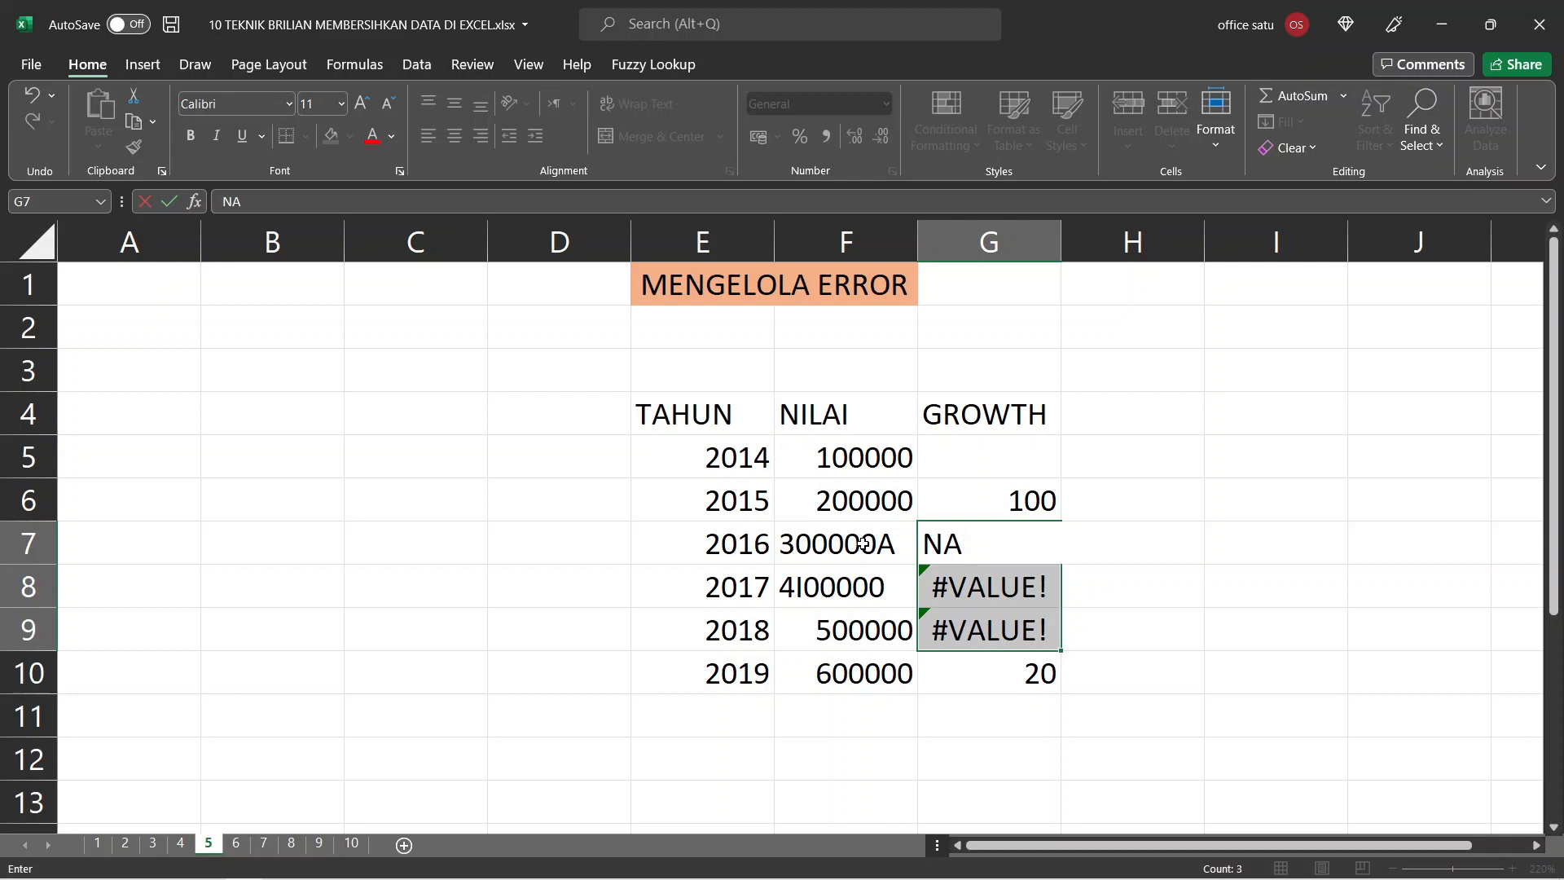
{"action": "key", "text": "ctrl+Return"}
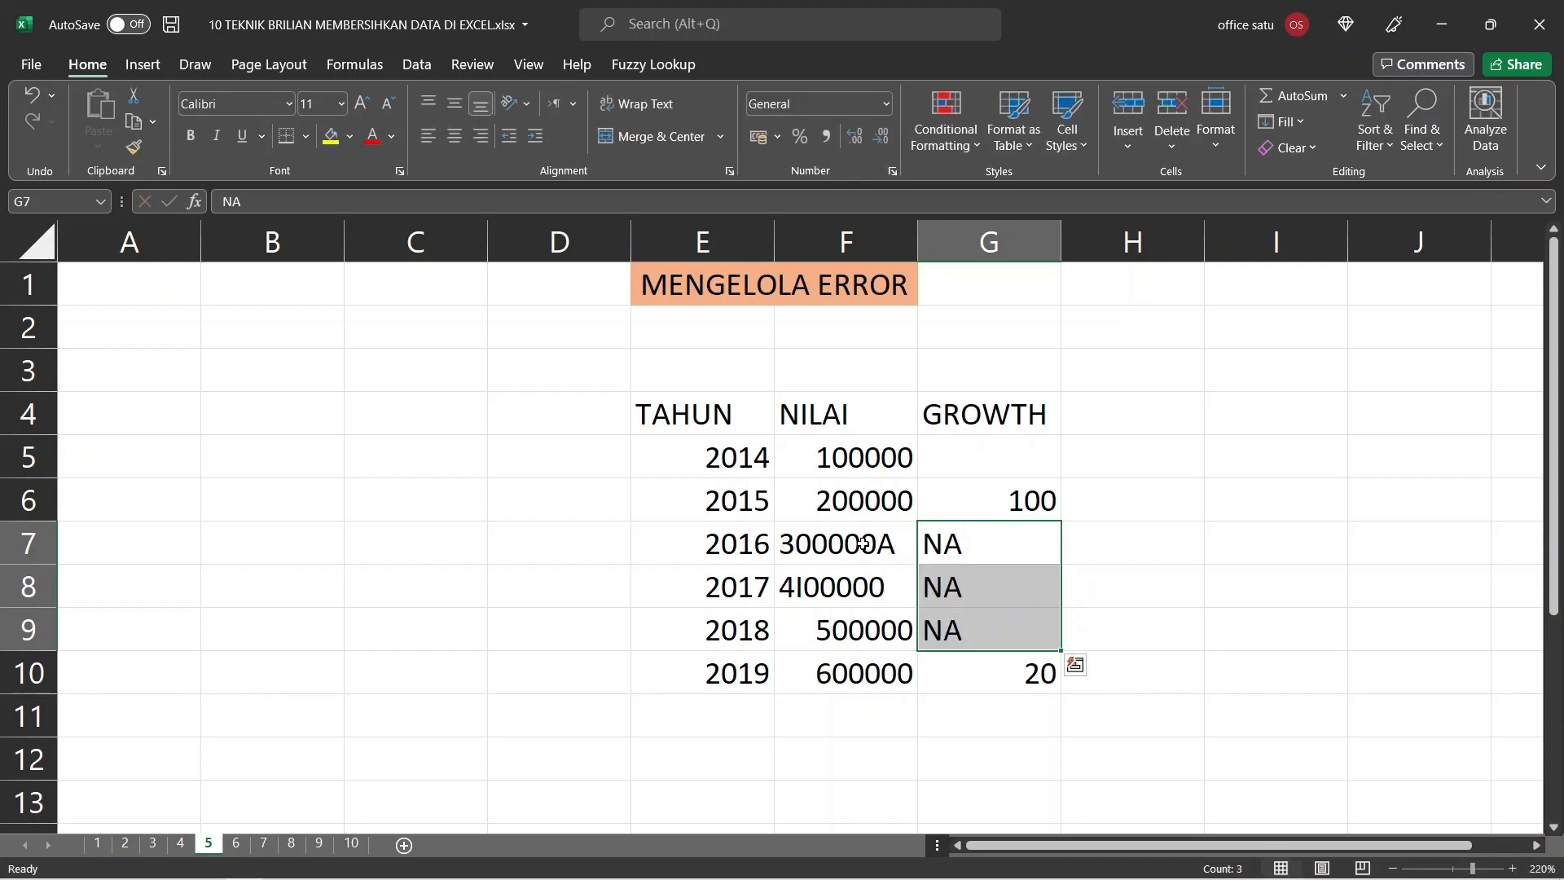
{"action": "key", "text": "ctrl+z"}
{"action": "key", "text": "Right"}
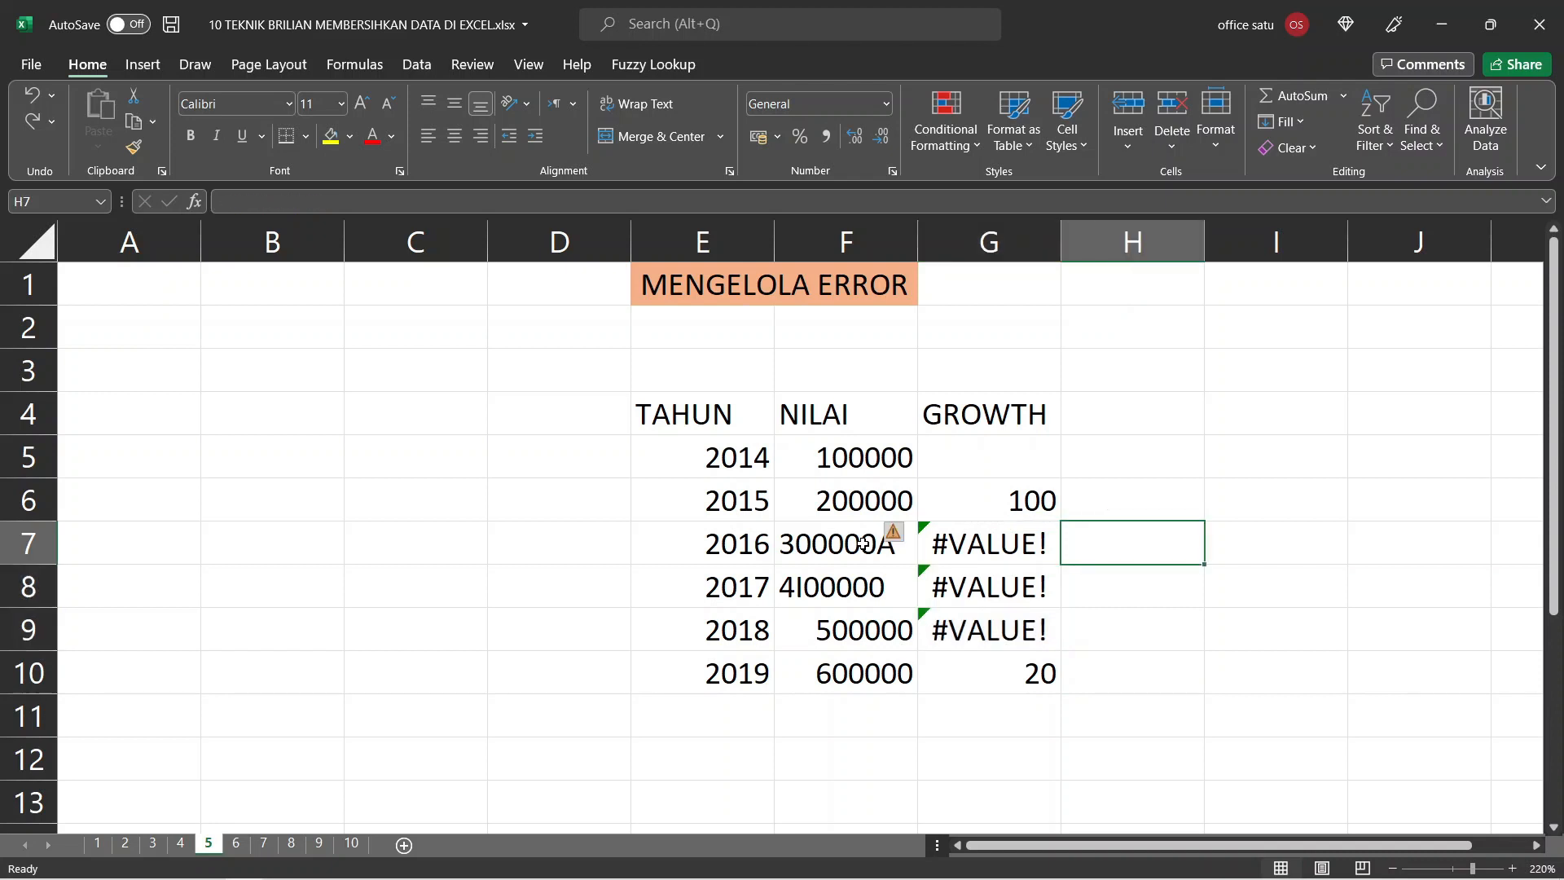
- Start a new conditional formatting rule for the GROWTH cells G5:G10 that formats only cells with Errors
{"action": "key", "text": "Left"}
{"action": "key", "text": "Up"}
{"action": "key", "text": "Up"}
{"action": "key", "text": "ctrl+shift+Down"}
{"action": "key", "text": "ctrl+shift+Down"}
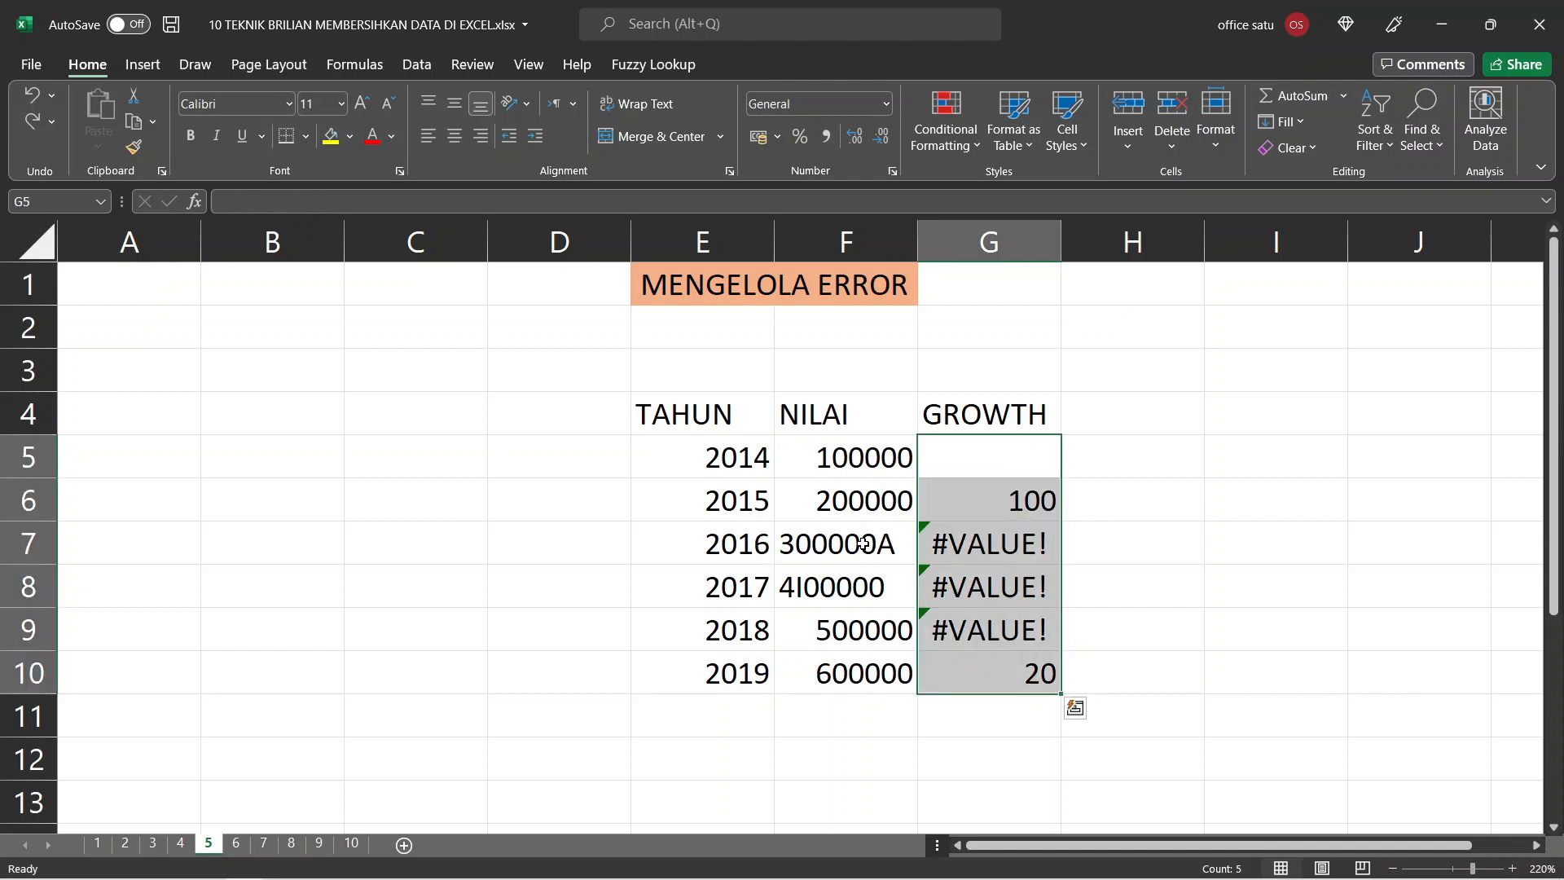
{"action": "left_click", "coordinate": [935, 153]}
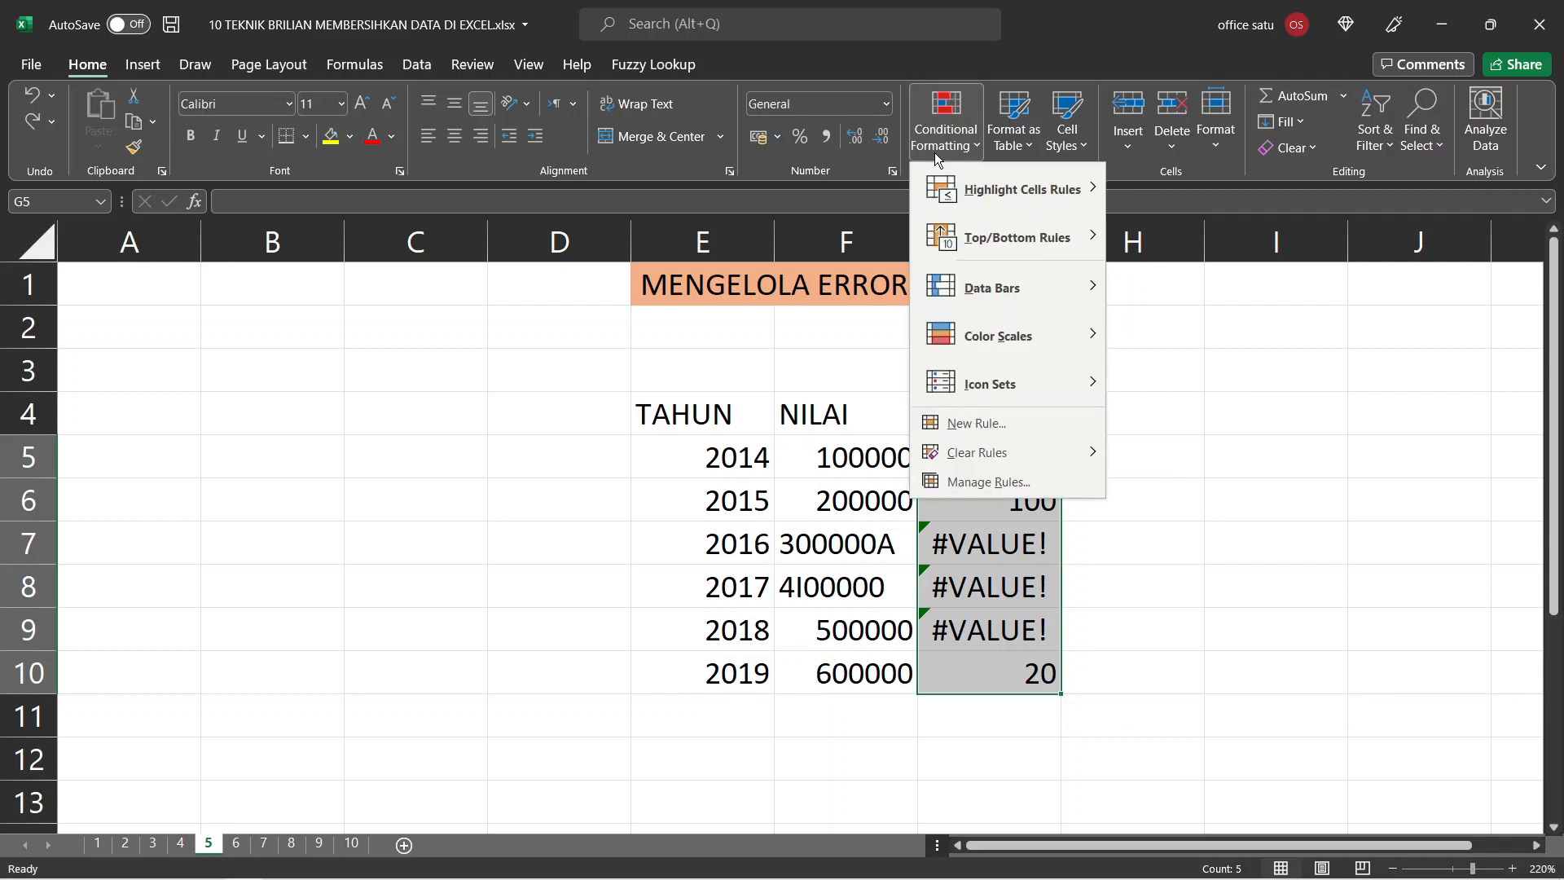
{"action": "mouse_move", "coordinate": [960, 170]}
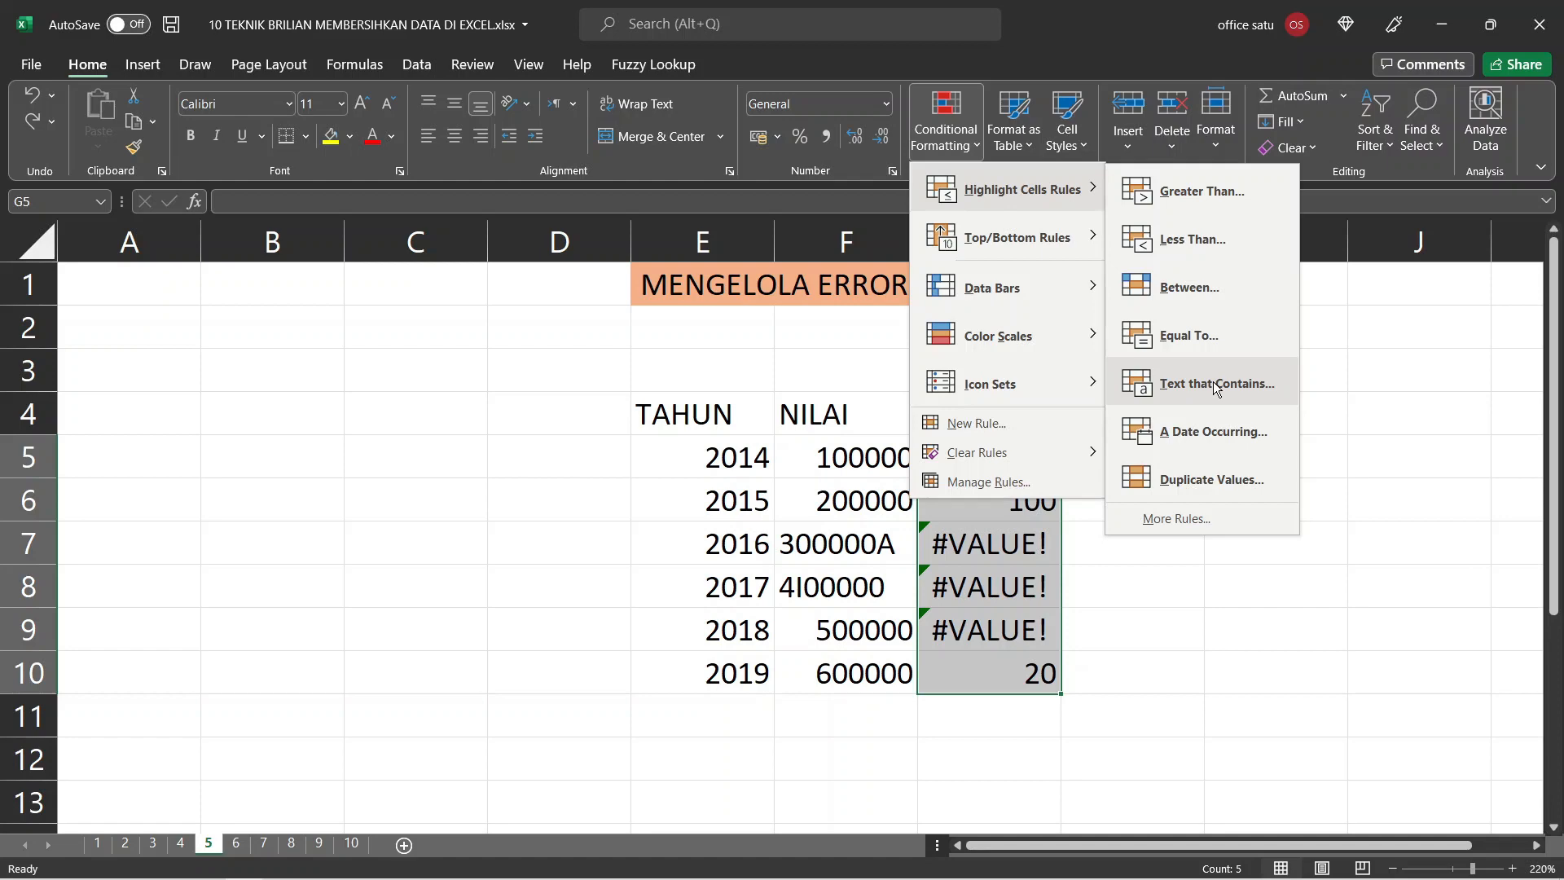
{"action": "left_click", "coordinate": [1209, 513]}
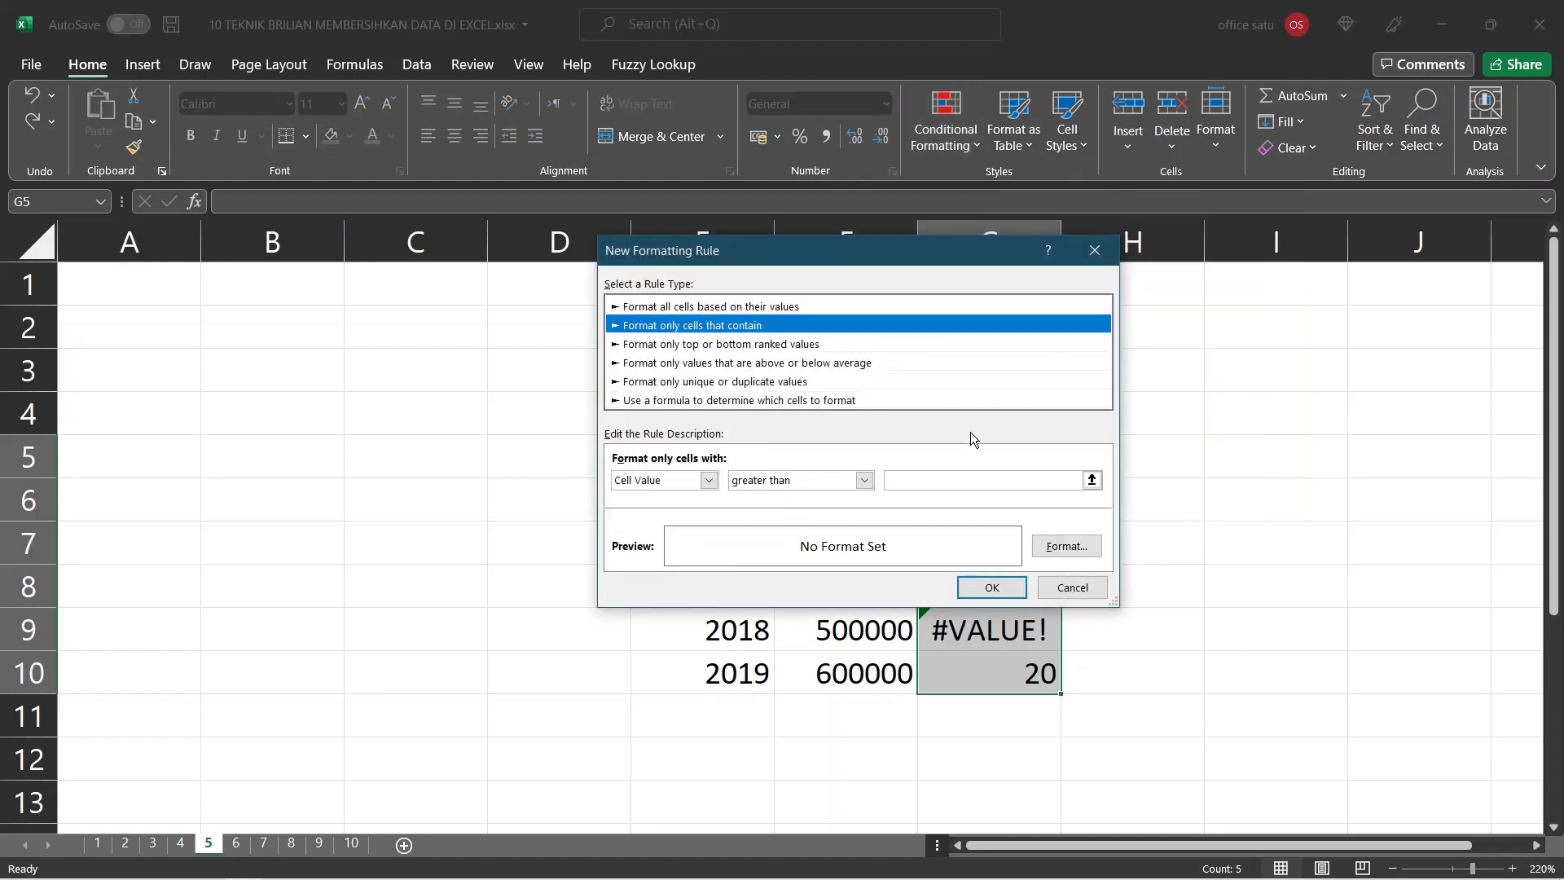
{"action": "left_click", "coordinate": [708, 480]}
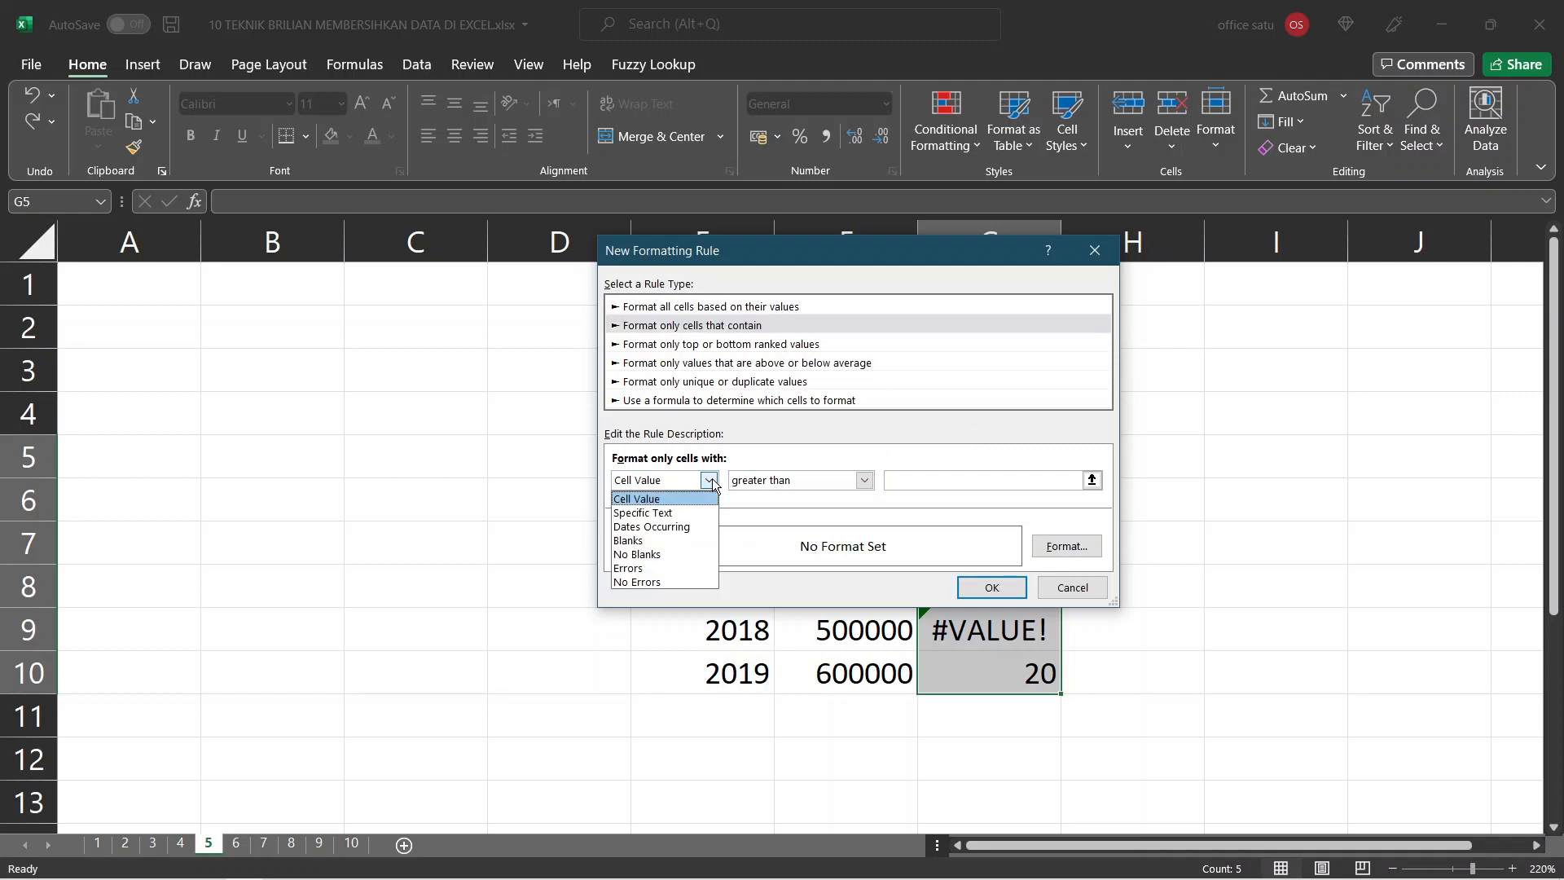
{"action": "left_click", "coordinate": [652, 568]}
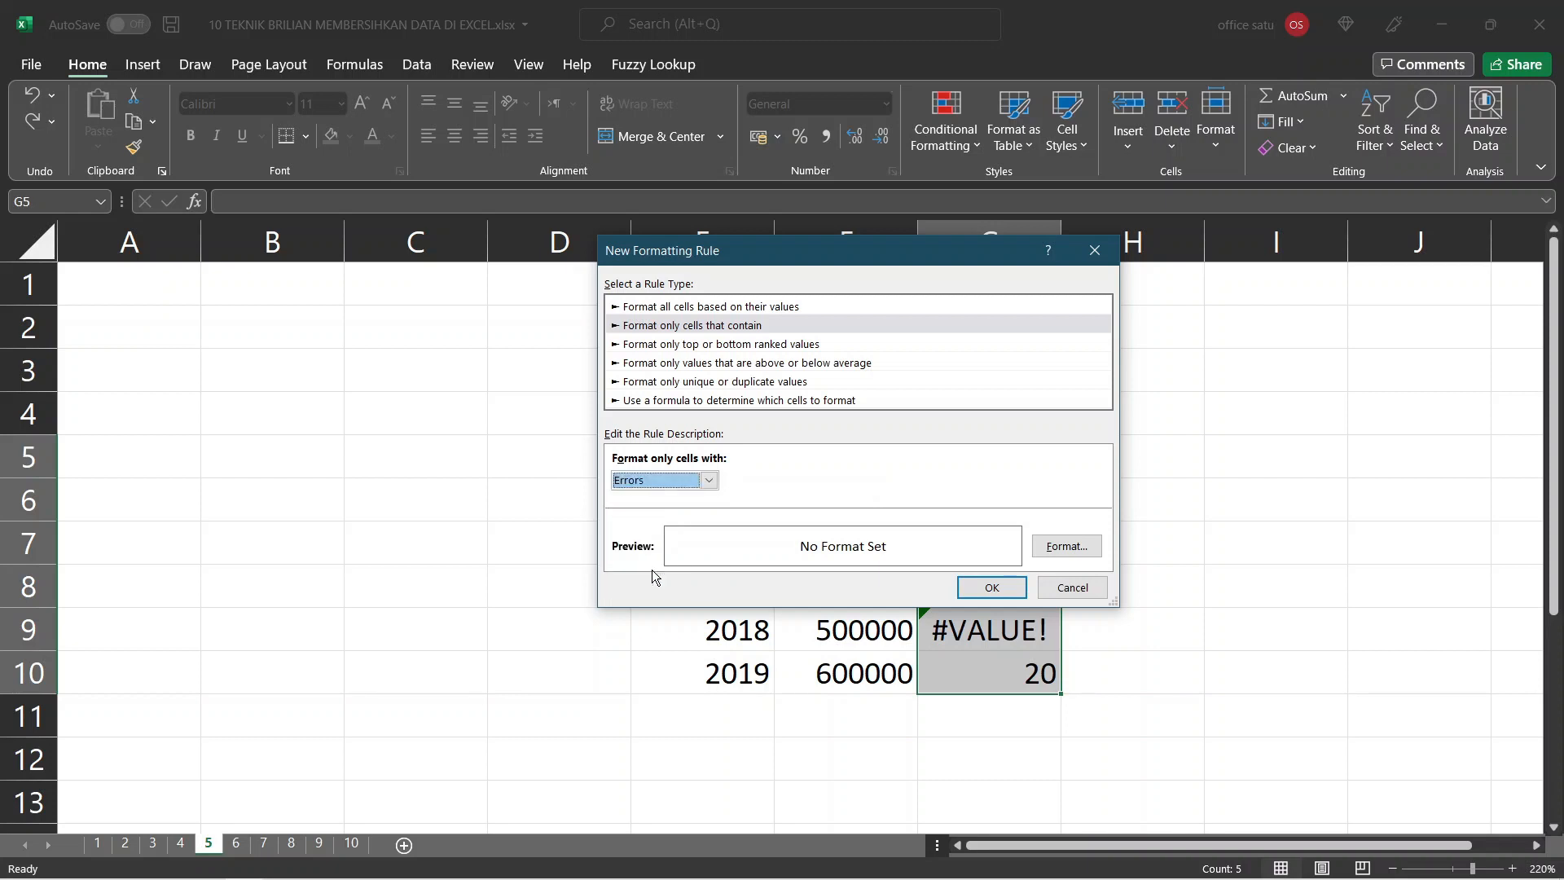
- Give the error rule a solid red background fill and apply it to the GROWTH cells
{"action": "left_click", "coordinate": [1087, 547]}
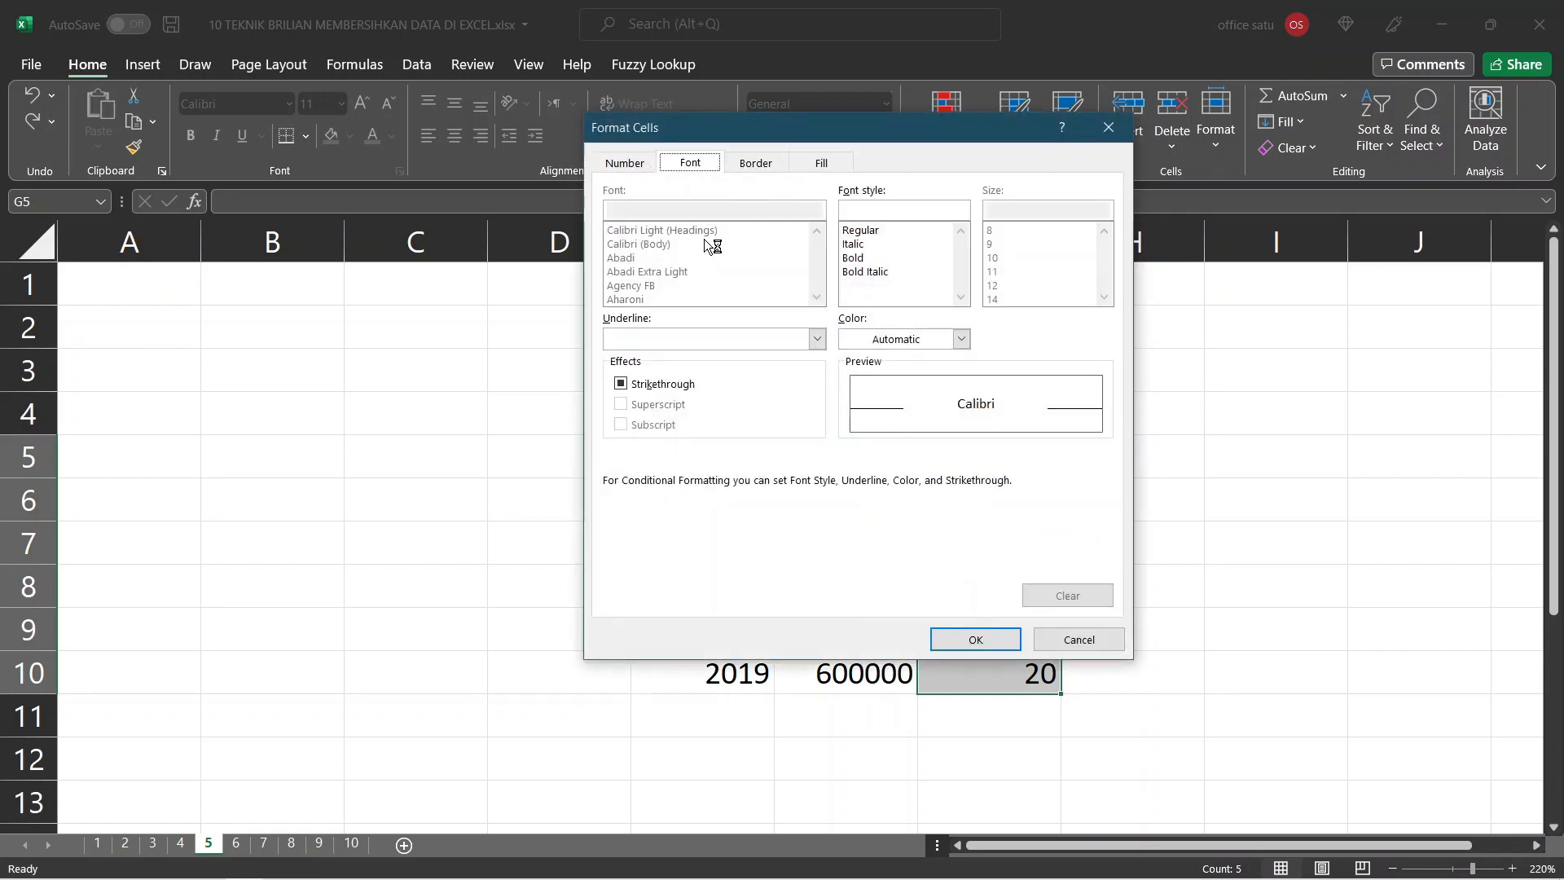
{"action": "left_click", "coordinate": [834, 166]}
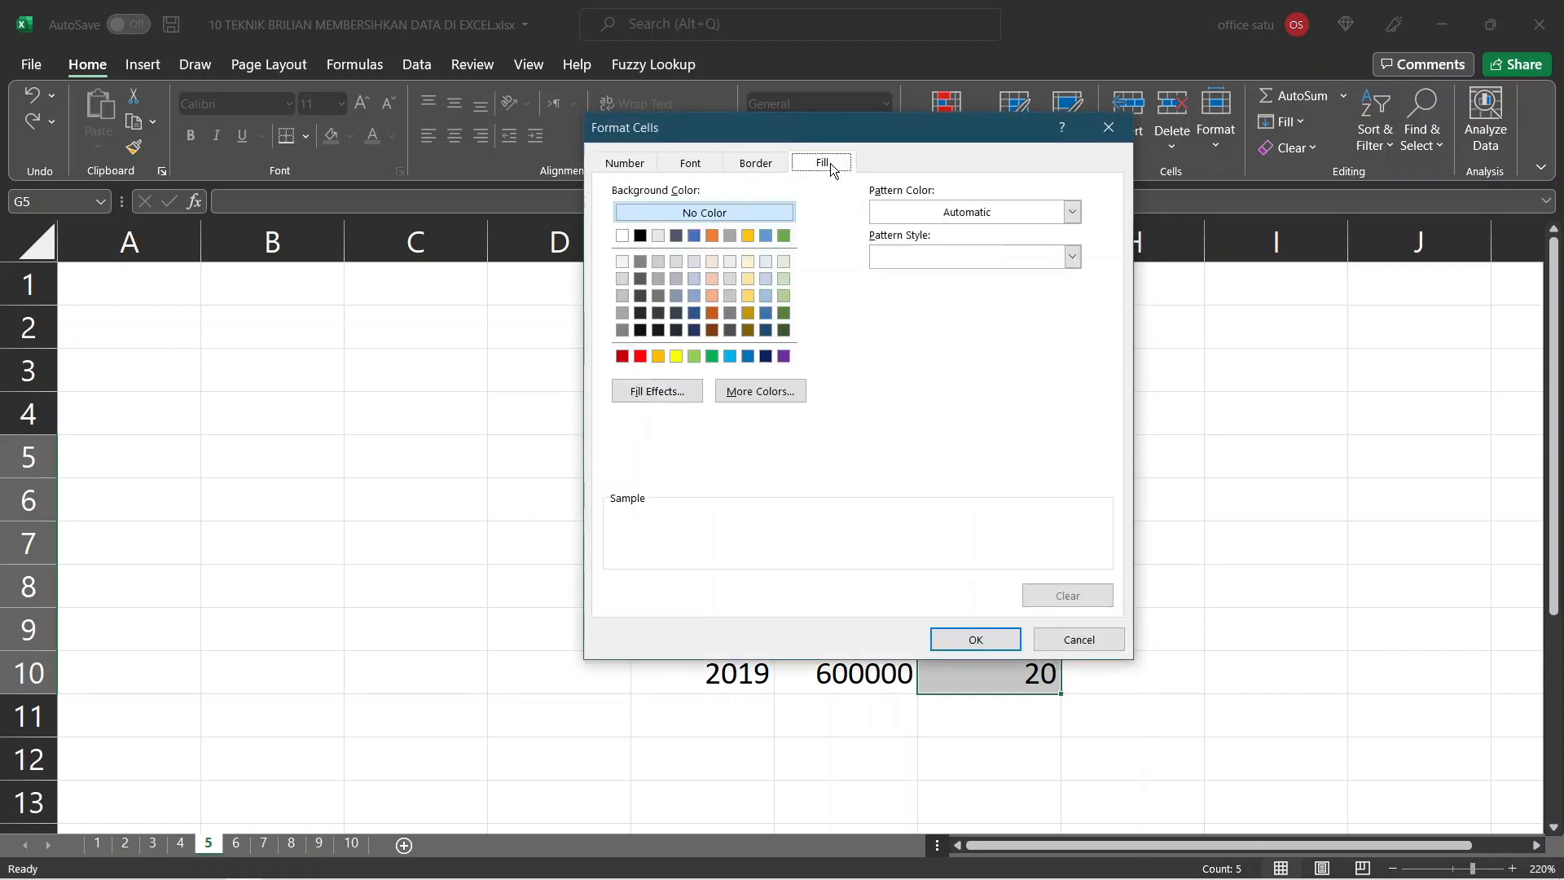
{"action": "left_click", "coordinate": [640, 356]}
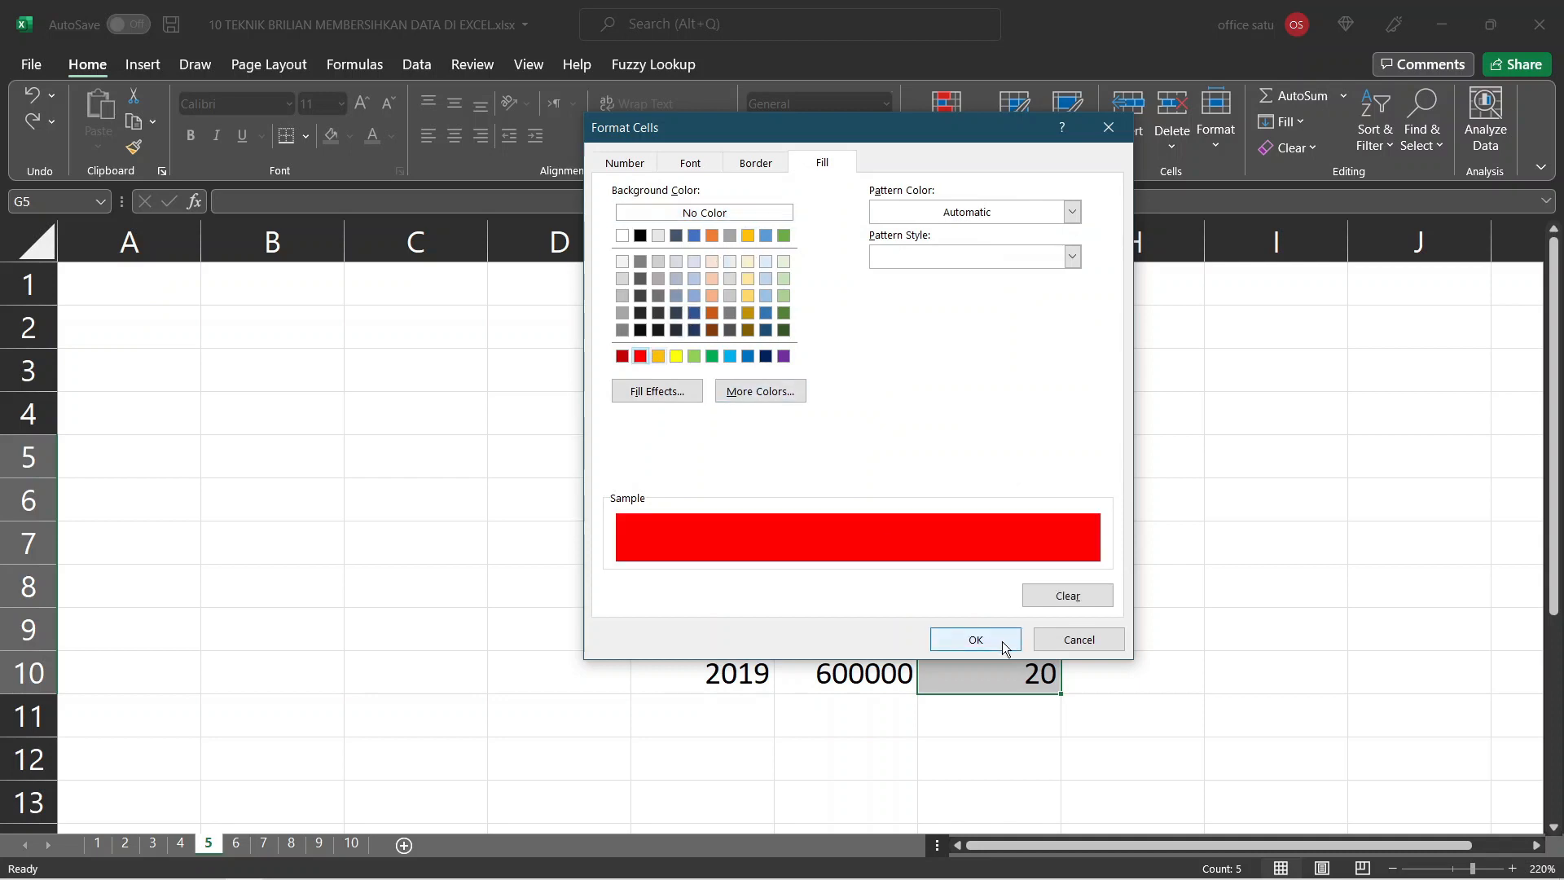
{"action": "left_click", "coordinate": [1001, 641]}
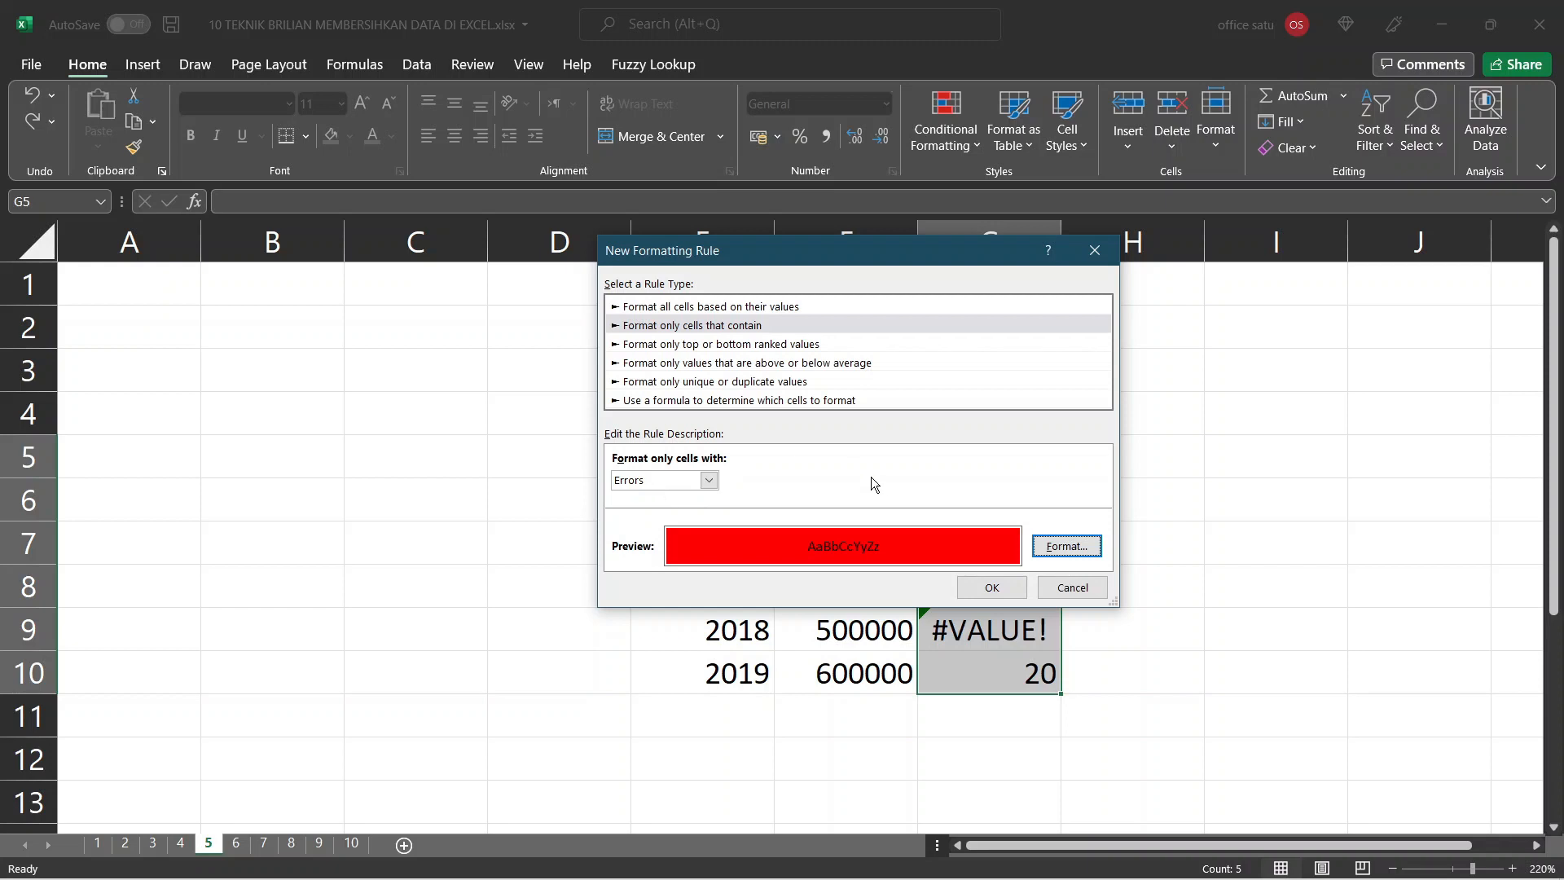
{"action": "left_click", "coordinate": [990, 590]}
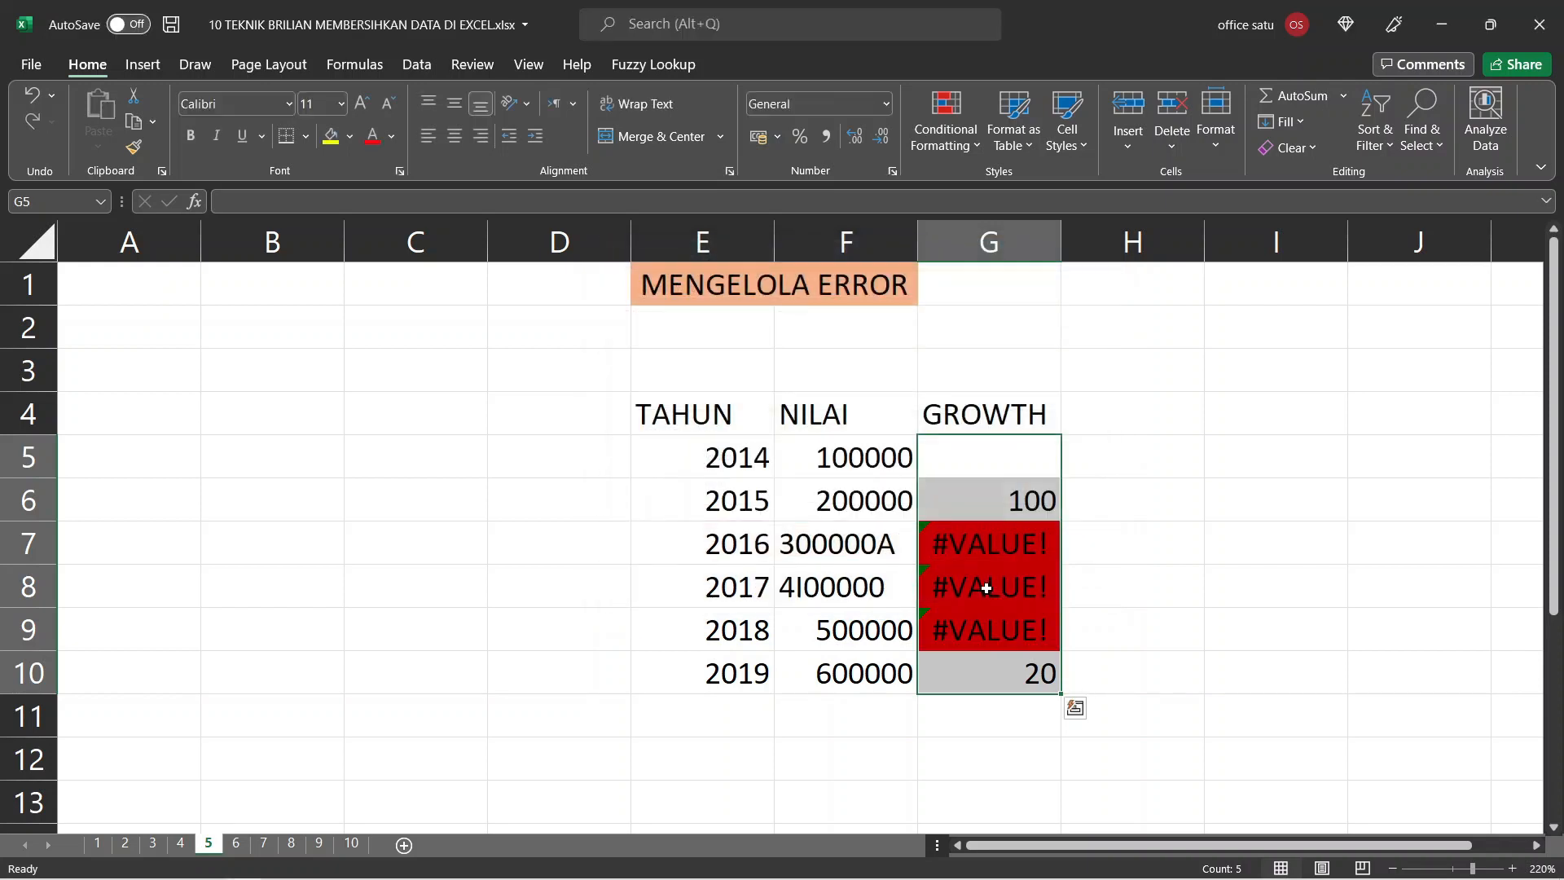
{"action": "left_click", "coordinate": [1091, 552]}
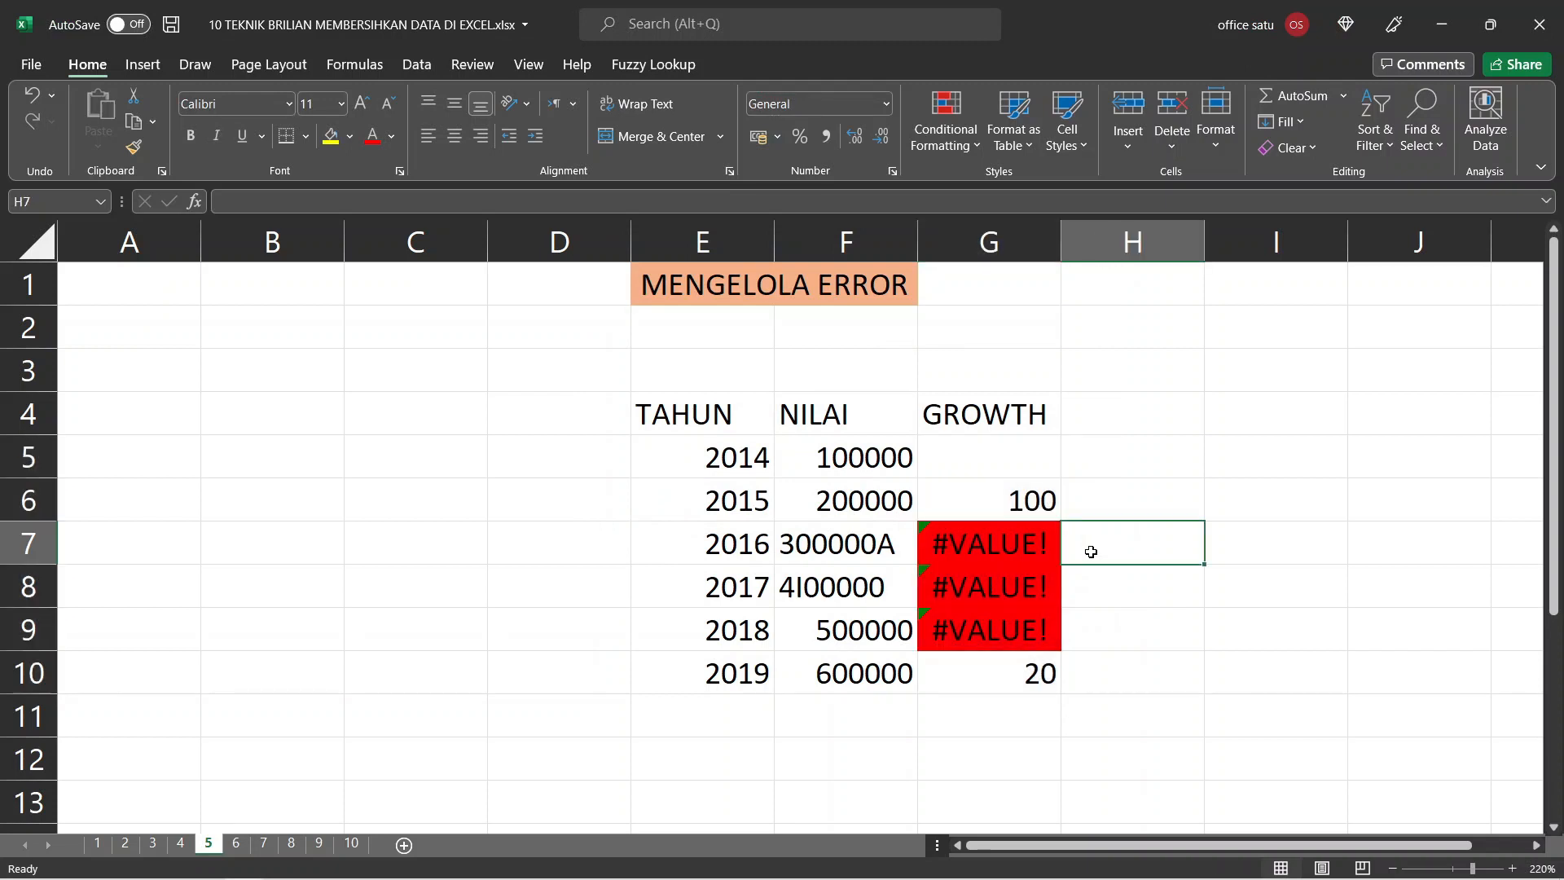